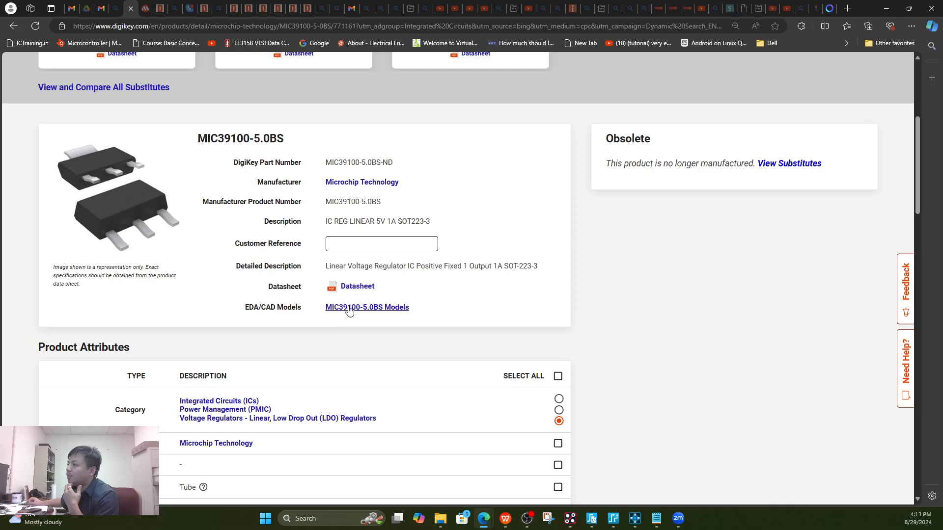
- Download the MIC39100-5.0BS models with the STEP 3D format and the OrCAD/Allegro PCB Editor v17.4+ 2D format
left_click(350, 308)
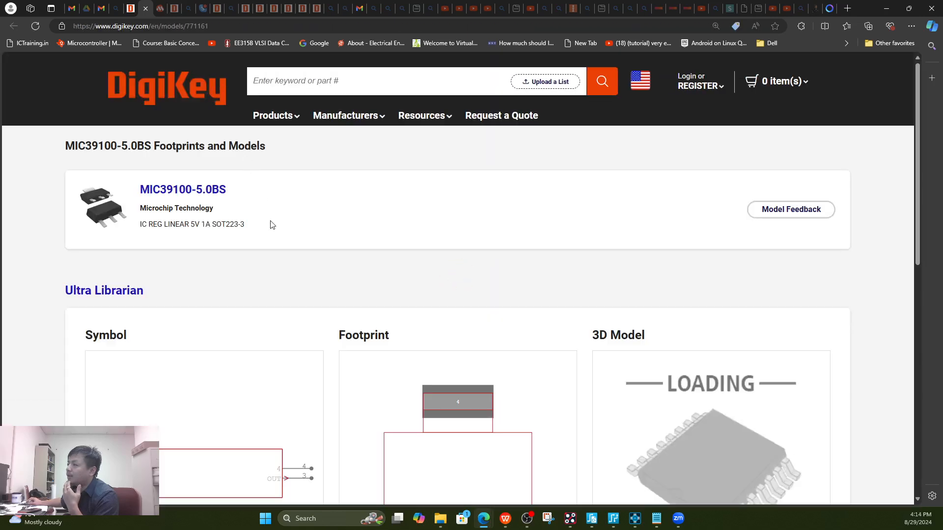
scroll(343, 277, "down", 4)
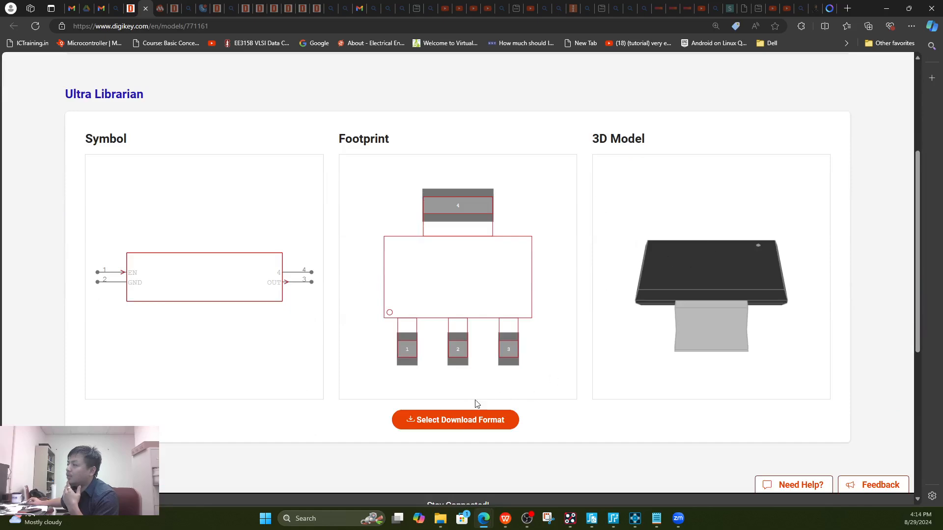
left_click(438, 420)
scroll(442, 294, "down", 1)
scroll(354, 186, "up", 1)
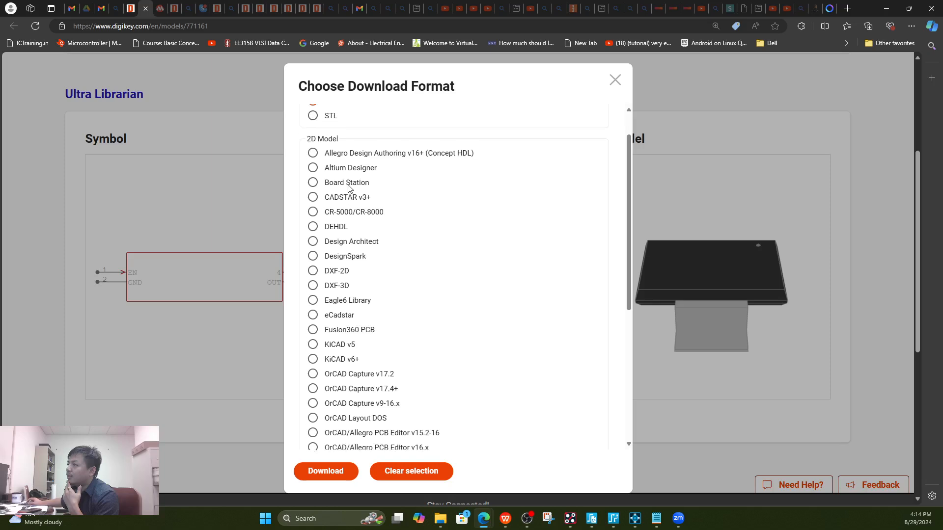
scroll(385, 197, "down", 1)
scroll(388, 280, "down", 2)
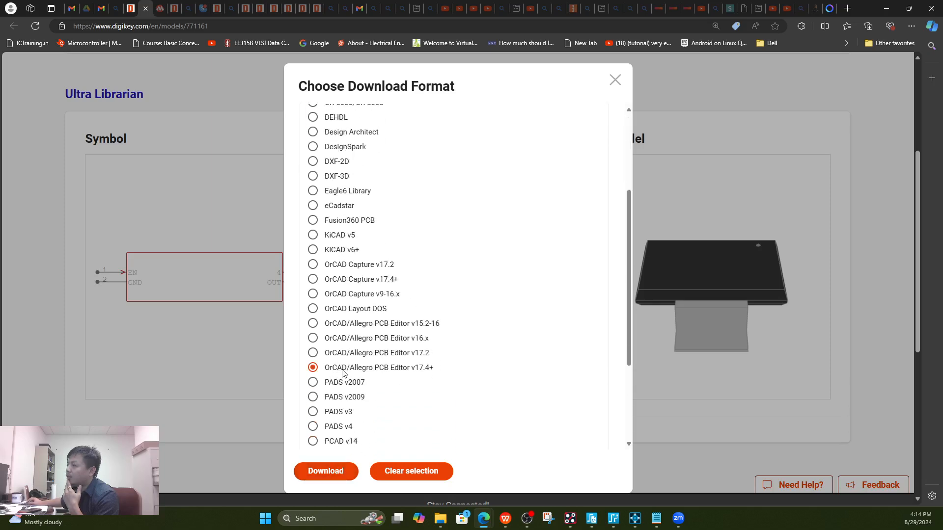
left_click(326, 469)
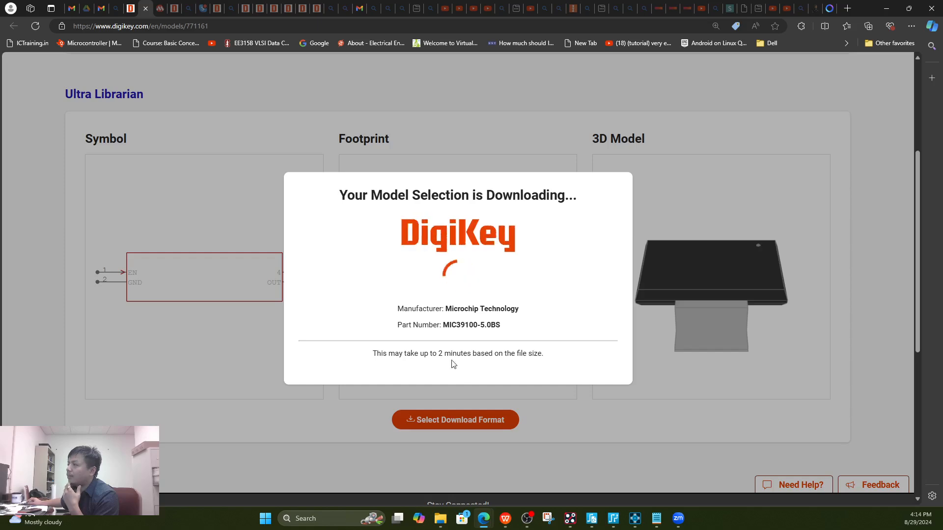
scroll(442, 222, "up", 3)
scroll(442, 223, "down", 5)
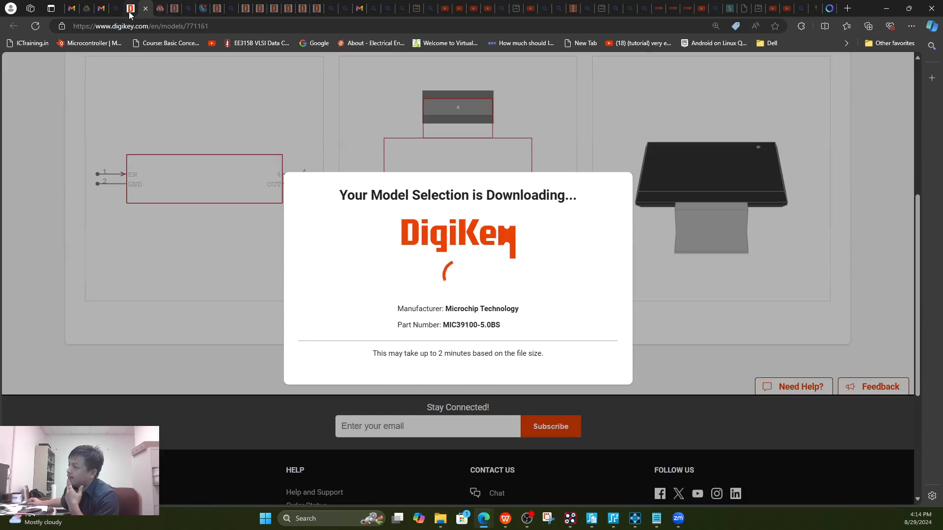
- Reopen the MIC39100-5.0BS models page and download the STEP model with the OrCAD Capture v17.4+ 2D format
mouse_move(130, 13)
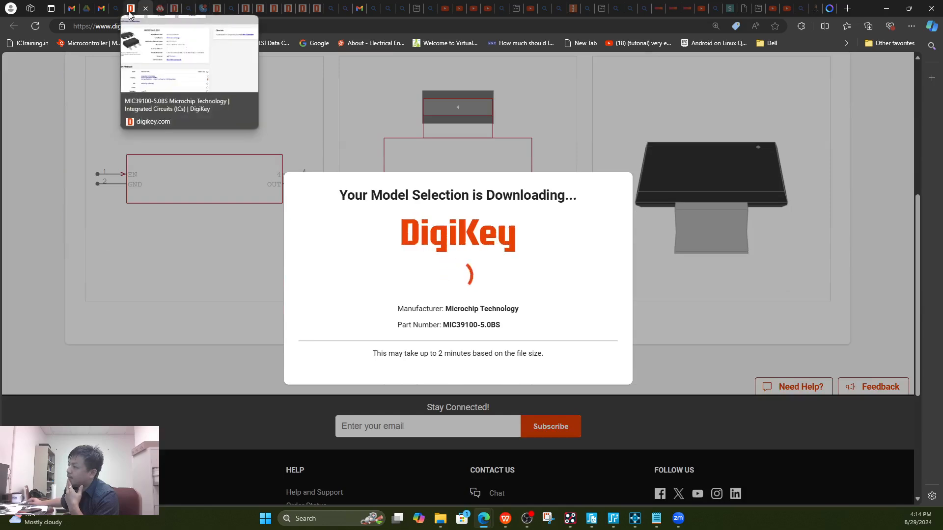
left_click(130, 10)
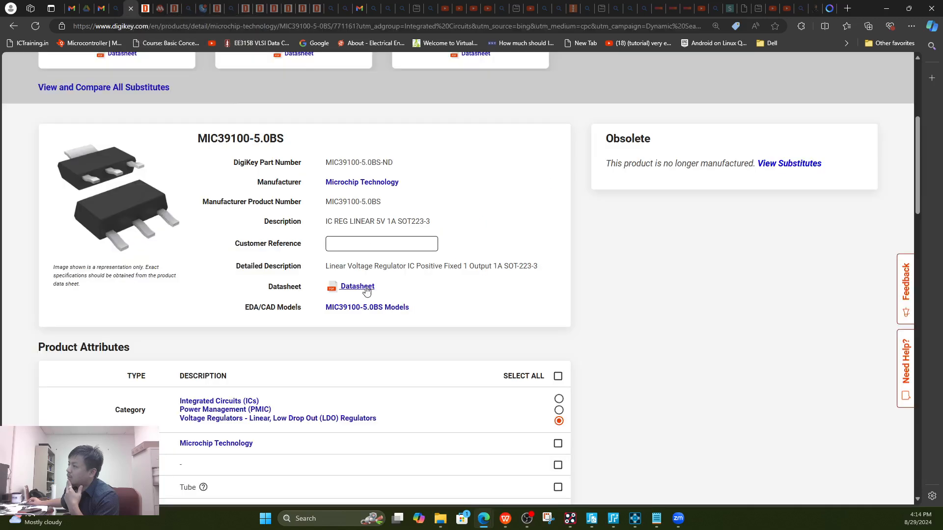
left_click(359, 307)
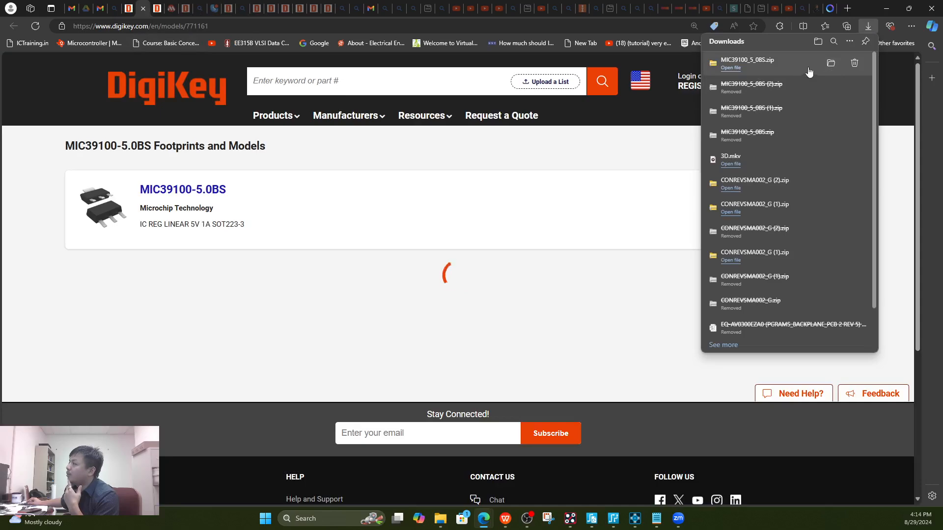
scroll(489, 295, "down", 10)
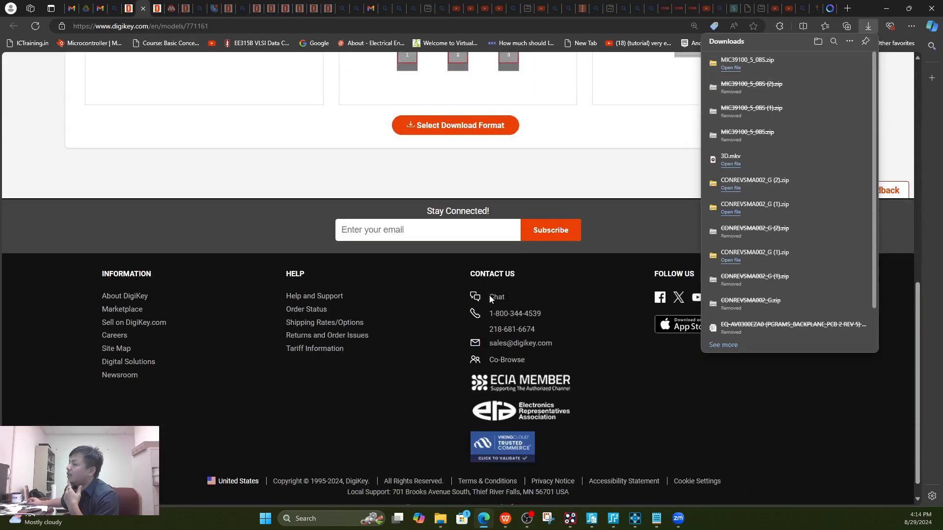
left_click(455, 125)
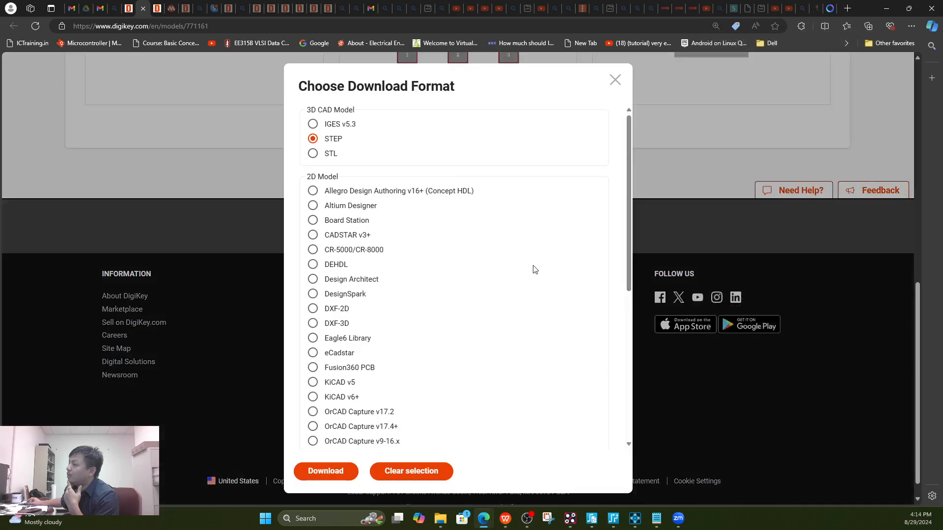
scroll(456, 313, "down", 3)
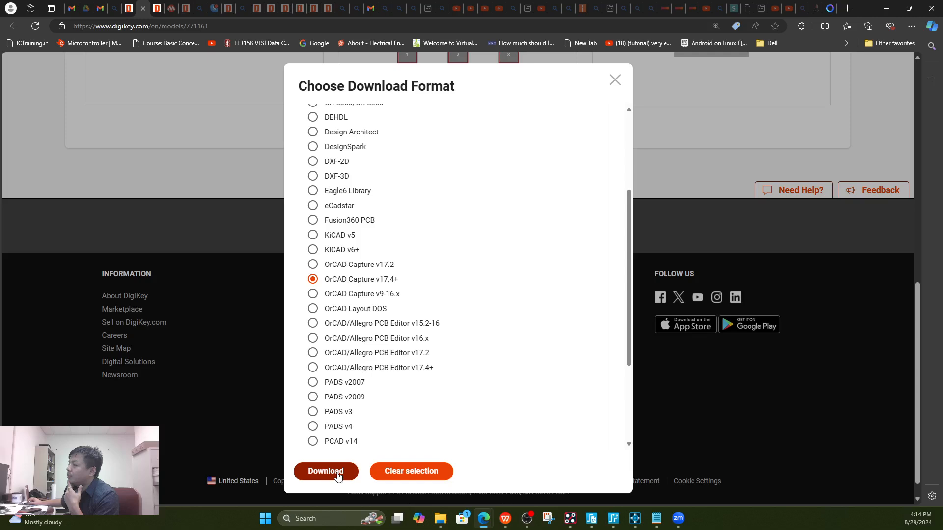
scroll(414, 280, "up", 5)
scroll(314, 445, "down", 4)
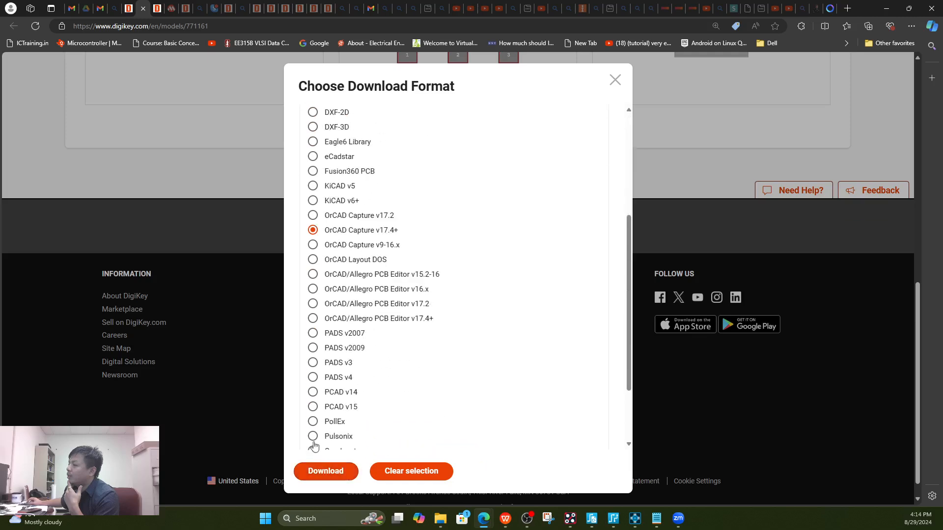
left_click(320, 471)
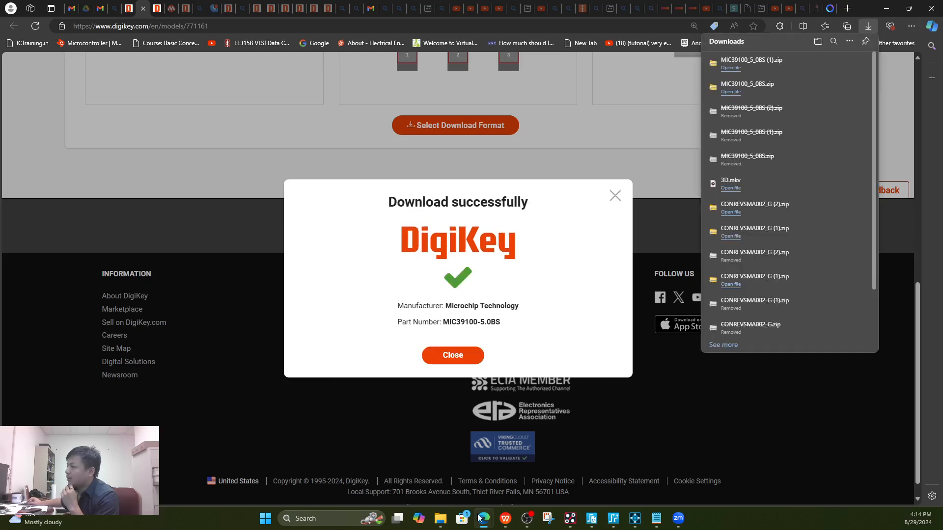
- Show the downloads in their folder and examine the STEP file and AllegroPCBFootprint contents of the MIC39100_5_0BS archive
left_click(831, 64)
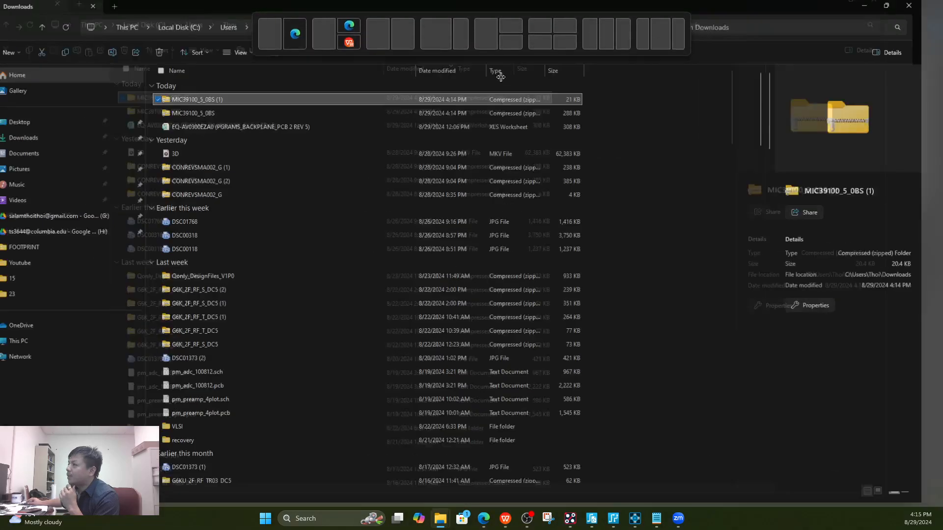
double_click(216, 114)
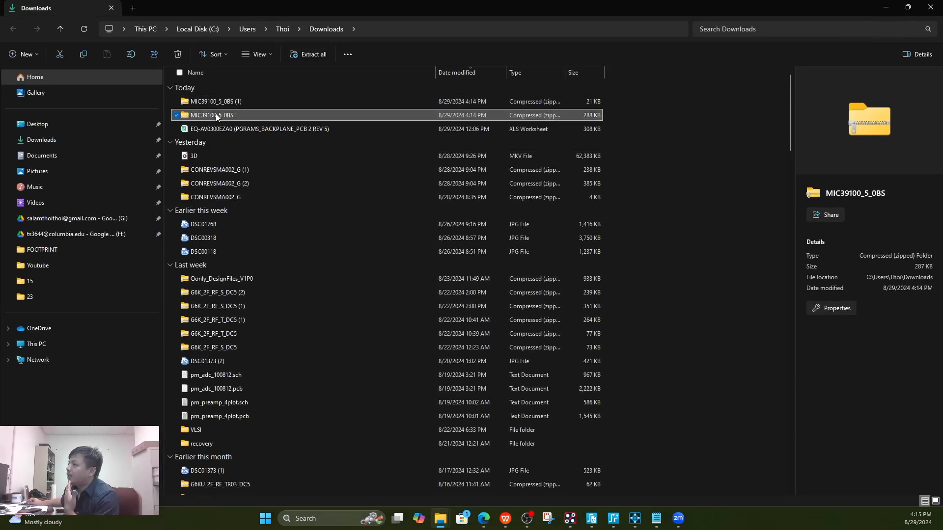
left_click(222, 101)
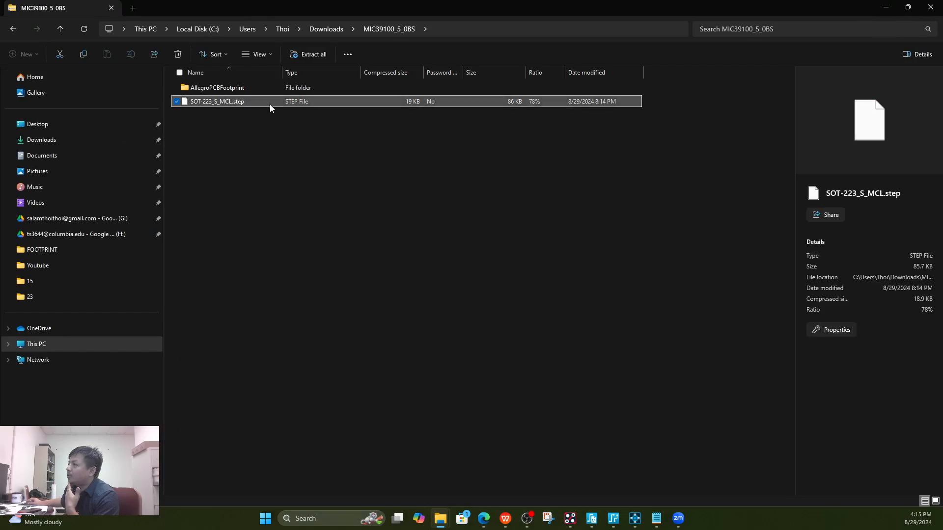
double_click(232, 88)
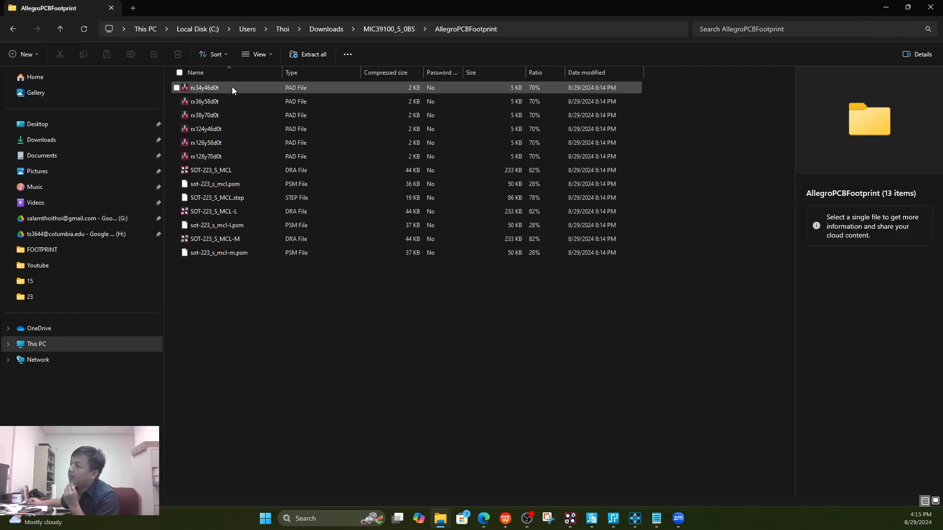
left_click(206, 115)
left_click(207, 170)
left_click(216, 212)
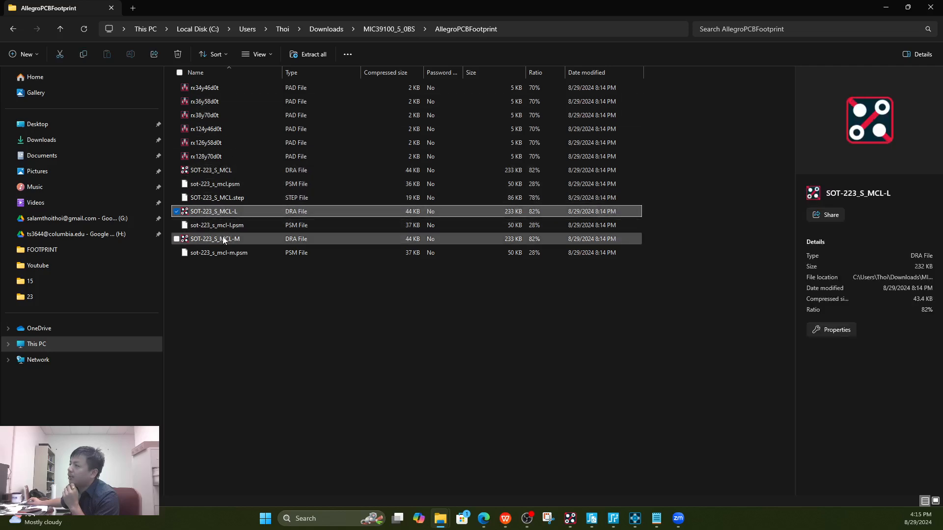
left_click(222, 238)
left_click(222, 170)
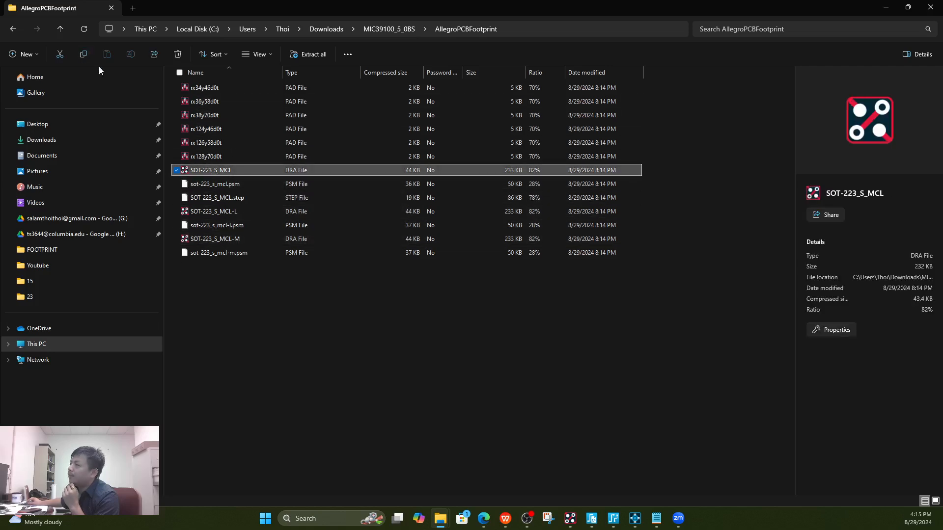
left_click(14, 30)
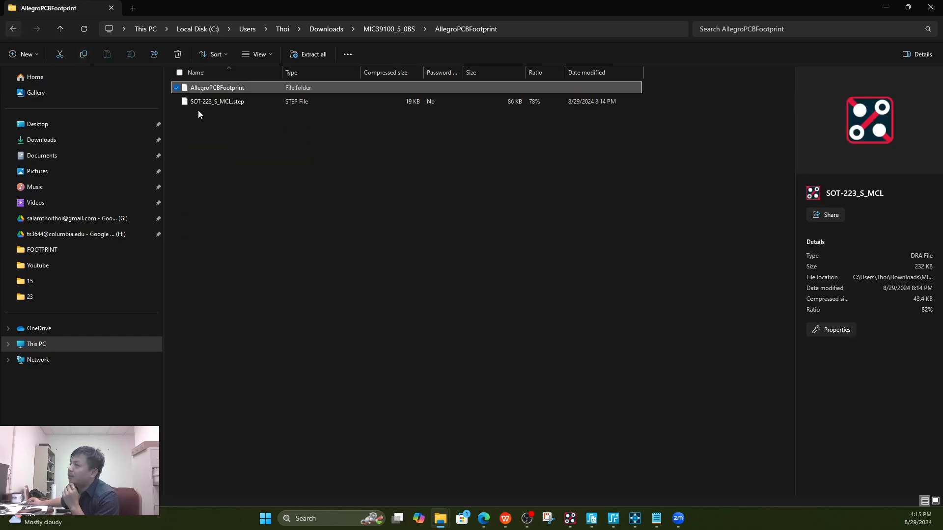
left_click(18, 31)
- Check the OrcadCaptureOLB folder inside the MIC39100_5_0BS (1) archive and return to the Downloads folder
left_click(228, 101)
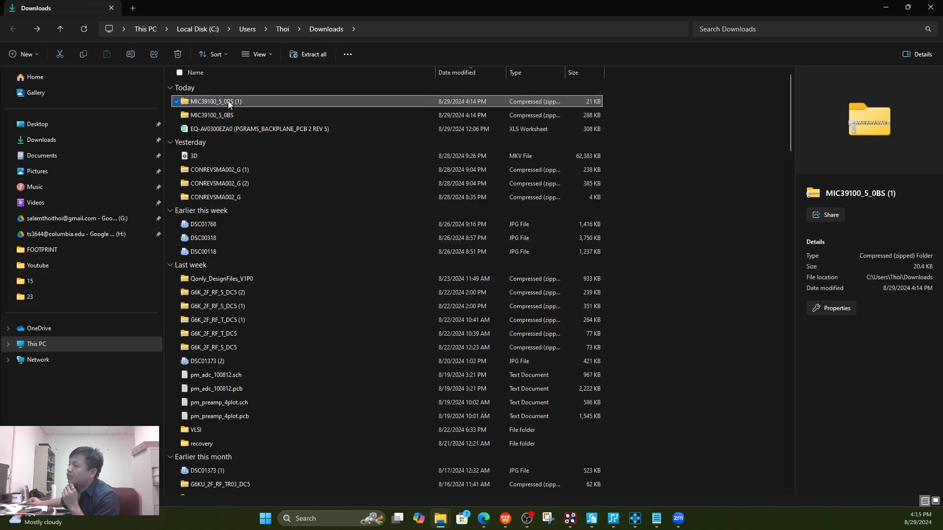
double_click(227, 101)
double_click(222, 88)
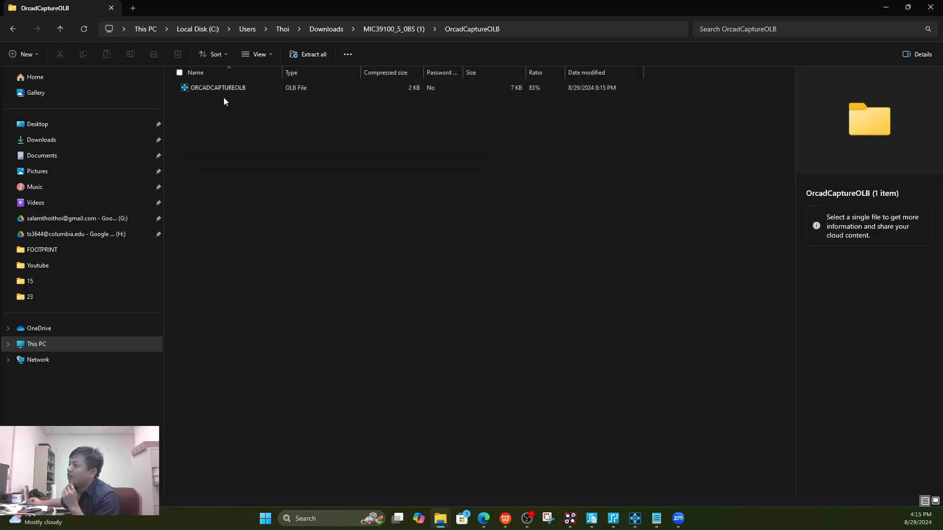
left_click(11, 29)
left_click(11, 29)
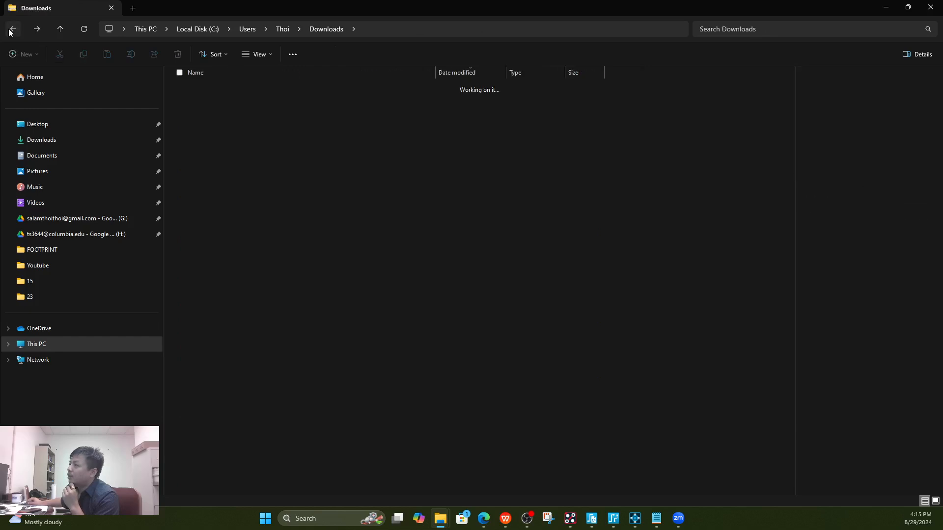
- Cut both the MIC39100_5_0BS and MIC39100_5_0BS (1) archives from the Downloads folder
left_click(224, 116, "ctrl")
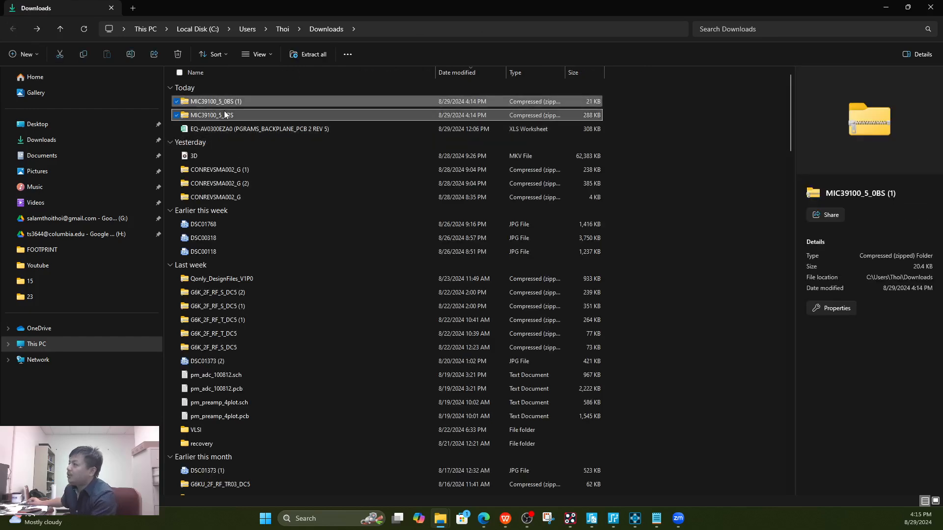
right_click(225, 116)
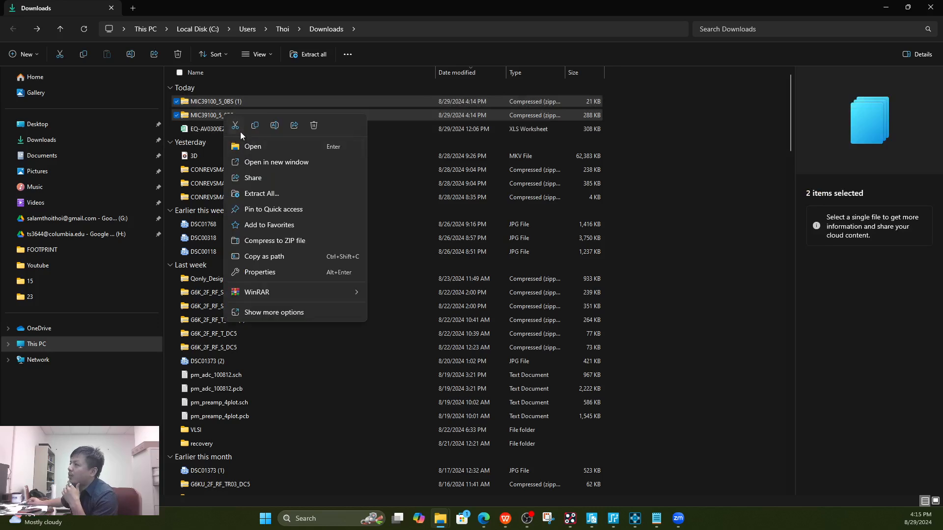
left_click(234, 127)
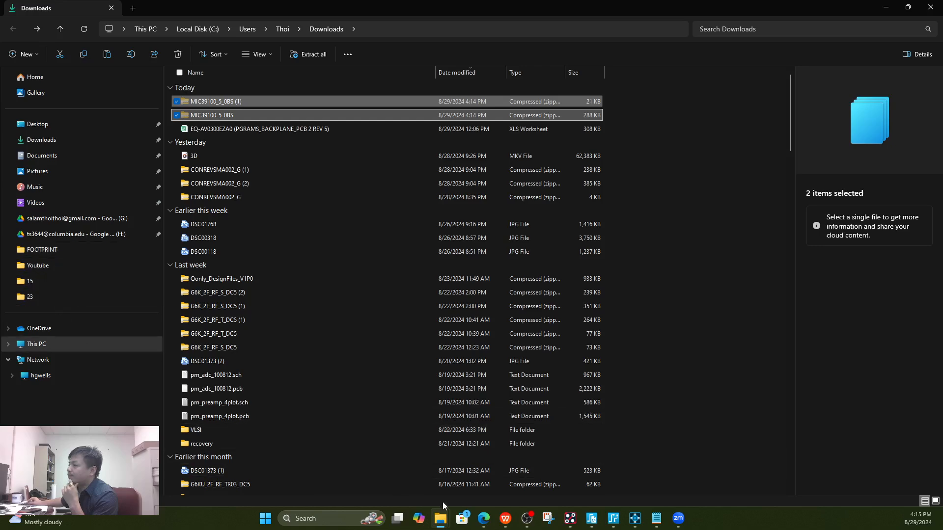
- Switch to the other File Explorer window and go from its FOOTPRINT folder up to the T1_ALLEGRO folder
mouse_move(444, 519)
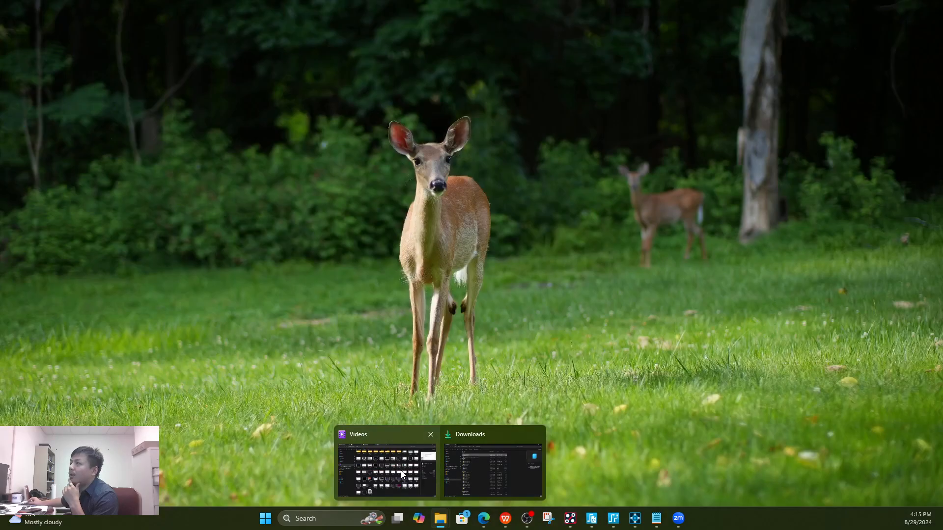
left_click(493, 470)
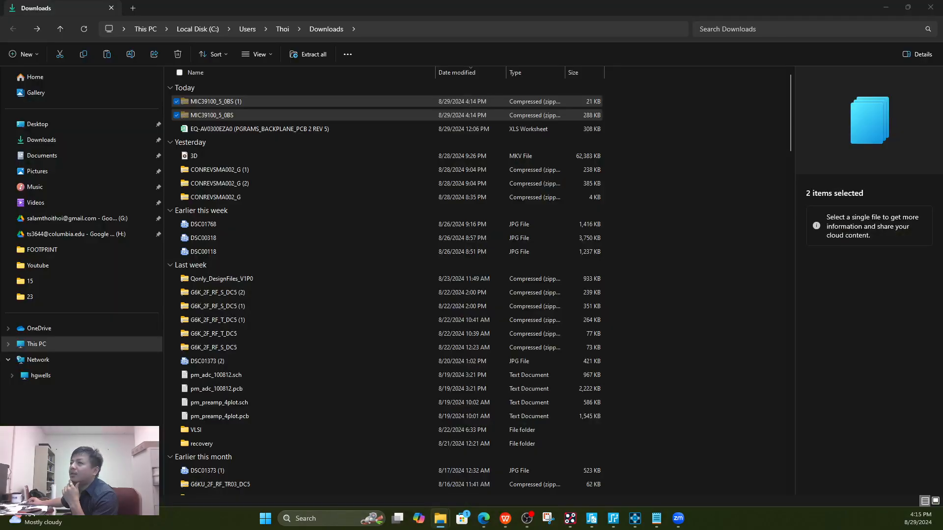
left_click_drag(495, 529, 705, 1)
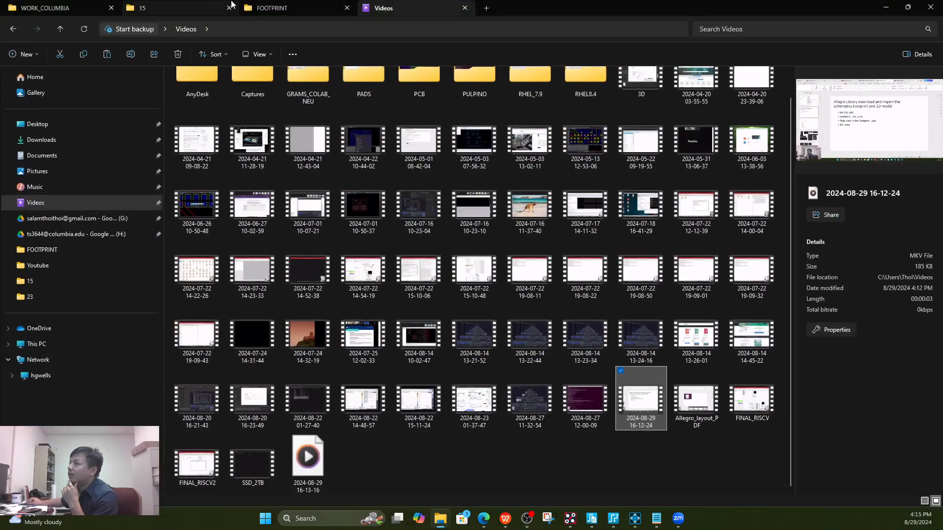
left_click(255, 7)
left_click(585, 225)
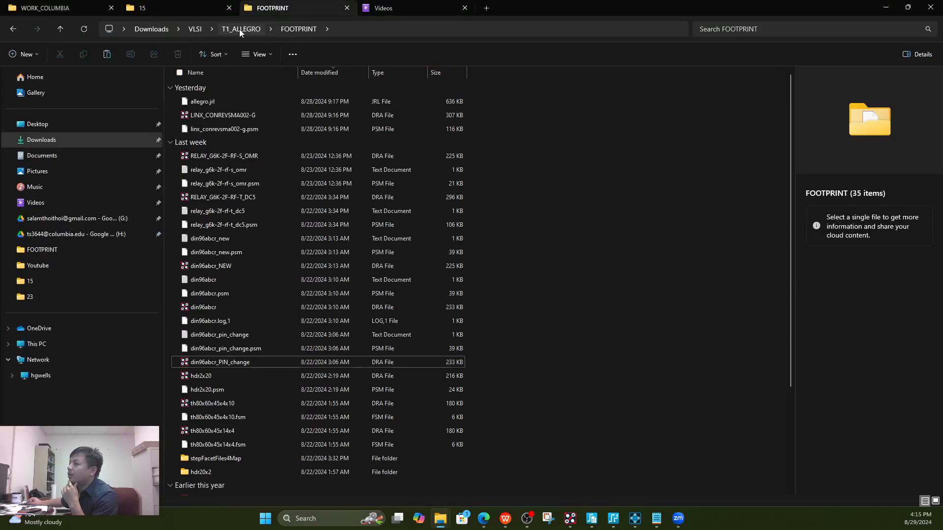
left_click(239, 28)
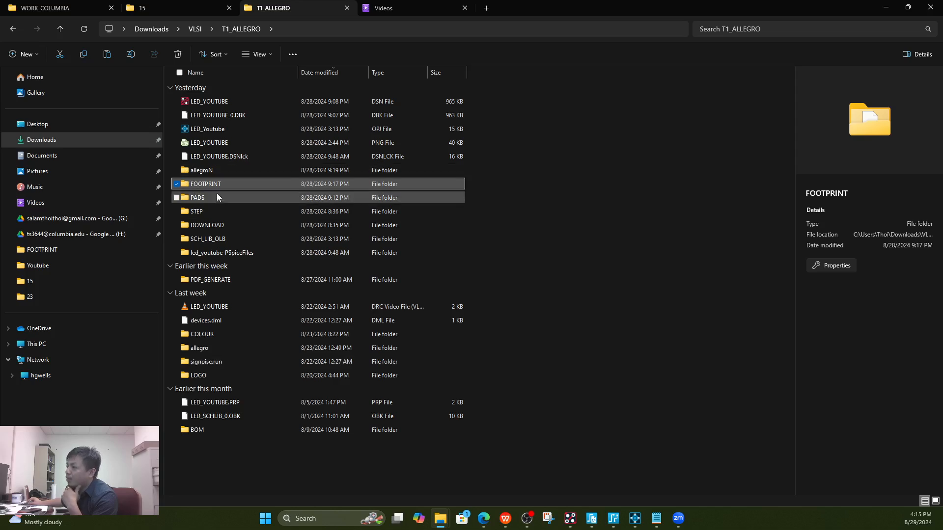
- Review the FOOTPRINT, PADS and STEP library folders inside T1_ALLEGRO
left_click(184, 202)
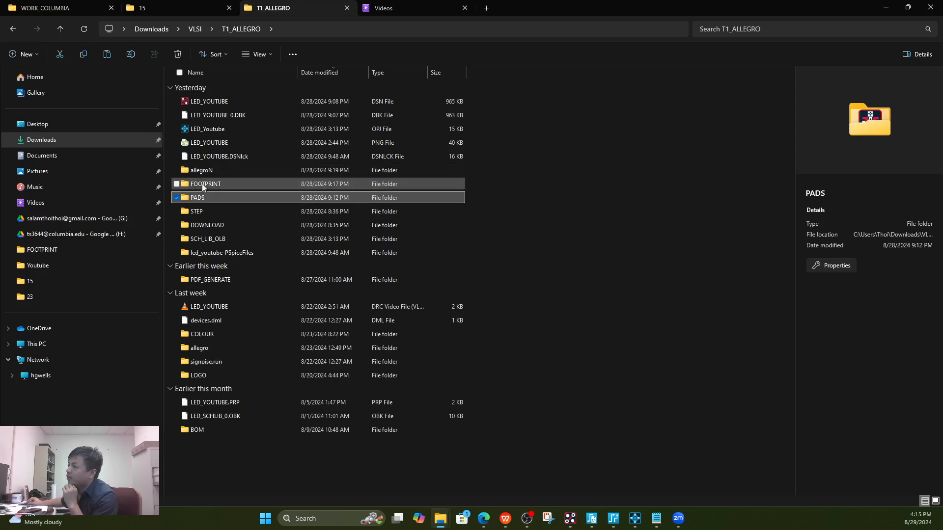
left_click(202, 184)
left_click(216, 198)
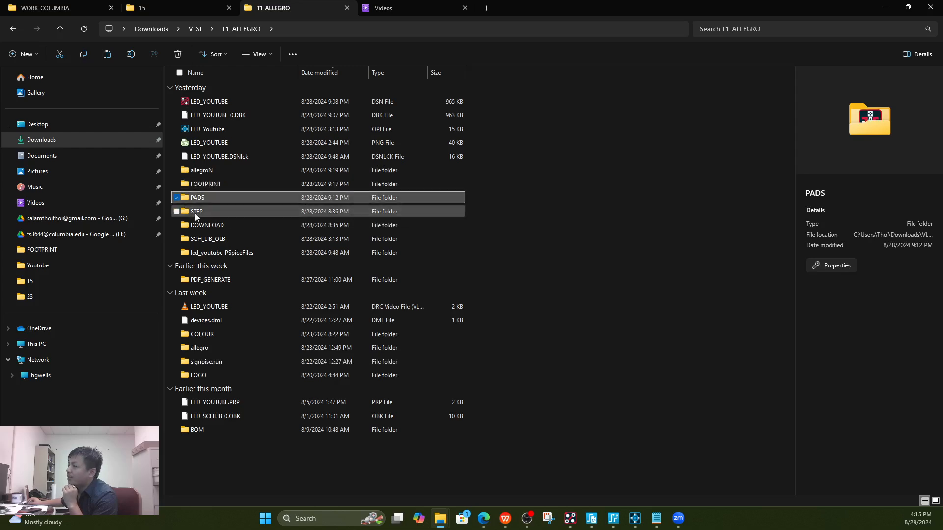
left_click(184, 215)
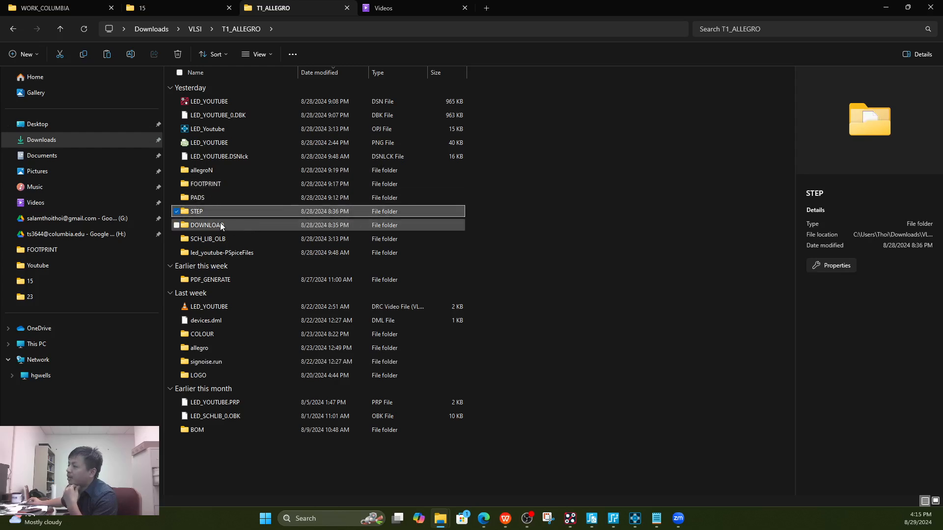
- Paste both cut MIC39100_5_0BS archives into the DOWNLOAD folder of T1_ALLEGRO
double_click(219, 225)
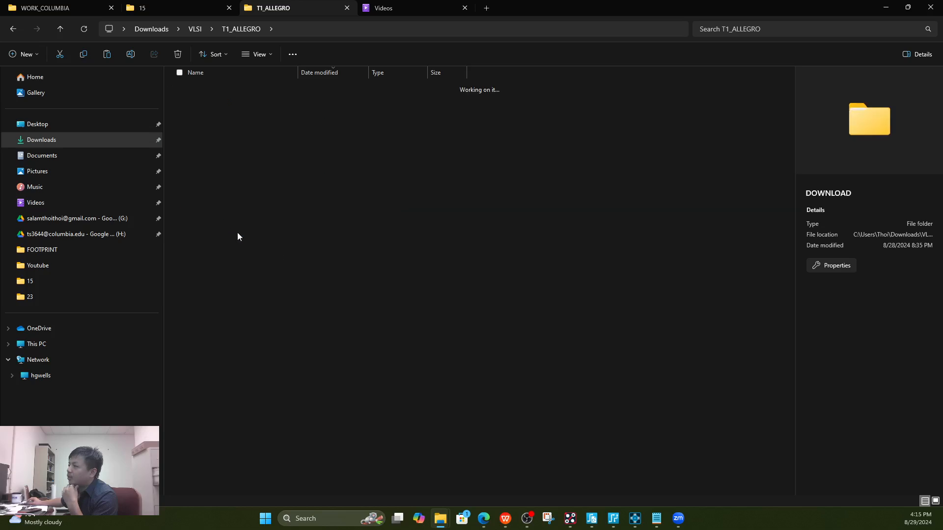
right_click(328, 268)
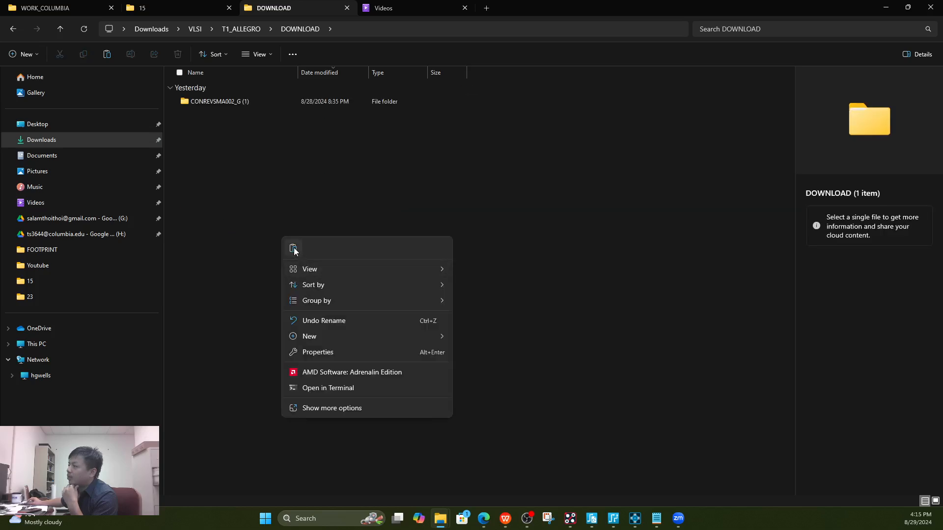
left_click(294, 249)
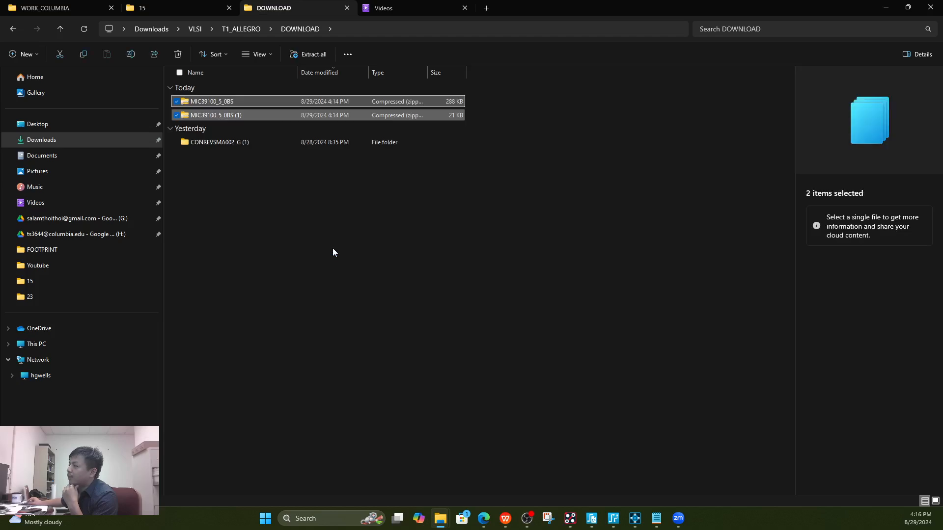
- Extract the contents of the MIC39100_5_0BS archive directly into the DOWNLOAD folder with WinRAR
left_click(234, 104)
right_click(238, 107)
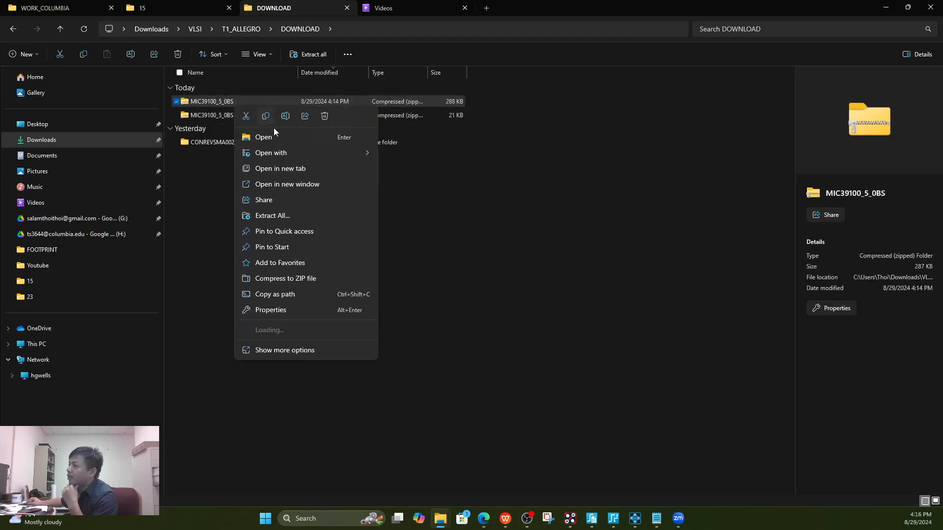
mouse_move(286, 332)
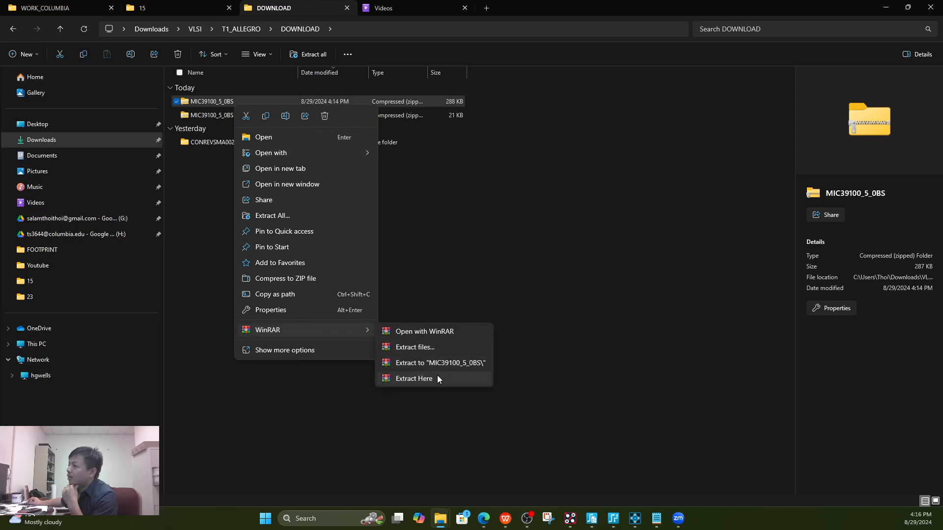
left_click(435, 376)
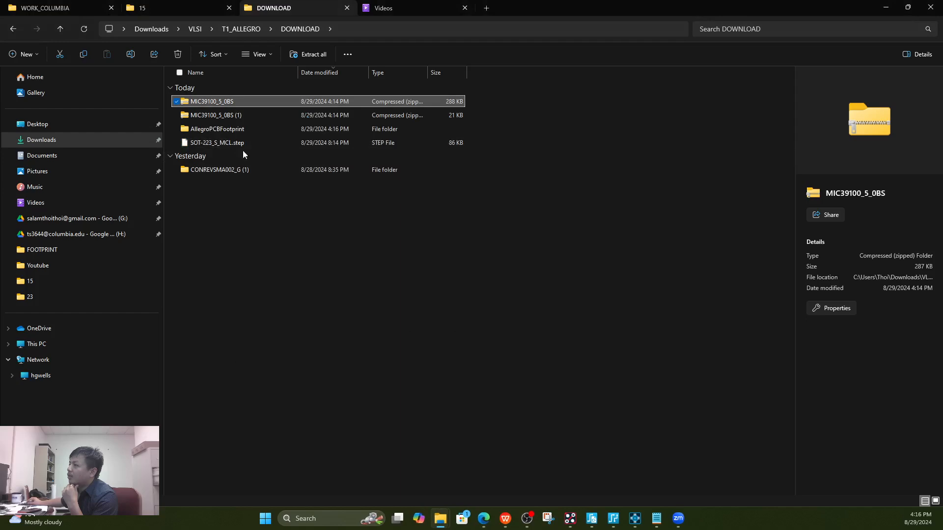
- Extract the MIC39100_5_0BS archive with WinRAR into its own MIC39100_5_0BS folder
right_click(234, 102)
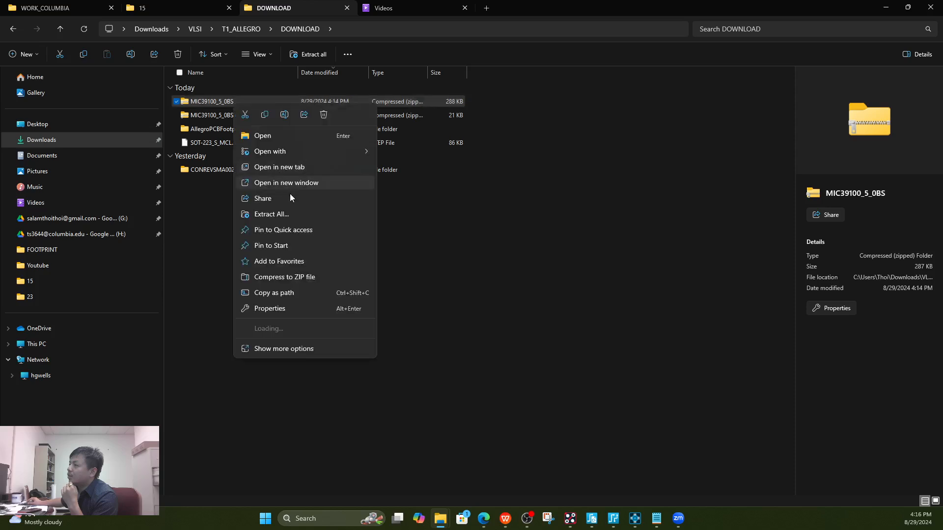
mouse_move(312, 329)
left_click(446, 359)
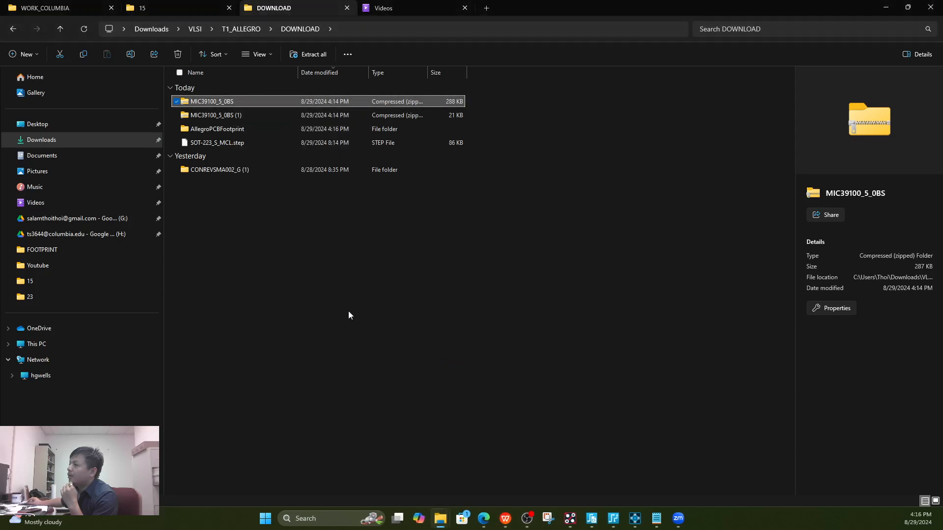
- Delete the loose AllegroPCBFootprint folder and SOT-223_S_MCL.step file from the DOWNLOAD folder
left_click(227, 129)
left_click(229, 143, "ctrl")
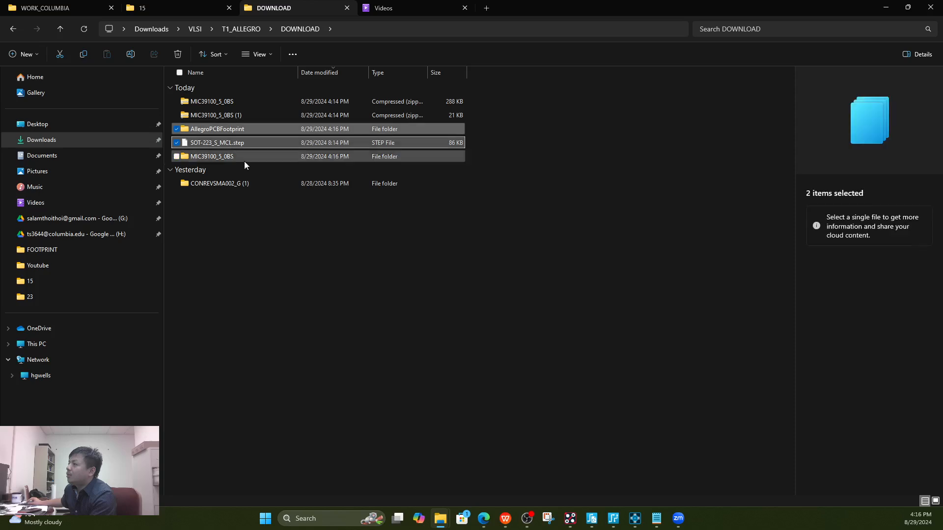
key("Delete")
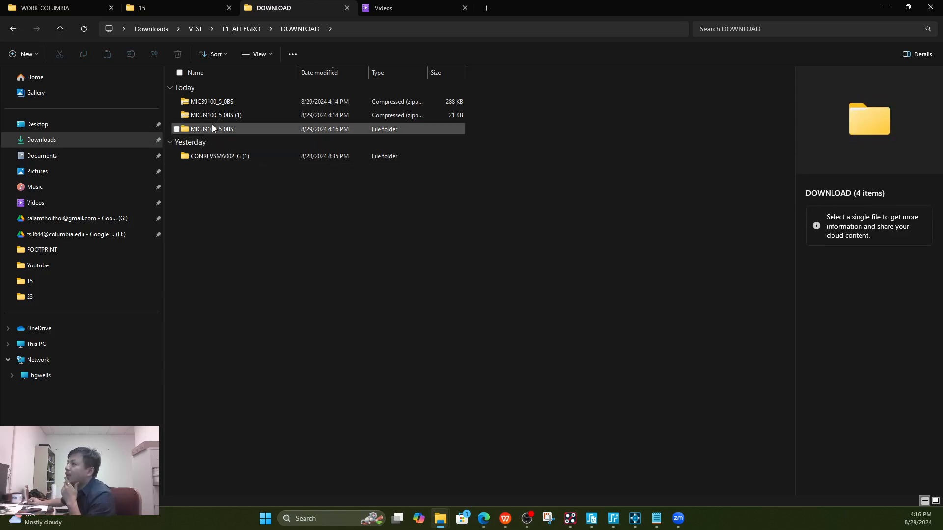
- Extract the contents of the MIC39100_5_0BS (1) archive directly into the DOWNLOAD folder with WinRAR
left_click(221, 114)
double_click(221, 114)
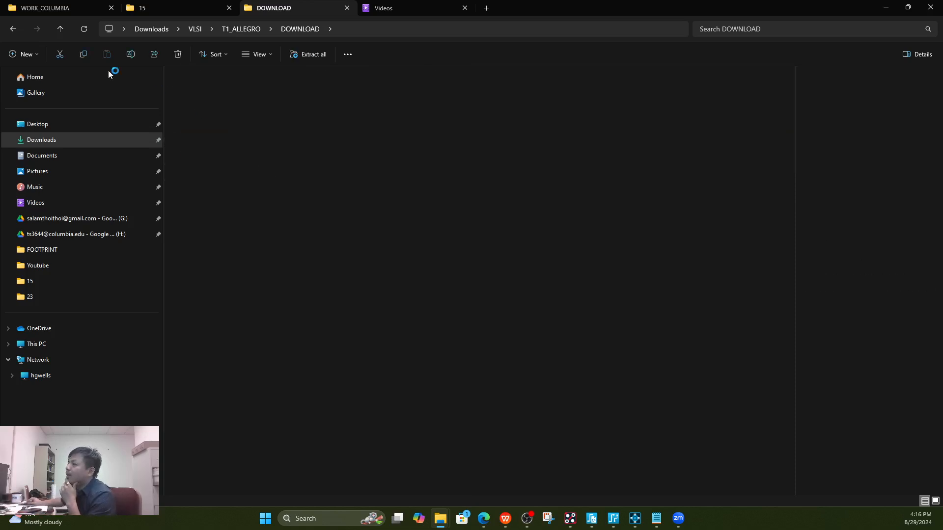
left_click(13, 28)
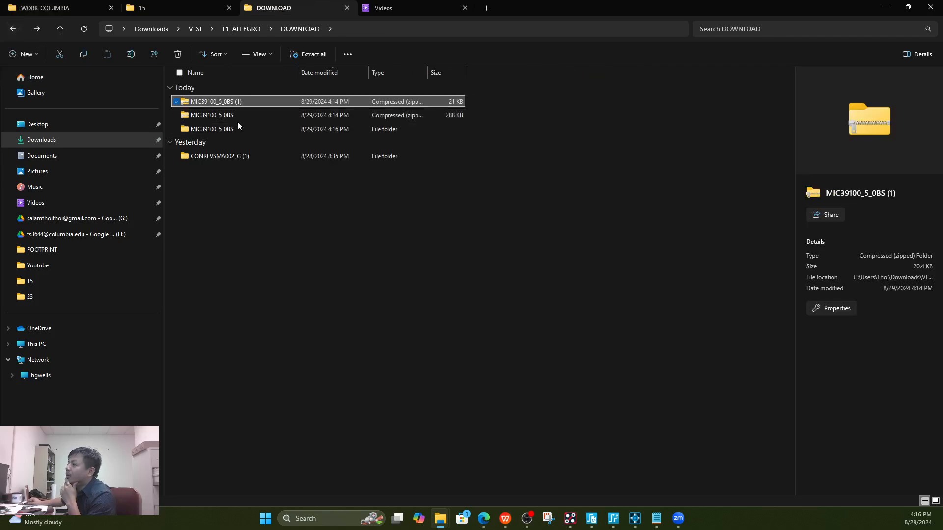
right_click(228, 102)
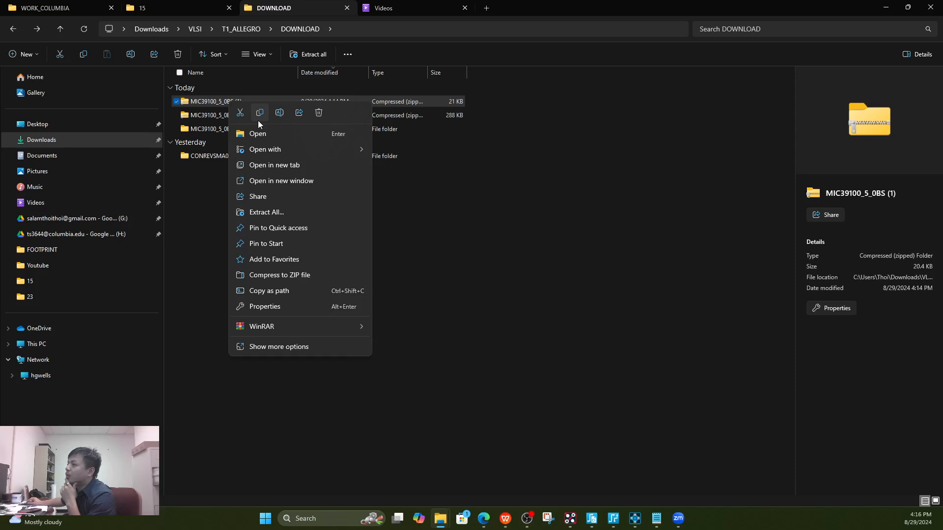
mouse_move(317, 331)
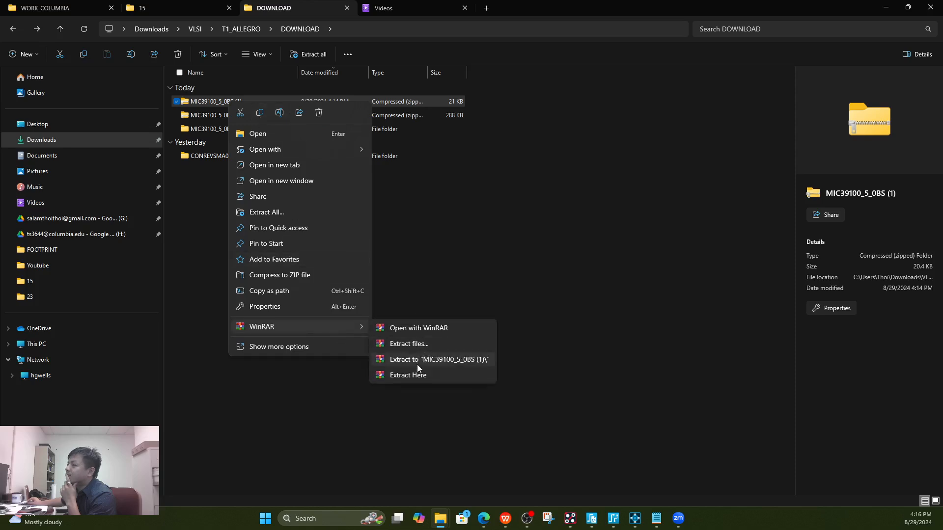
left_click(408, 376)
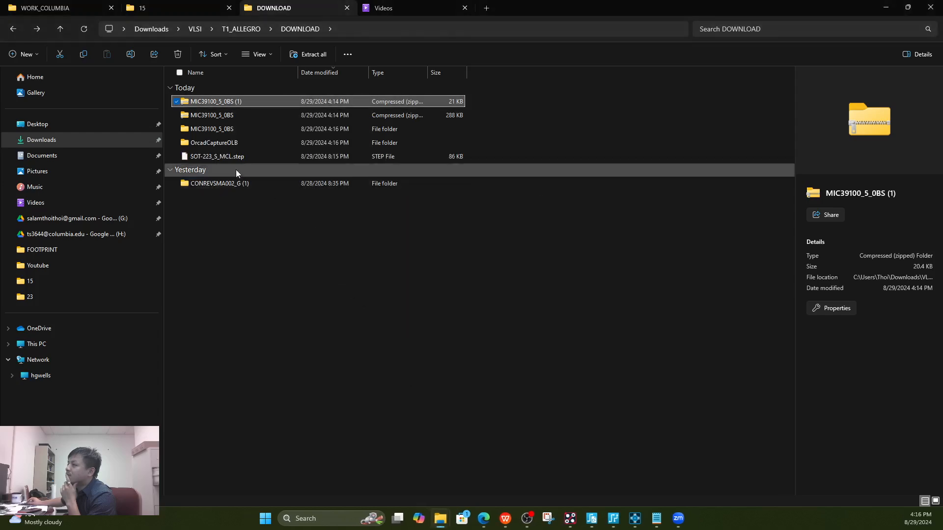
- Copy the ORCADCAPTUREOLB library file from the OrcadCaptureOLB folder into the extracted MIC39100_5_0BS folder
left_click(227, 146)
double_click(228, 145)
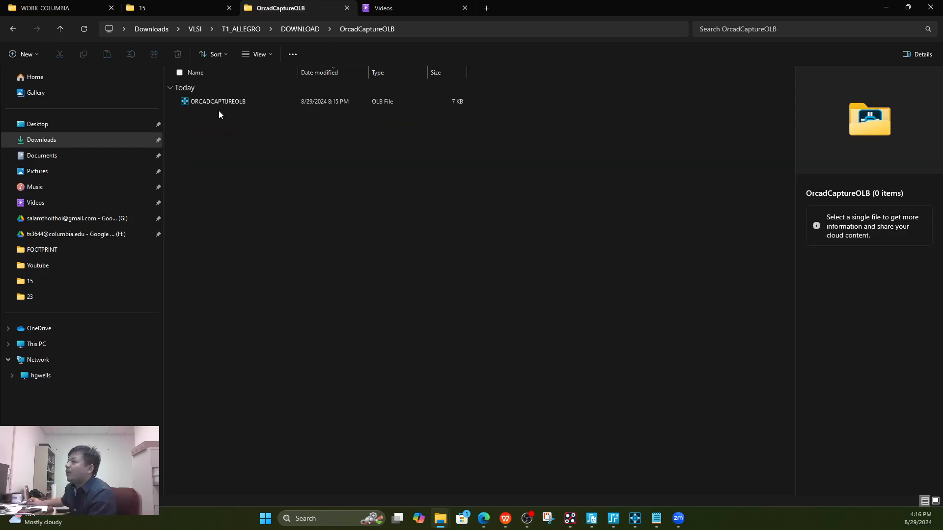
left_click(215, 100)
right_click(215, 99)
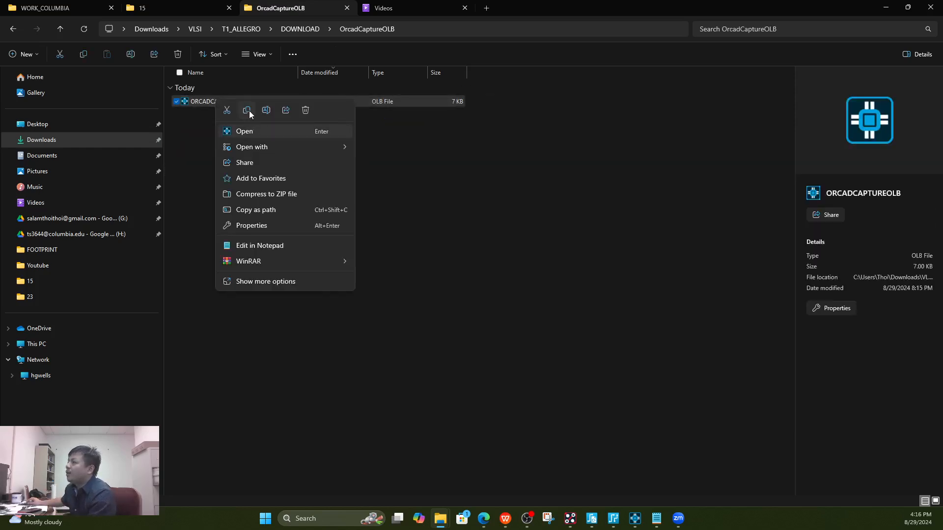
left_click(250, 131)
left_click(299, 29)
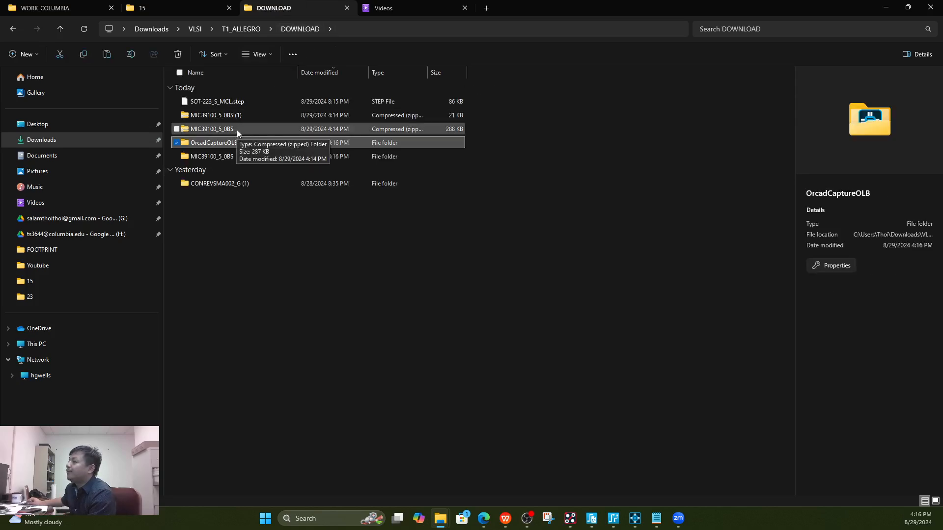
double_click(223, 156)
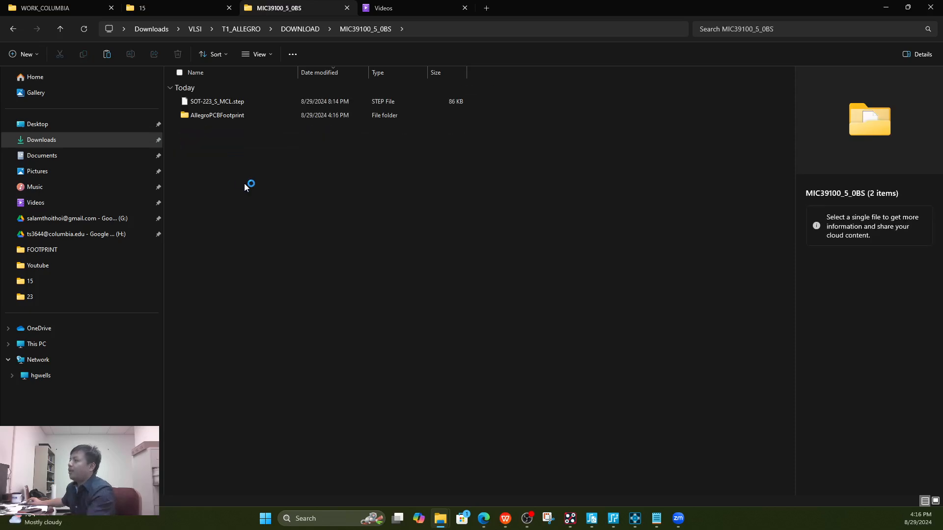
key("ctrl+v")
left_click(249, 203)
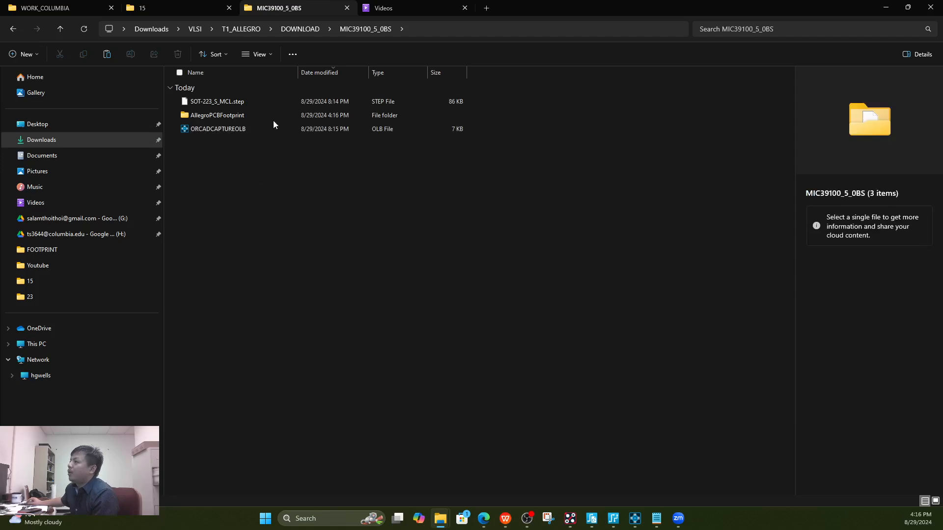
- Delete SOT-223_S_MCL.step, both MIC39100_5_0BS archives and the OrcadCaptureOLB folder from the DOWNLOAD folder
left_click(298, 28)
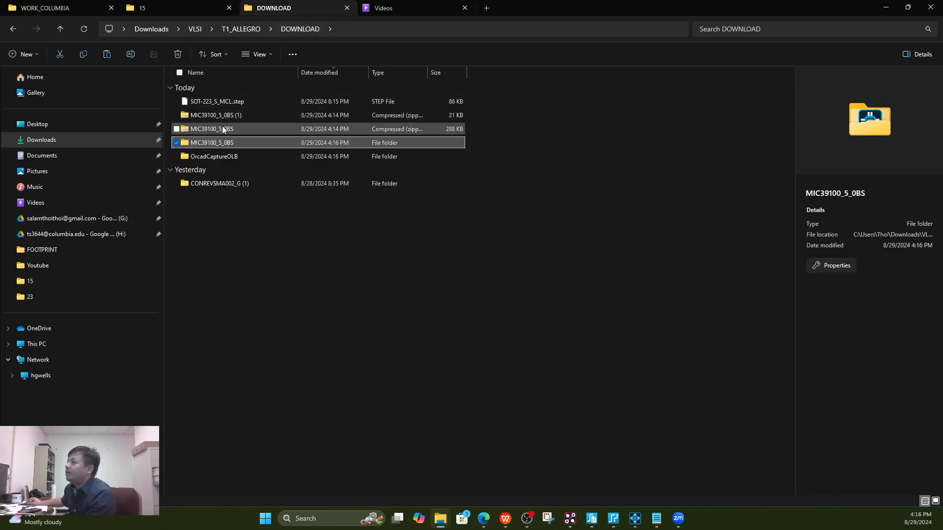
left_click(232, 102)
left_click(232, 115, "ctrl")
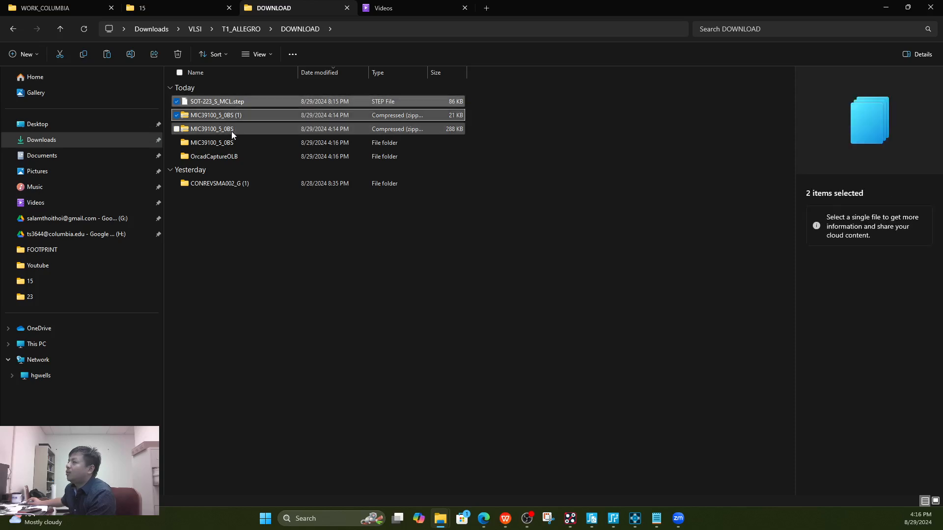
left_click(232, 130, "ctrl")
left_click(235, 155, "ctrl")
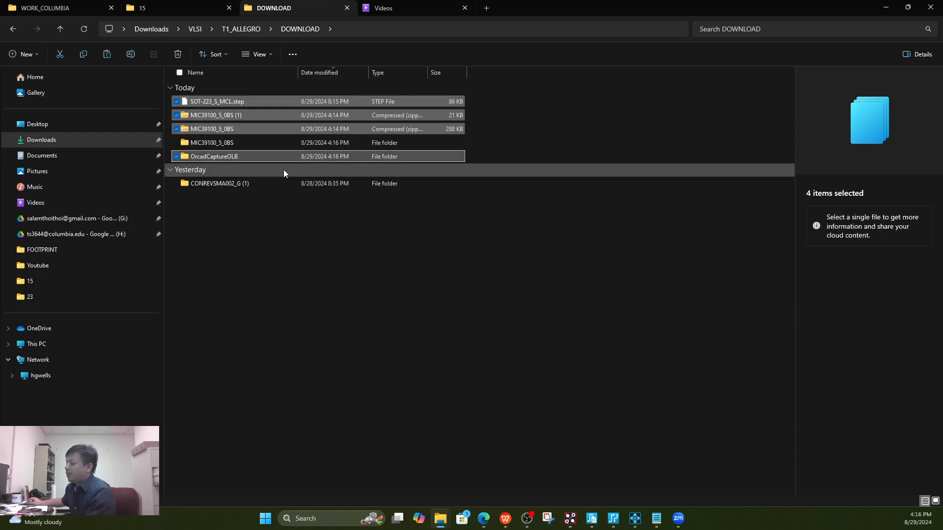
key("Delete")
- Copy the ORCADCAPTUREOLB library file from the MIC39100_5_0BS folder into T1_ALLEGRO's SCH_LIB_OLB folder
double_click(202, 102)
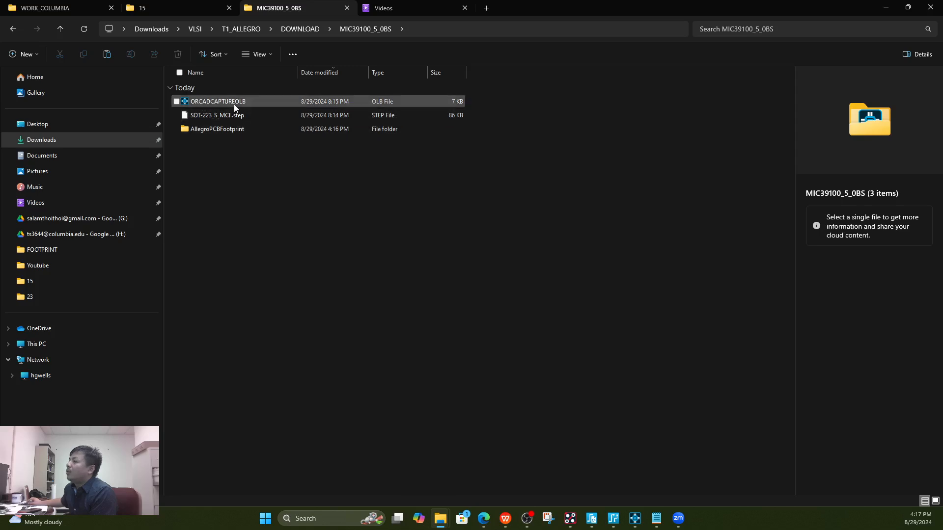
left_click(236, 103)
right_click(234, 101)
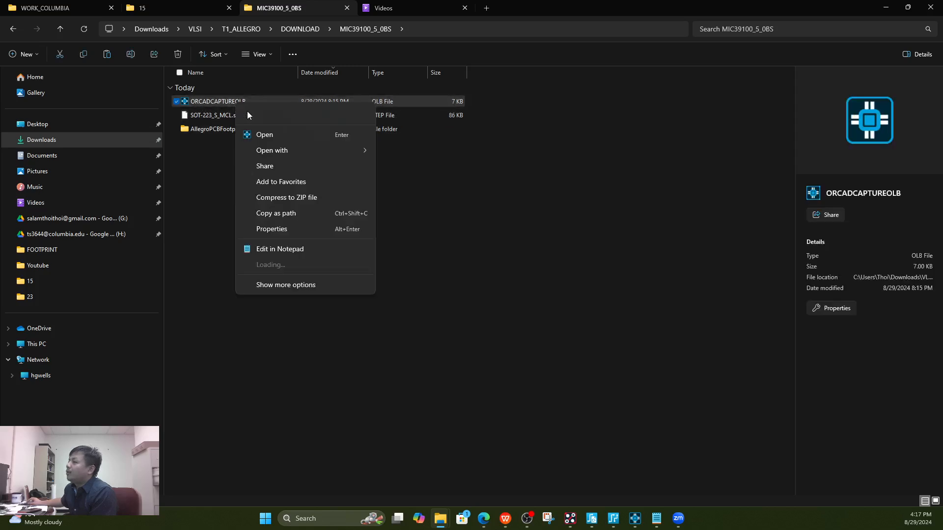
key("Escape")
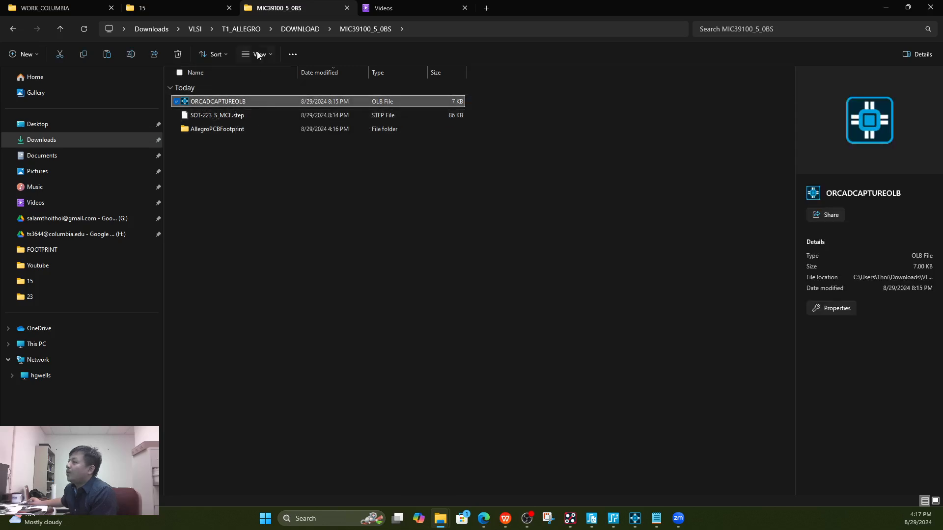
left_click(303, 27)
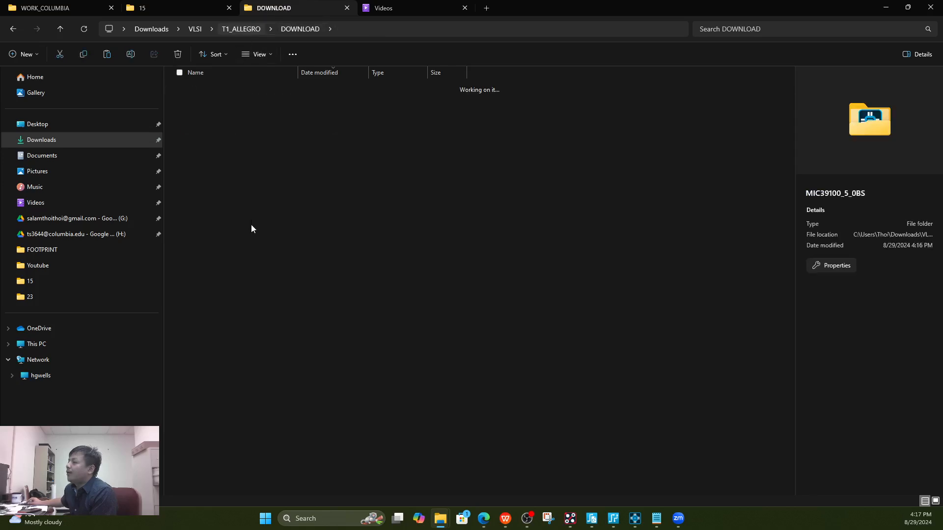
key("alt+Up")
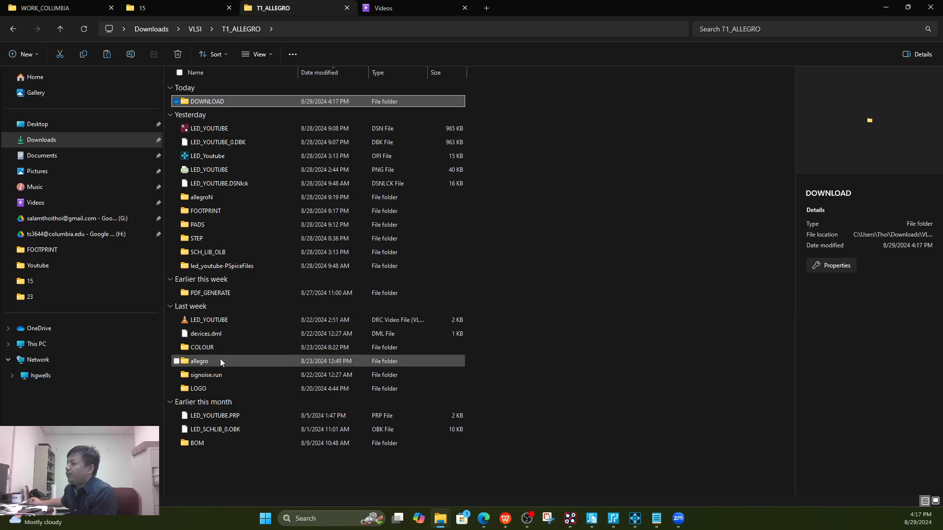
left_click(224, 254)
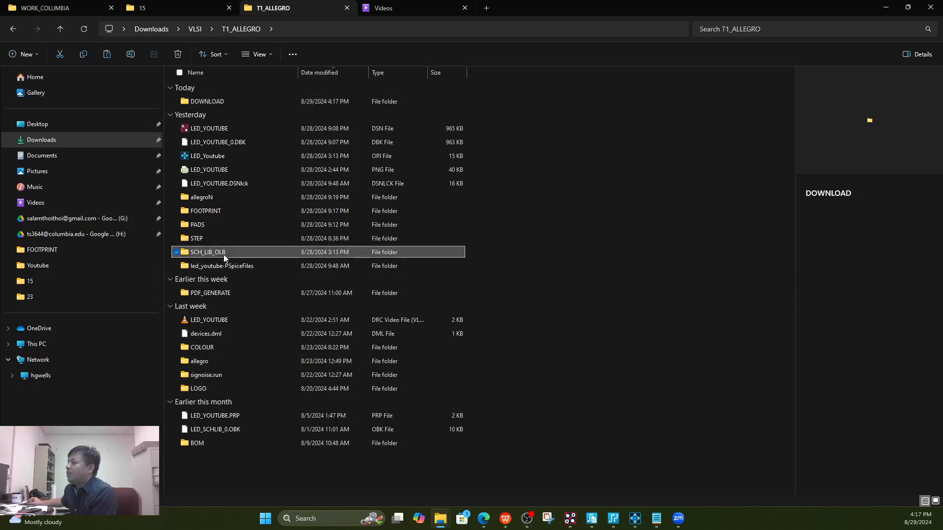
double_click(224, 254)
right_click(629, 210)
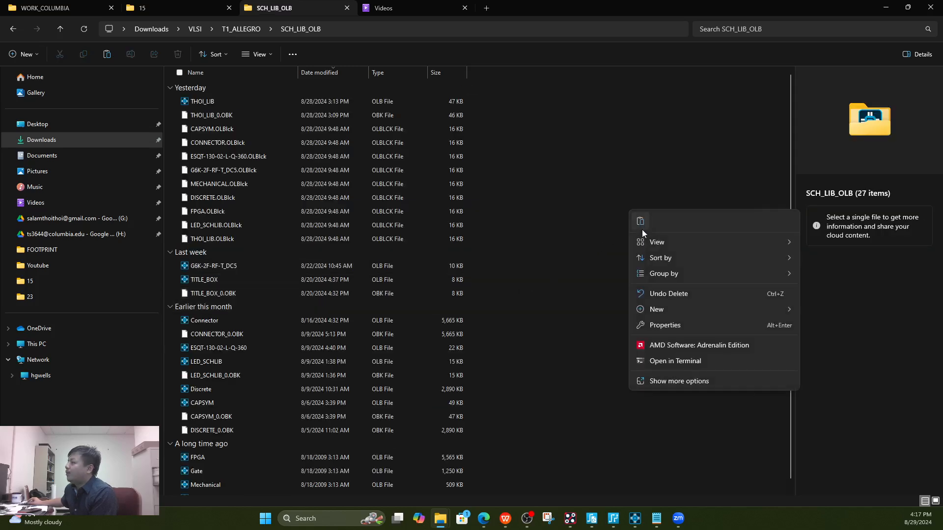
key("Escape")
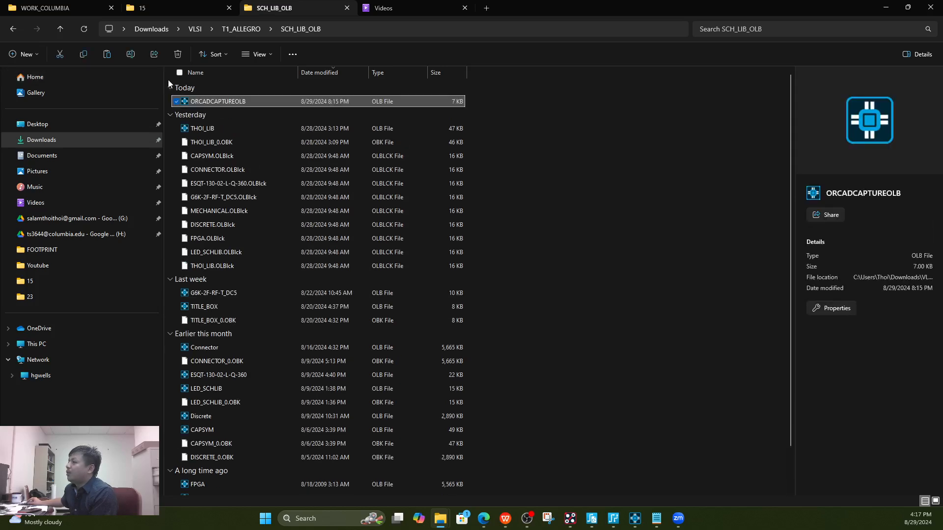
- Check the files inside DOWNLOAD's CONREVSMA002_G (1) folder and return to the DOWNLOAD folder
left_click(241, 29)
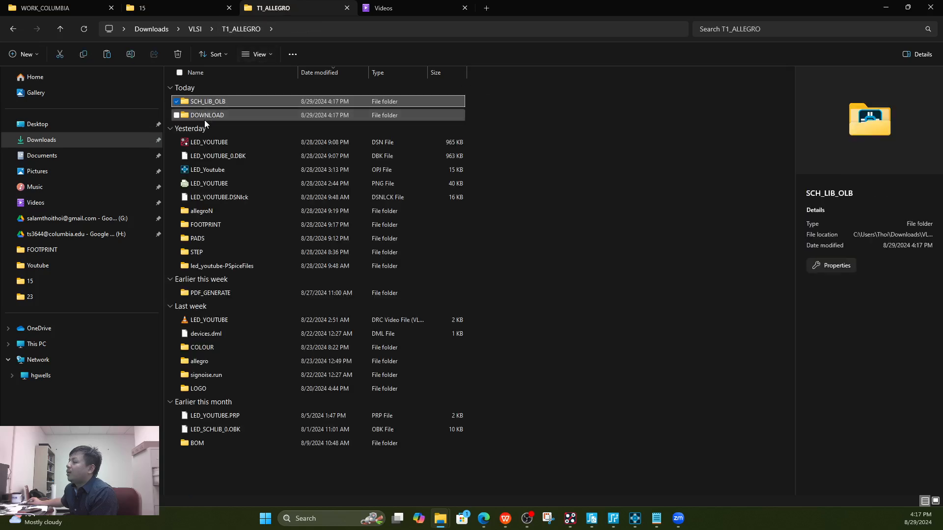
double_click(211, 118)
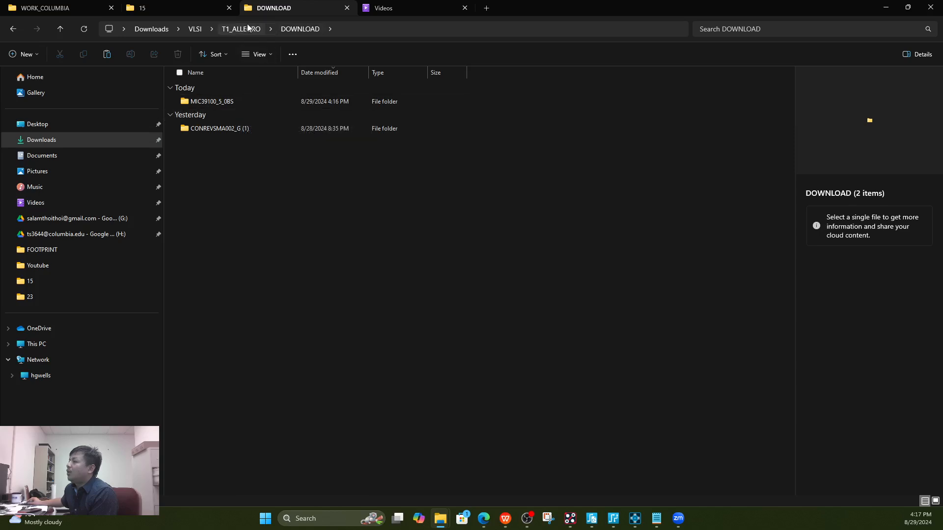
double_click(224, 129)
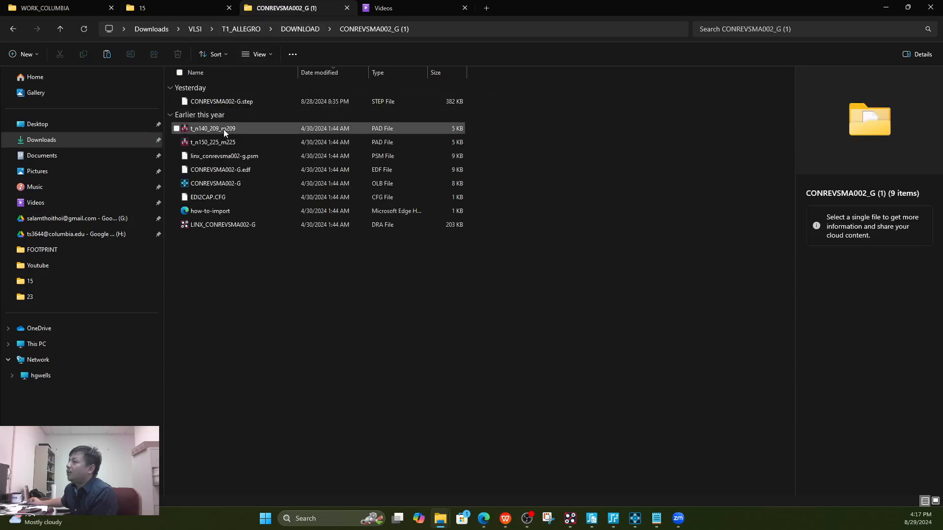
left_click(298, 28)
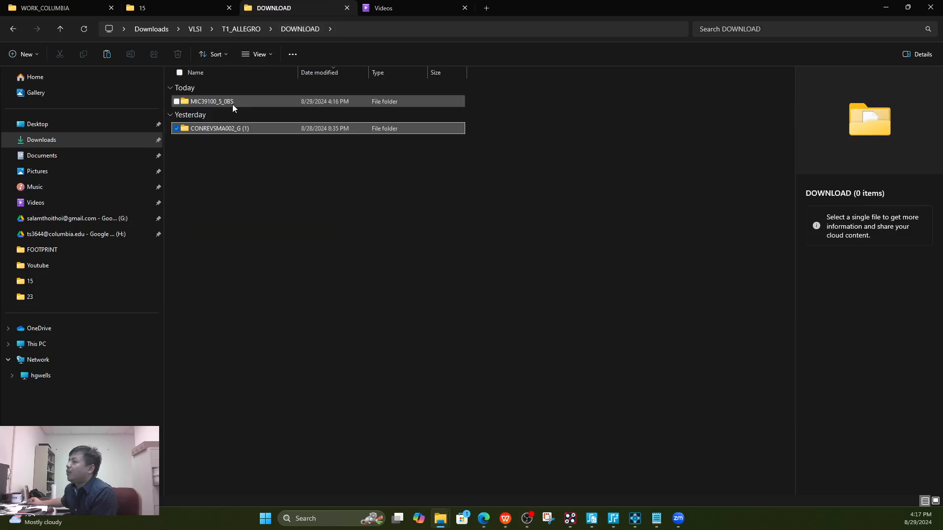
- Check the files in the MIC39100_5_0BS folder and its AllegroPCBFootprint subfolder, and return to the DOWNLOAD folder
double_click(228, 102)
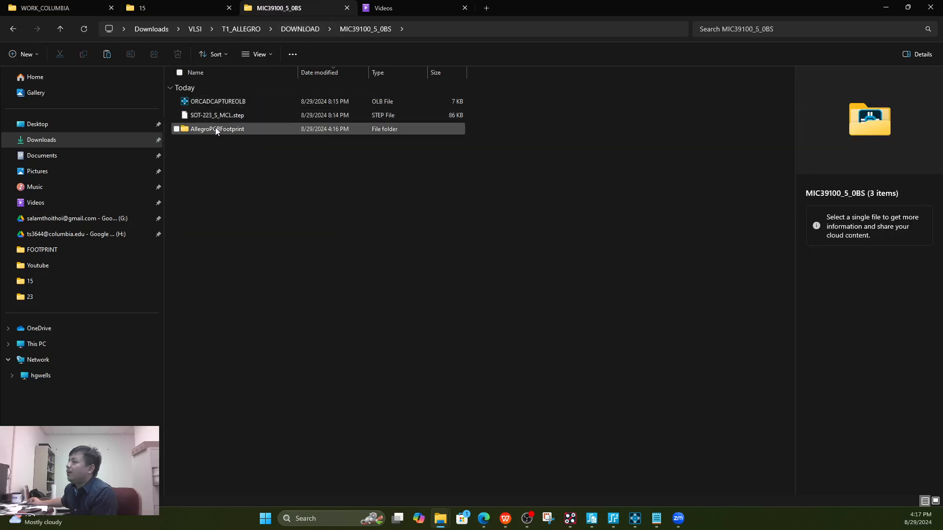
left_click(225, 117)
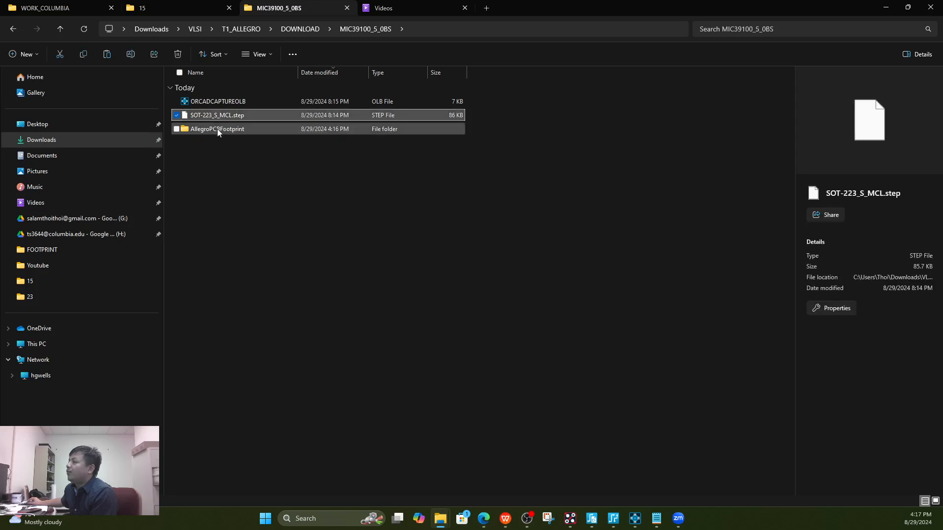
double_click(218, 129)
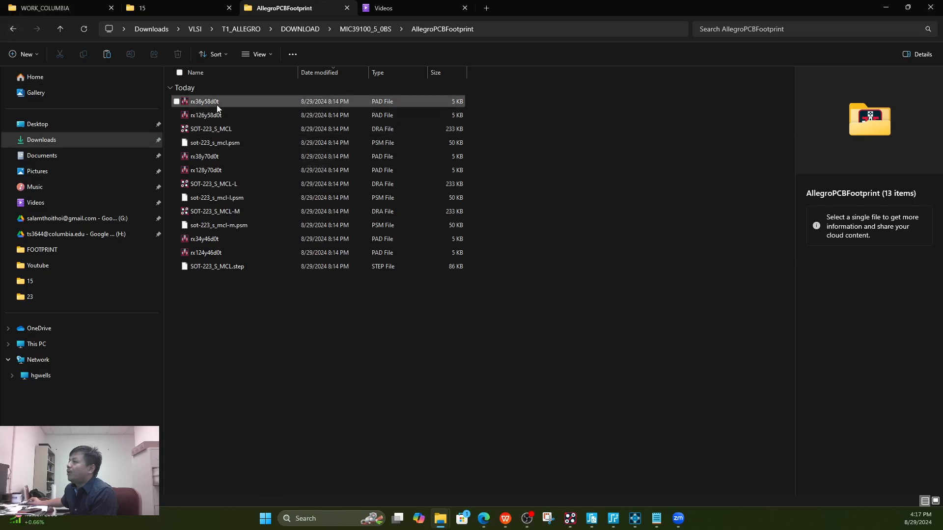
left_click(368, 29)
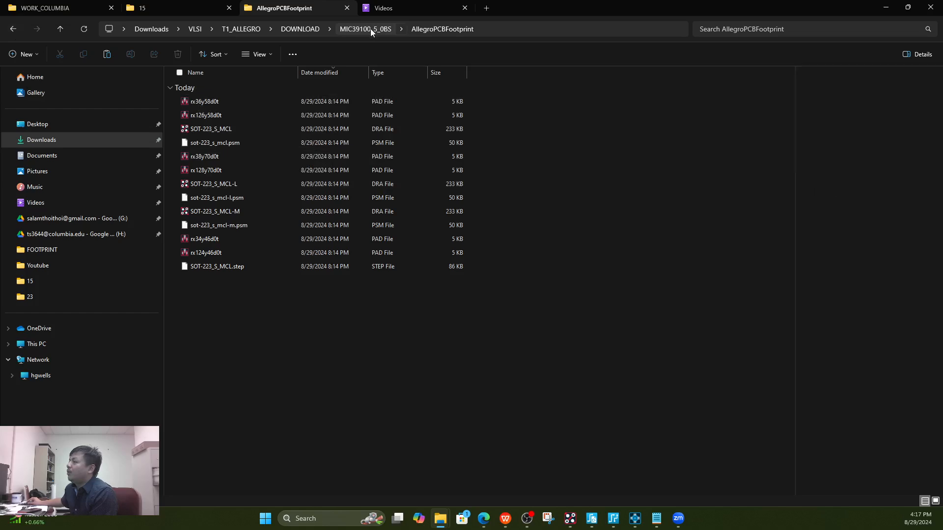
left_click(311, 28)
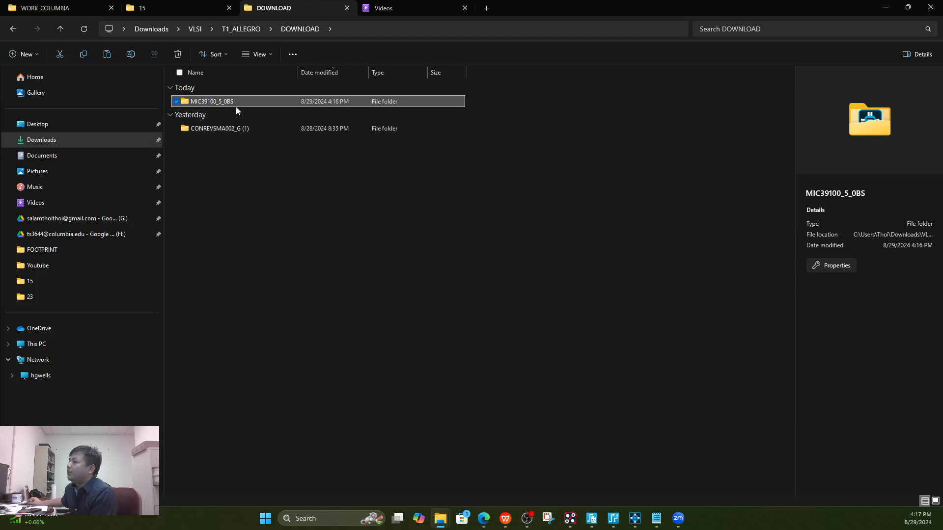
- Open the ORCADCAPTUREOLB library from T1_ALLEGRO's SCH_LIB_OLB folder in OrCAD Capture and open its MIC39100-5P0BS part
left_click(246, 29)
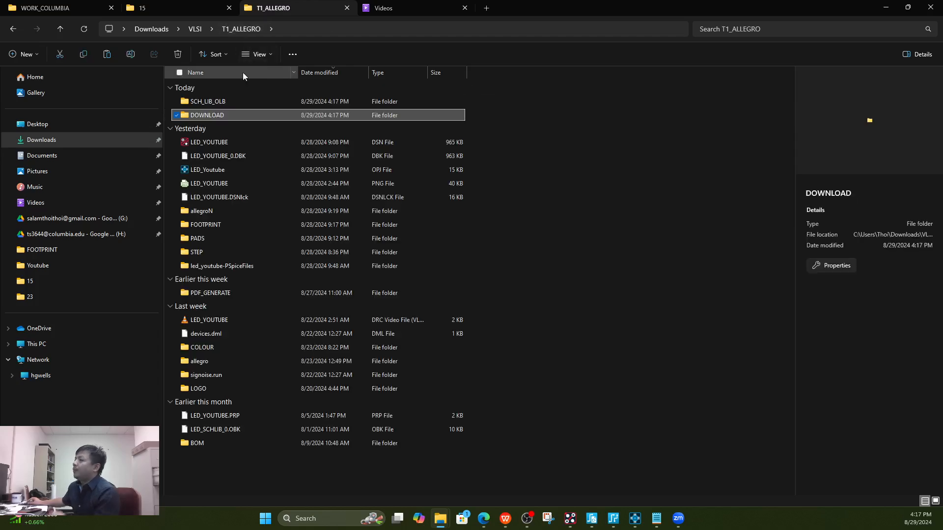
double_click(216, 100)
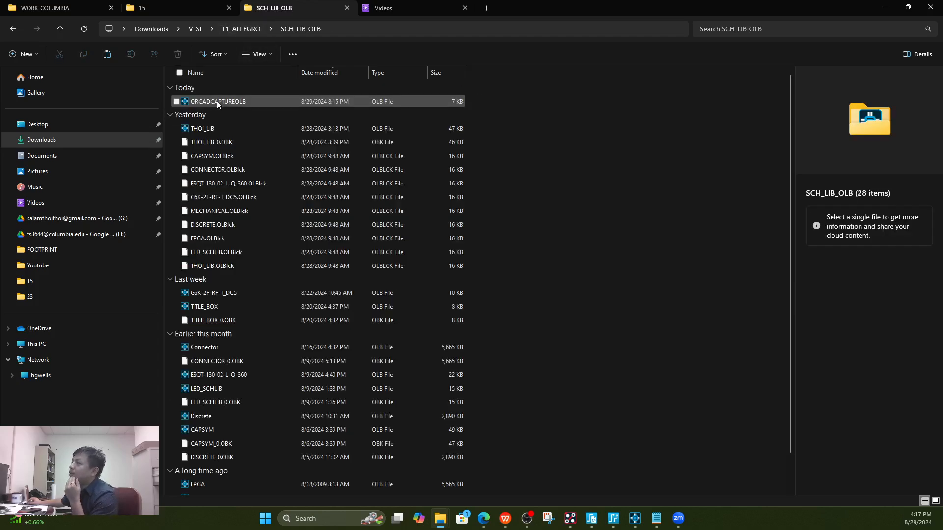
left_click(228, 102)
double_click(229, 101)
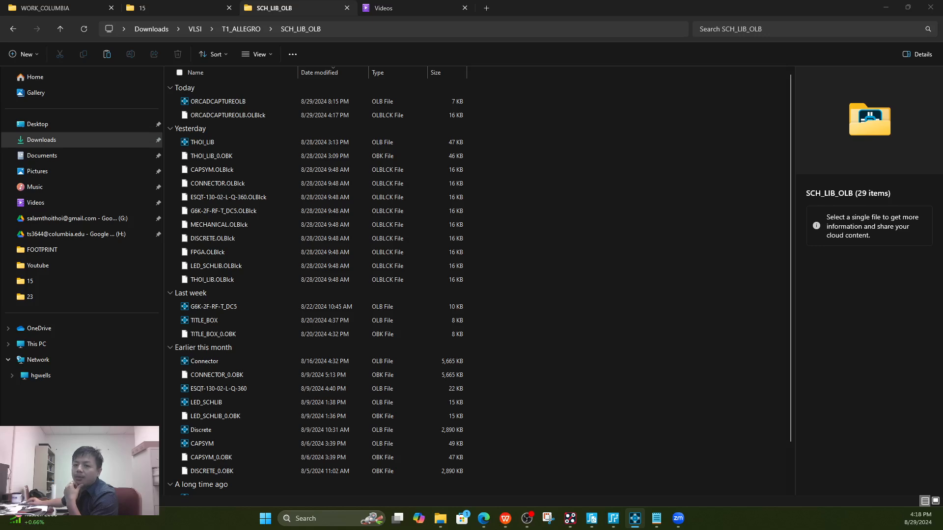
left_click_drag(0, 339, 620, 1)
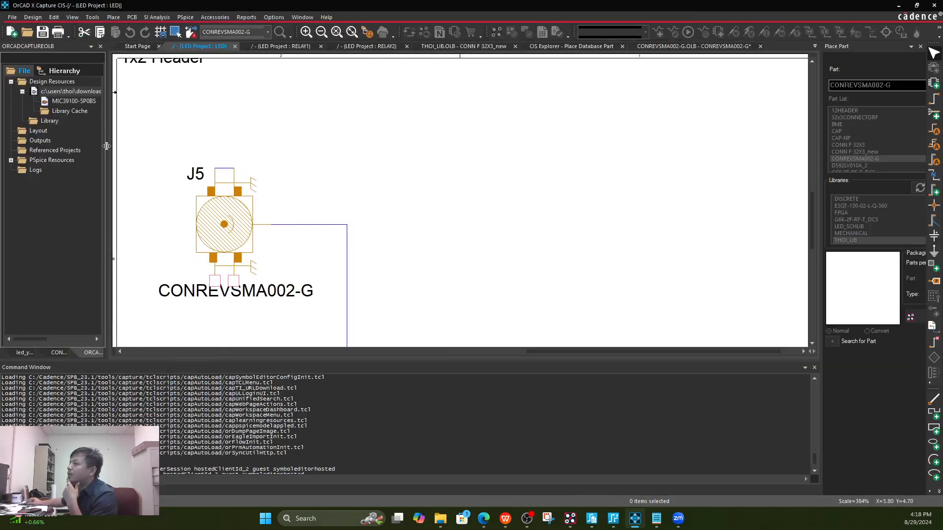
left_click_drag(107, 145, 233, 151)
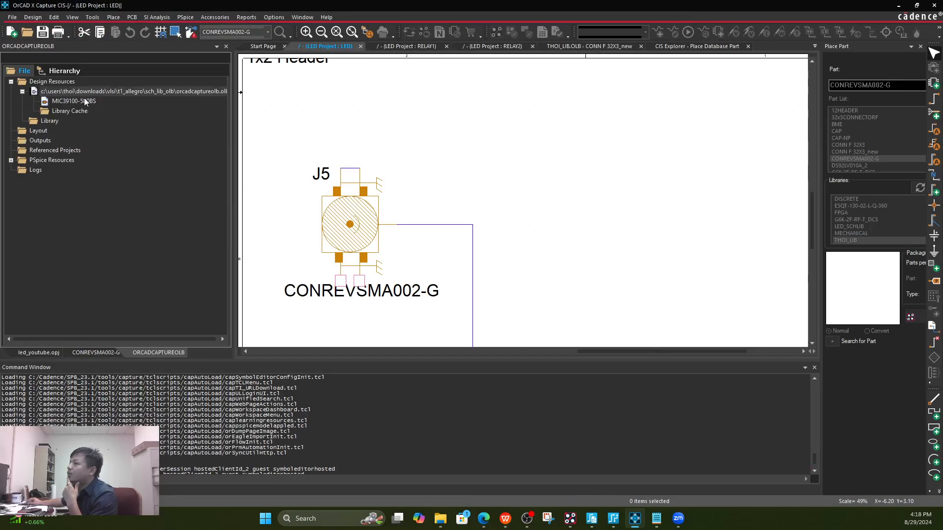
left_click(85, 101)
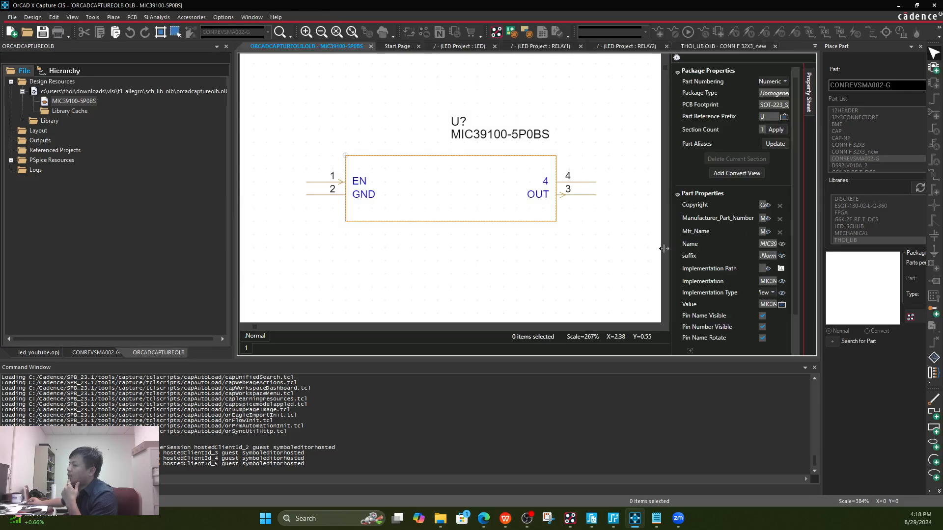
- Hide the MIC39100-5P0BS part's pin names and show them again, with the part's property sheet widened
left_click_drag(669, 249, 624, 245)
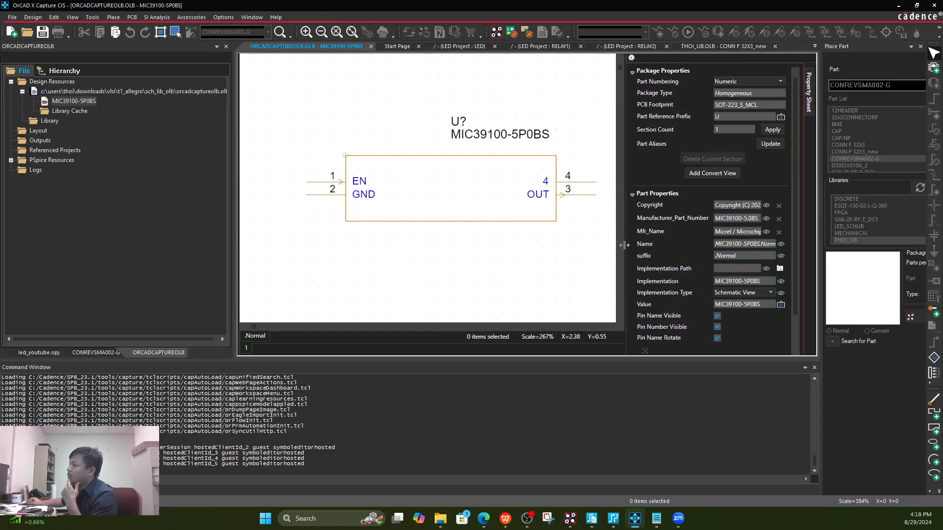
left_click(718, 316)
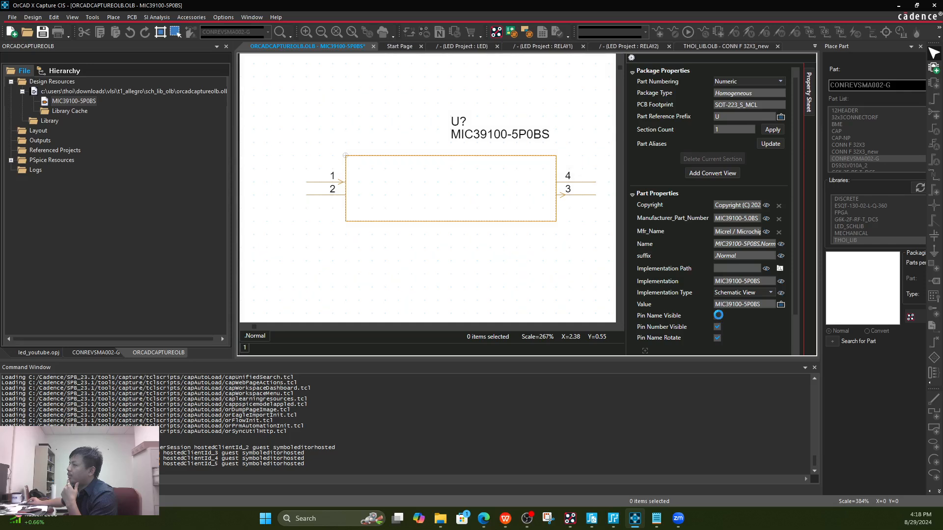
left_click(718, 327)
left_click(519, 244)
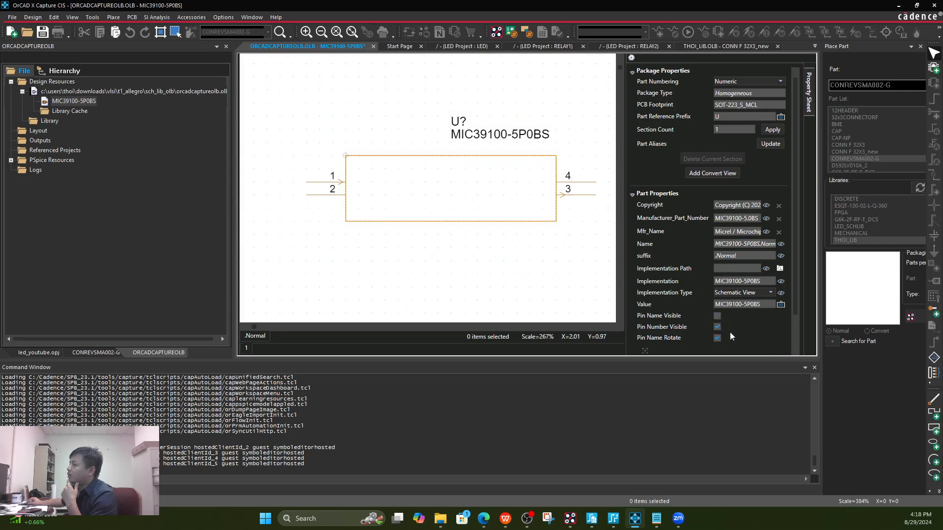
left_click(718, 316)
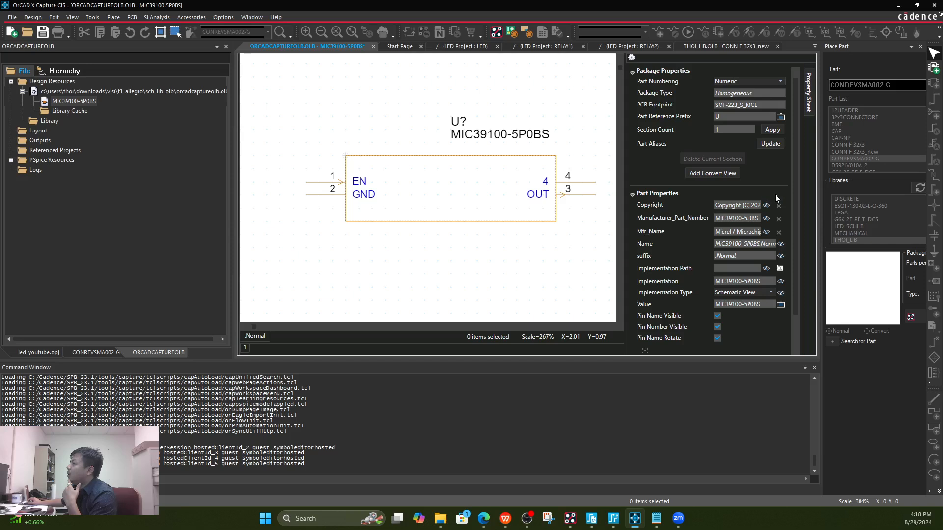
- Review the MIC39100-5P0BS part's package and part properties in a wider property sheet
left_click_drag(791, 177, 796, 213)
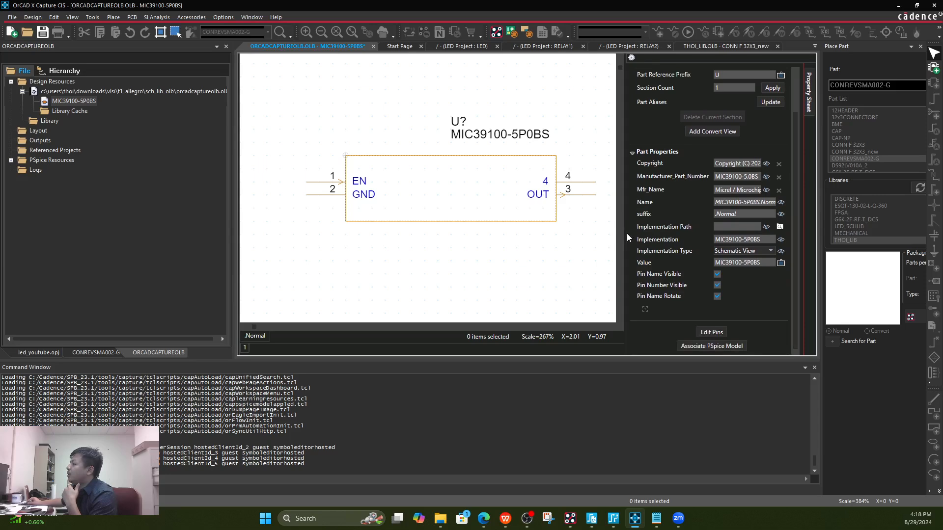
left_click_drag(624, 234, 598, 235)
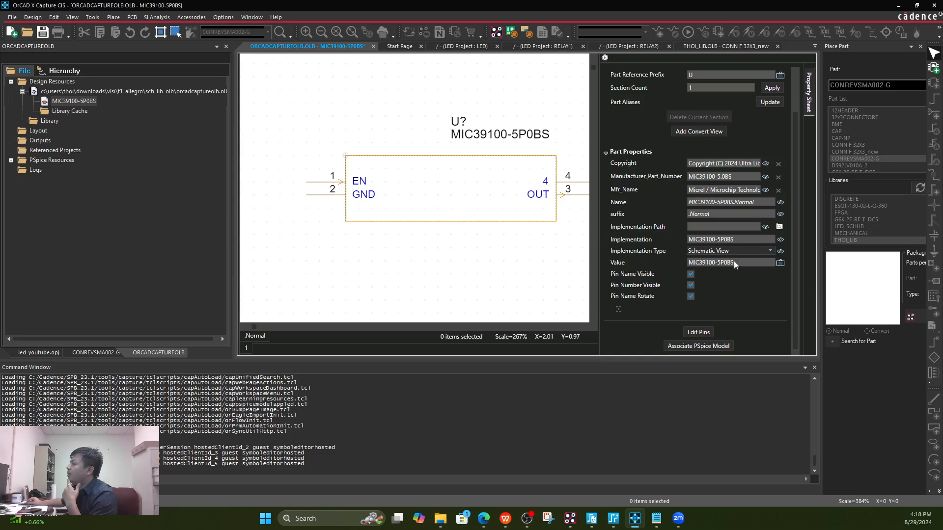
scroll(732, 255, "up", 2)
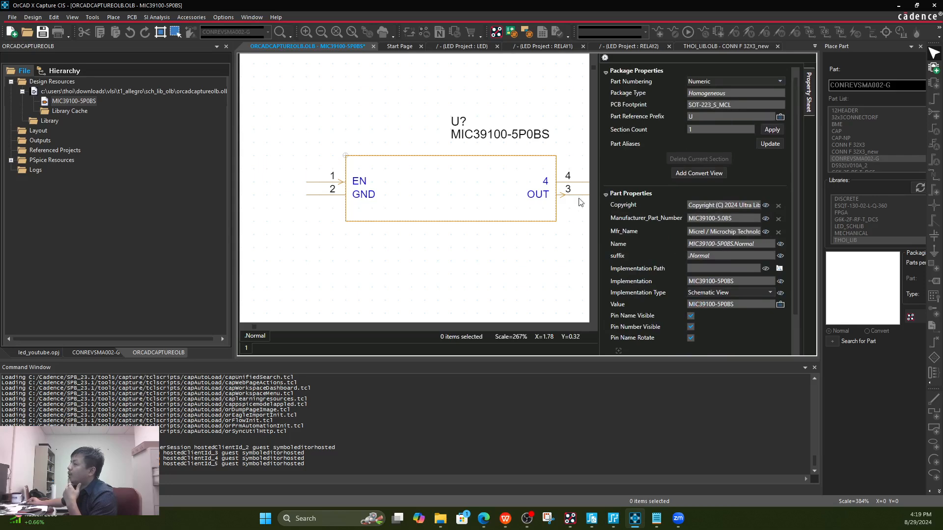
- Narrow the symbol's solid body rectangle to about 0.5 wide by moving its lower-right corner inward
left_click(555, 222)
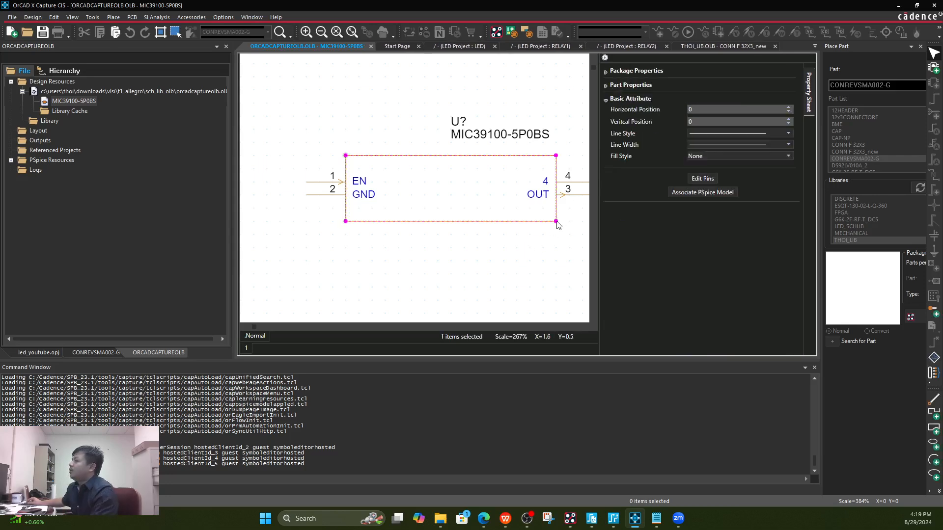
scroll(555, 222, "down", 2, "ctrl")
scroll(468, 212, "up", 2, "ctrl")
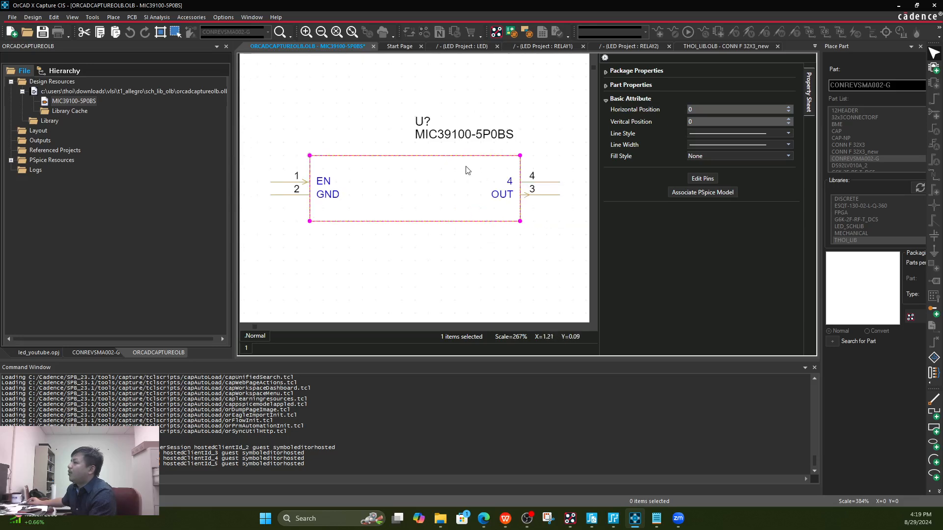
left_click(162, 33)
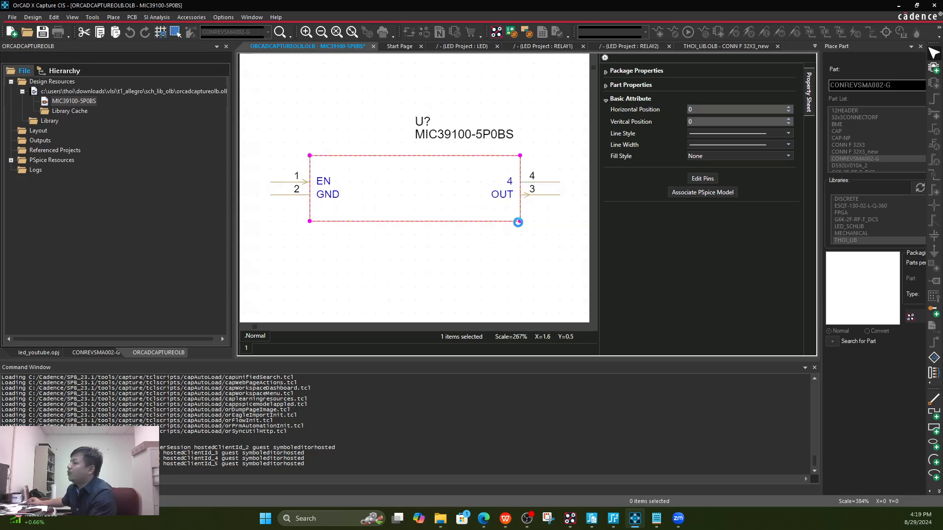
left_click_drag(519, 221, 375, 220)
- Try to narrow the symbol's dashed boundary by moving its lower-right corner inward towards the solid body rectangle
left_click(532, 222)
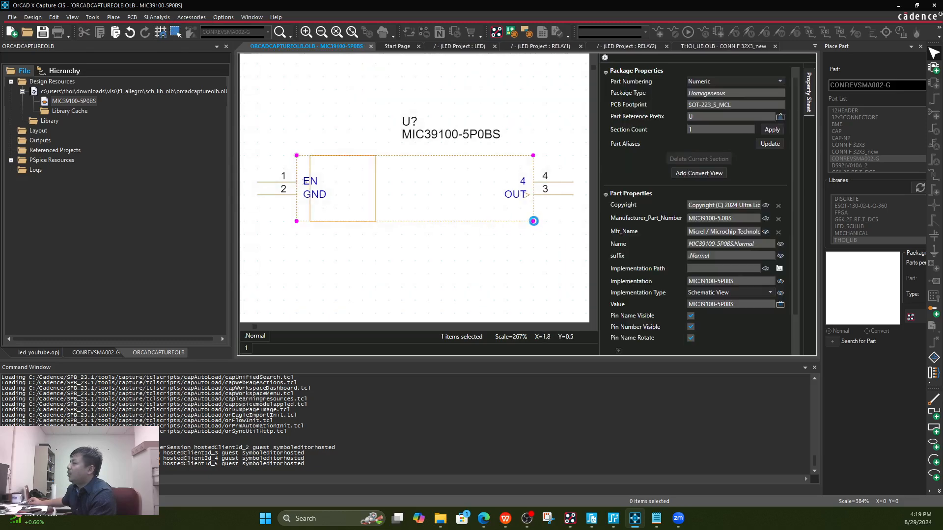
left_click_drag(533, 222, 375, 222)
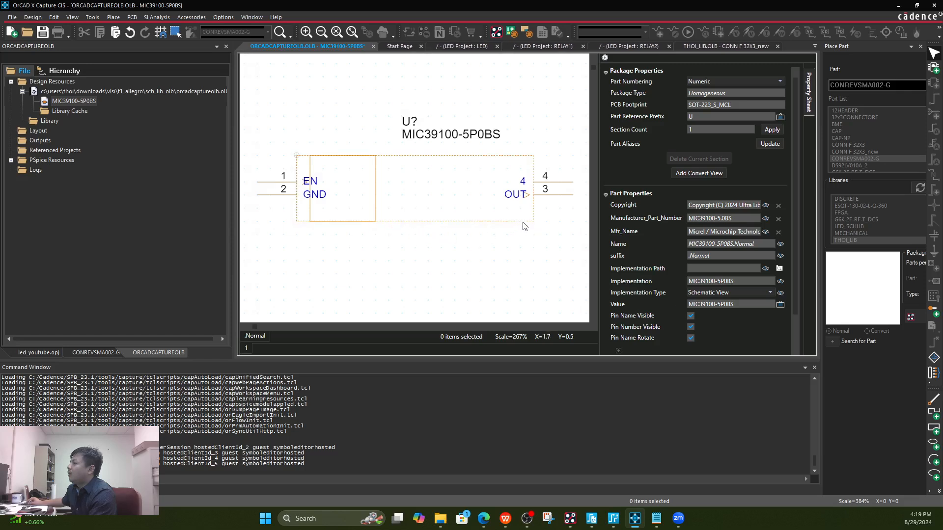
left_click_drag(533, 222, 476, 219)
left_click(544, 238)
scroll(532, 225, "up", 1, "ctrl")
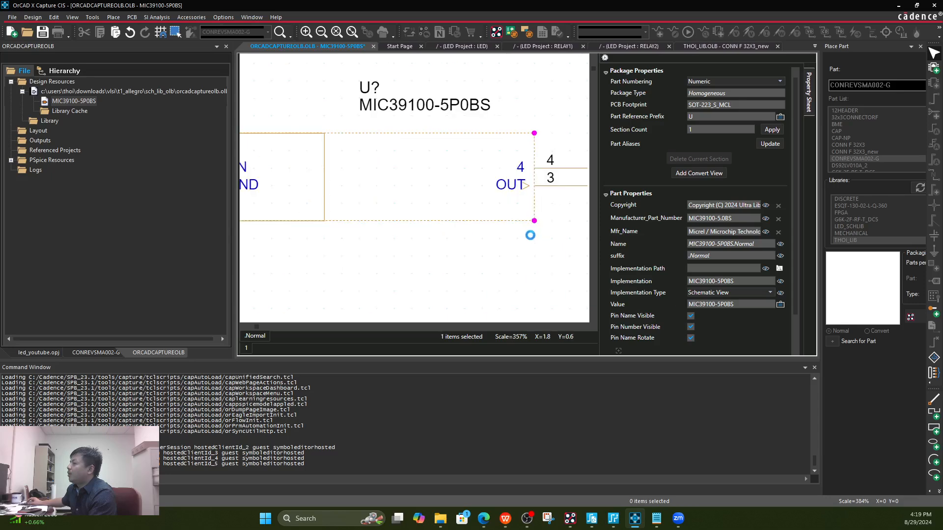
left_click_drag(536, 222, 432, 219)
scroll(462, 227, "down", 2, "ctrl")
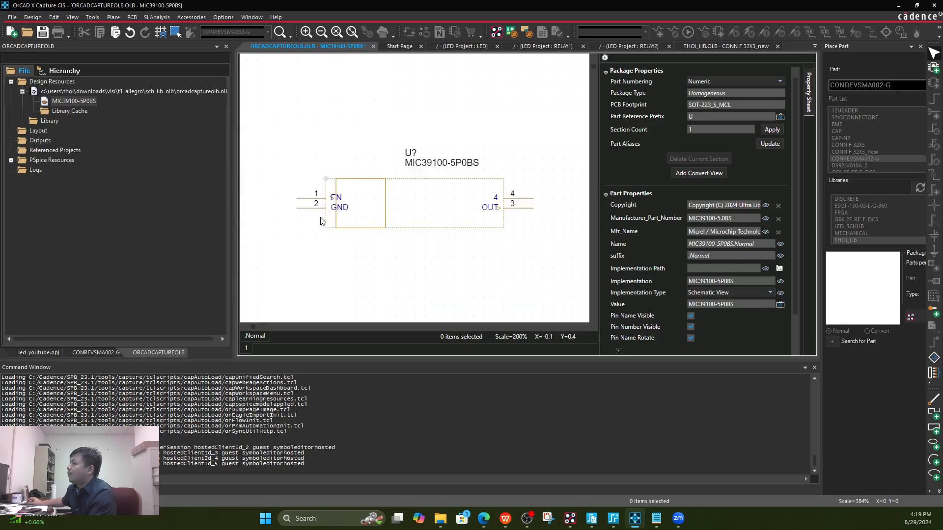
- Try to shrink the symbol's dashed boundary from its left side by moving the lower-left corner inward
left_click(326, 180)
left_click_drag(326, 228, 443, 231)
left_click(326, 217)
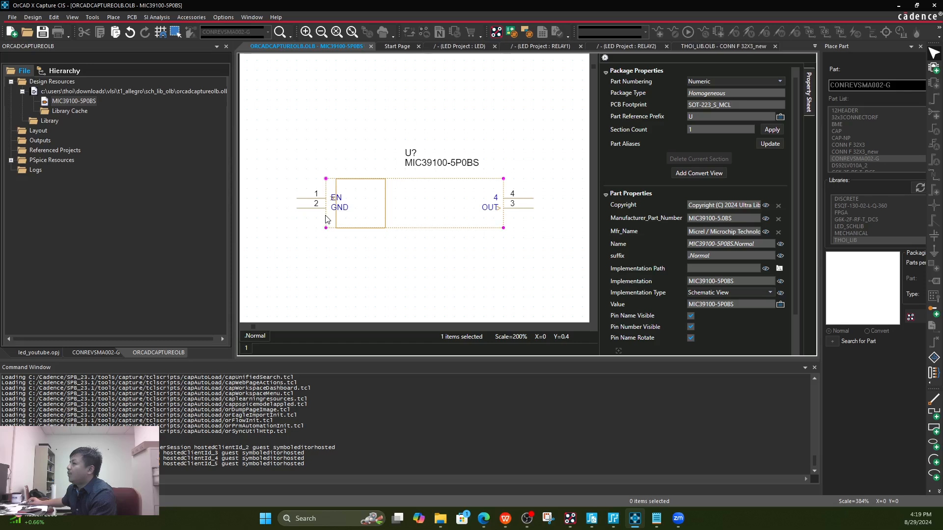
mouse_move(326, 218)
left_mouse_down()
mouse_move(461, 219)
mouse_move(422, 234)
left_mouse_up()
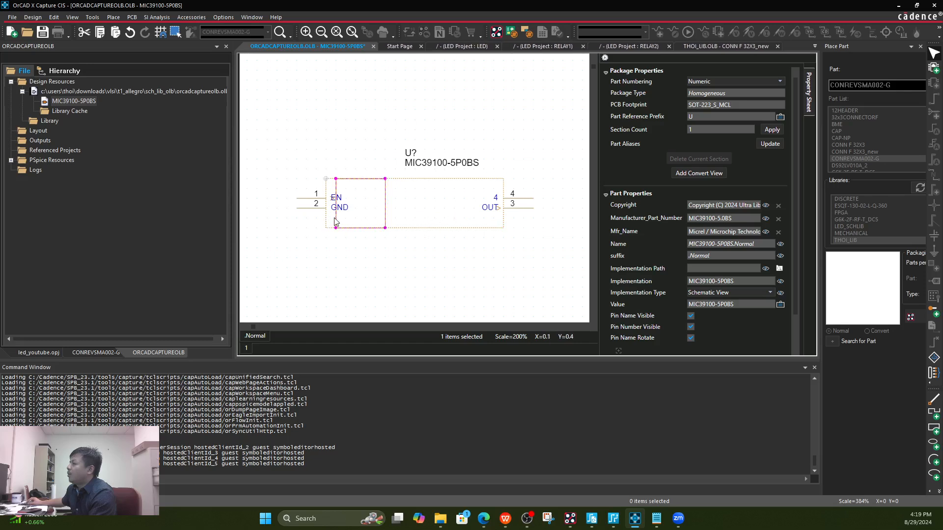
scroll(313, 213, "up", 1, "ctrl")
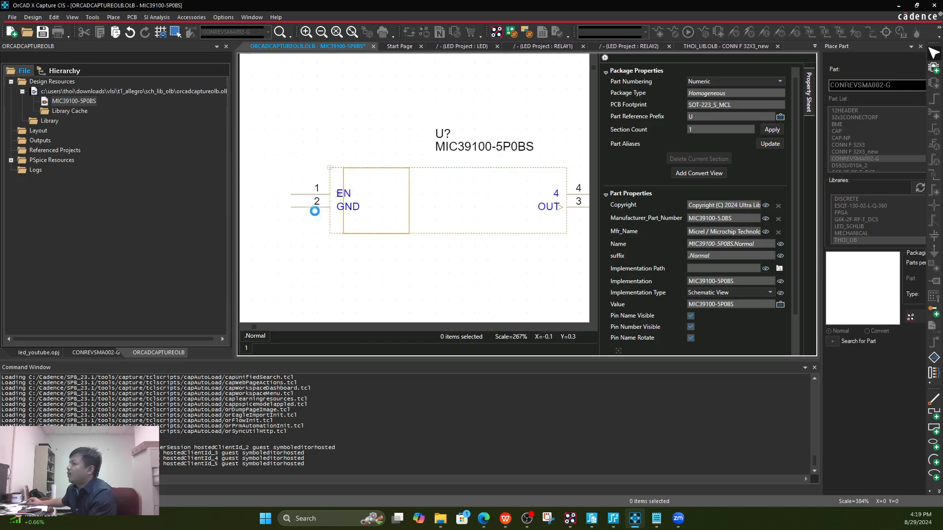
left_click(330, 222)
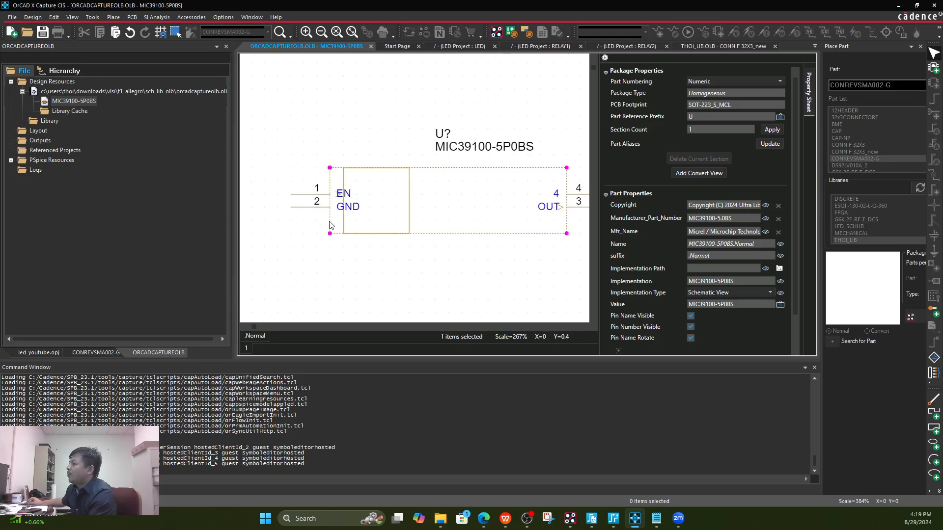
left_click(161, 32)
left_click_drag(330, 235, 459, 238)
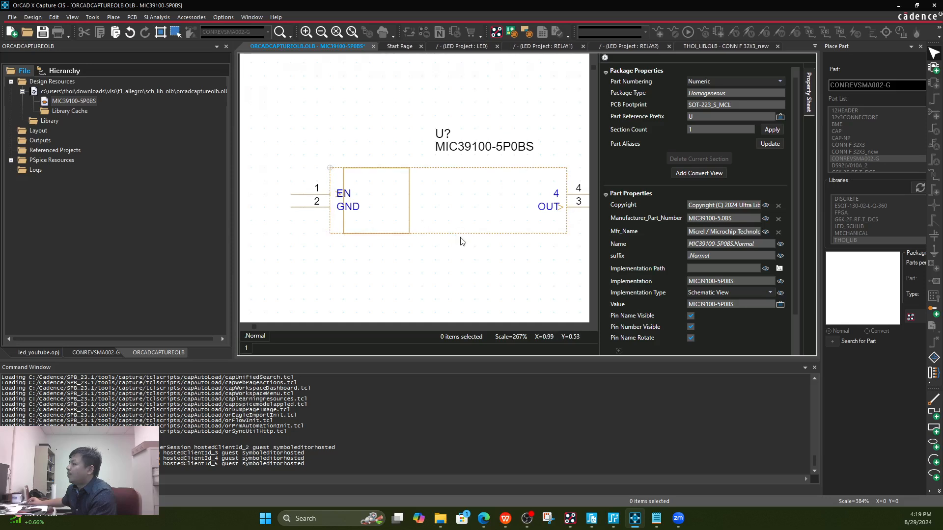
- Save the symbol and check which editing commands are available for its dashed boundary
key("ctrl+s")
scroll(563, 229, "up", 1, "ctrl")
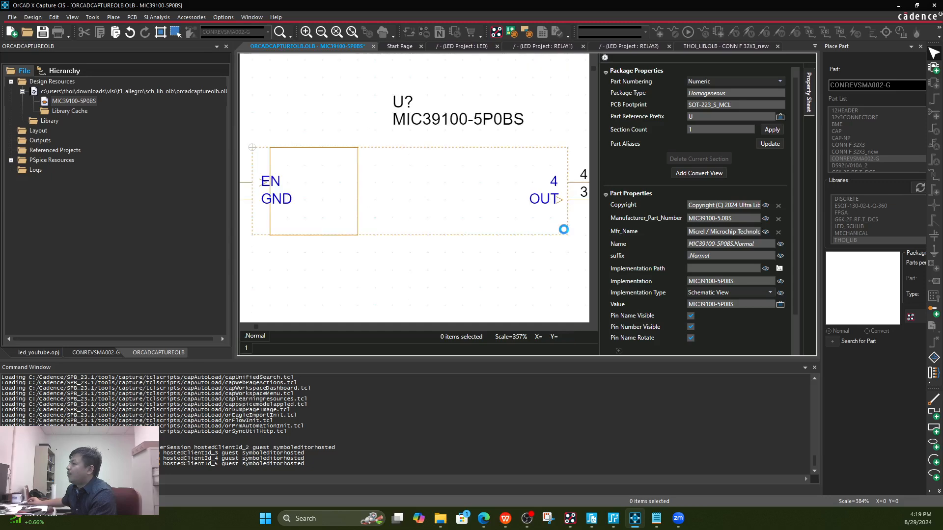
scroll(563, 229, "down", 1, "ctrl")
left_click(535, 239)
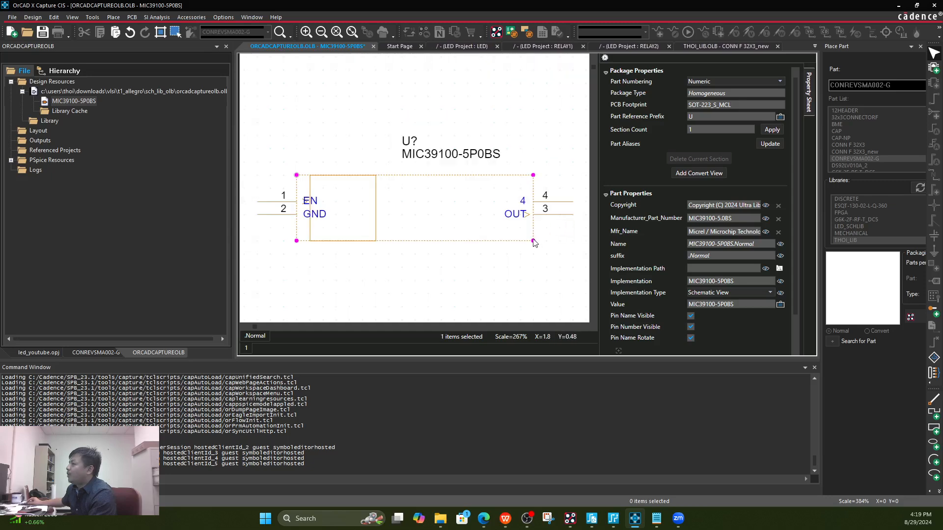
right_click(496, 243)
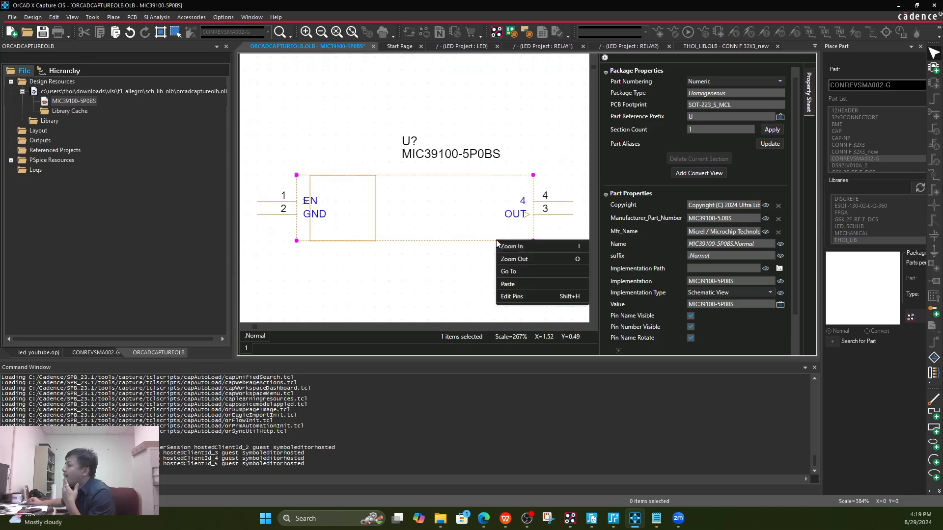
key("ctrl+s")
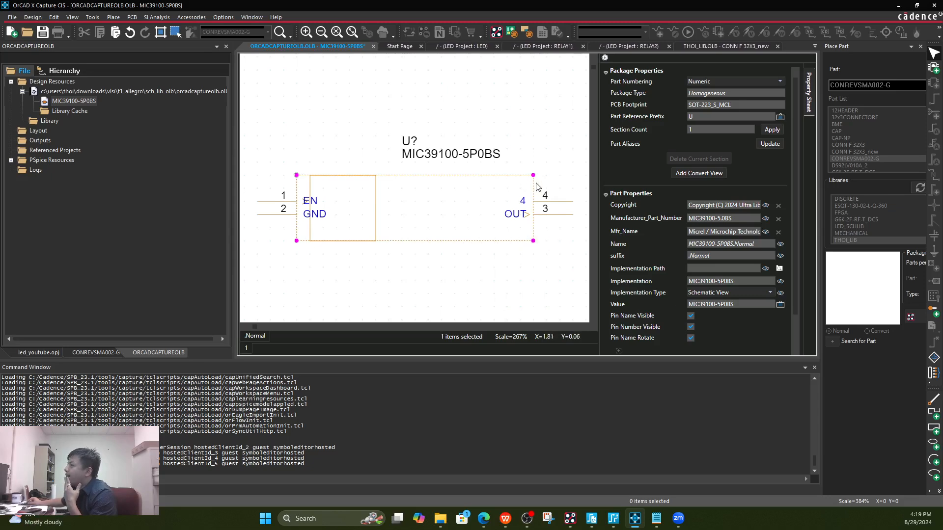
- Try to narrow the symbol's dashed boundary by pulling its upper edge inward towards the solid body rectangle
left_click(533, 187)
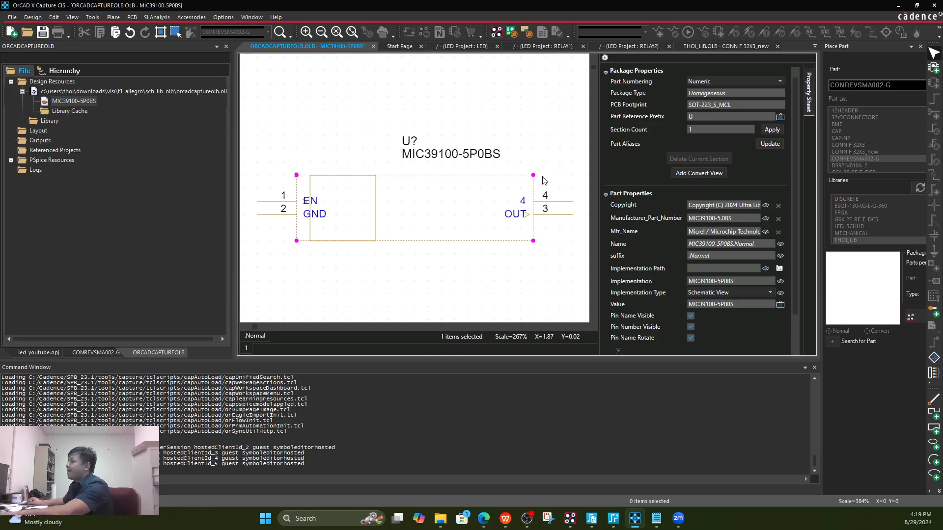
key("ctrl+s")
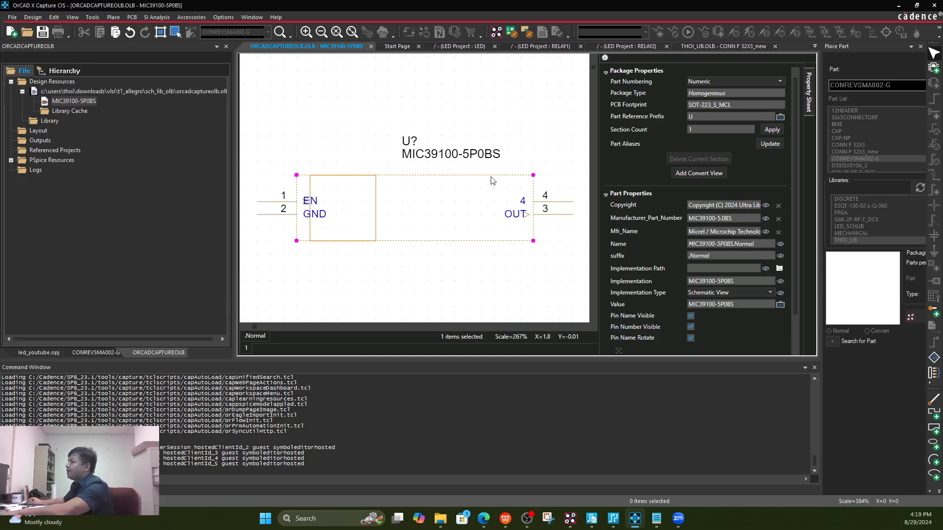
left_click_drag(469, 175, 376, 176)
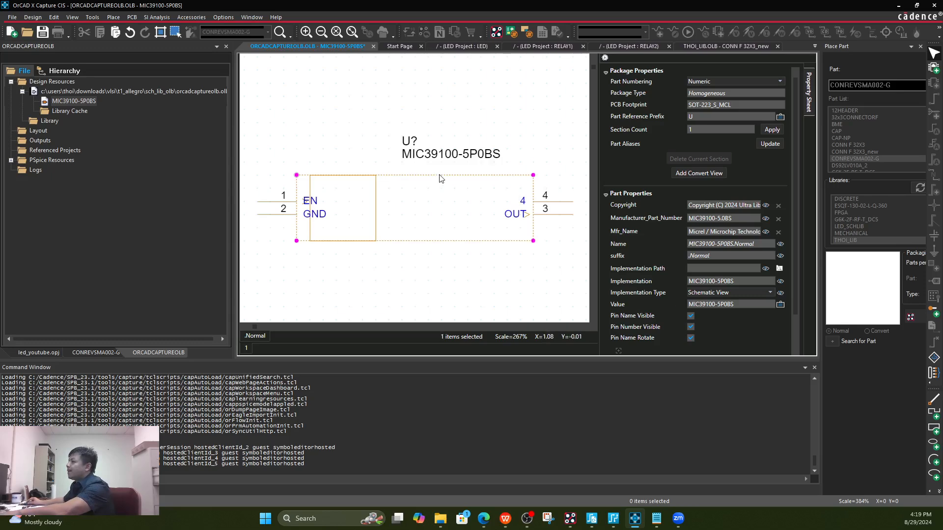
key("ctrl+s")
- Extend the symbol's dashed boundary downward to about 0.8 high and save the symbol
left_click_drag(533, 241, 532, 292)
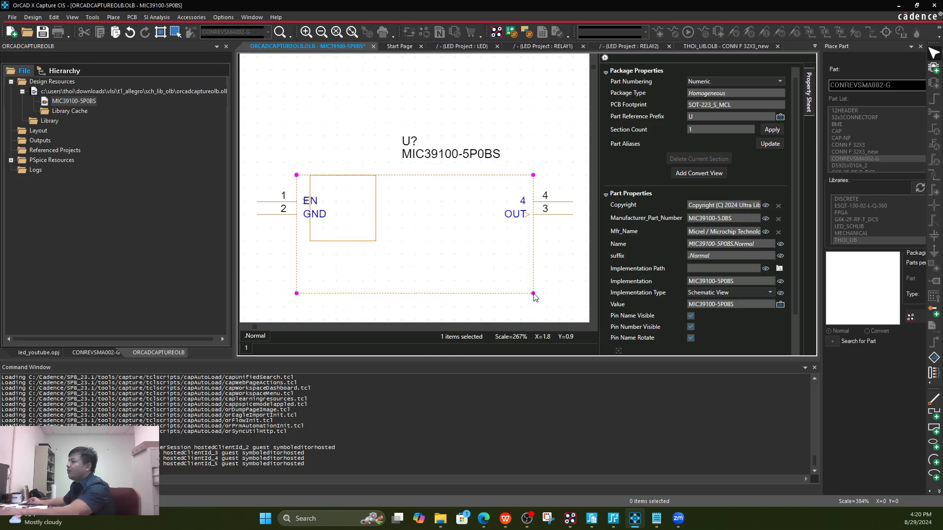
left_click(415, 293)
left_click_drag(415, 293, 422, 284)
key("ctrl+s")
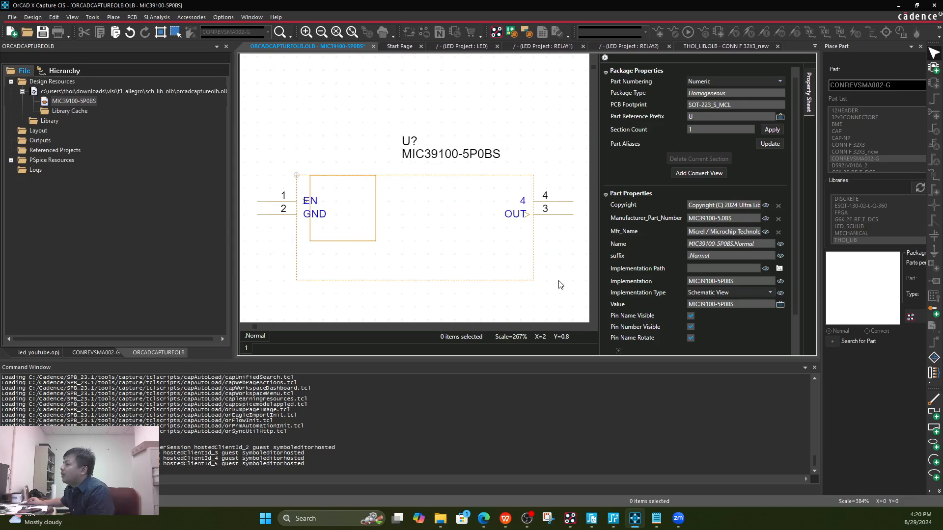
- Move pins 3 (OUT) and 4 from the right edge of the dashed boundary to its bottom edge
left_click(554, 216)
left_click_drag(554, 216, 398, 291)
left_click(536, 250)
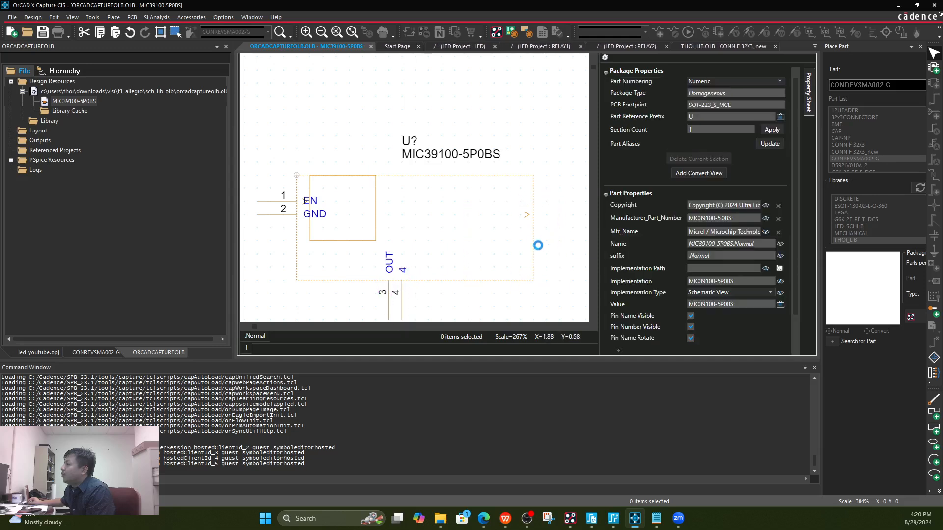
- Try lowering the dashed boundary's bottom edge to about 0.9 and return it to about 0.8
left_click_drag(534, 281, 533, 294)
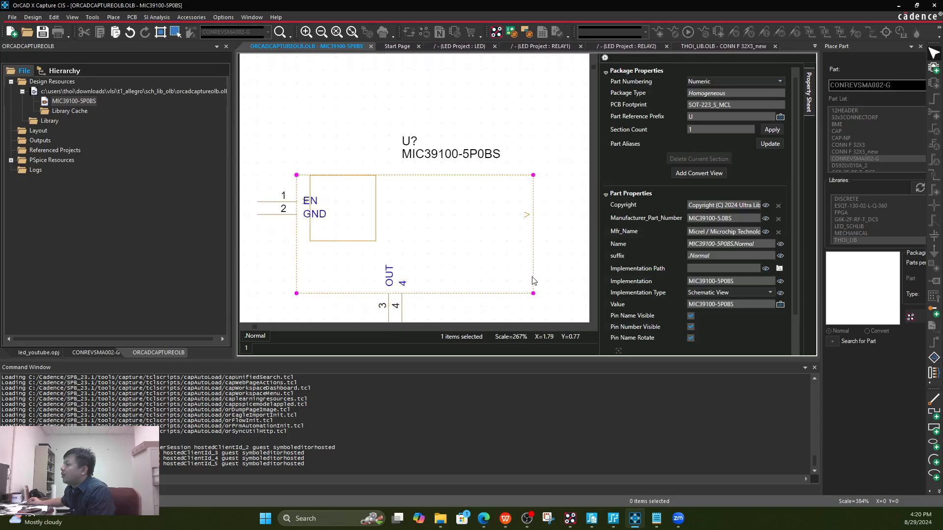
left_click(434, 281)
left_click_drag(435, 282, 435, 281)
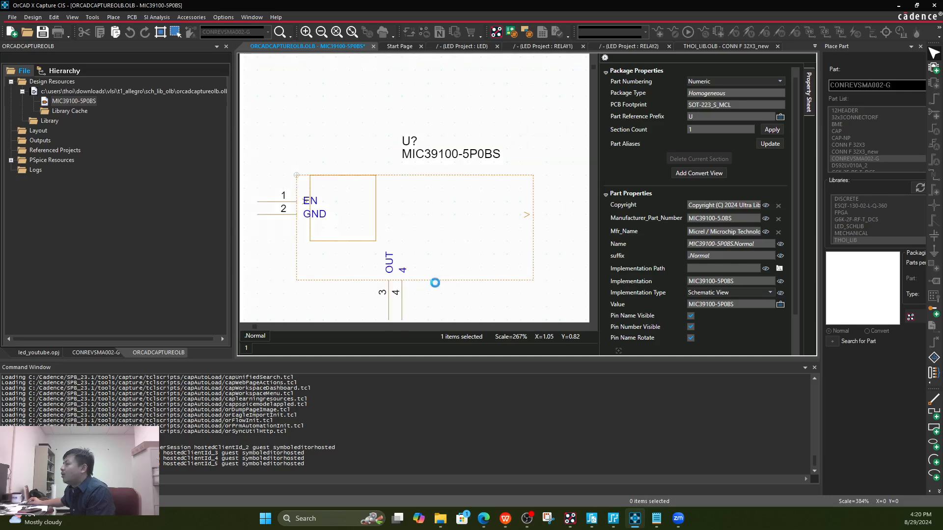
left_click(296, 262)
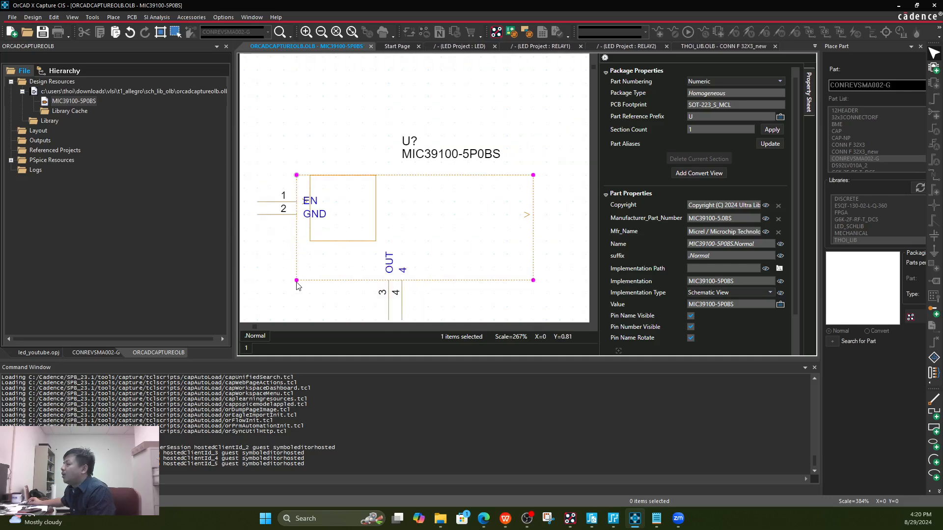
left_click(434, 282)
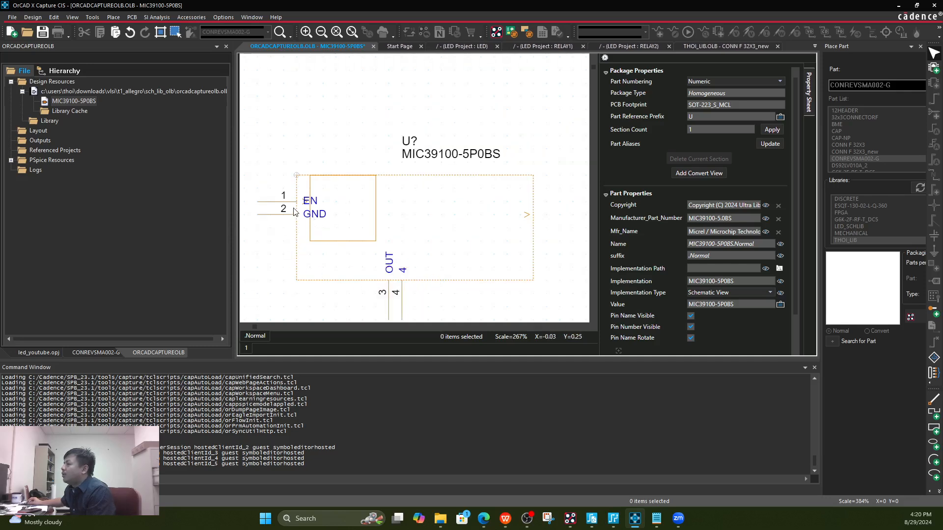
- Try to narrow the dashed boundary by moving its upper-right corner inward, and undo the attempt
left_click(495, 209)
left_click_drag(531, 176, 467, 173)
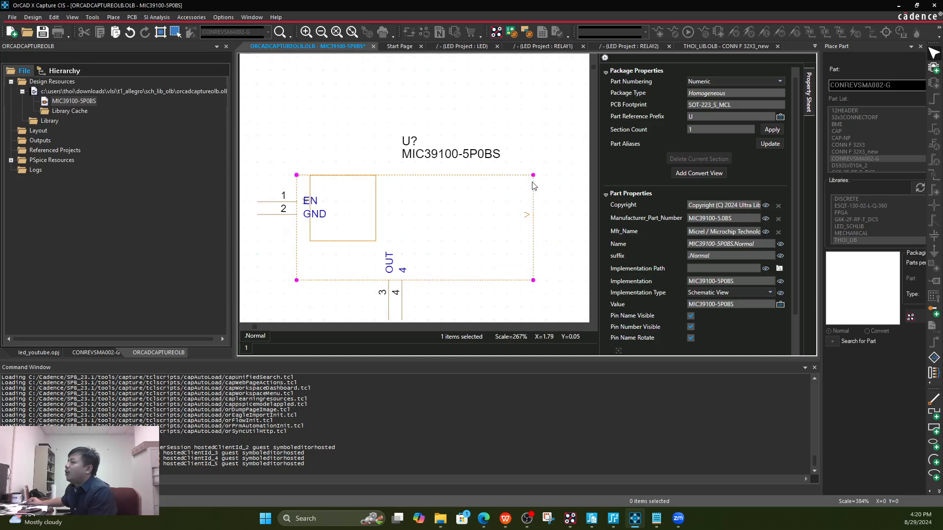
scroll(467, 232, "down", 1)
scroll(419, 243, "down", 2, "ctrl")
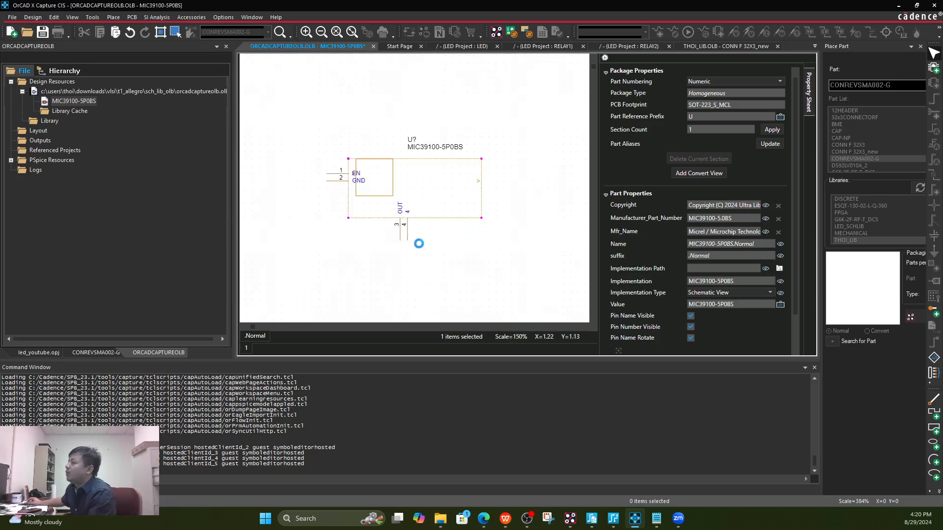
scroll(403, 238, "up", 2, "ctrl")
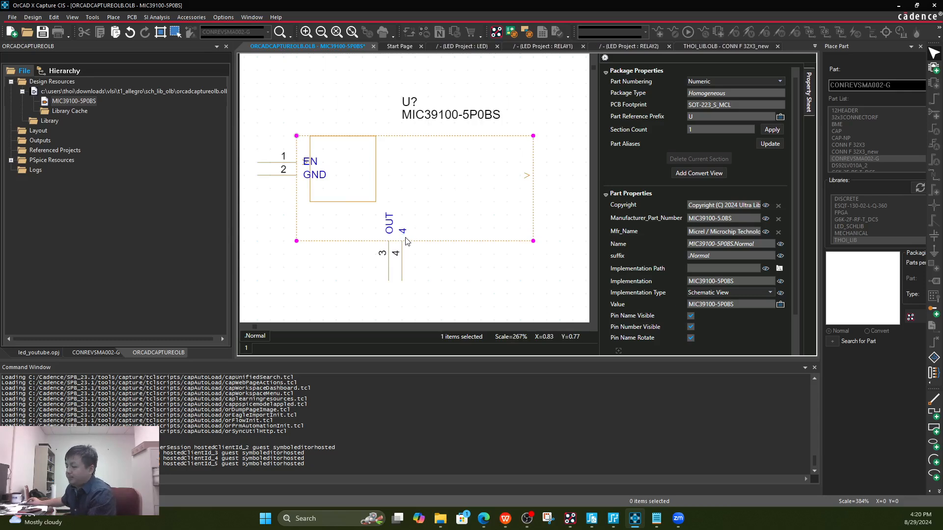
key("ctrl+z")
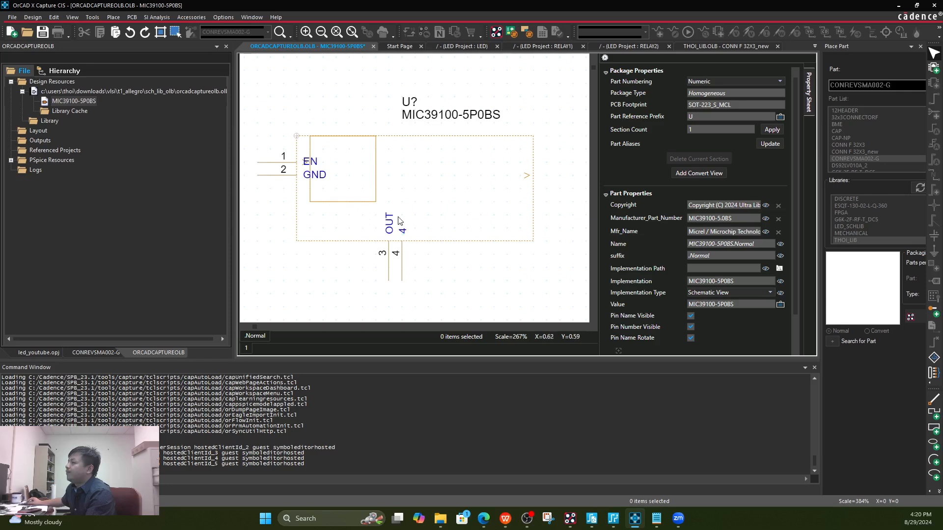
left_click(533, 235)
left_click(560, 235)
- Copy the MIC39100-5P0BS part from the orcadcaptureolb.olb library
left_click(75, 101)
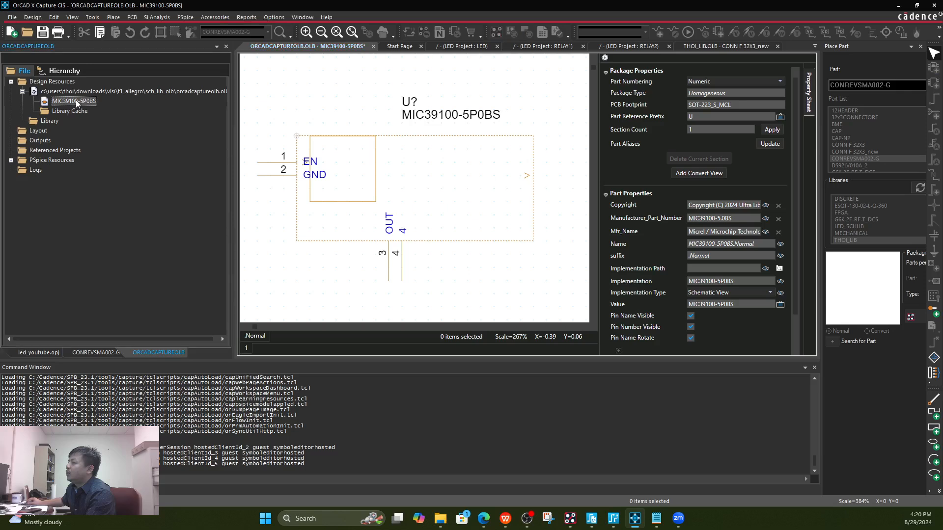
right_click(100, 101)
left_click(122, 177)
- Paste the copied part into the thoi_lib.olb library of the led_youtube.opj project
left_click(33, 349)
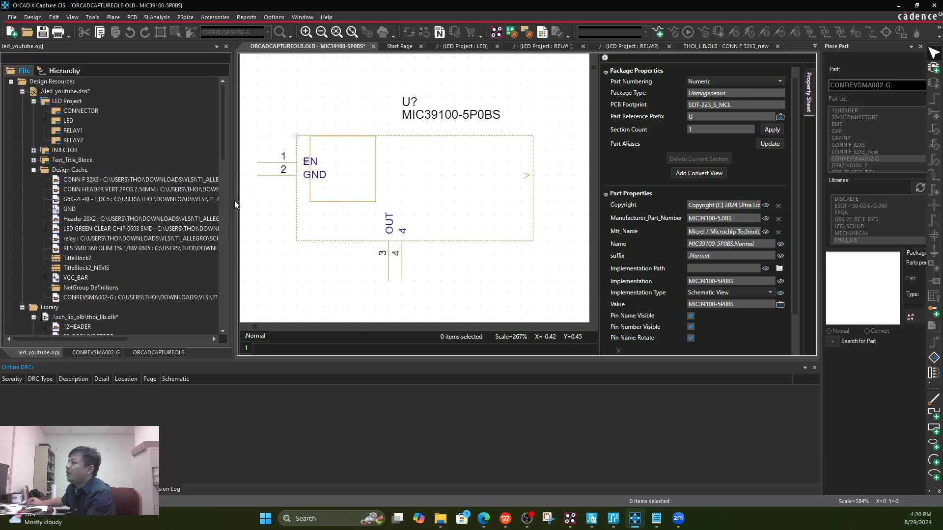
left_click_drag(235, 201, 268, 200)
scroll(145, 267, "down", 3)
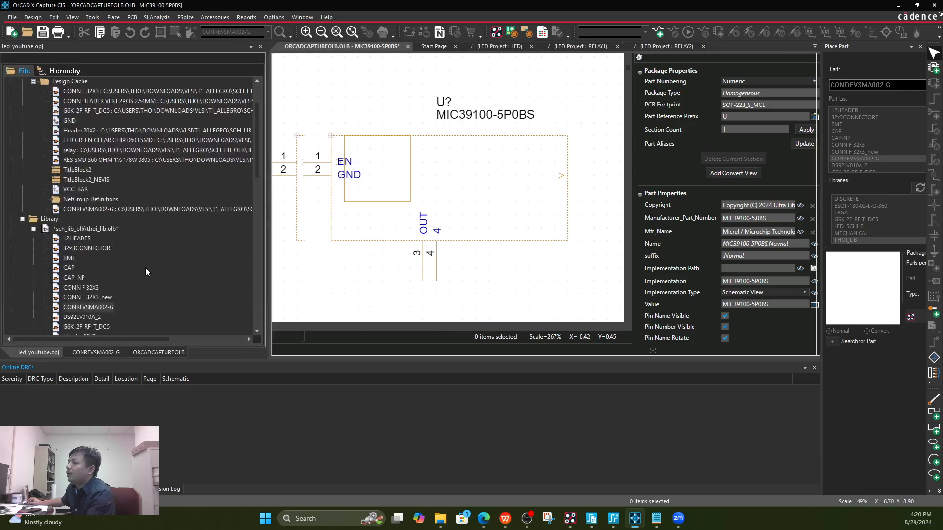
left_click(98, 229)
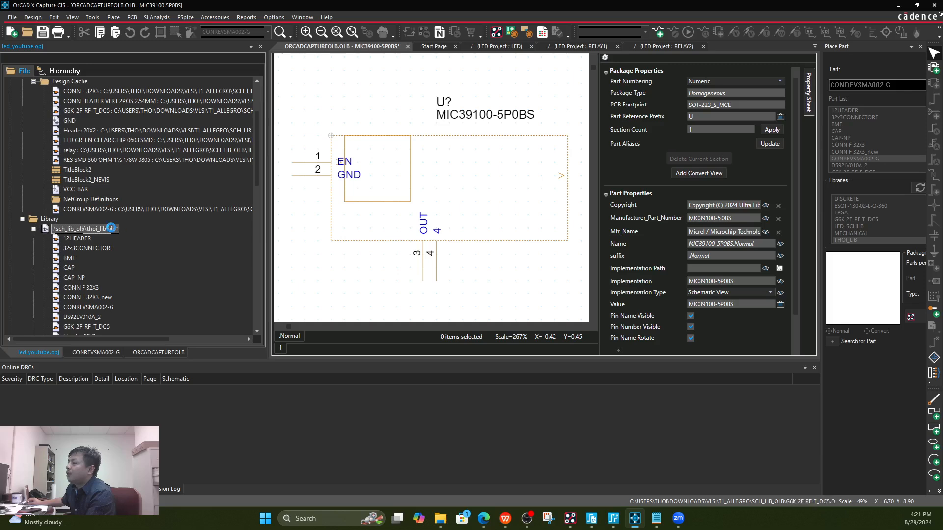
right_click(113, 229)
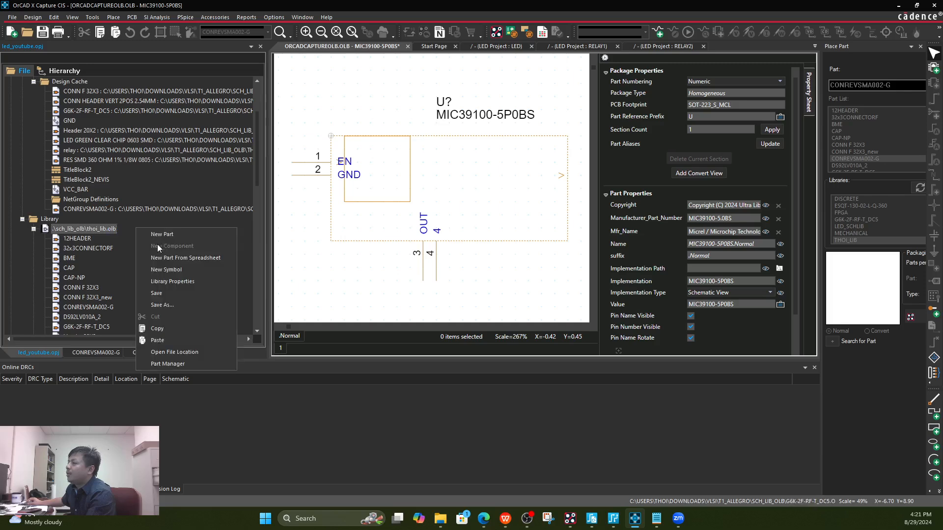
left_click(158, 340)
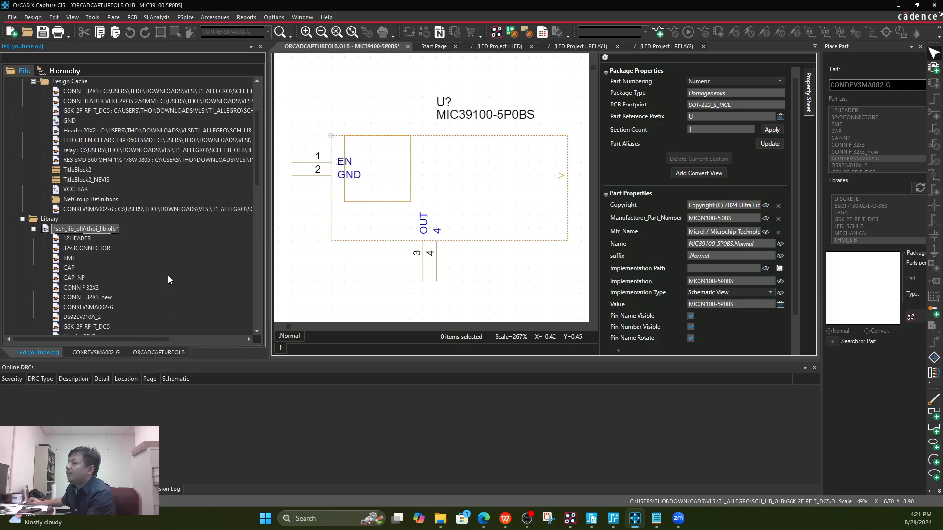
- Open the pasted MIC39100-5P0BS part in thoi_lib.olb for editing
scroll(168, 274, "down", 4)
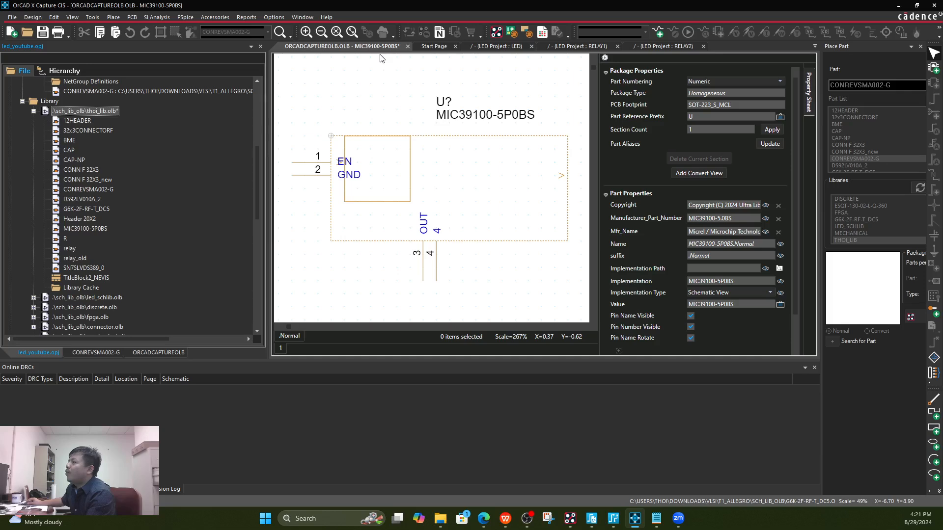
left_click(100, 228)
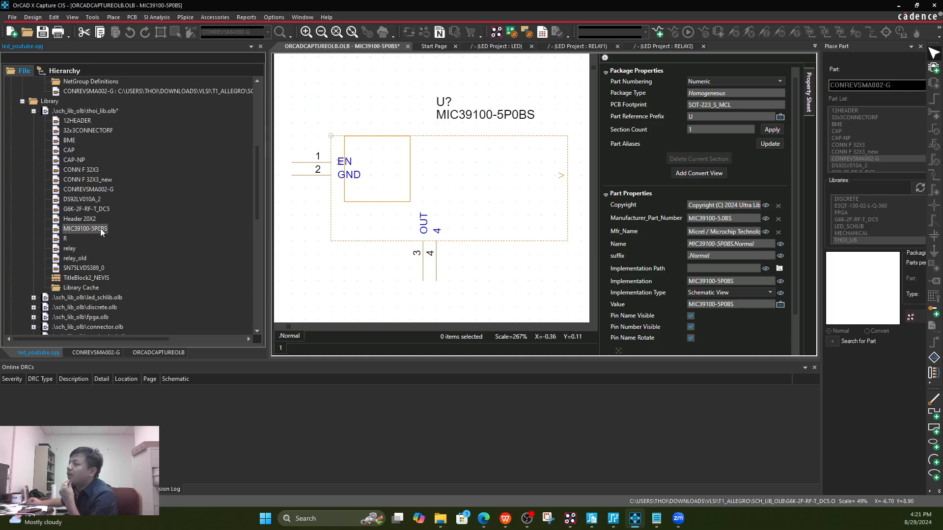
double_click(100, 228)
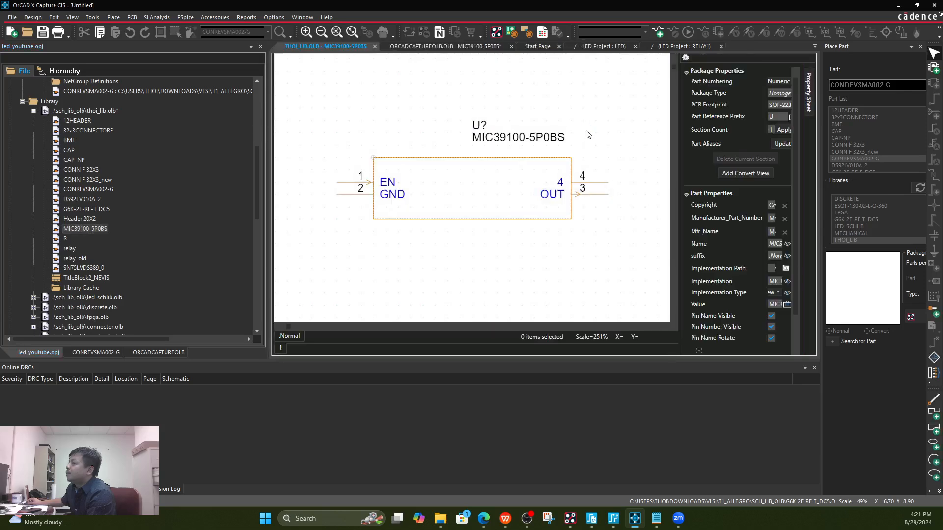
- Try to shrink the symbol's solid body to about 0.82 by 0.47 and resize its dashed boundary from the lower-right corner
left_click(571, 219)
left_click_drag(571, 219, 474, 216)
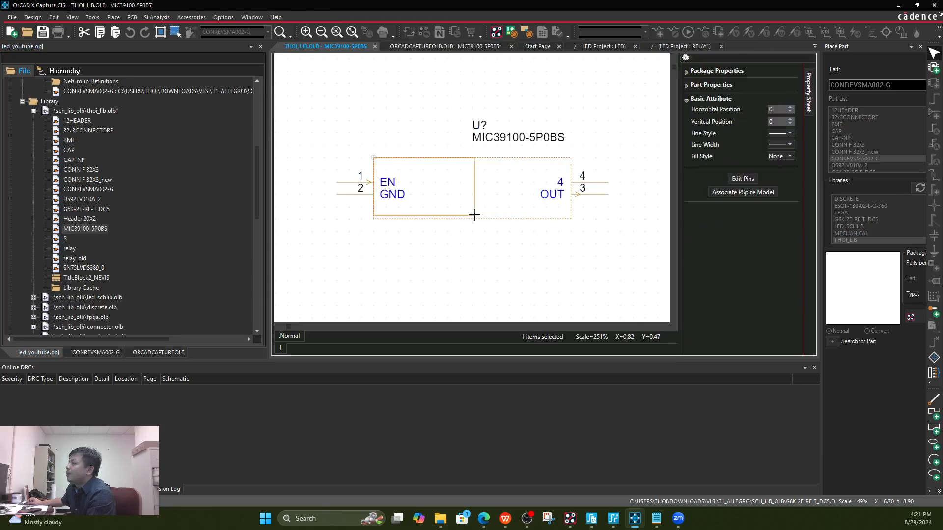
left_click(567, 219)
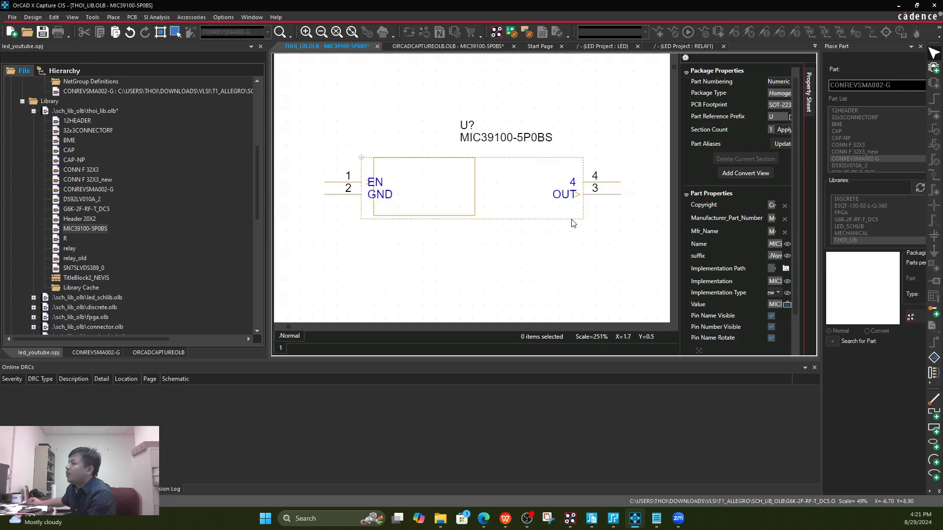
left_click_drag(582, 220, 486, 219)
left_click_drag(583, 220, 581, 284)
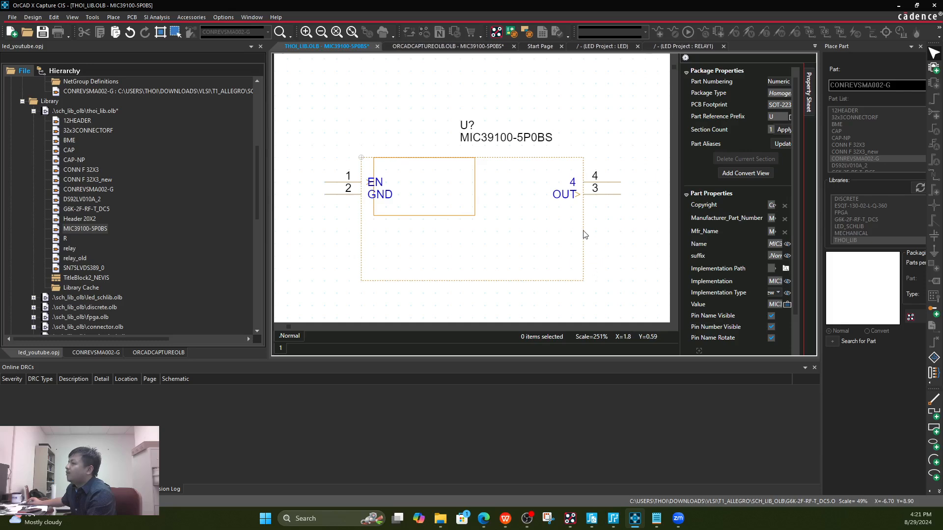
- Undo the resizing of the symbol's solid body and dashed boundary
key("ctrl+z")
key("ctrl+z")
key("ctrl+z")
key("ctrl+z")
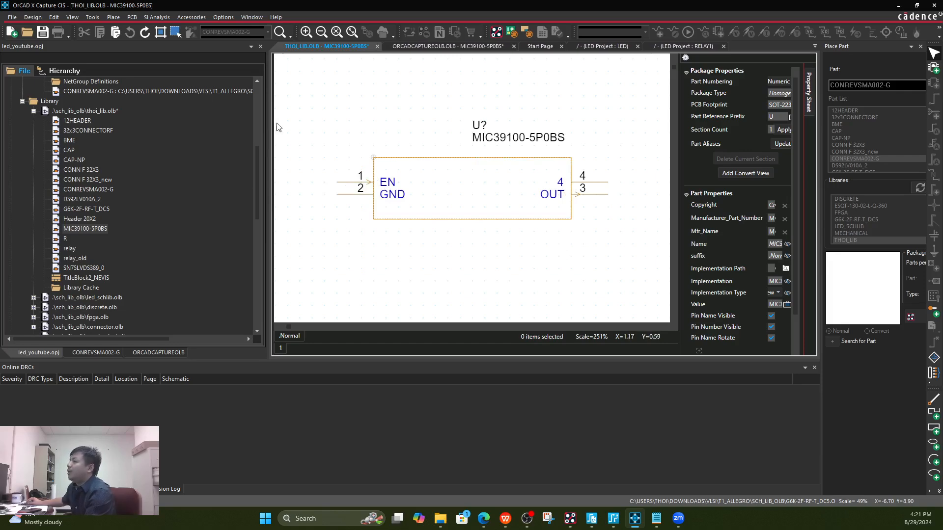
- Save the part in thoi_lib.olb and move GND pin 2 from the left edge to the middle of the bottom edge
left_click(43, 32)
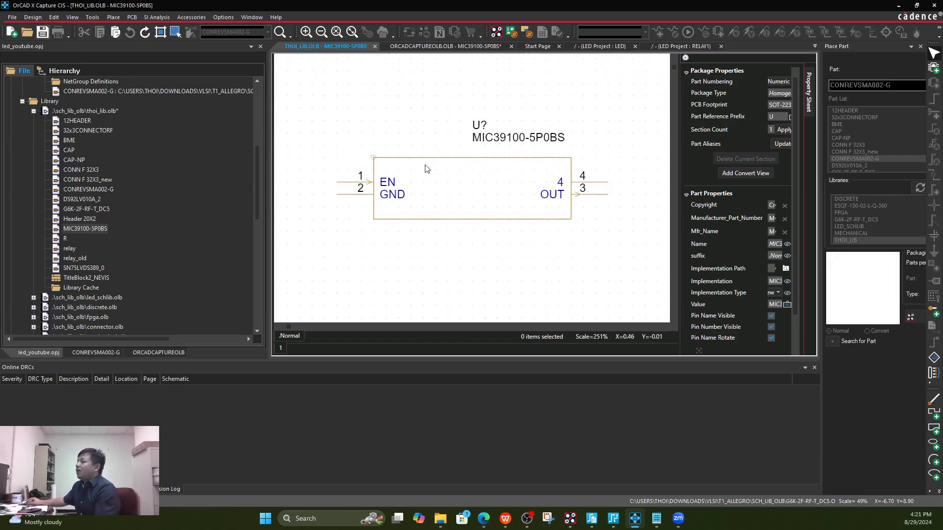
left_click(358, 196)
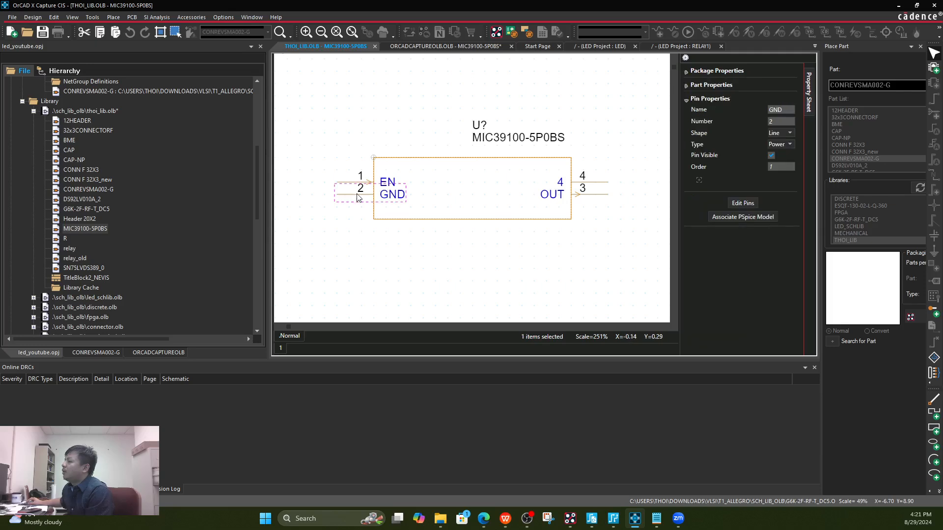
left_click_drag(357, 194, 463, 243)
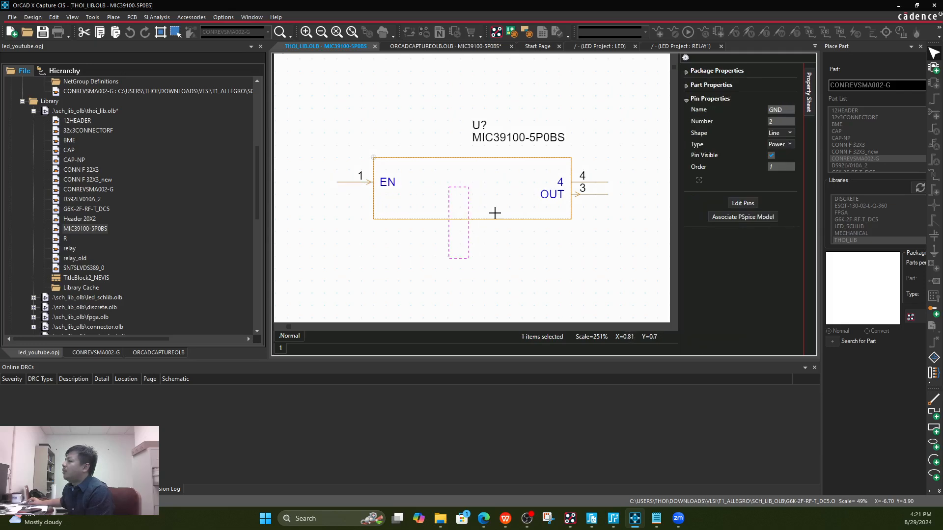
- Move the MIC39100-5P0BS value text below the body's lower-left corner and the U? reference above its upper-left corner
left_click_drag(474, 135, 358, 229)
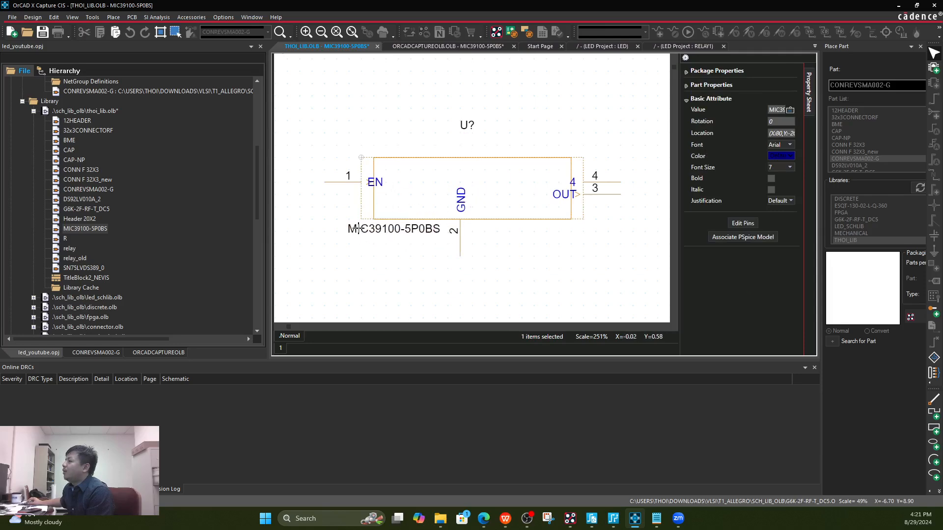
left_click(467, 124)
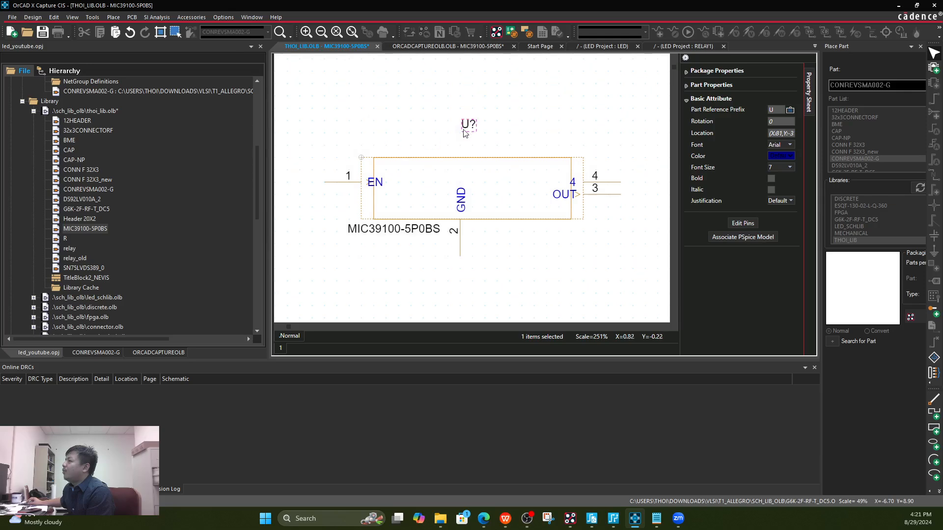
left_click(509, 92)
left_click(468, 127)
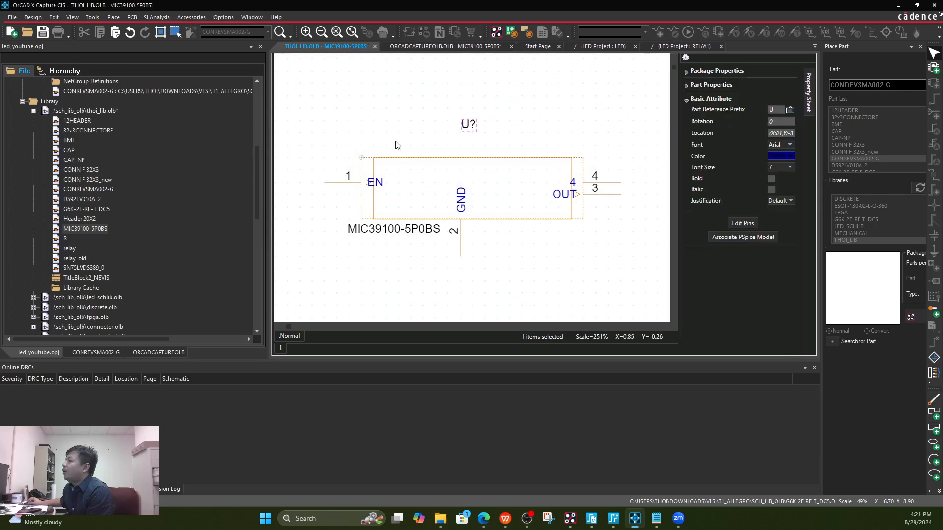
left_click_drag(397, 145, 375, 149)
left_click(472, 149)
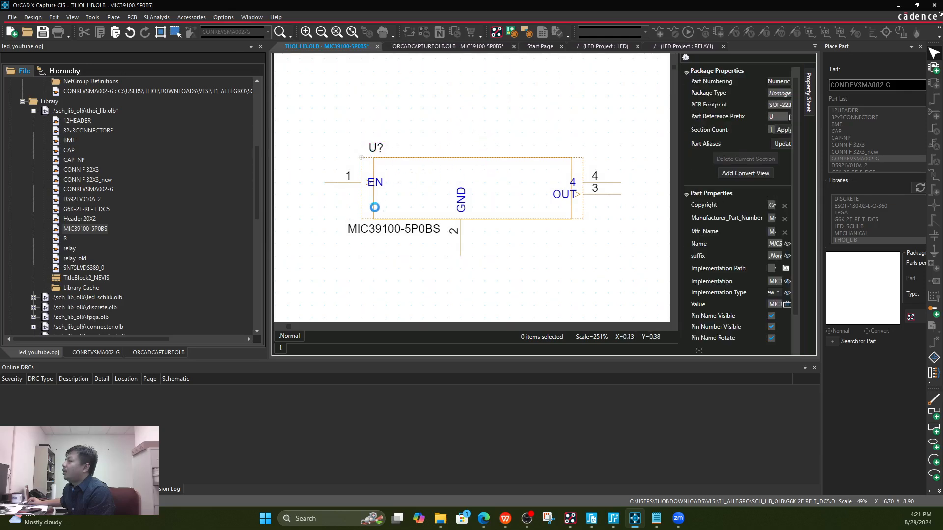
- Stretch the symbol's solid body sideways to meet the dashed boundary on both sides, with its right edge at X=1.8
left_click(374, 209)
left_click(456, 105)
left_click(571, 177)
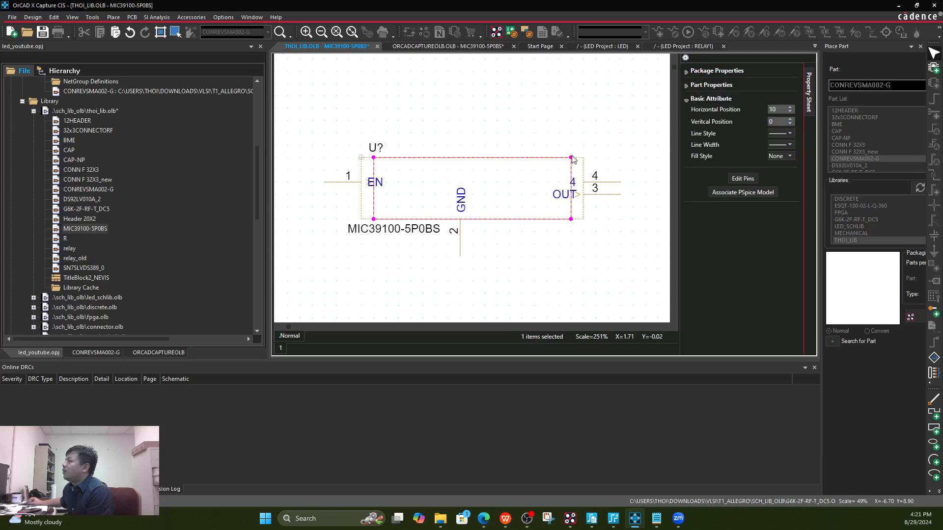
left_click_drag(571, 158, 582, 157)
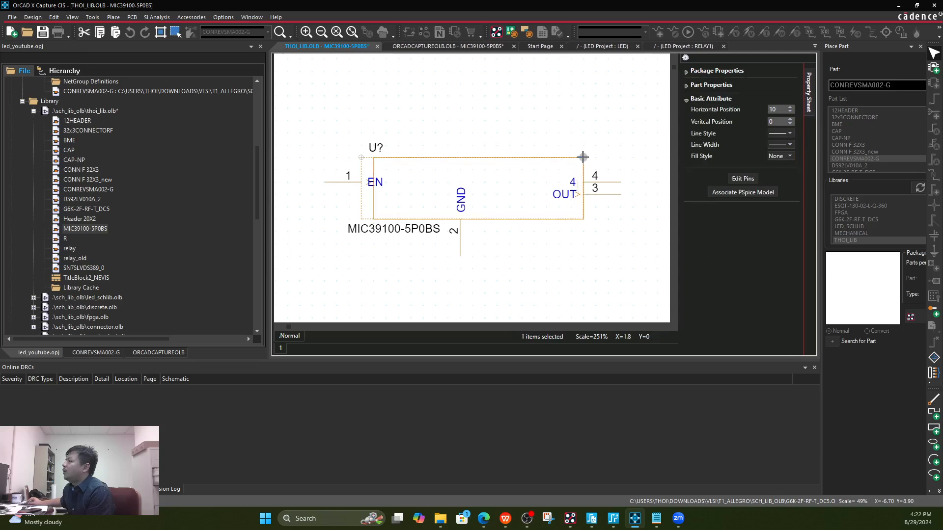
left_click(606, 131)
left_click(374, 206)
left_click_drag(374, 220, 362, 219)
- Move pin 4 from the right edge to the middle of the top edge and align GND pin 2 directly below it at X=0.9
left_click(609, 183)
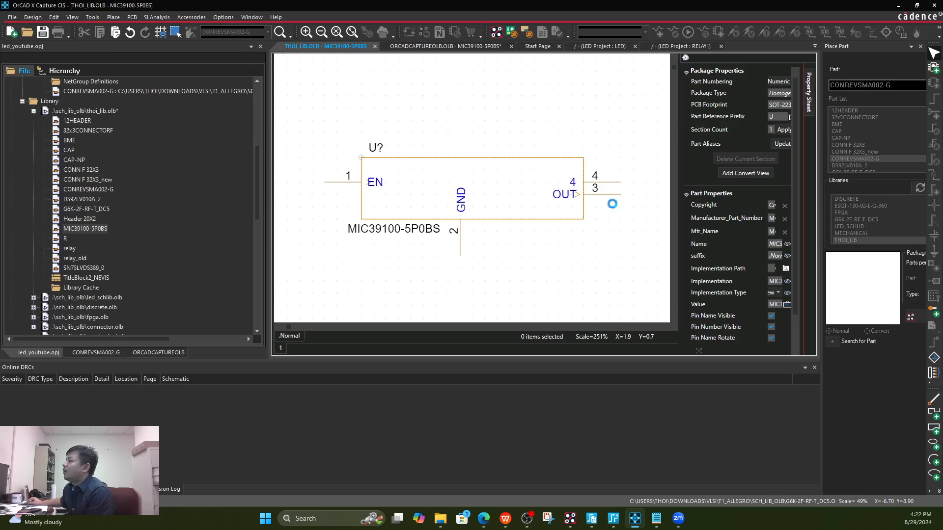
left_click_drag(609, 186, 472, 122)
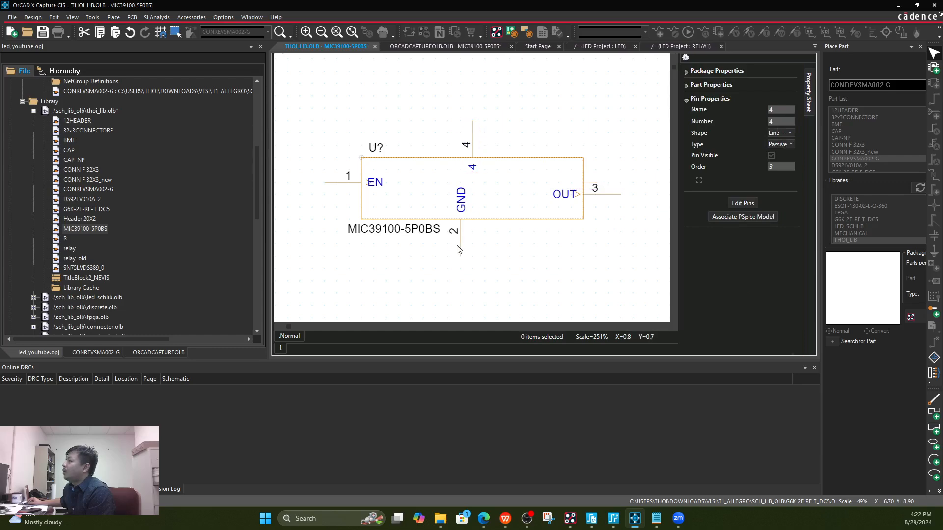
left_click(467, 253)
left_click_drag(460, 248, 473, 242)
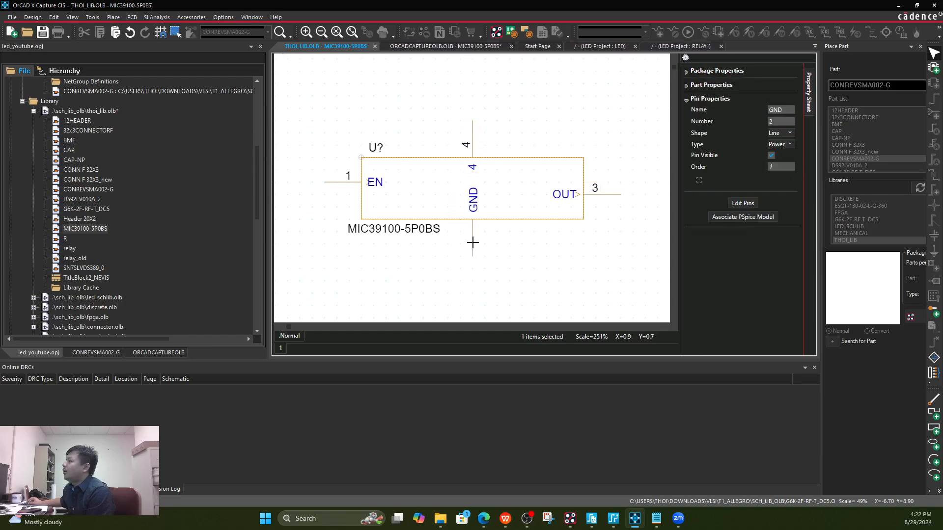
left_click(545, 254)
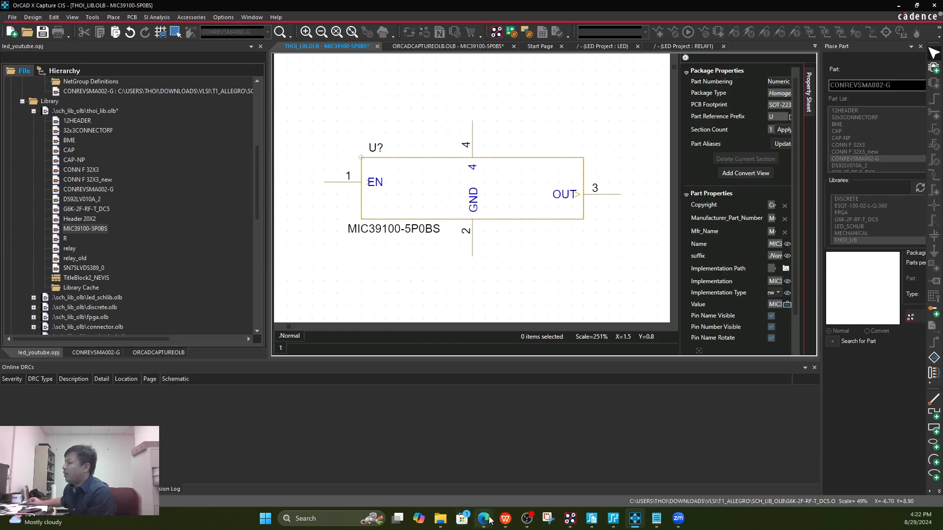
- Check the MIC39100-xx SOT-223 pinout in the datasheet linked from the DigiKey product page in the browser, and return to the symbol
mouse_move(477, 520)
left_click(446, 484)
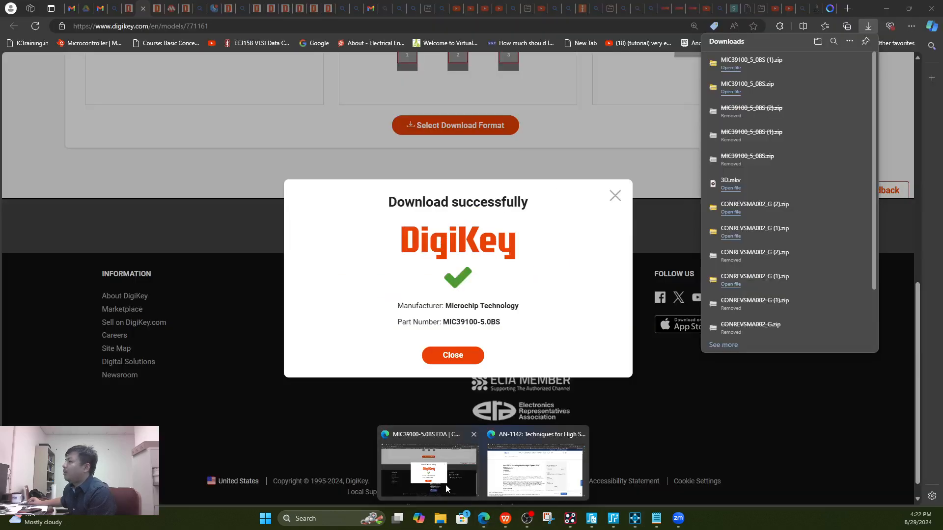
left_click(129, 8)
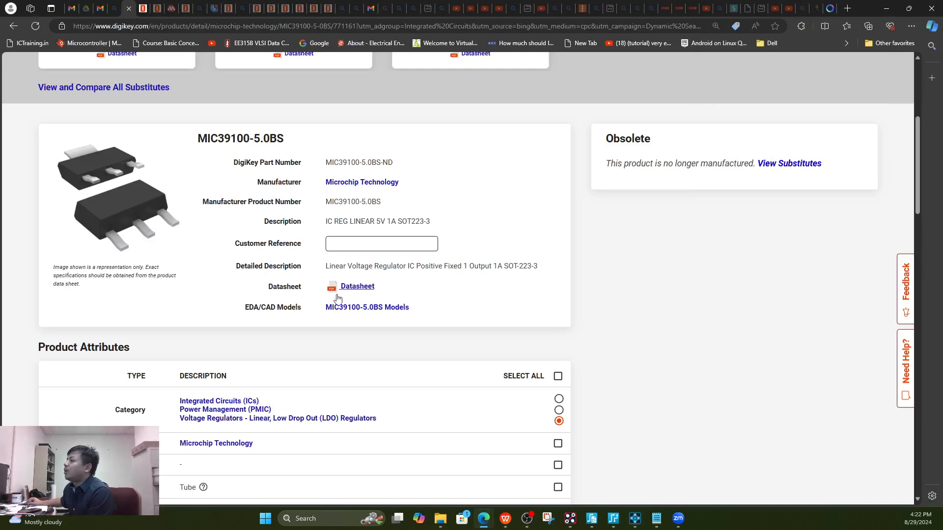
left_click(354, 287)
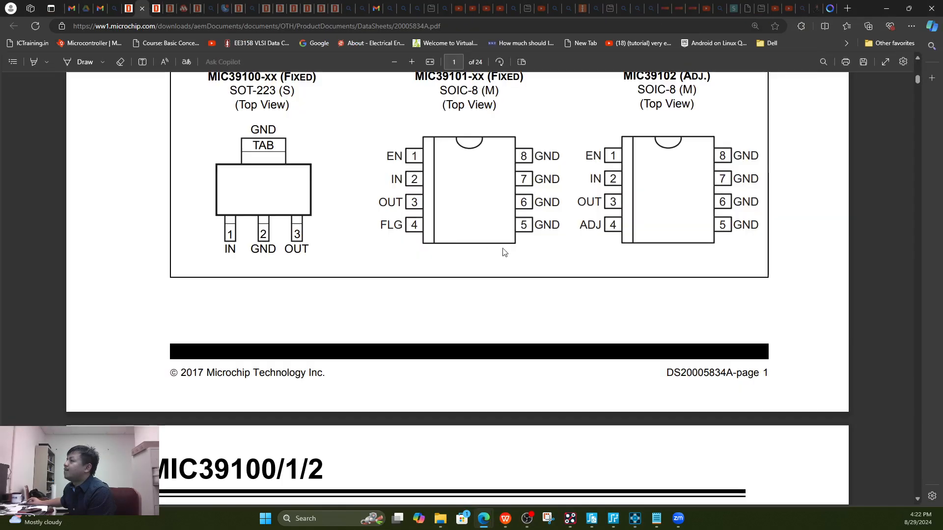
scroll(390, 245, "up", 1)
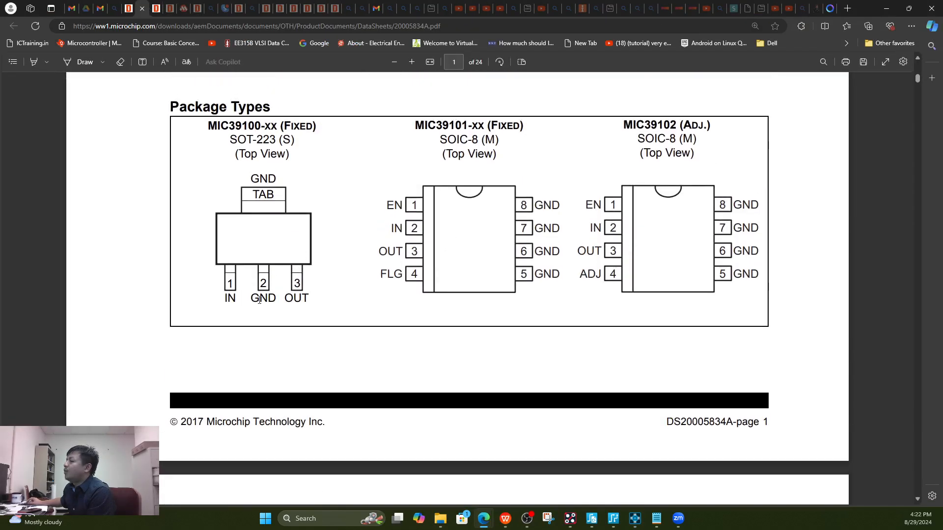
left_click(886, 8)
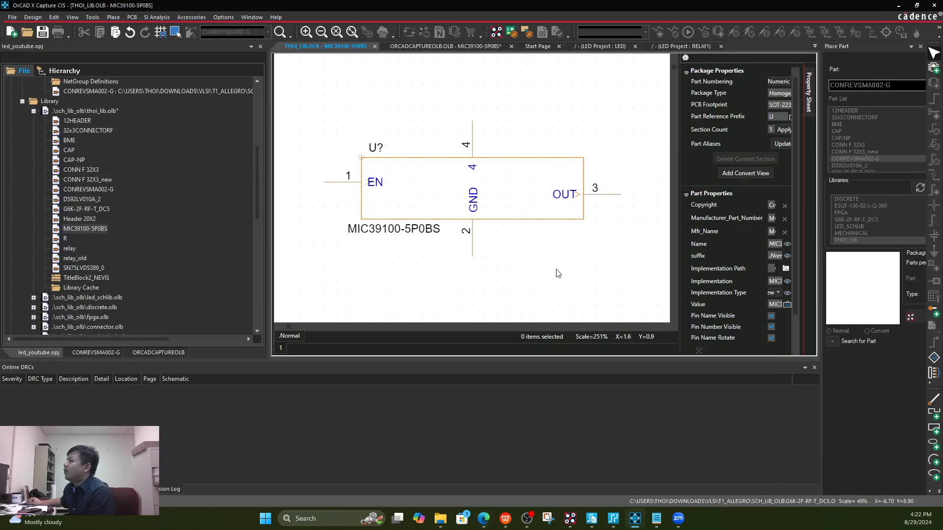
- Save the MIC39100-5P0BS part and widen its property sheet to read the full PCB footprint name
left_click(44, 33)
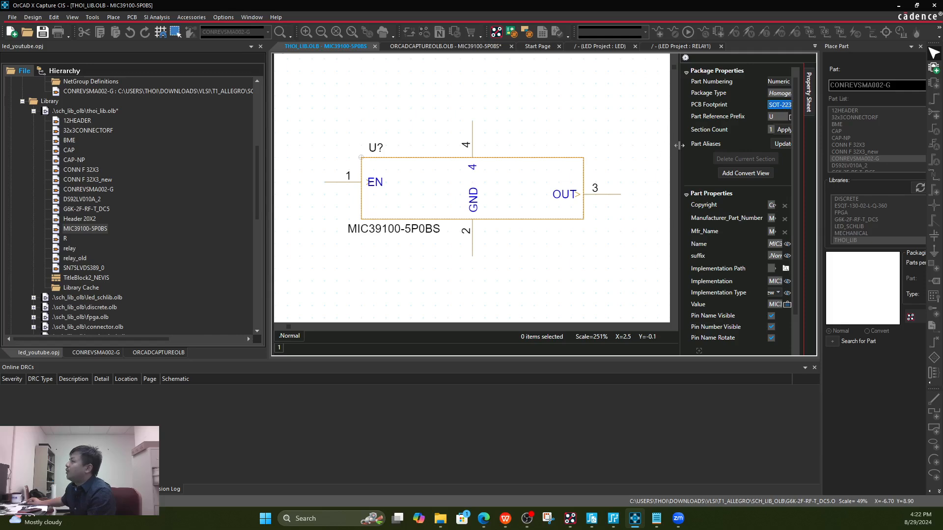
left_click_drag(679, 145, 612, 140)
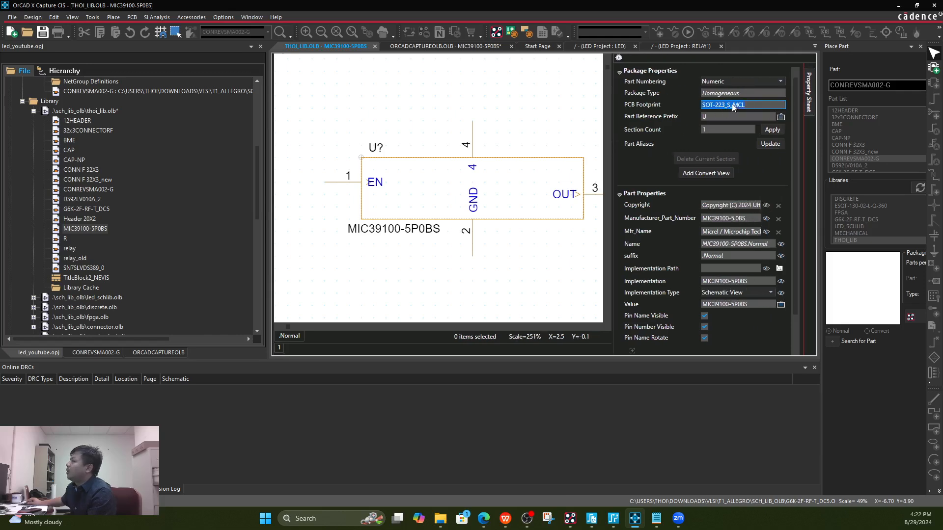
left_click(445, 518)
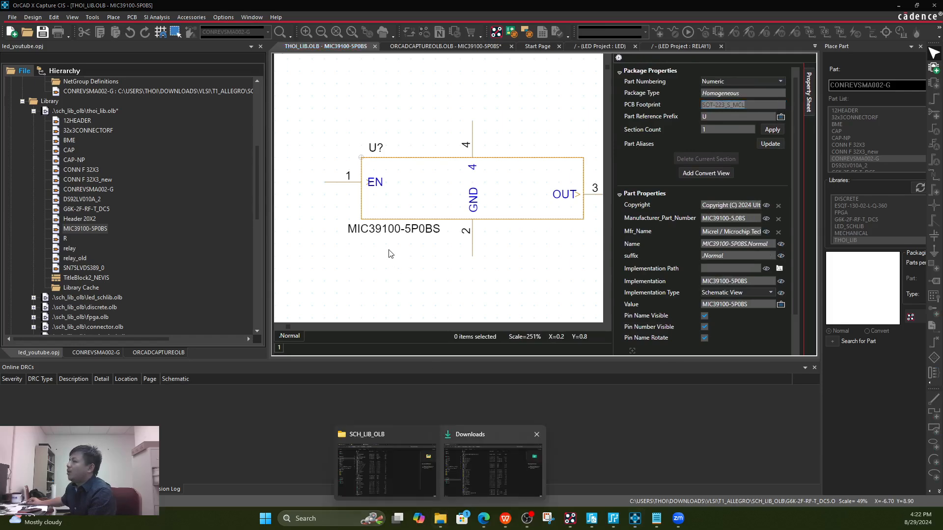
- Open the LED schematic page of LED Project in led_youtube.dsn
scroll(78, 122, "up", 7)
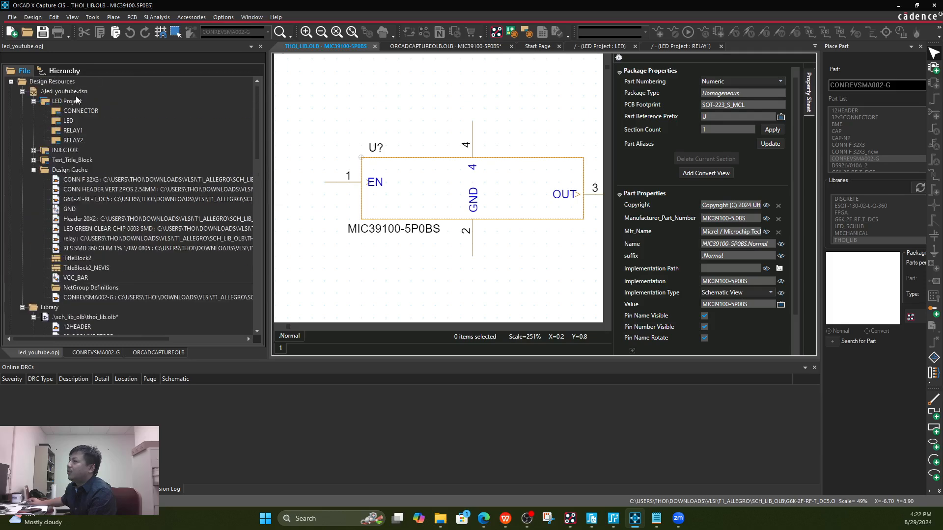
double_click(69, 121)
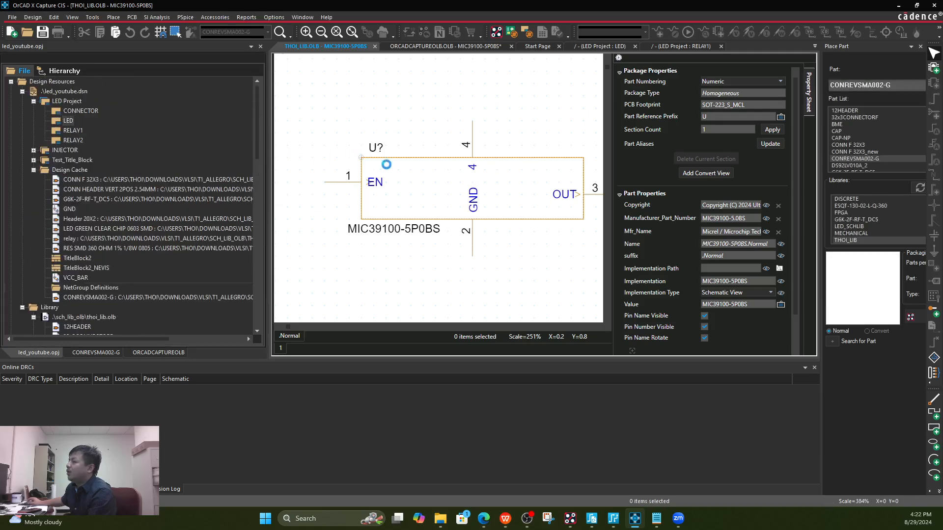
scroll(449, 184, "down", 2, "ctrl")
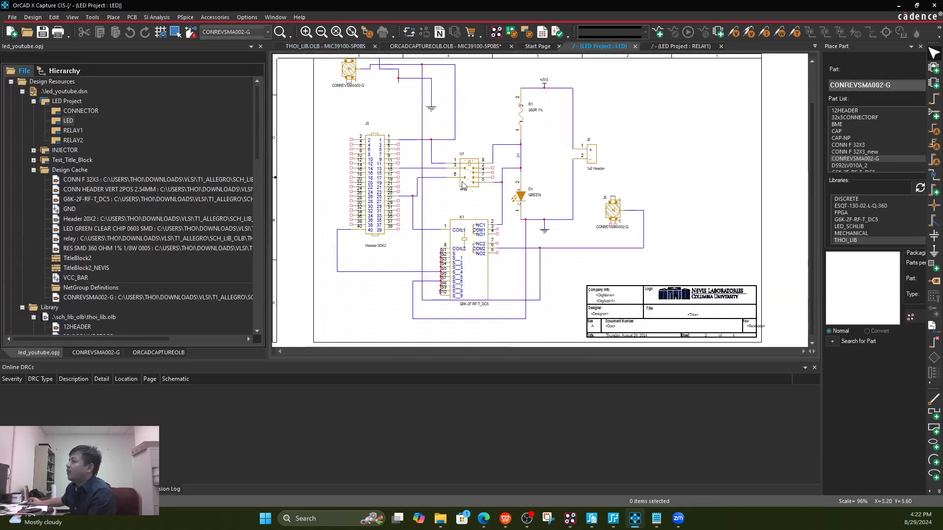
scroll(358, 92, "up", 1, "ctrl")
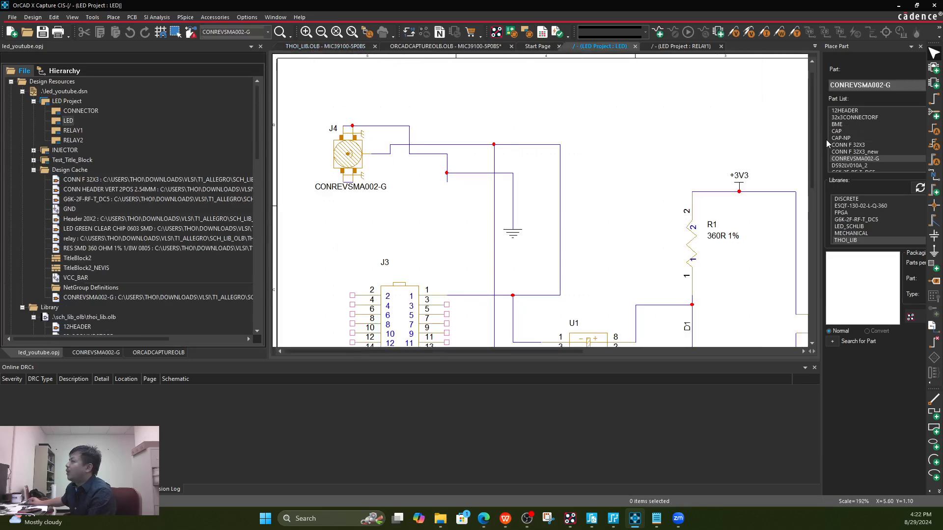
- Place one MIC39100-5P0BS from THOI_LIB in the empty upper-right area of the LED page, above connector J2
left_click(848, 240)
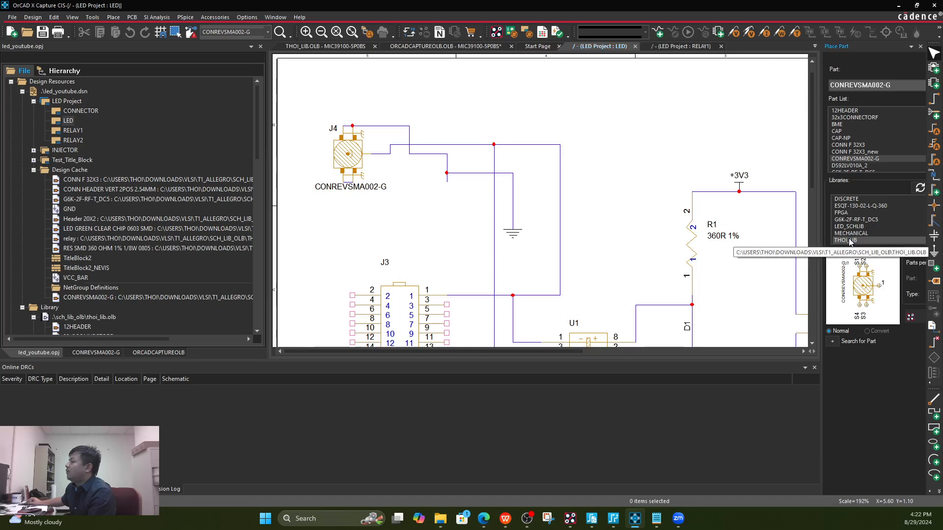
scroll(847, 145, "down", 2)
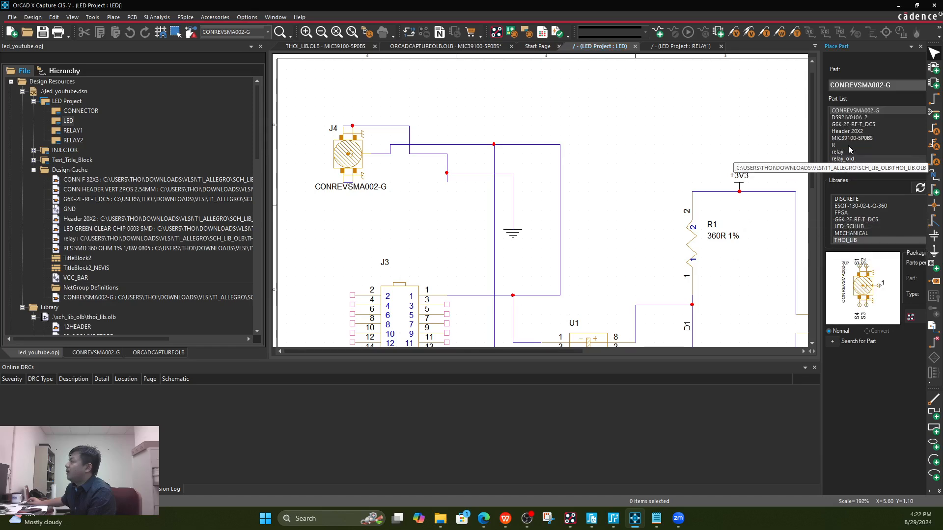
left_click(857, 139)
double_click(863, 142)
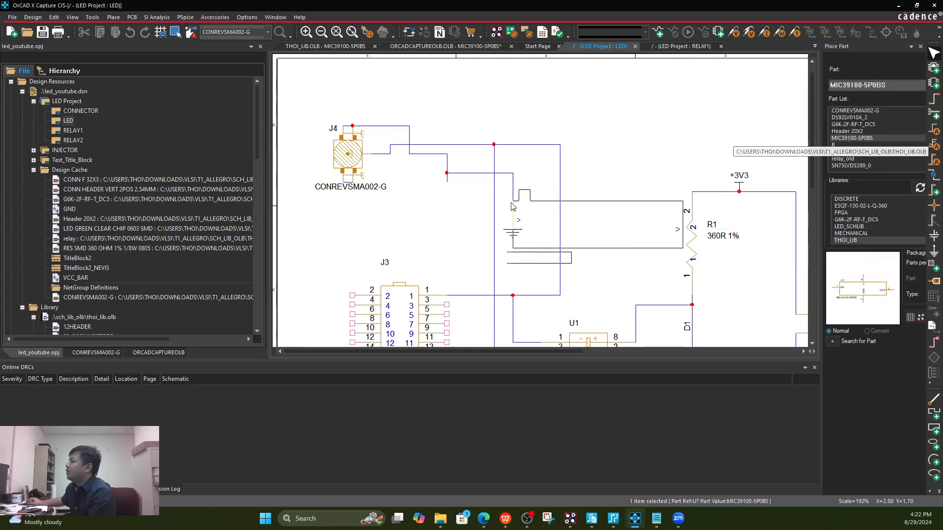
scroll(552, 86, "down", 4, "ctrl")
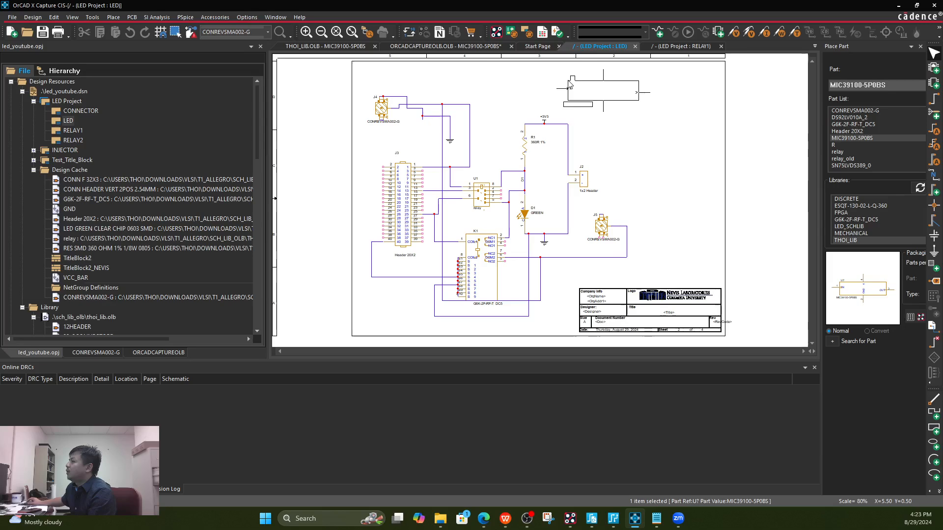
scroll(568, 91, "up", 3, "ctrl")
scroll(518, 150, "down", 3, "ctrl")
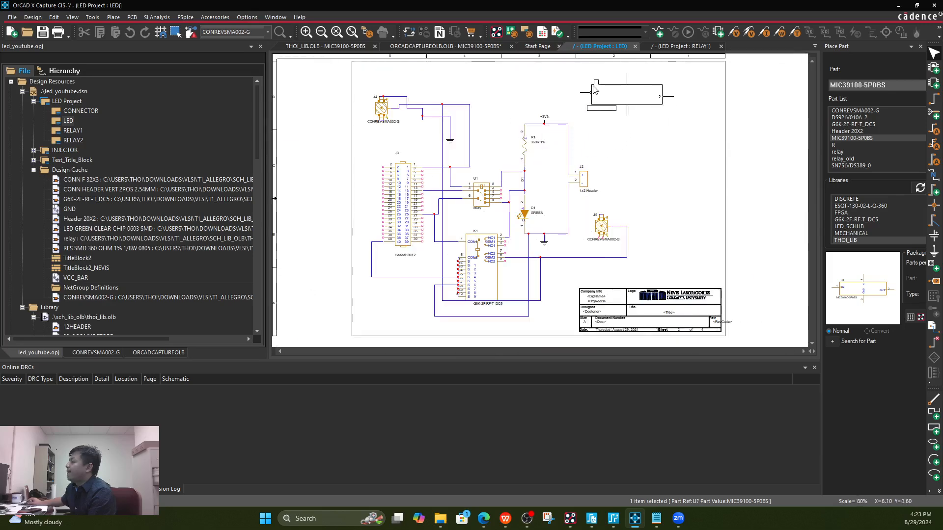
left_click(594, 89)
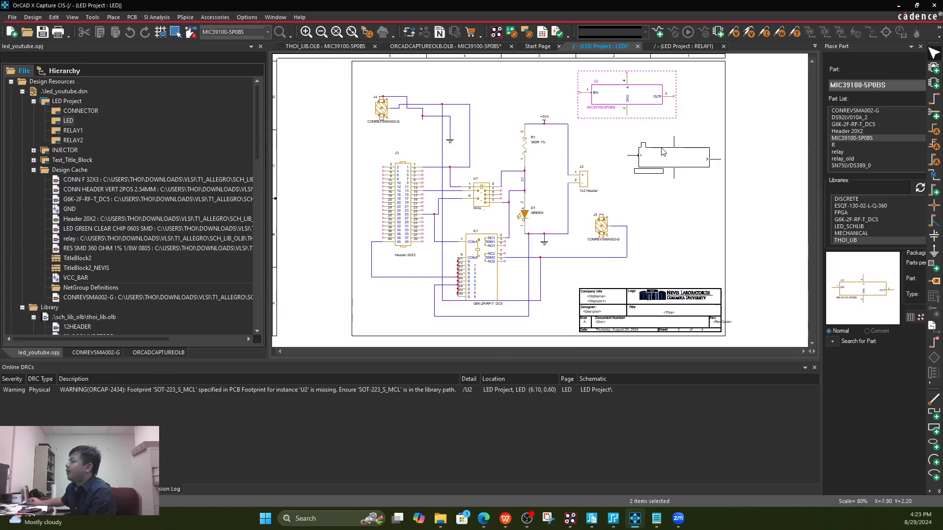
key("Escape")
left_click(580, 114)
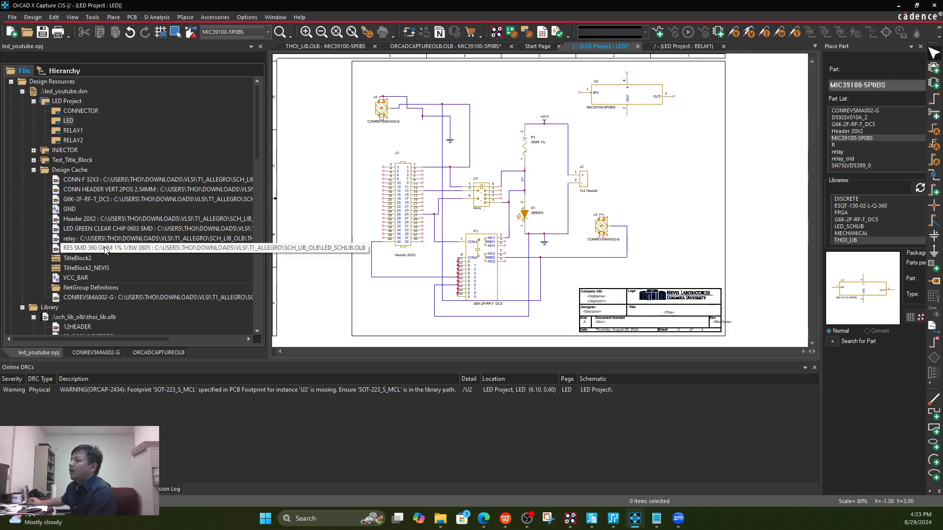
- Examine the thoi_lib.olb part list in the project tree and the placed MIC39100-5P0BS symbol on the LED page
scroll(104, 246, "down", 3)
scroll(103, 233, "down", 2)
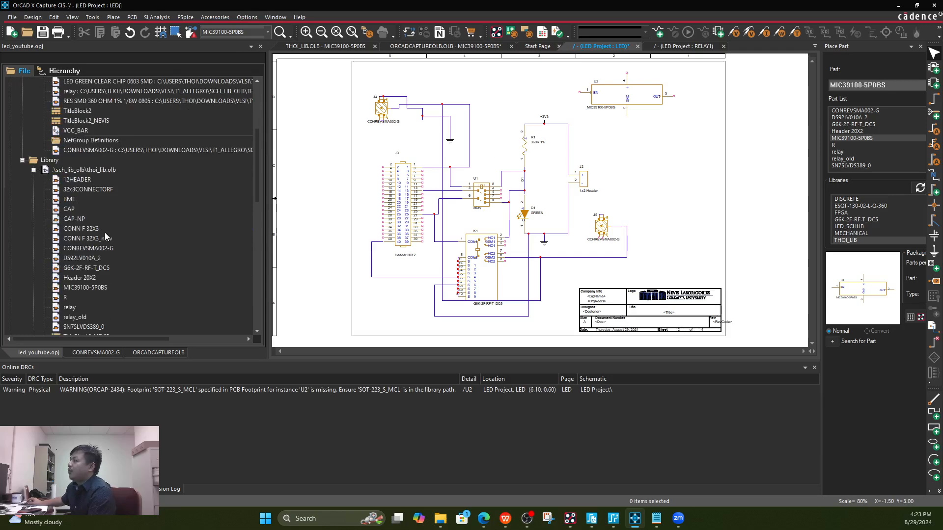
left_click(655, 103)
scroll(656, 103, "up", 3, "ctrl")
scroll(535, 230, "down", 2, "ctrl")
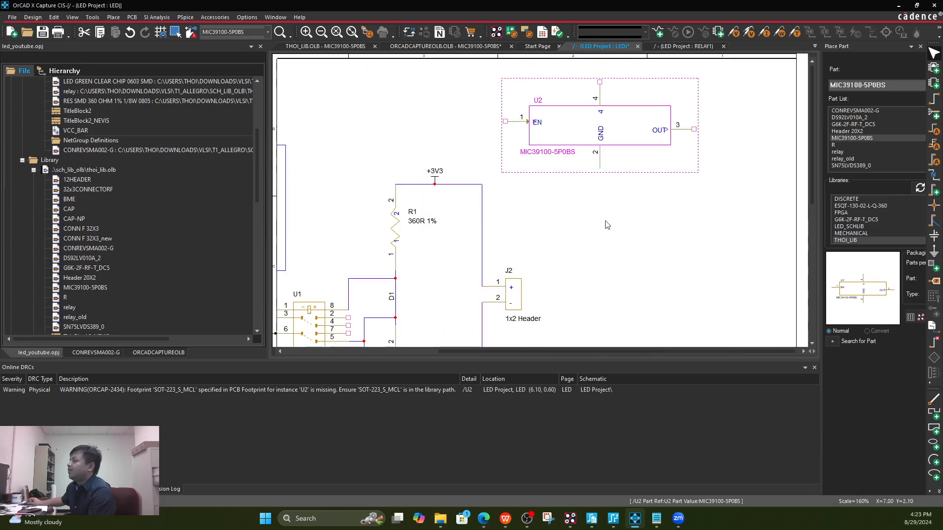
left_click(635, 213)
scroll(636, 214, "down", 2, "ctrl")
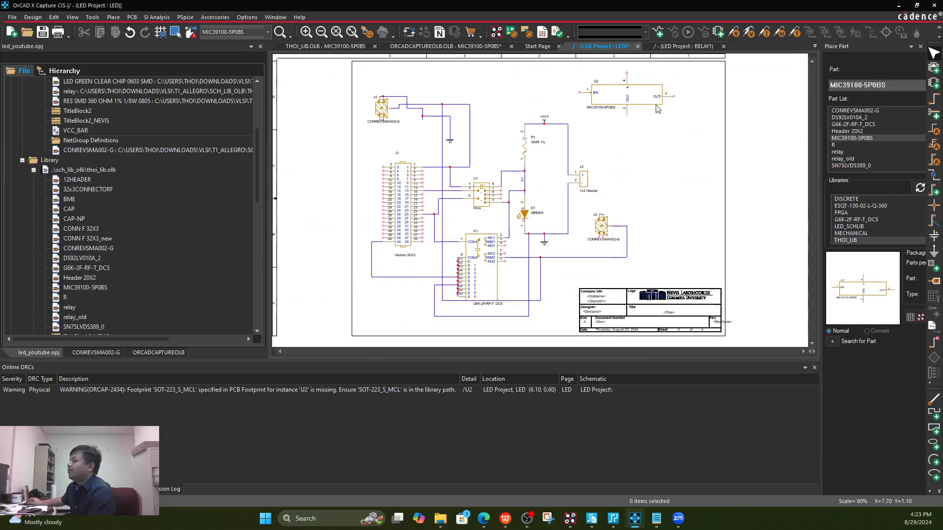
- Close the MIC39100-5P0BS part of ORCADCAPTUREOLB.OLB without saving its changes
left_click(473, 47)
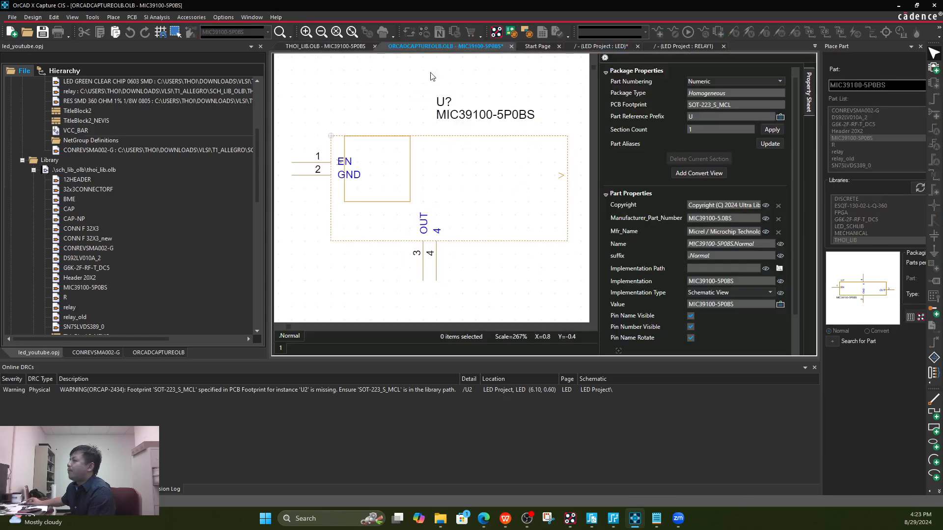
left_click(511, 46)
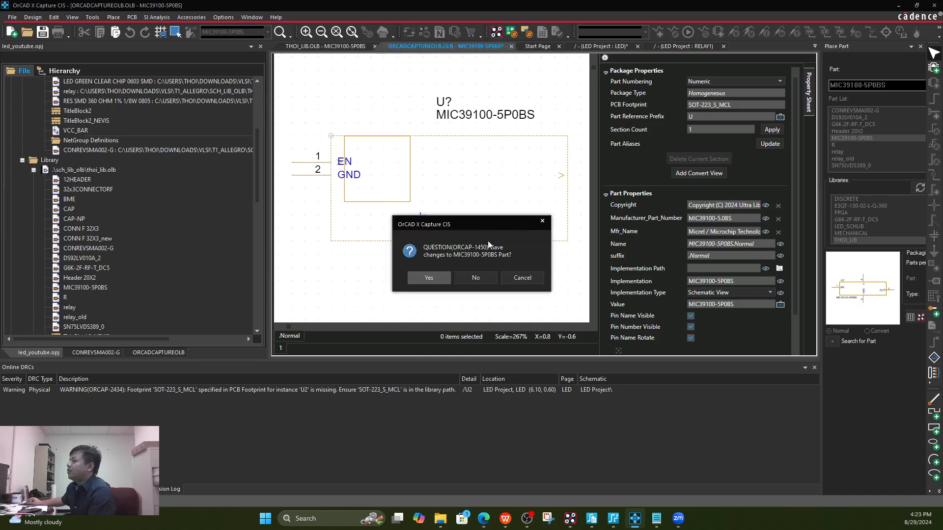
left_click(475, 278)
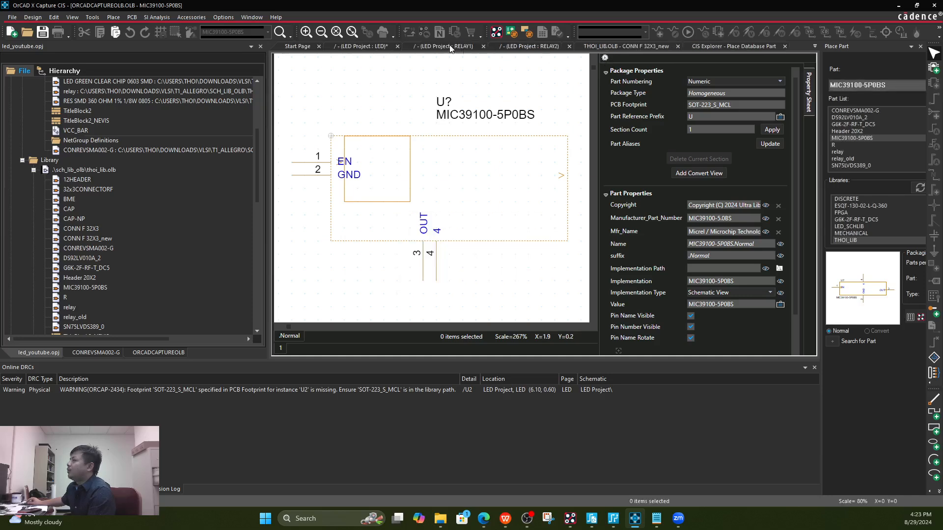
- Return to the LED schematic page of LED Project after checking the CONN F 32X3_new part of THOI_LIB.OLB
left_click(383, 48)
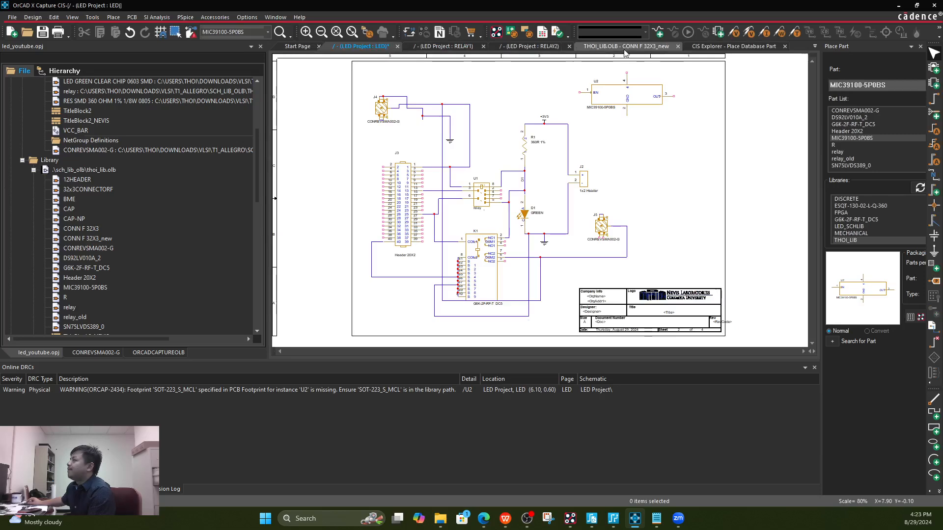
left_click(626, 48)
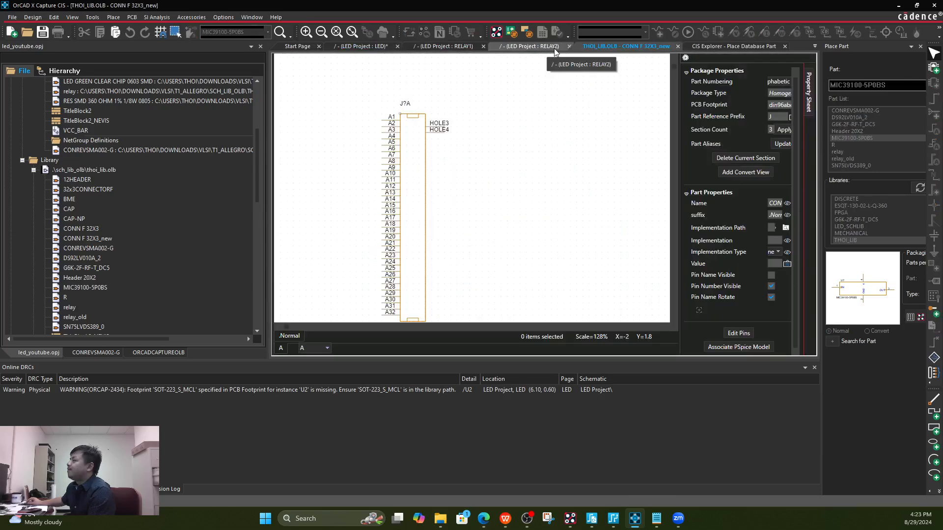
left_click(357, 48)
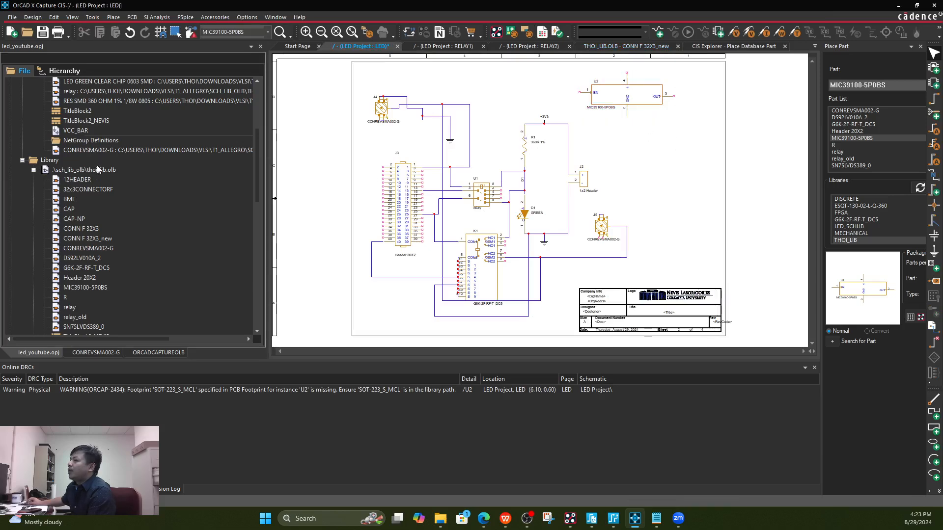
right_click(99, 178)
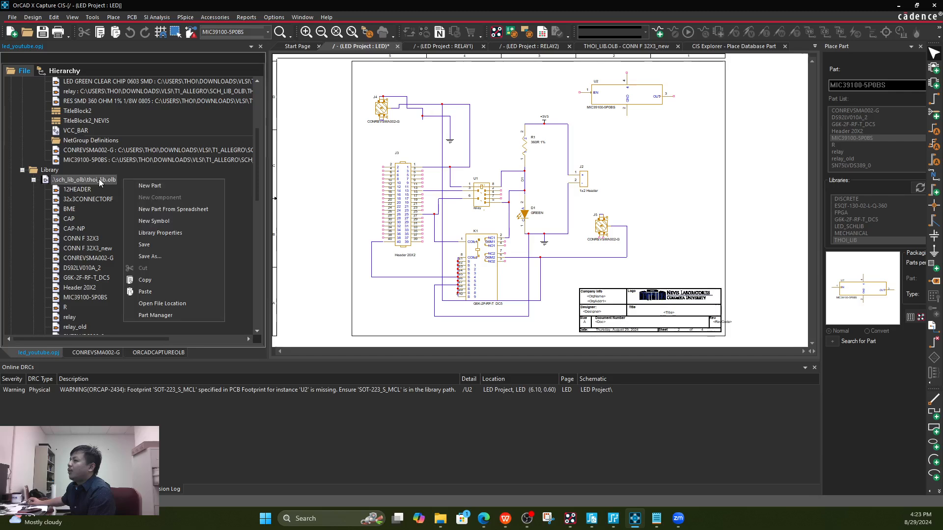
left_click(148, 185)
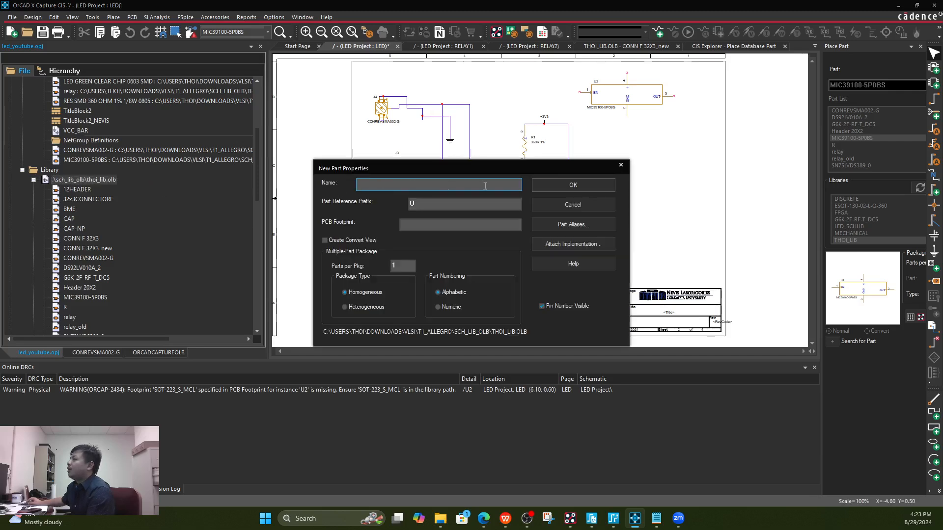
left_click(619, 166)
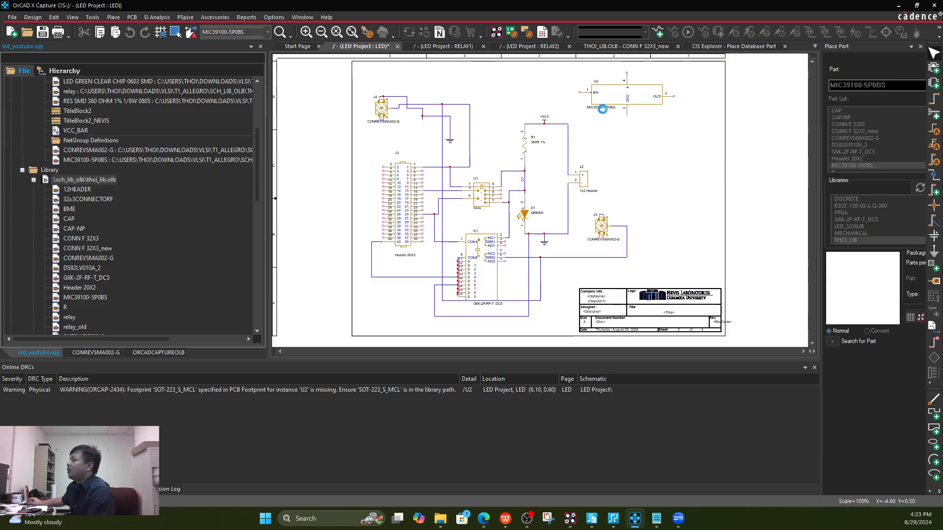
- Copy the Value text MIC39100-5P0BS from part U2 on the LED schematic page
scroll(543, 207, "up", 5, "ctrl")
left_click(543, 207)
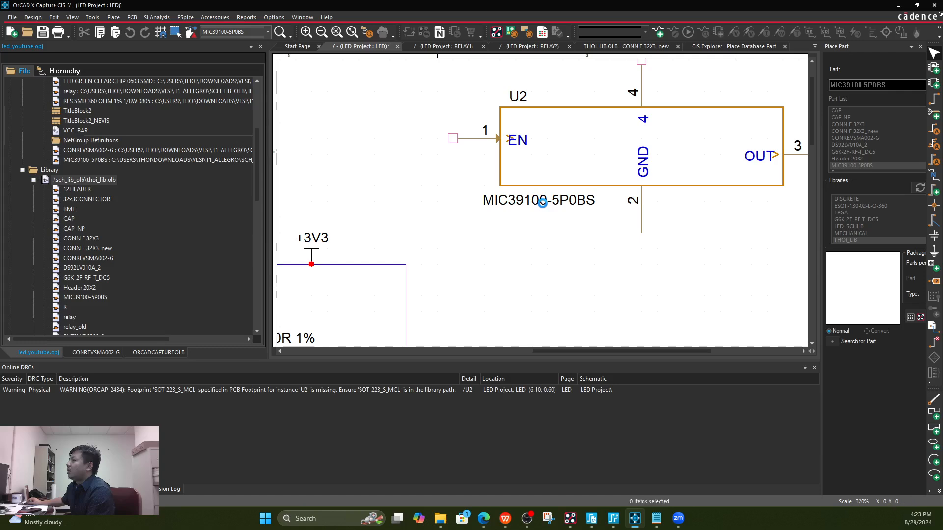
double_click(548, 205)
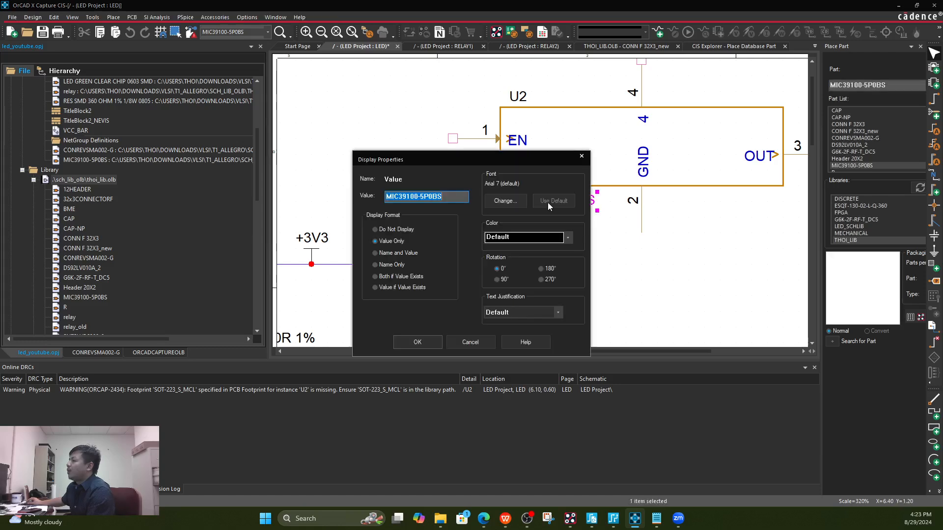
right_click(429, 196)
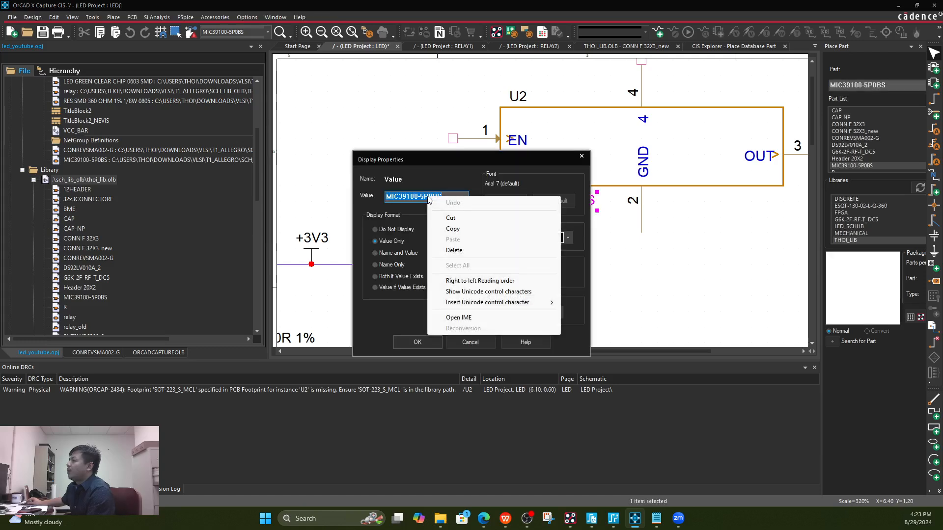
left_click(464, 234)
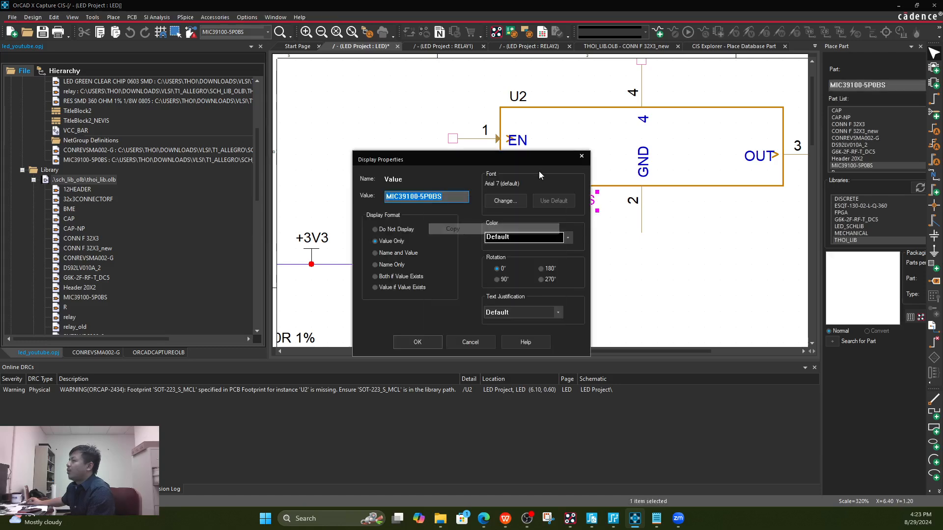
- Create a new part named MIC39100-5P0BS_C in thoi_lib.olb, using the copied name as its base
left_click(95, 181)
right_click(106, 181)
key("Escape")
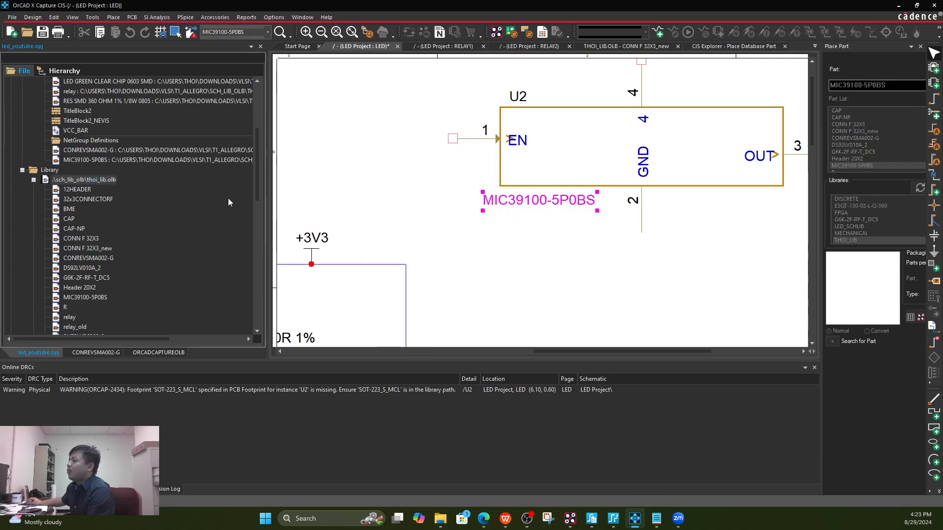
key("ctrl+v")
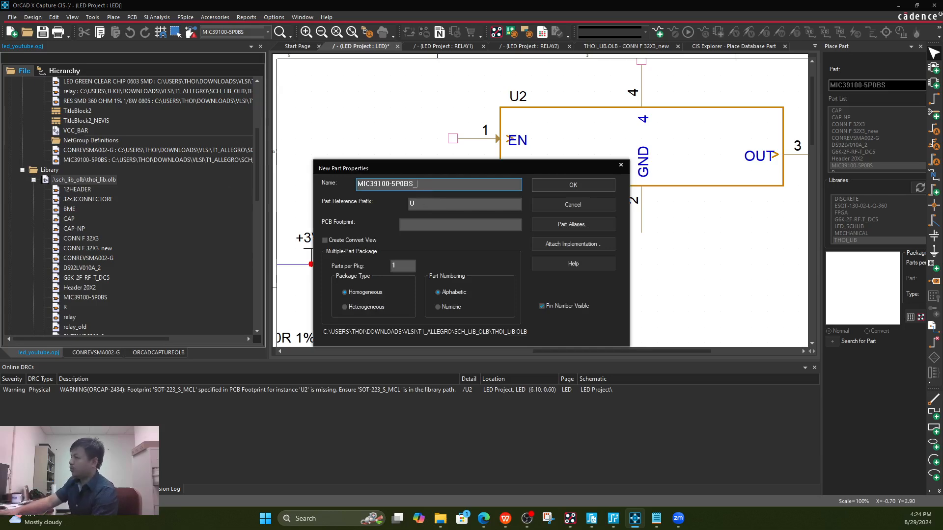
type("_C")
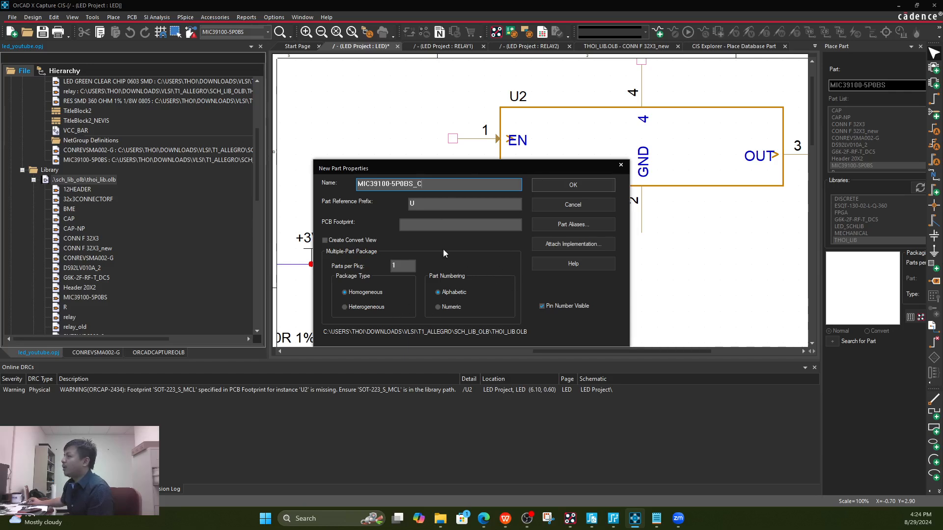
left_click(584, 186)
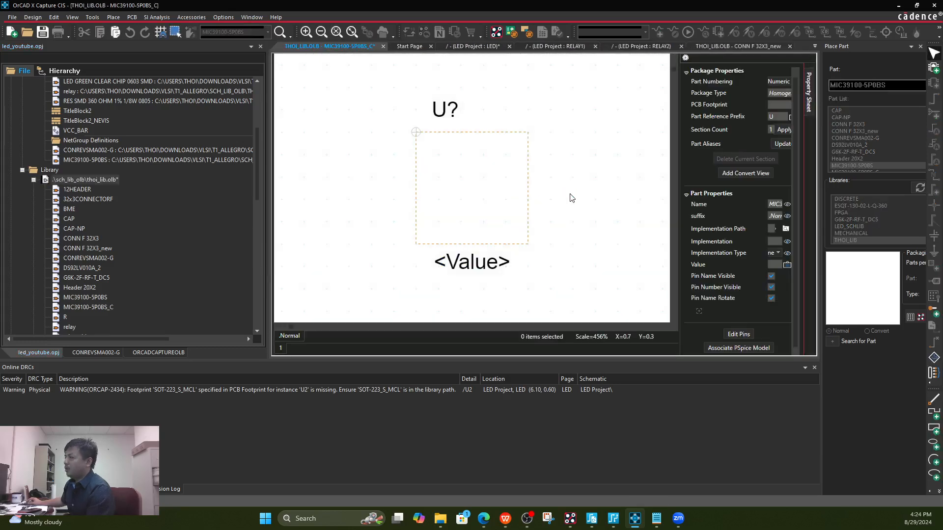
- Place passive line pins 1 to 4 on the left, bottom, right and top of the part body, starting from name 1 and number 1
scroll(547, 205, "down", 1, "ctrl")
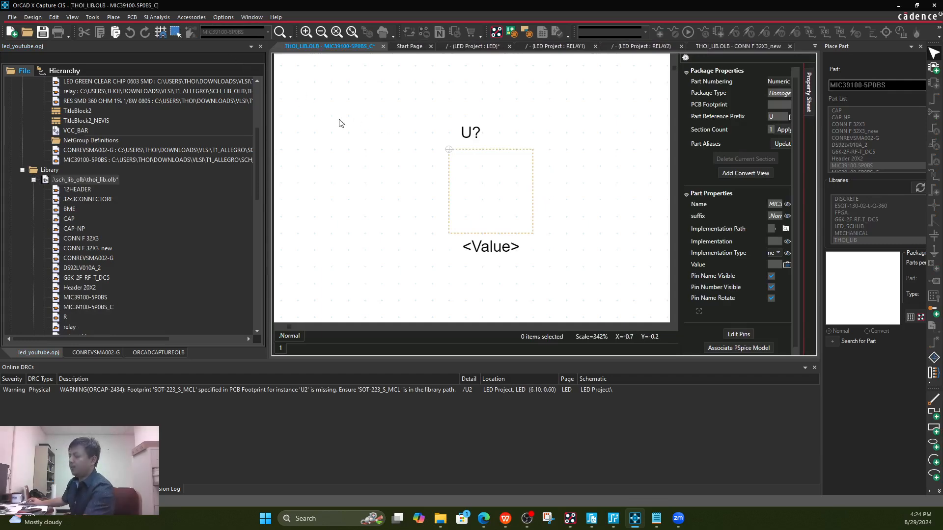
left_click(114, 17)
left_click(139, 232)
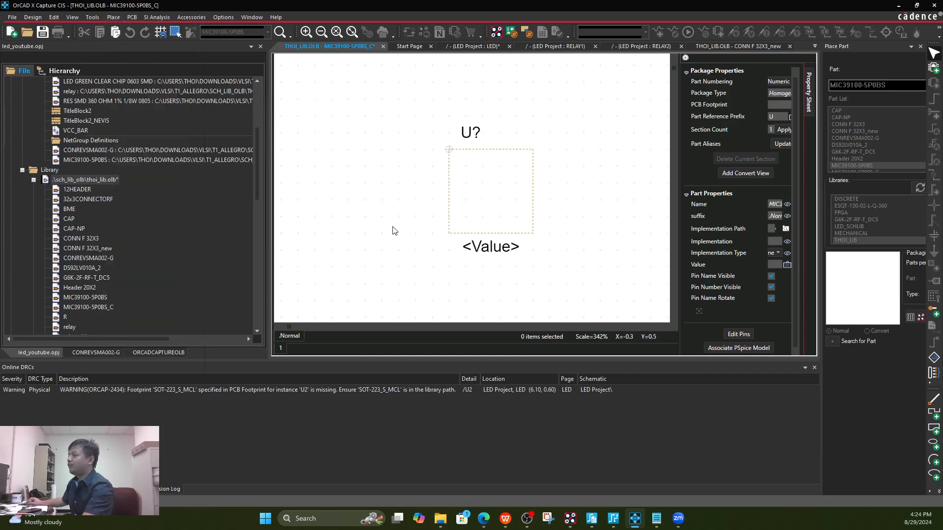
left_click(544, 155)
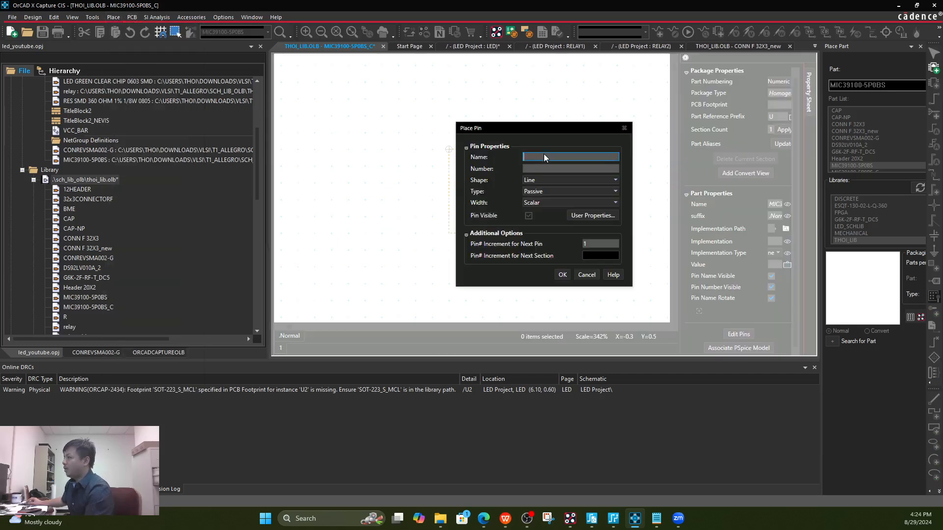
type("1")
left_click(545, 170)
type("1")
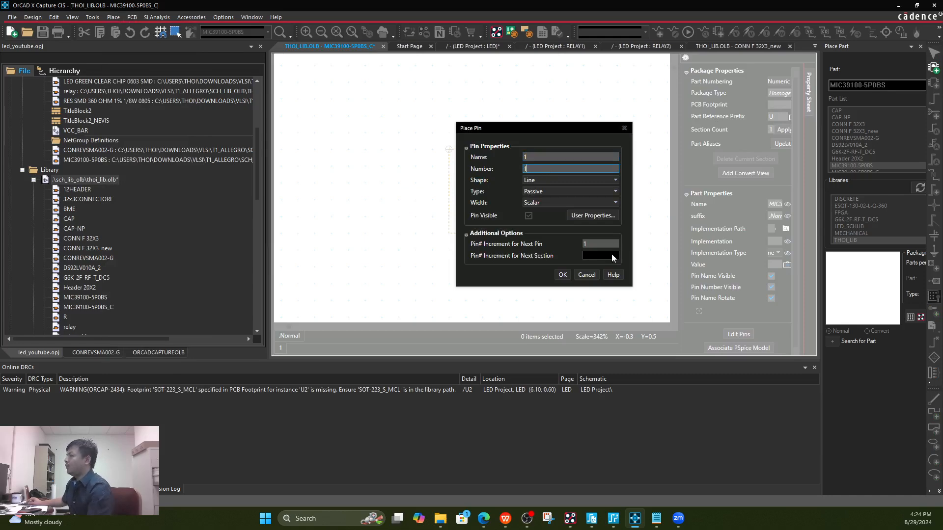
left_click(562, 274)
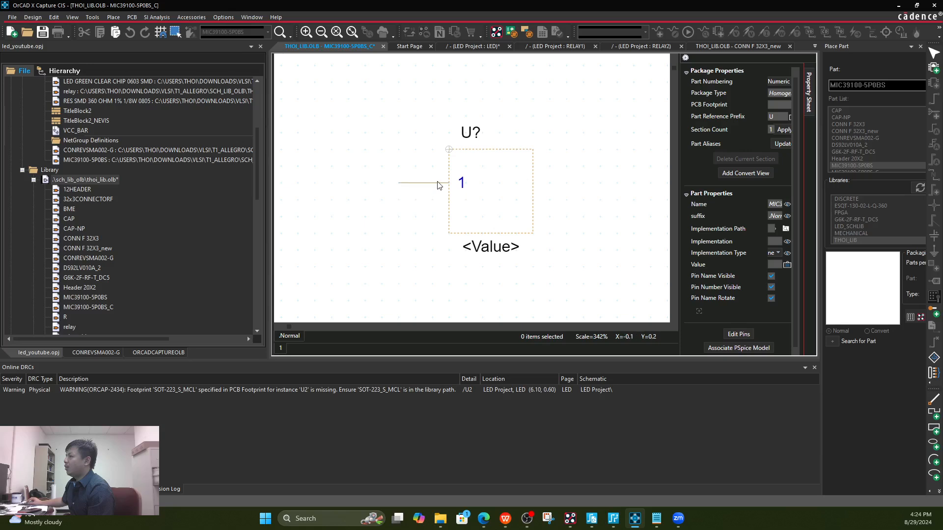
left_click(440, 182)
left_click(498, 233)
left_click(540, 187)
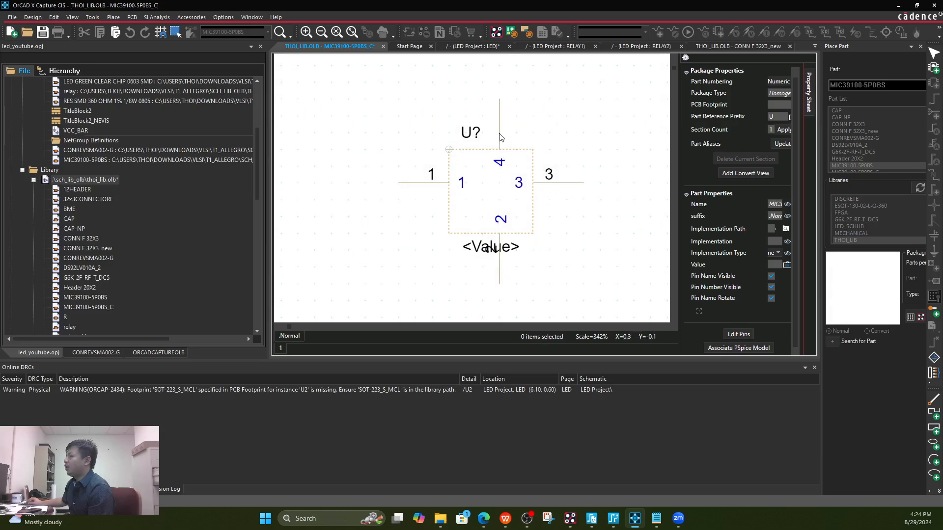
left_click(500, 140)
key("Escape")
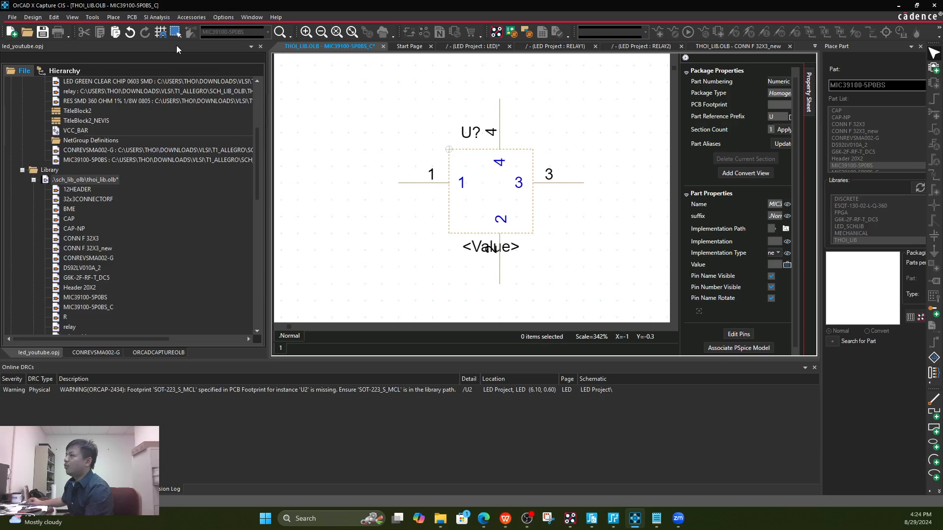
left_click(117, 19)
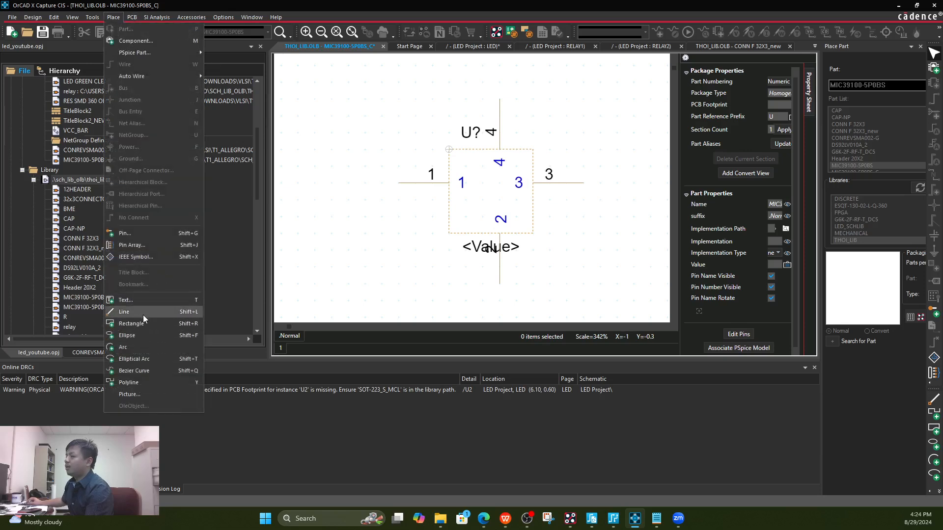
left_click(391, 297)
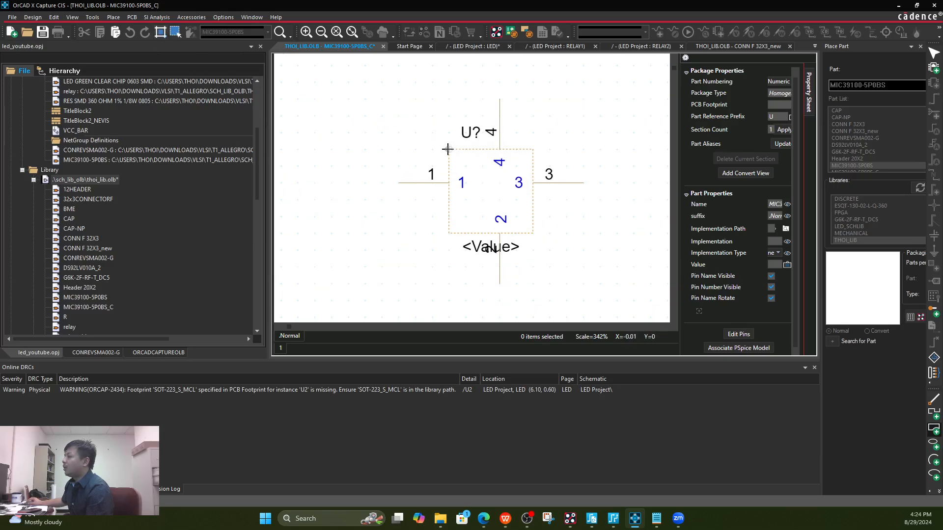
left_click_drag(448, 149, 612, 230)
key("Escape")
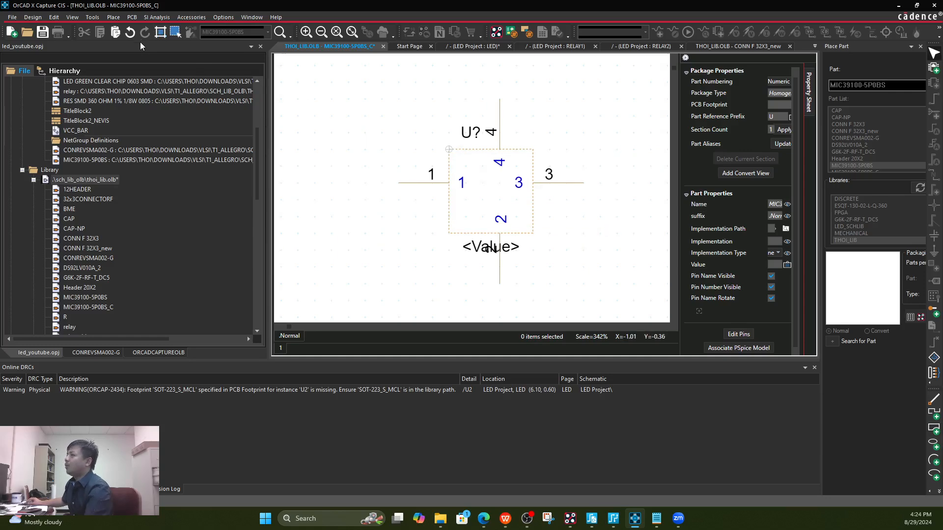
- Turn grid snapping on and draw the body rectangle from the part origin, about 0.7 wide and 0.5 high
left_click(160, 32)
key("F4")
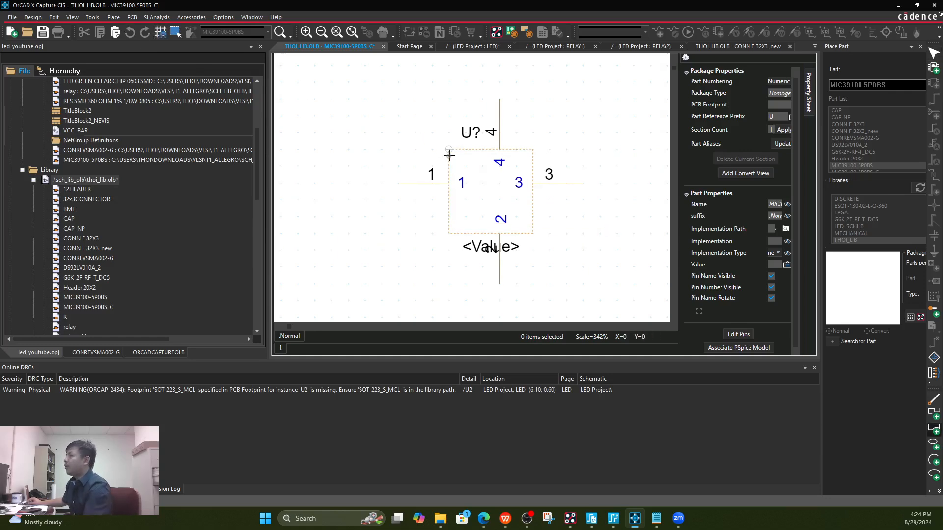
mouse_move(448, 150)
left_mouse_down()
mouse_move(562, 183)
mouse_move(563, 228)
mouse_move(584, 217)
mouse_move(566, 231)
left_mouse_up()
left_click(592, 234)
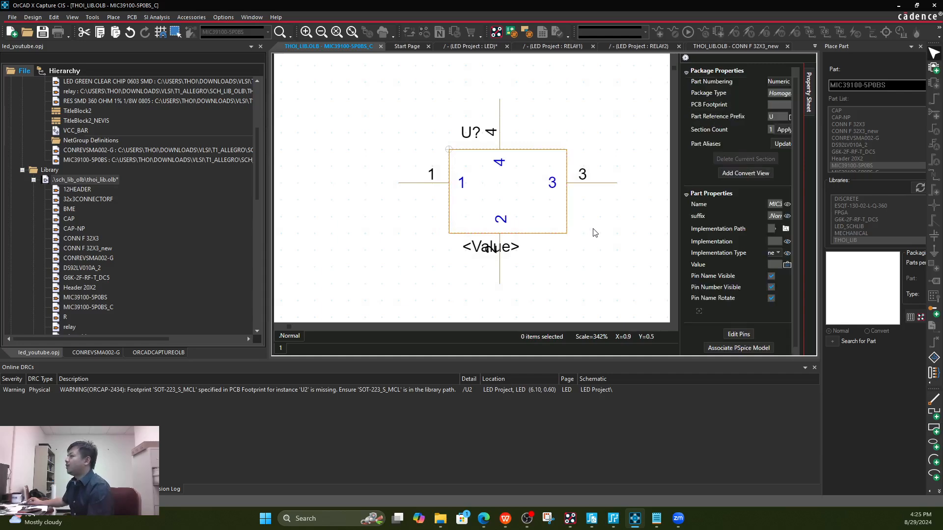
right_click(593, 231)
left_click(568, 228)
- Move bottom pin 2 and top pin 4 one grid step to the right, aligned at X=0.4
left_click_drag(498, 268, 511, 267)
left_click(522, 175)
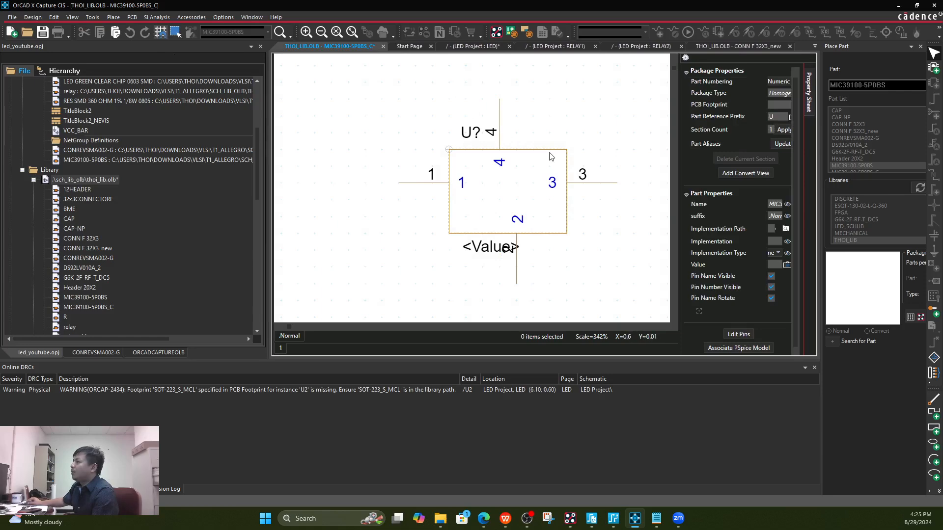
left_click(497, 123)
left_click_drag(498, 123, 514, 122)
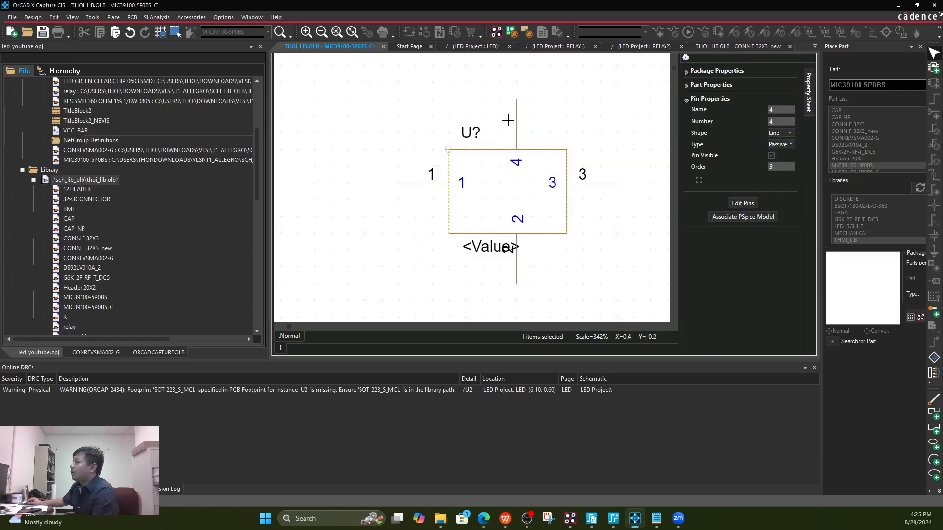
left_click(600, 243)
- Widen the body rectangle by one grid step on its right side so pins 2 and 4 are centred
left_click(566, 234)
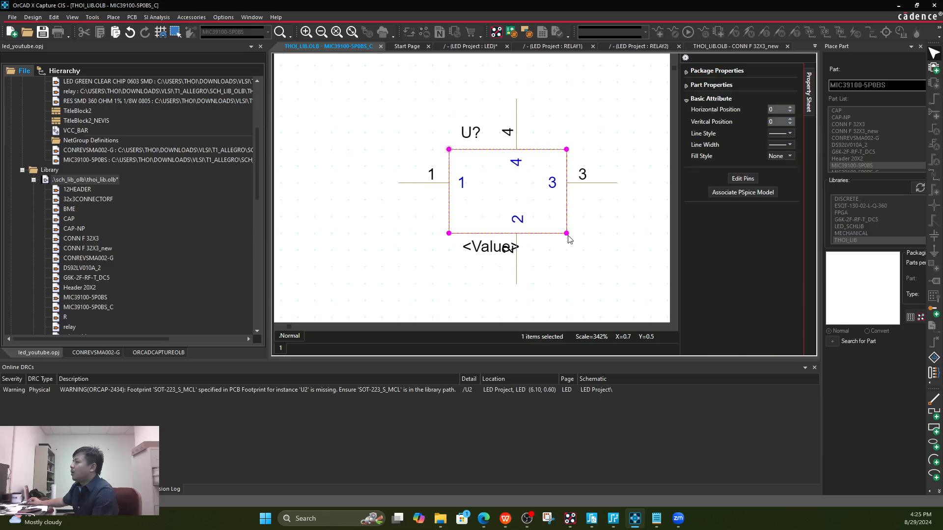
left_click_drag(567, 234, 582, 234)
left_click(612, 238)
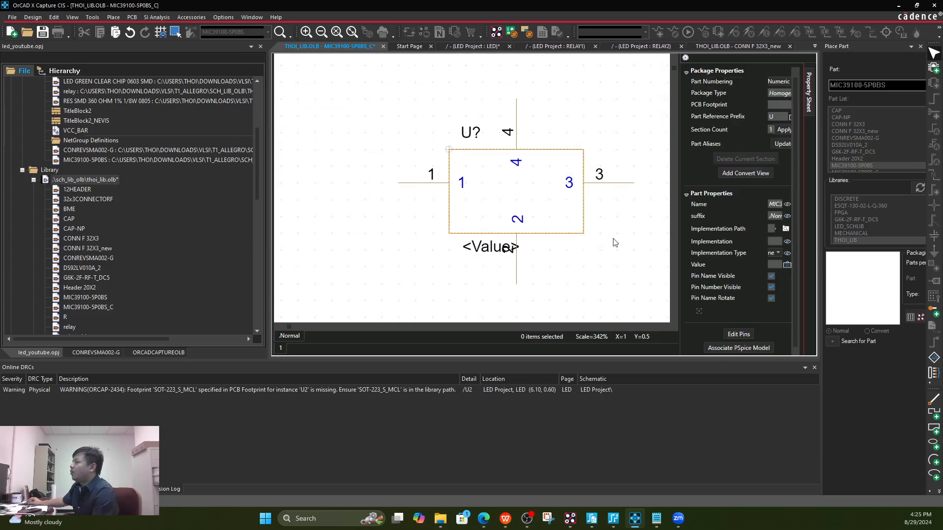
- Move the <Value> label left, clear of pin 2's number, and shift the U? reference left above the body's upper-left corner
left_click(485, 251)
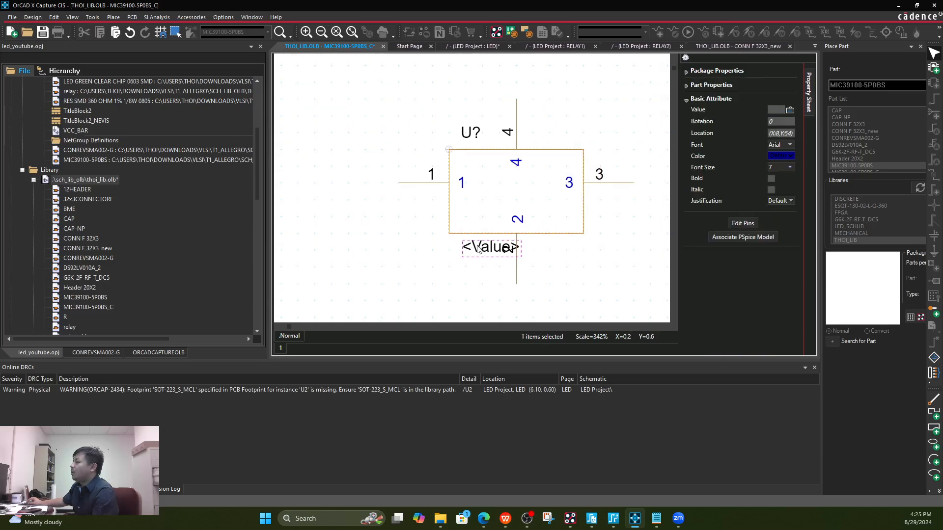
left_click(556, 272)
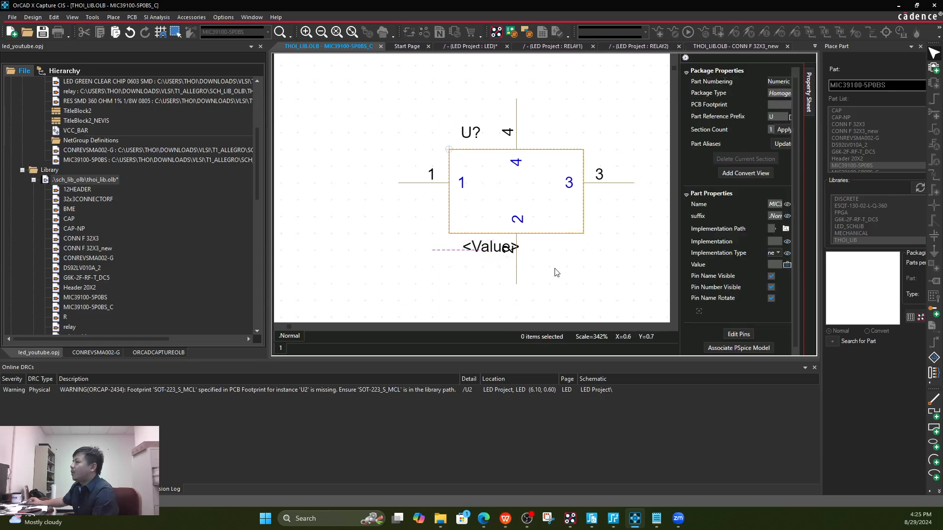
left_click(489, 252)
left_click_drag(489, 252, 464, 253)
left_click(620, 263)
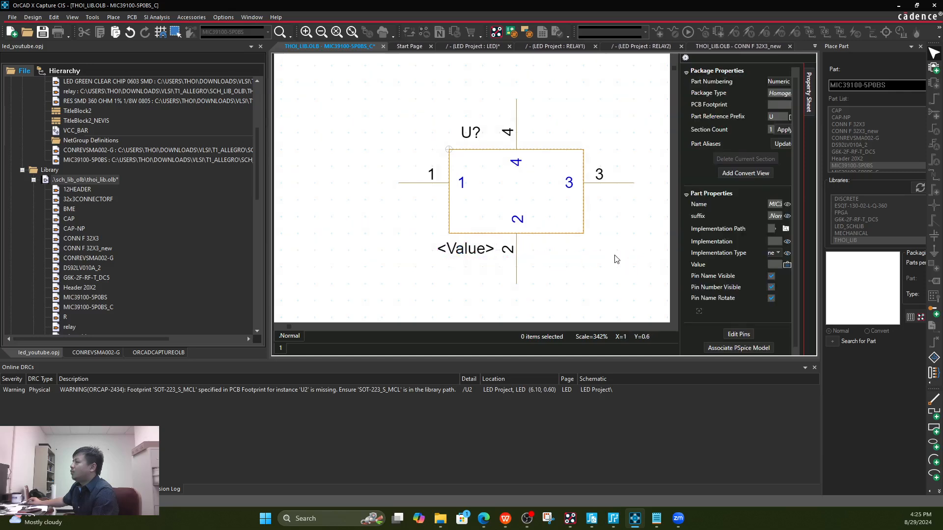
left_click(472, 134)
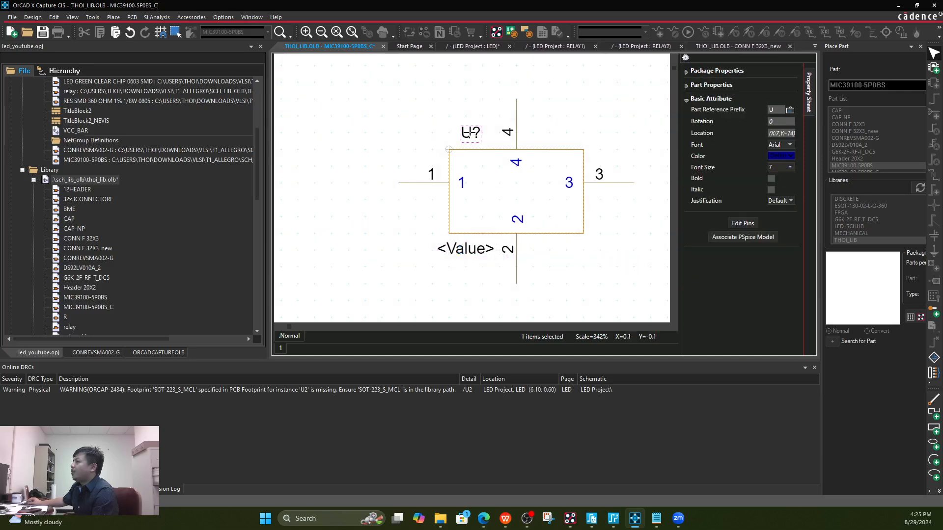
left_click_drag(471, 134, 458, 133)
left_click(480, 113)
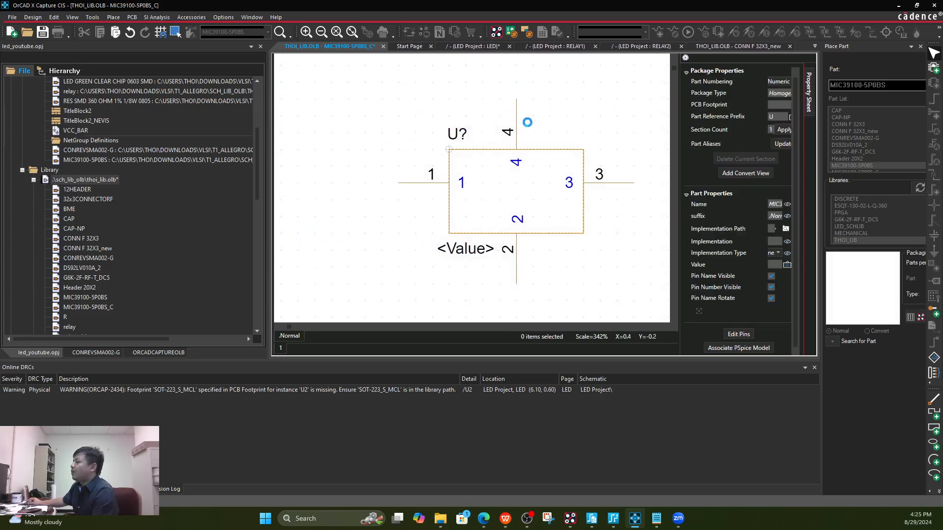
- Save the part and add an empty Description property to MIC39100-5P0BS_C
left_click(42, 32)
left_click_drag(676, 231, 611, 223)
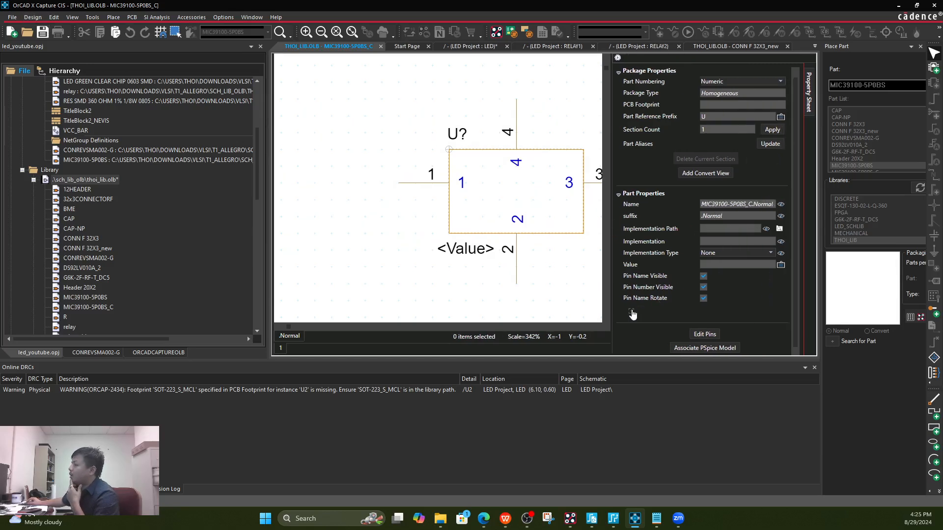
left_click(631, 312)
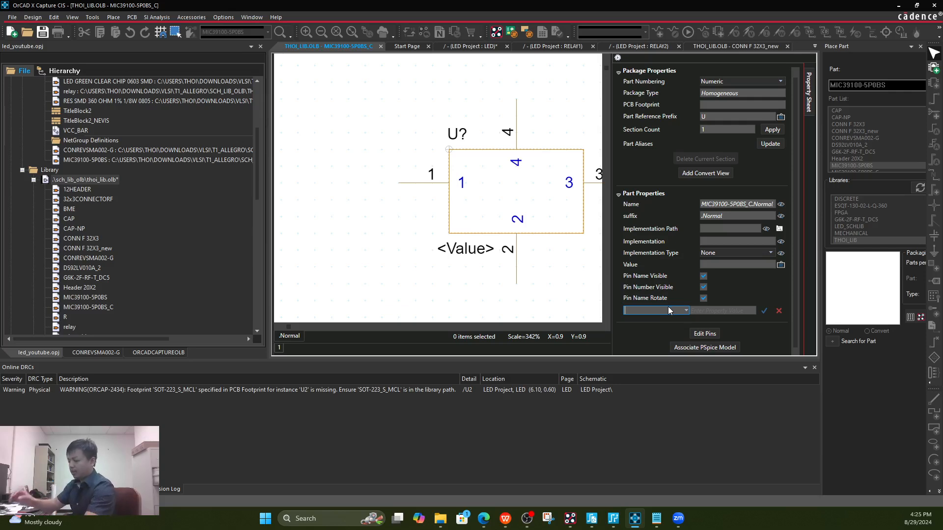
type("Descr")
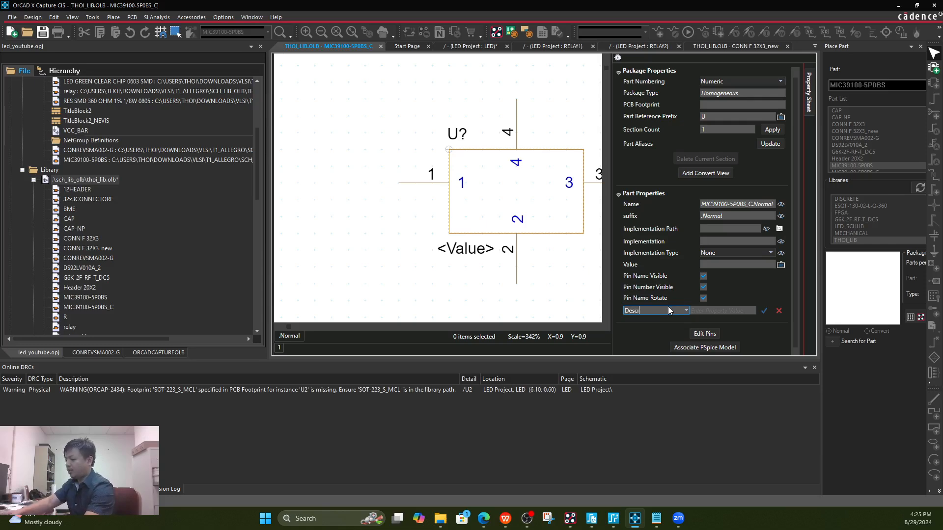
type("iption")
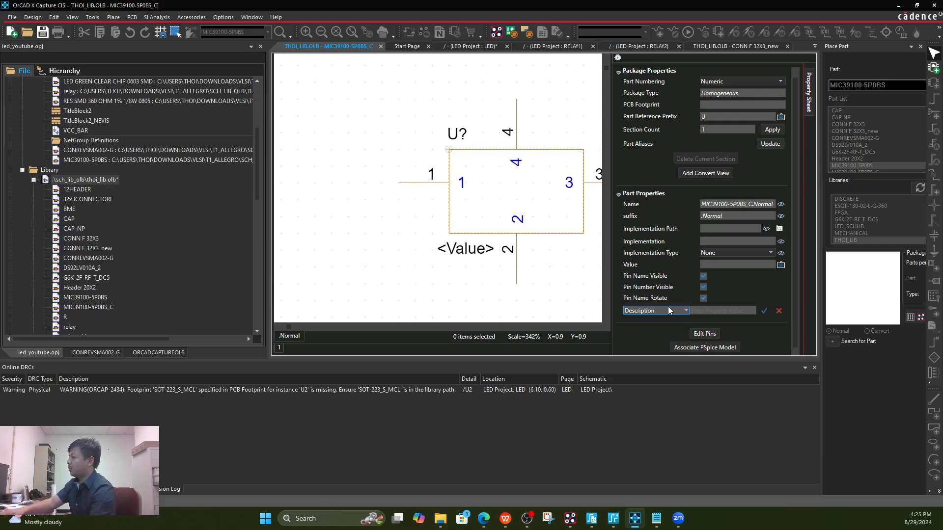
left_click(763, 313)
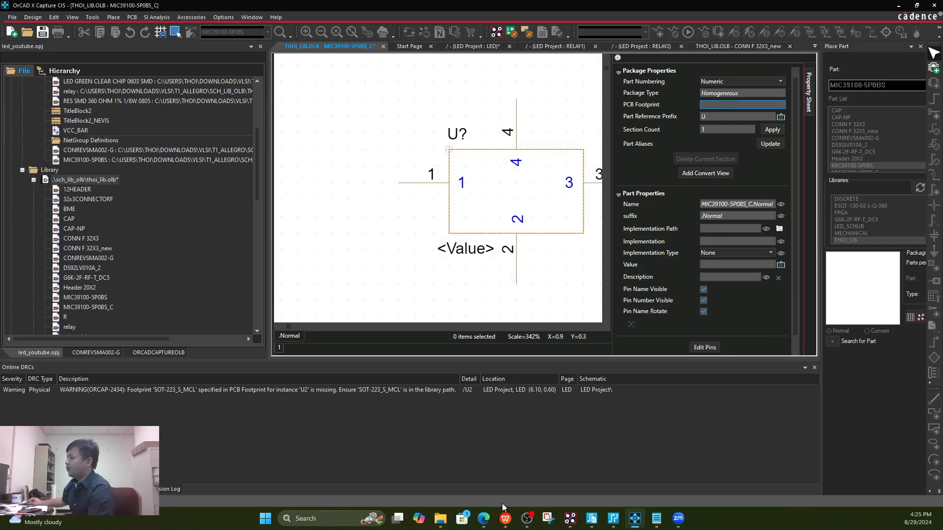
mouse_move(483, 519)
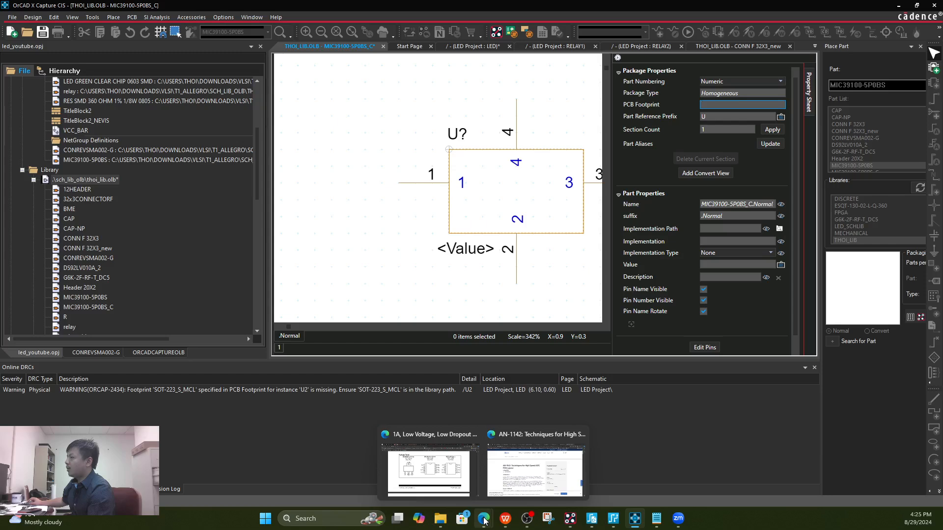
left_click(731, 46)
right_click(356, 48)
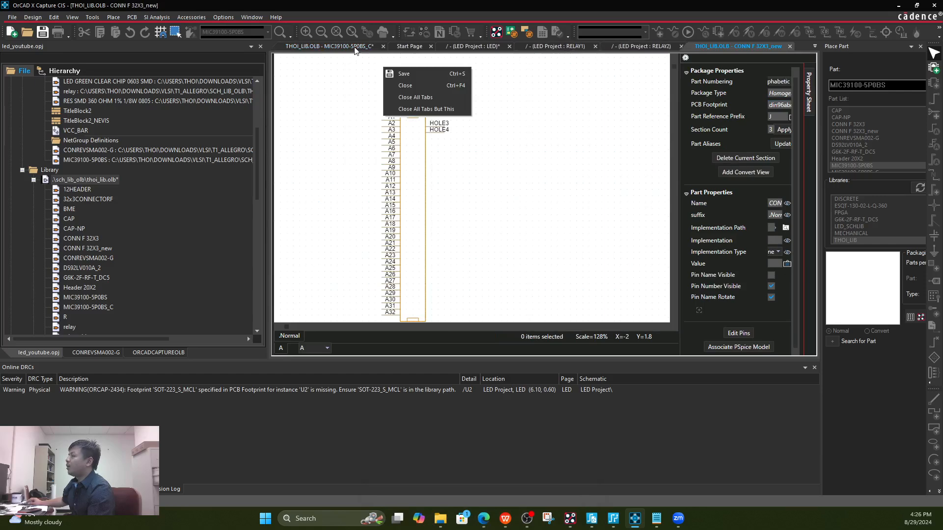
left_click(346, 44)
left_click(348, 47)
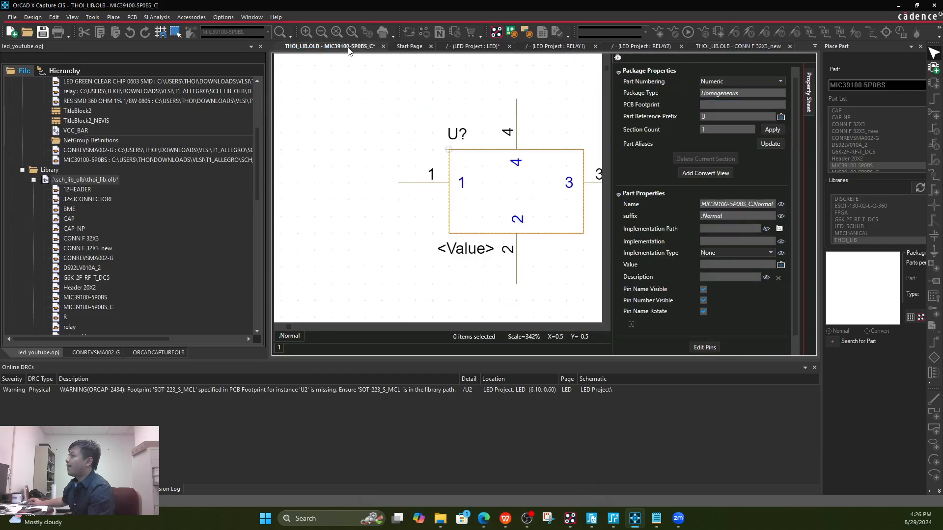
- Copy the PCB footprint SOT-223_S_MCL from the library part MIC39100-5P0BS into the PCB footprint of MIC39100-5P0BS_C
scroll(80, 268, "down", 1)
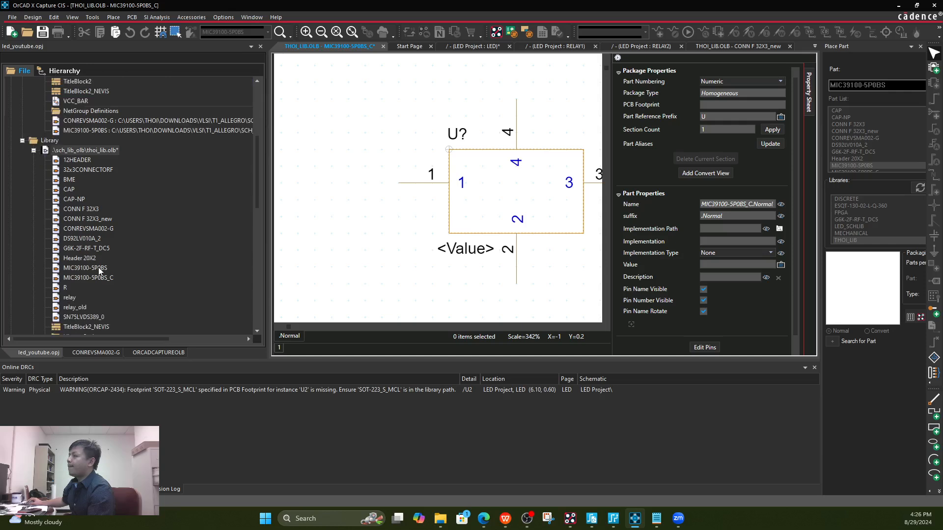
double_click(98, 267)
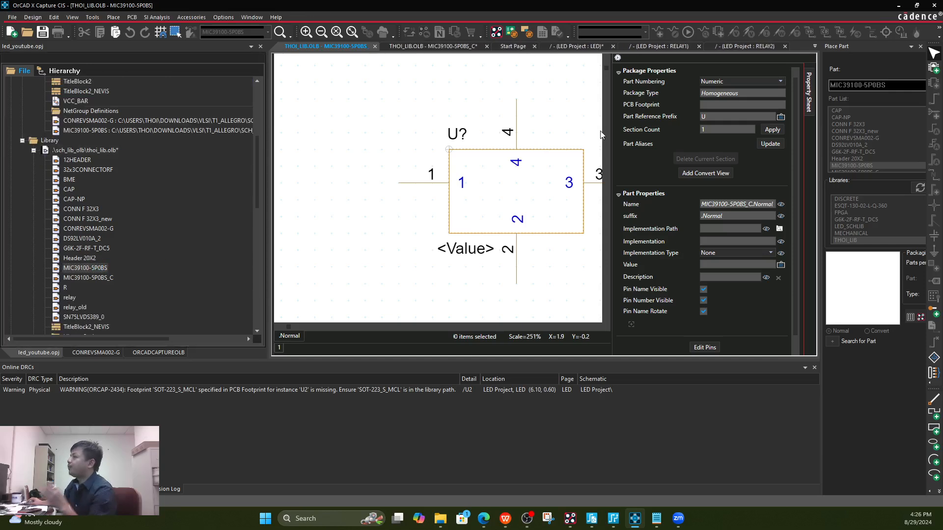
left_click(439, 46)
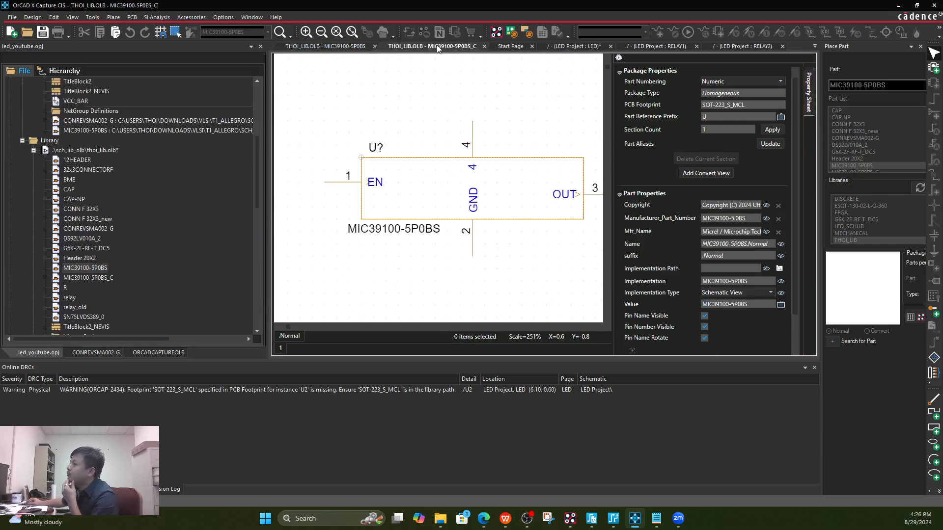
left_click(728, 106)
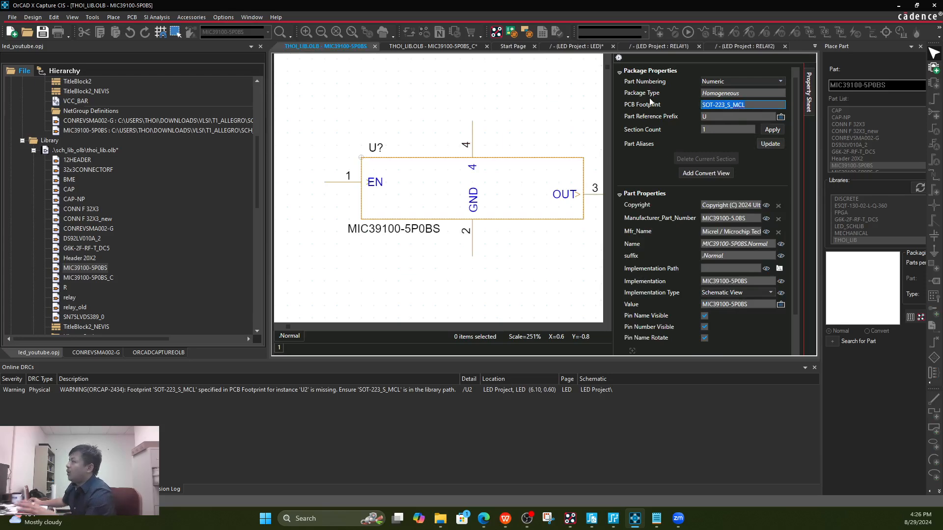
left_click(451, 47)
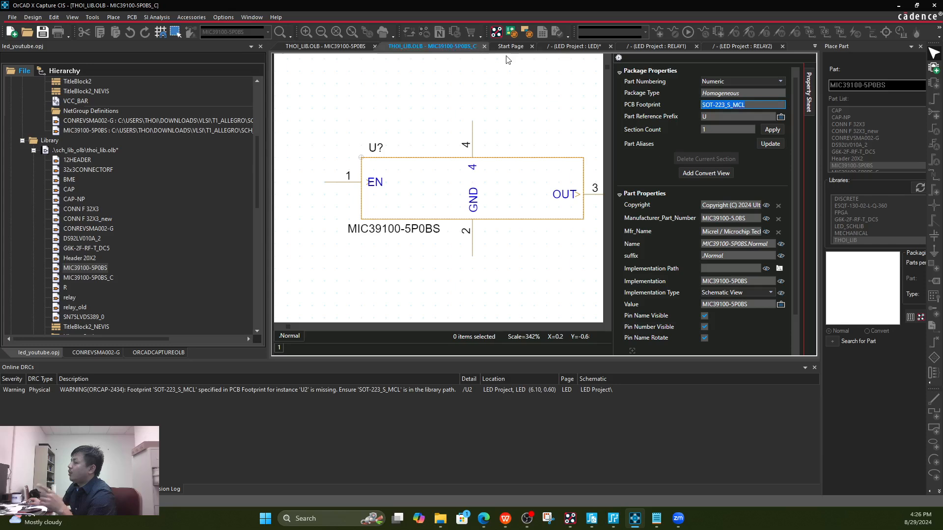
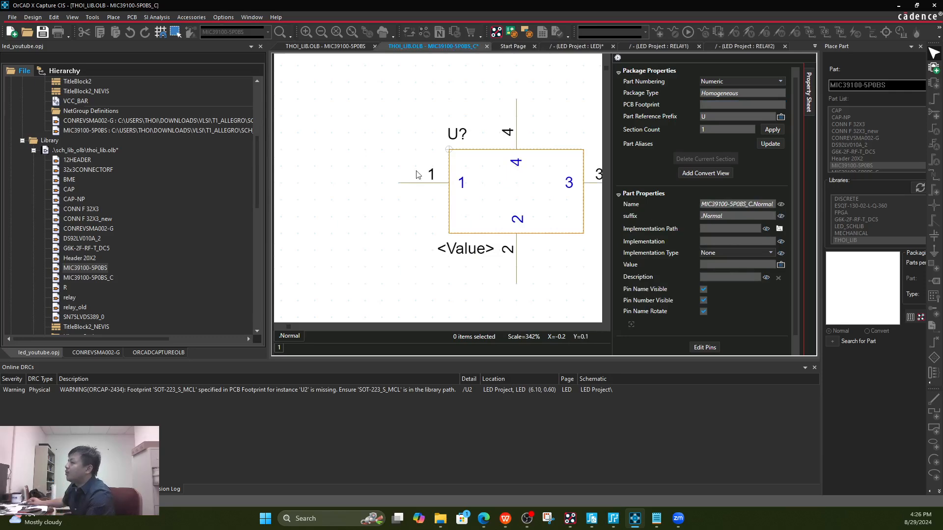
left_click(722, 105)
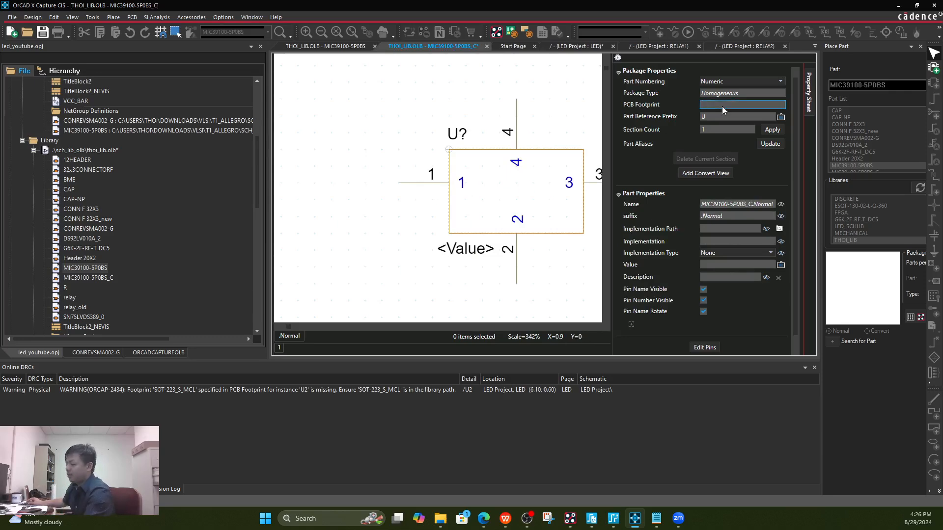
left_click(570, 110)
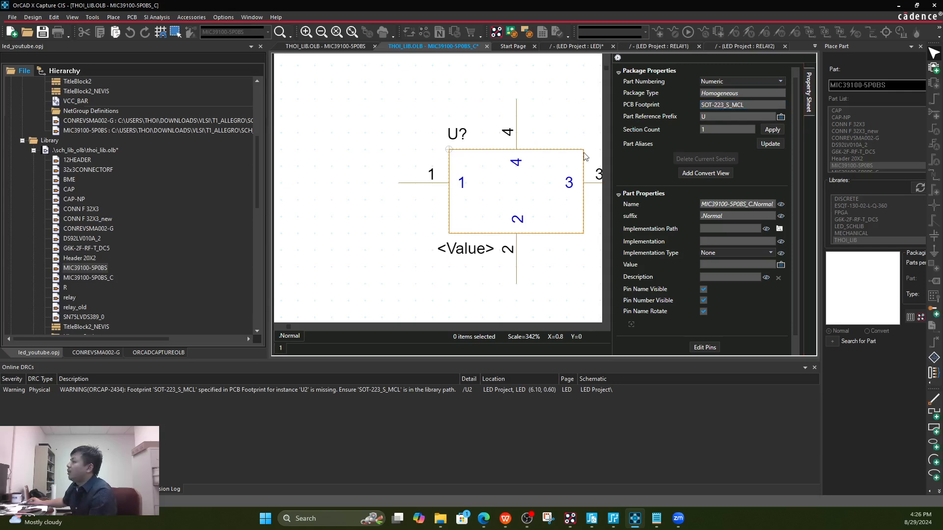
- Add an empty PART_NUMBER property to MIC39100-5P0BS_C
scroll(492, 147, "down", 2, "ctrl")
scroll(493, 146, "up", 1, "ctrl")
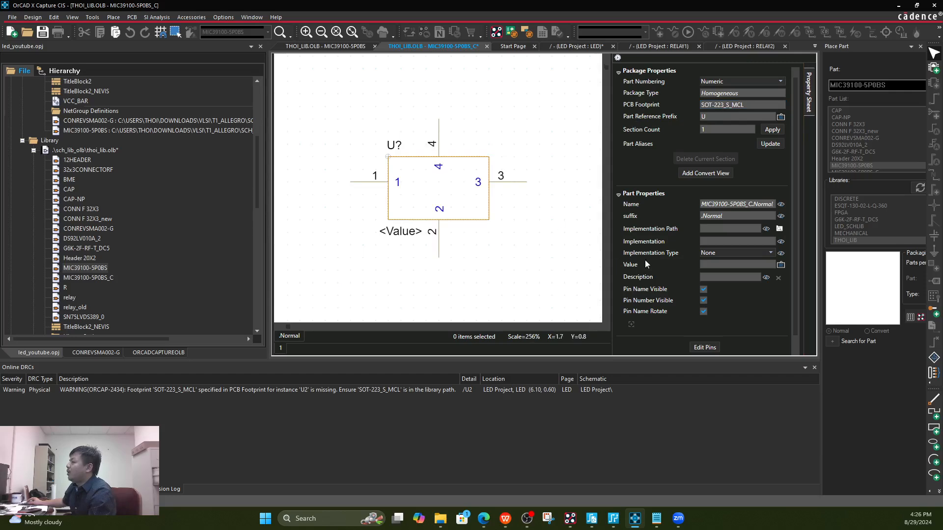
left_click(632, 326)
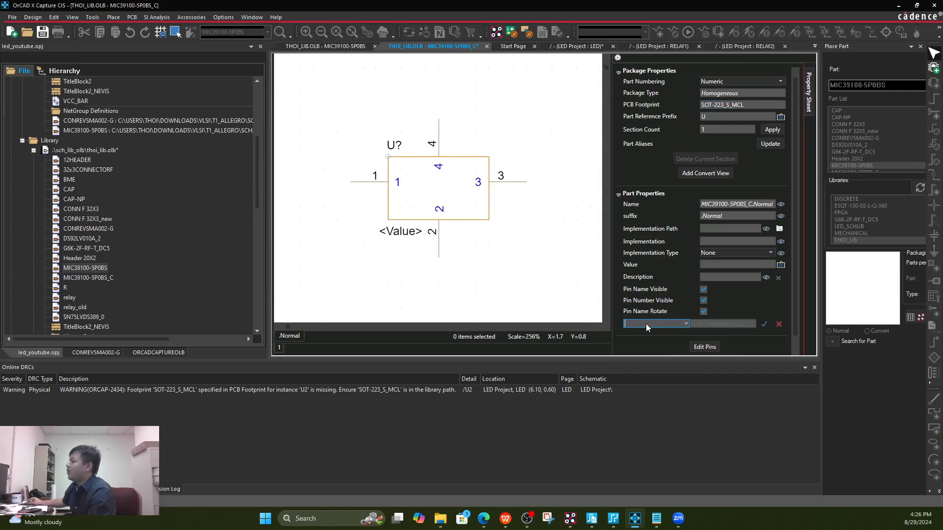
type("PA")
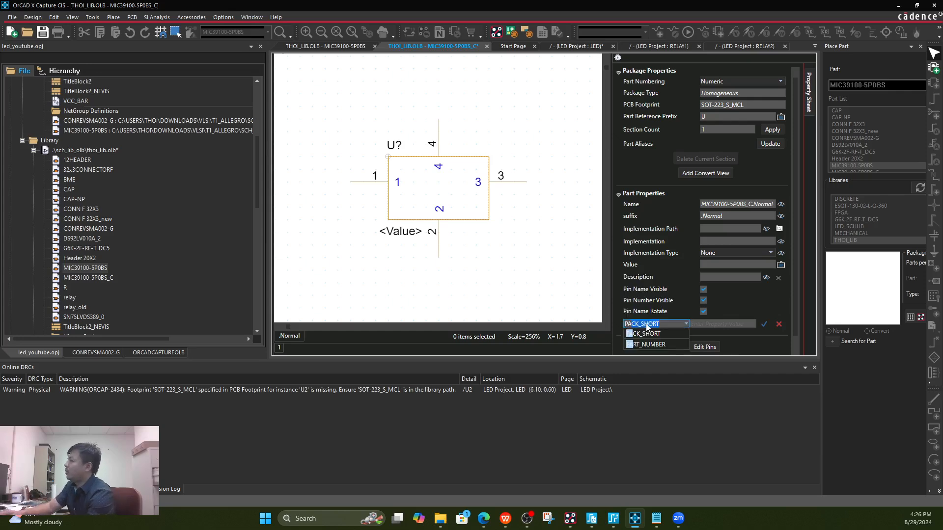
type("RT_NUMBER")
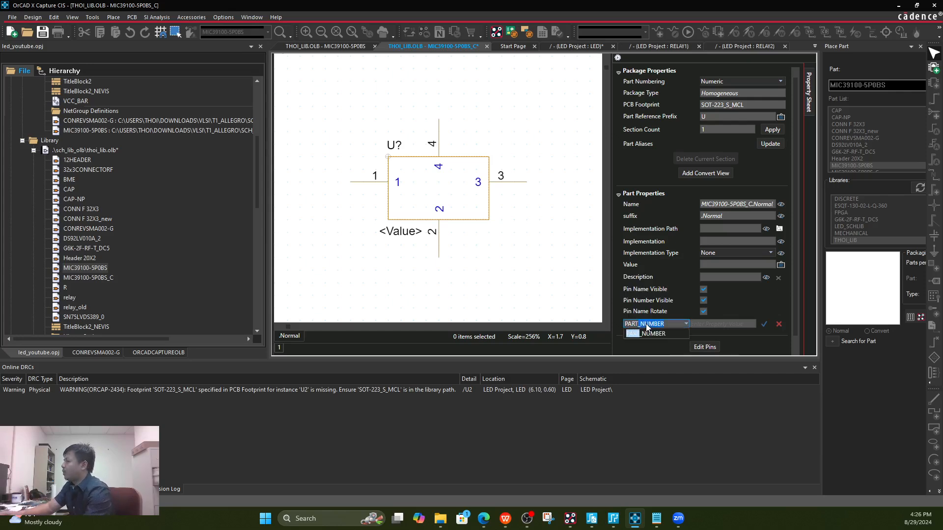
key("Tab")
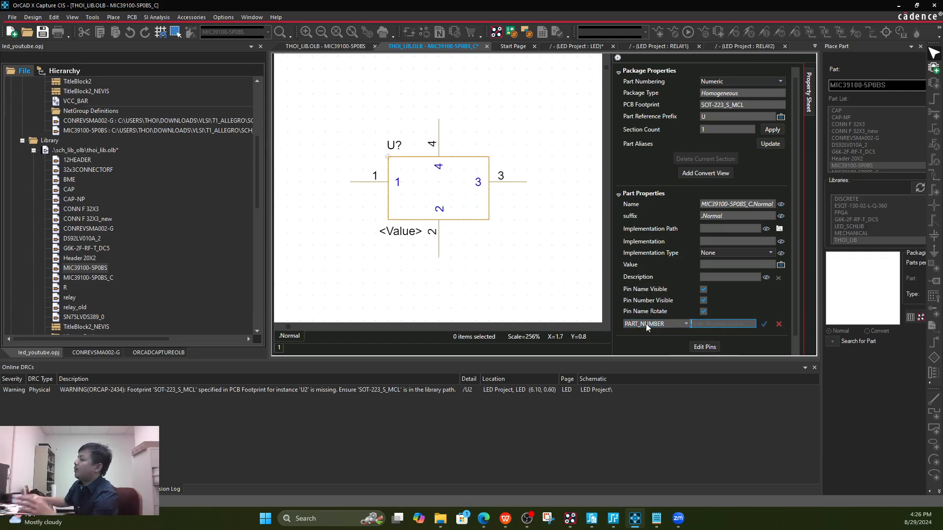
left_click(764, 324)
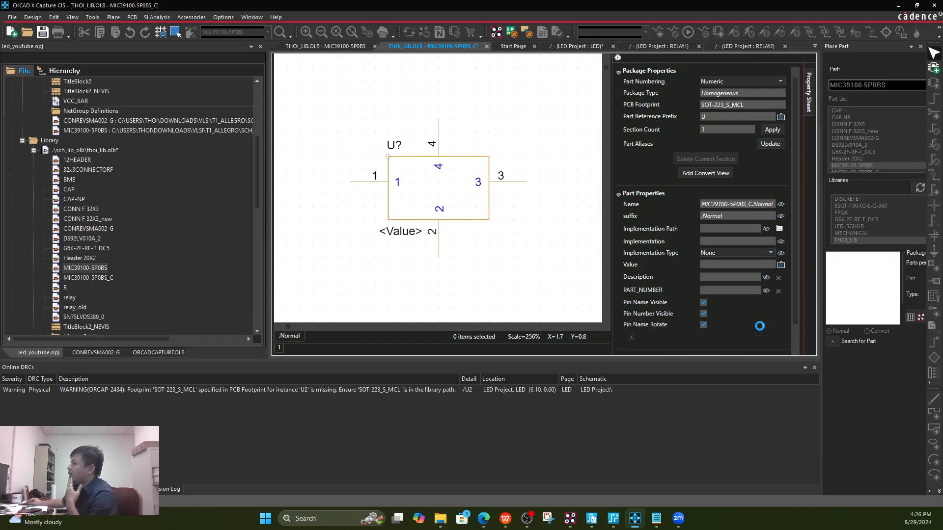
left_click(526, 288)
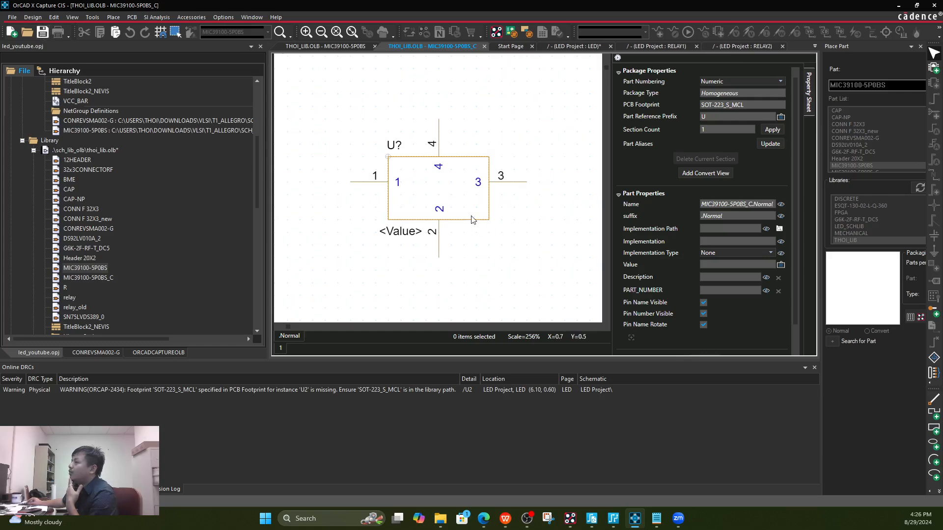
- Shorten the body rectangle by one grid step at its lower edge, to about 0.4 high, and save the part
left_click(485, 221)
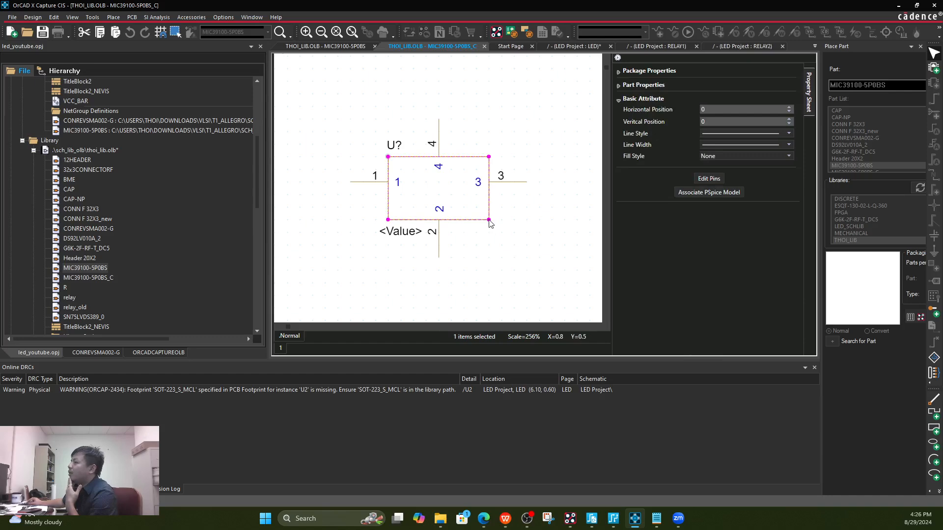
left_click_drag(489, 224, 488, 206)
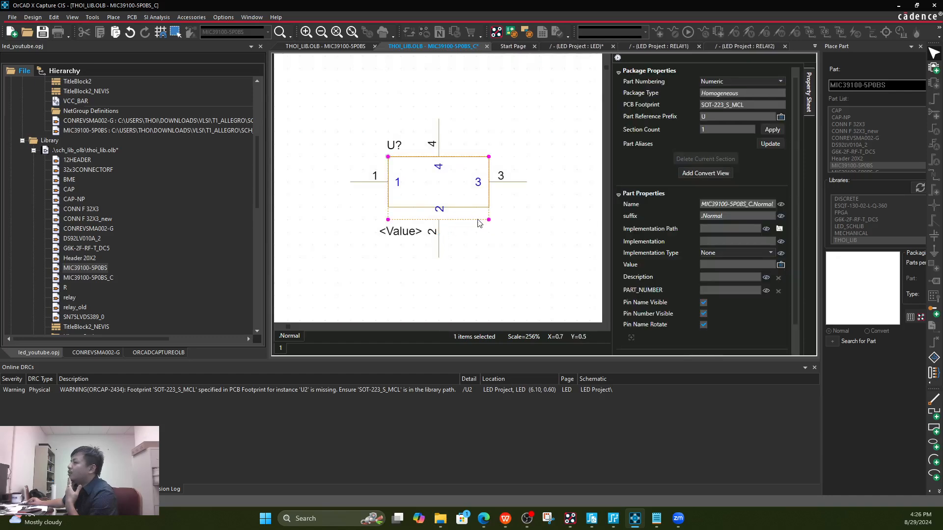
left_click(490, 225)
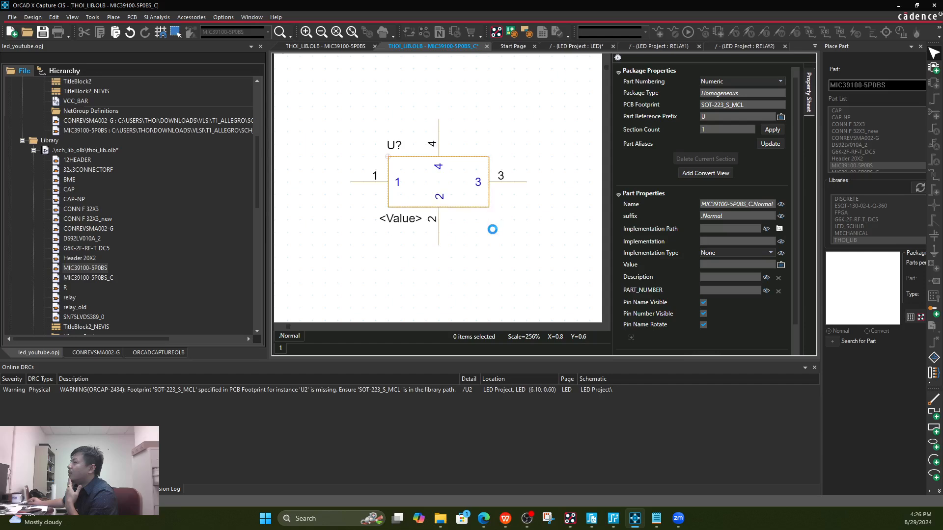
left_click(42, 33)
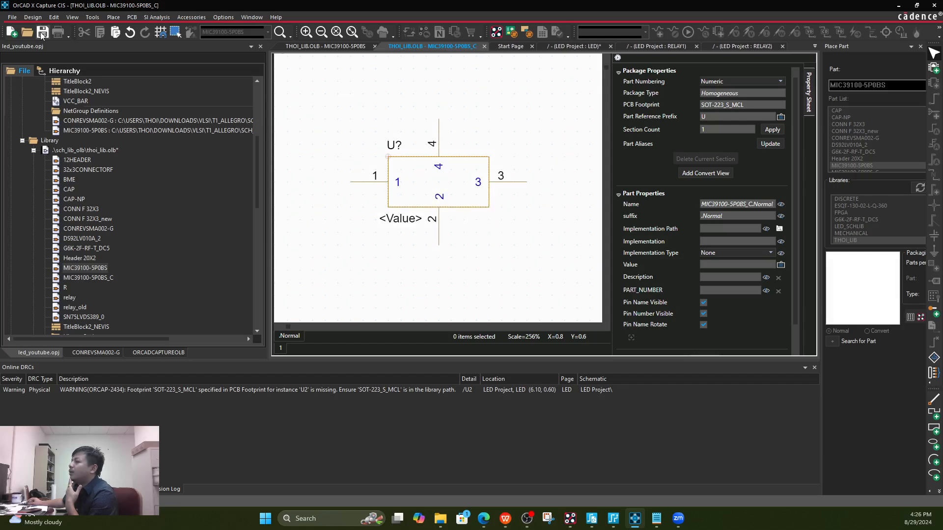
- Delete the old MIC39100-5P0BS instance U2 from the LED schematic page
scroll(110, 133, "up", 6)
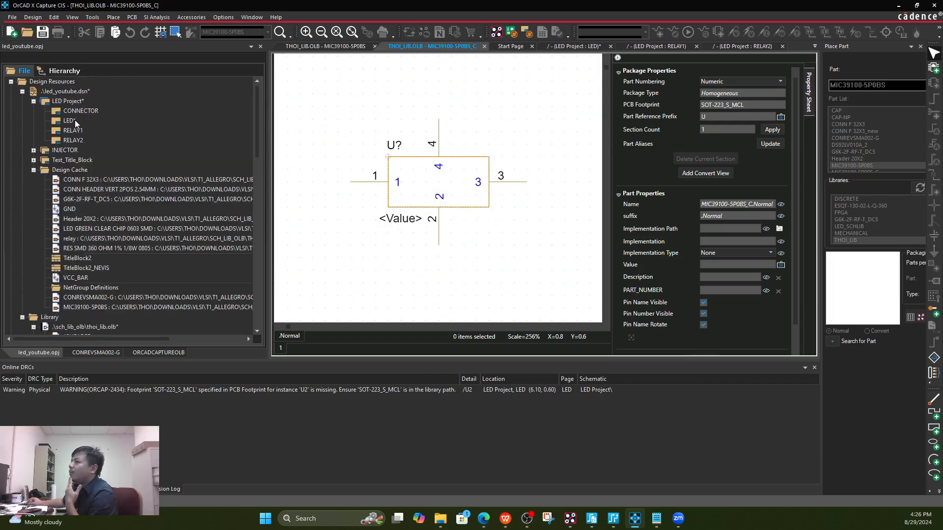
left_click(588, 46)
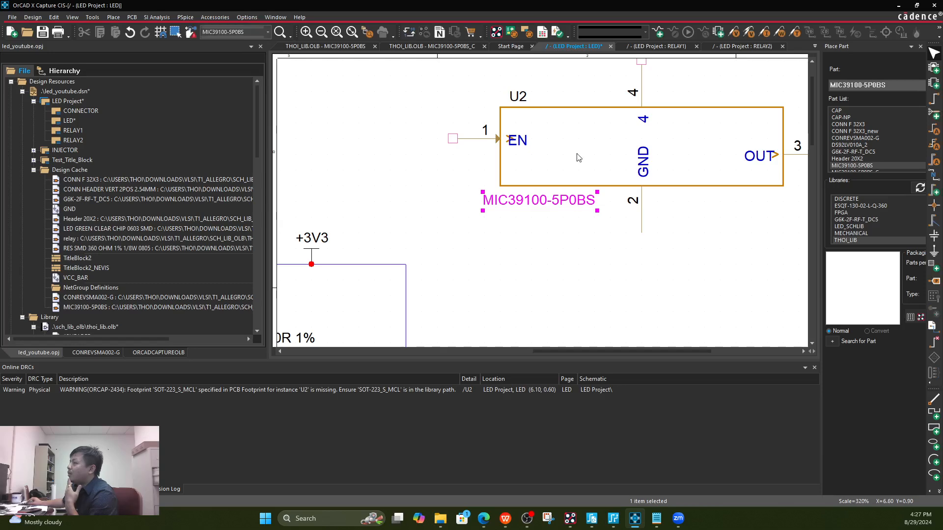
scroll(612, 206, "down", 2, "ctrl")
left_click(713, 154)
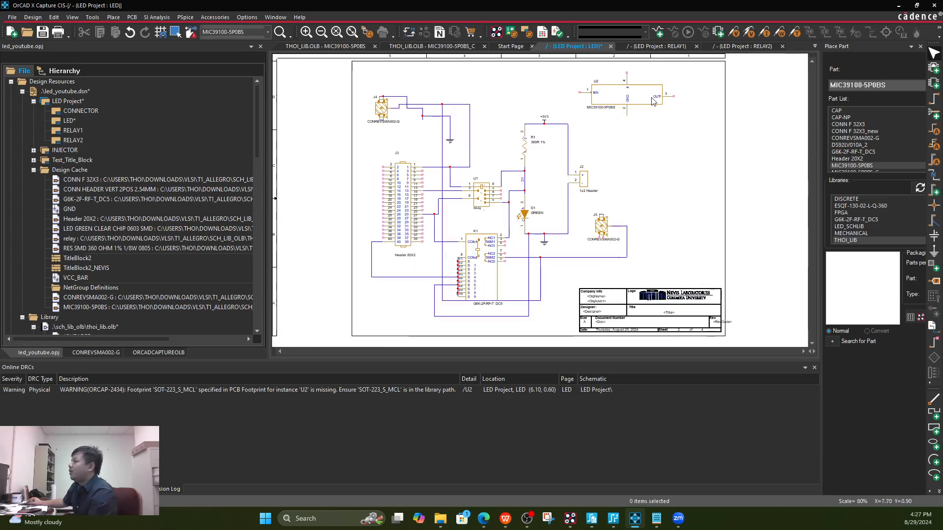
left_click(651, 101)
key("Delete")
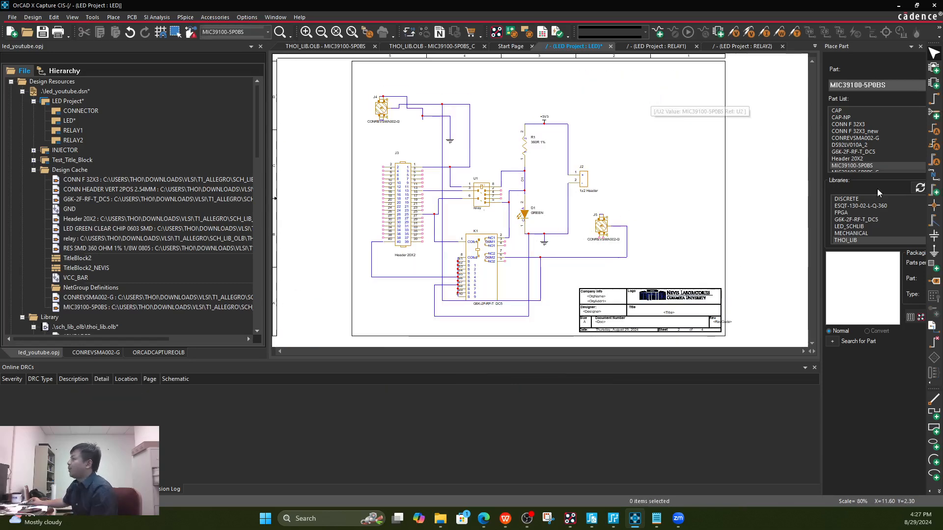
- Place one MIC39100-5P0BS_C from THOI_LIB in the empty area at the upper right of the LED schematic sheet
scroll(874, 155, "down", 2)
left_click(865, 139)
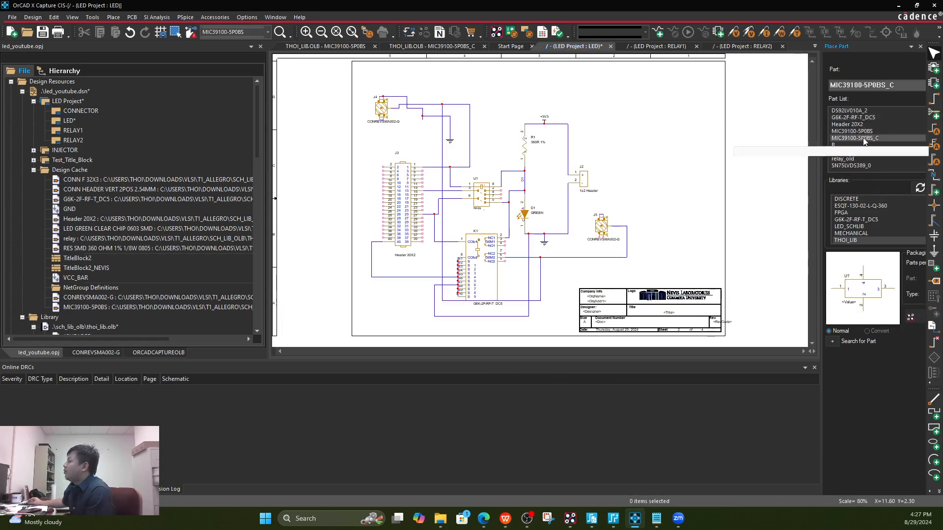
double_click(865, 139)
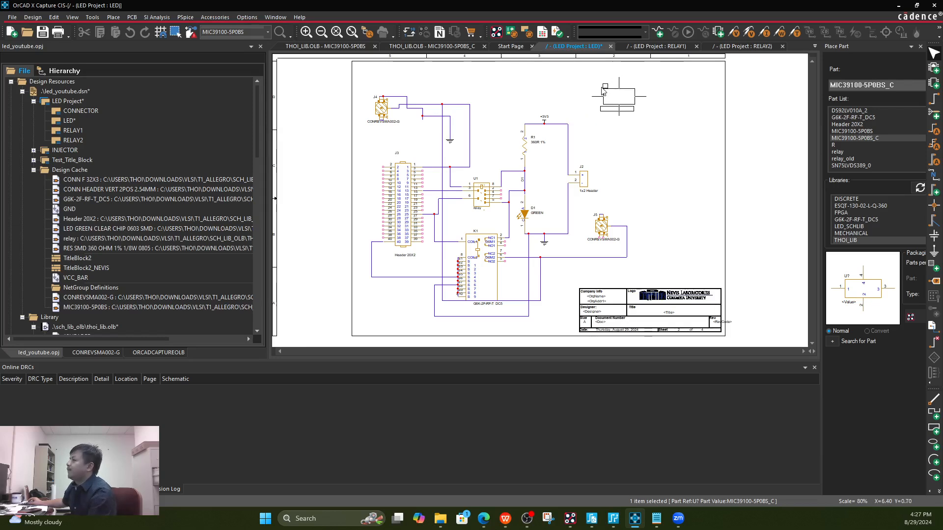
scroll(603, 91, "up", 1, "ctrl")
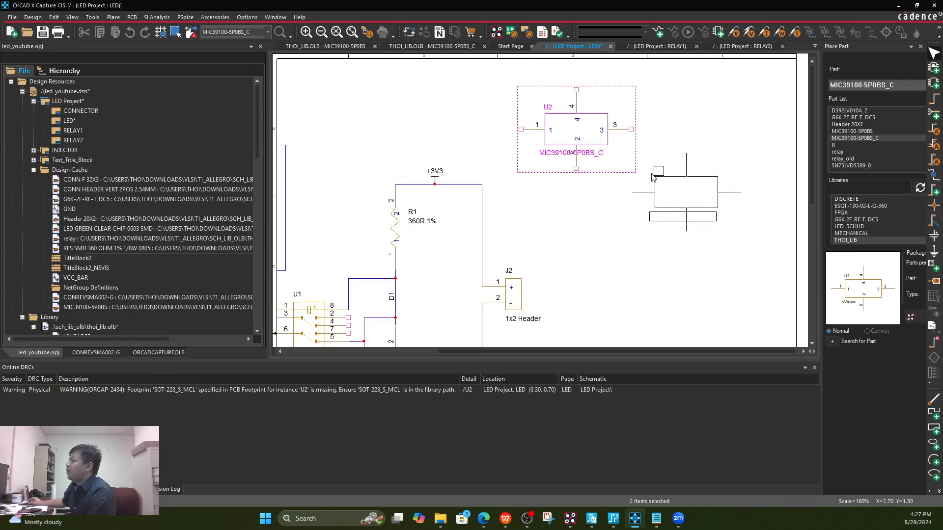
right_click(644, 173)
left_click(696, 184)
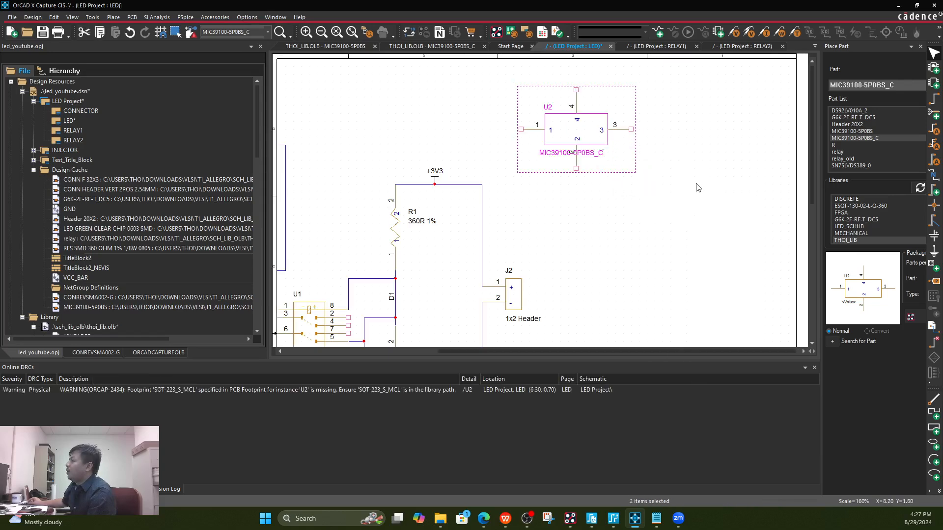
- Return to the MIC39100-5P0BS_C library part and shorten its body rectangle to about 0.2 high
left_click(656, 48)
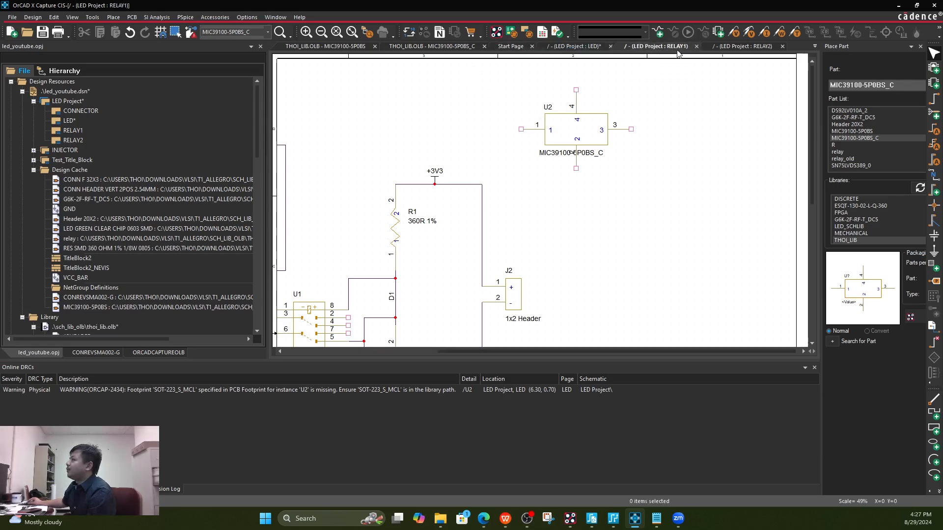
left_click(571, 45)
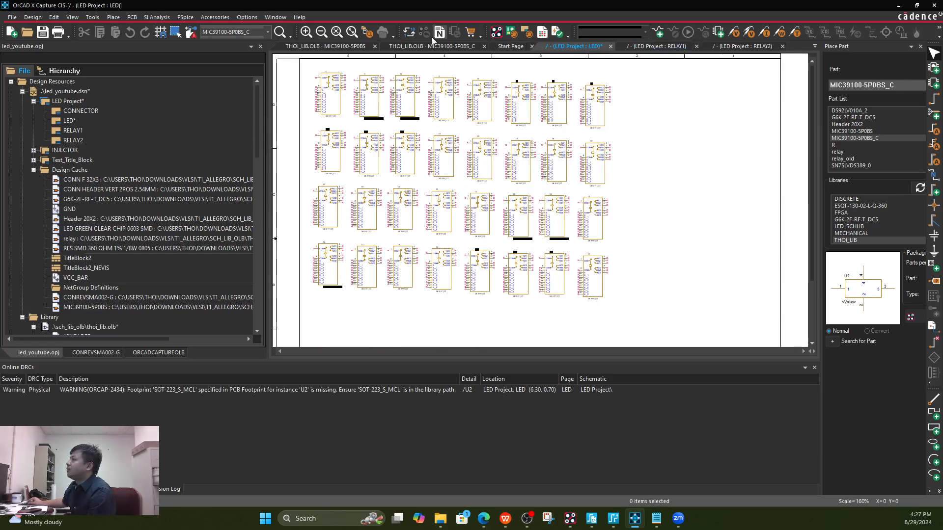
left_click(402, 46)
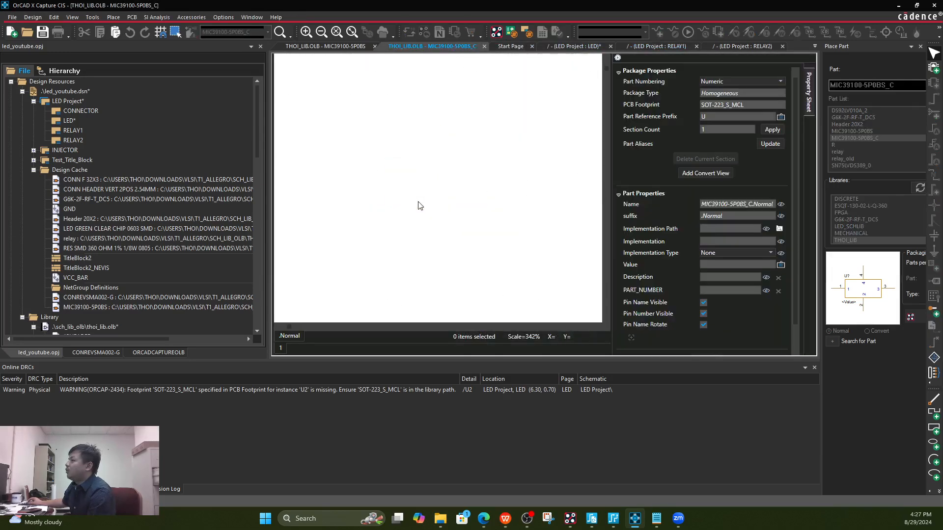
left_click(420, 213)
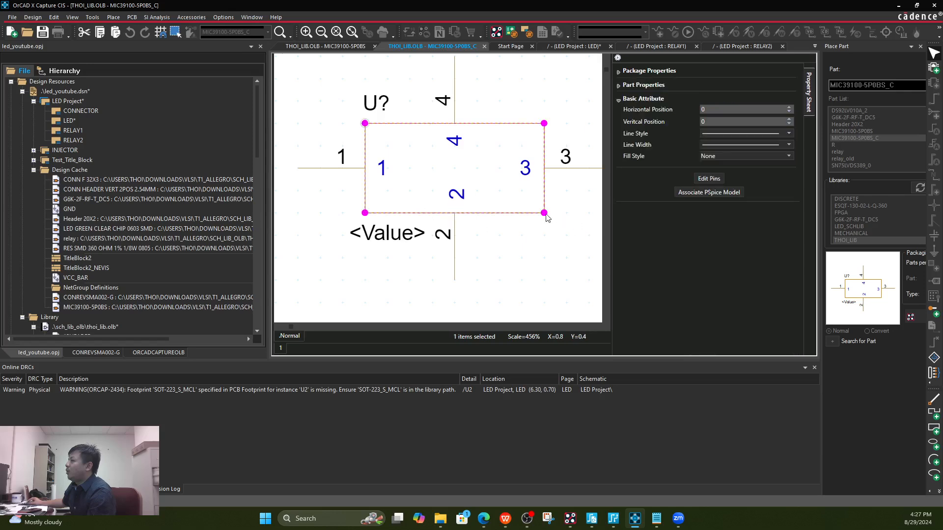
left_click_drag(543, 213, 543, 168)
left_click(544, 191)
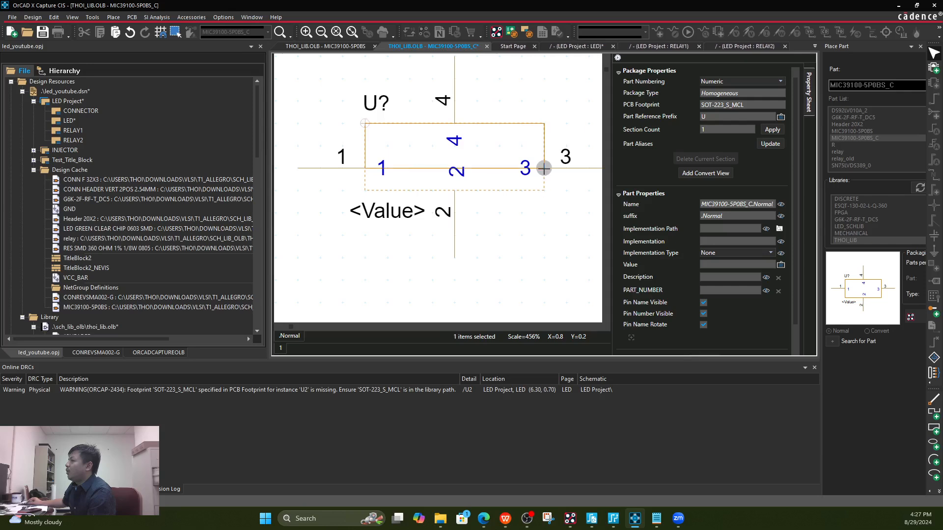
scroll(508, 194, "down", 1, "ctrl")
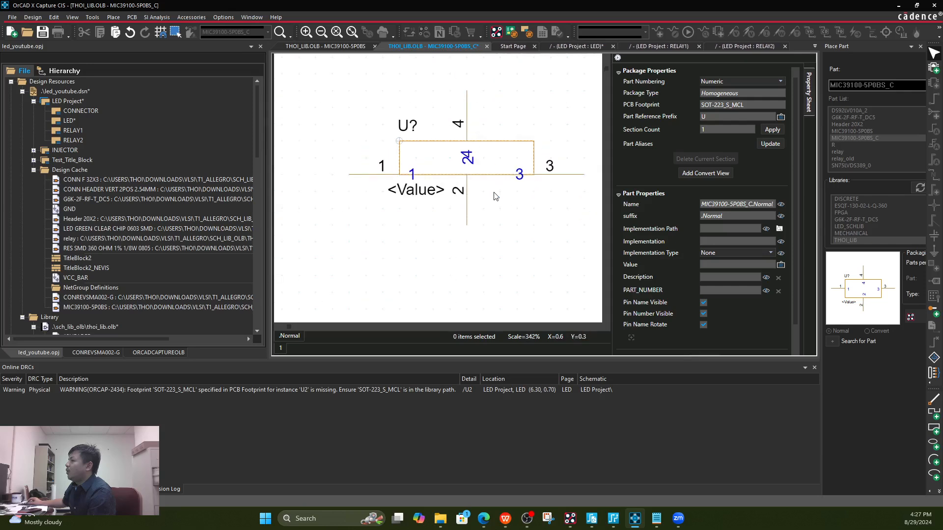
scroll(402, 164, "up", 1, "ctrl")
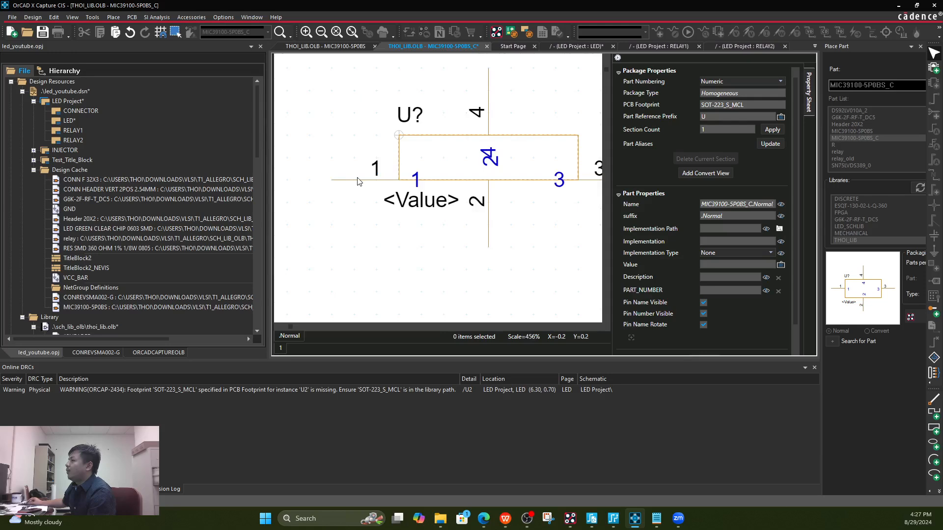
- Rearrange the symbol: pin 1 midway on the body's left edge, pin 2 about 0.2 from that edge, and the Value label further below
left_click(357, 161)
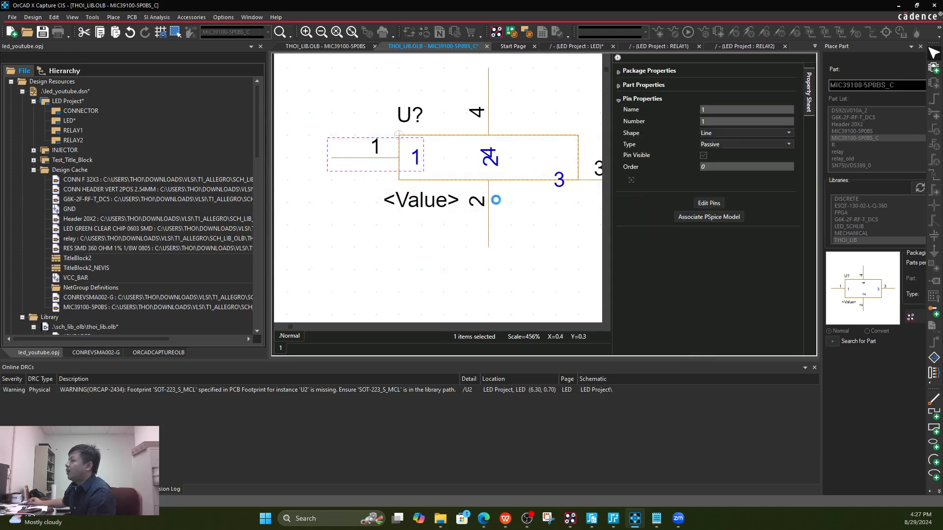
left_click(432, 201)
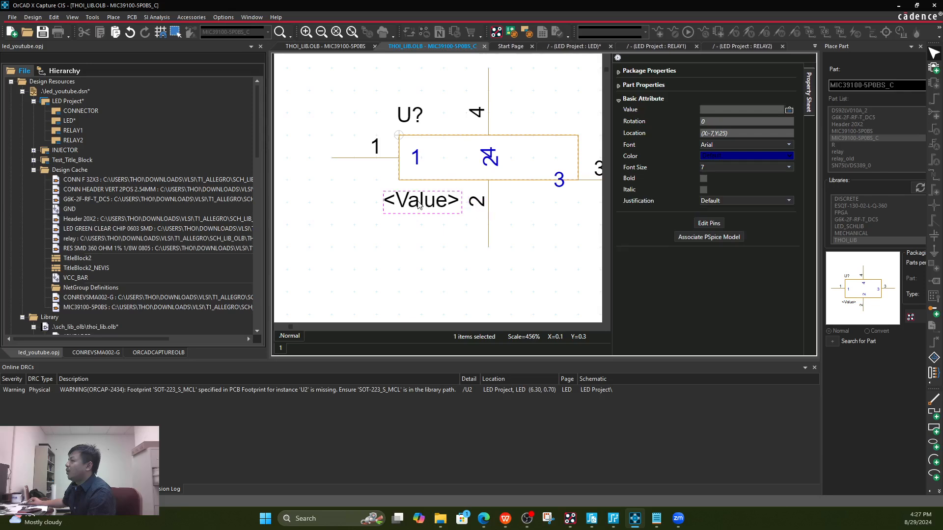
left_click_drag(414, 202, 384, 247)
left_click_drag(490, 228, 448, 221)
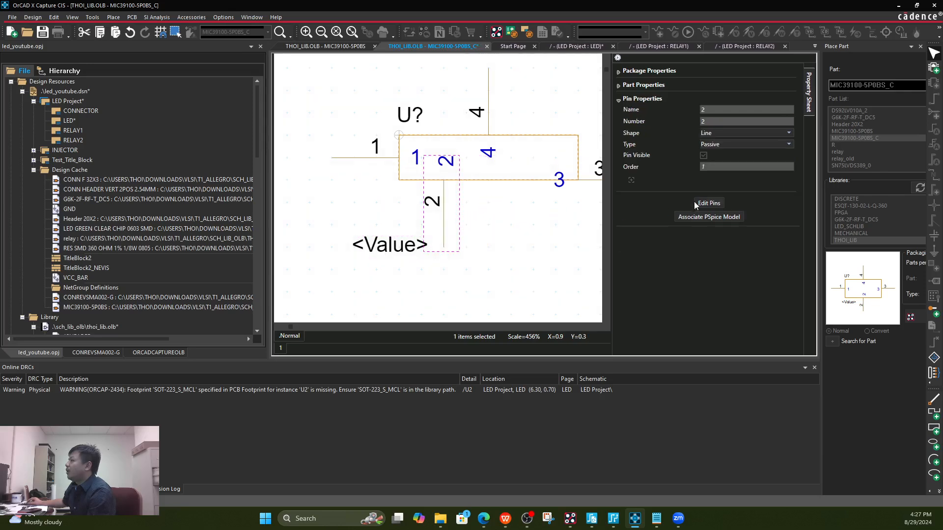
- Hide the part's pin names and move pin 4 left so it lines up above pin 2
left_click(617, 86)
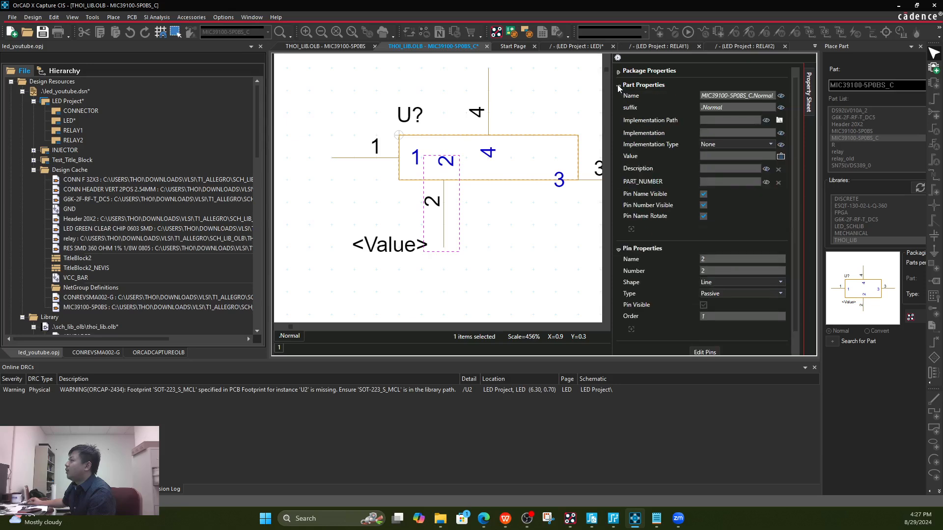
left_click(702, 194)
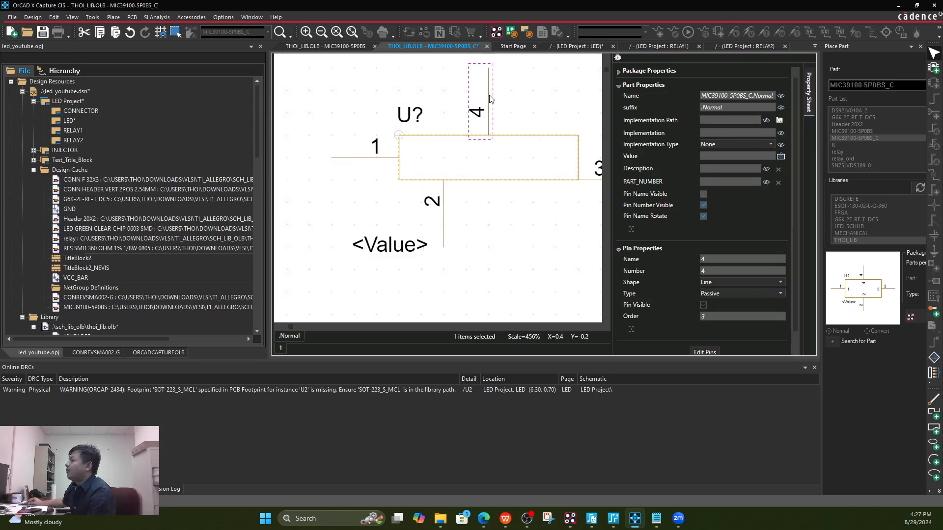
left_click_drag(490, 96, 444, 118)
scroll(444, 152, "down", 1, "ctrl")
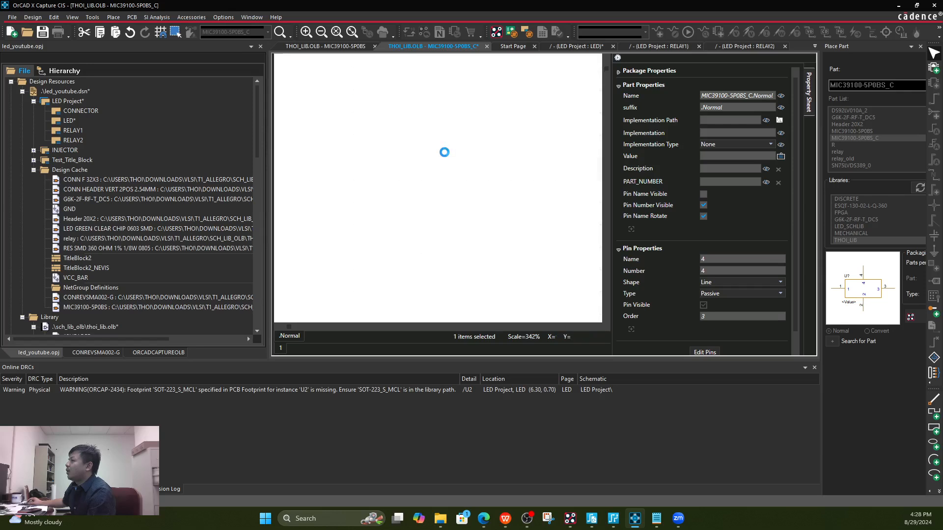
- Narrow the body rectangle to about 0.3 wide and move pin 3 to the middle of its right edge
left_click(545, 173)
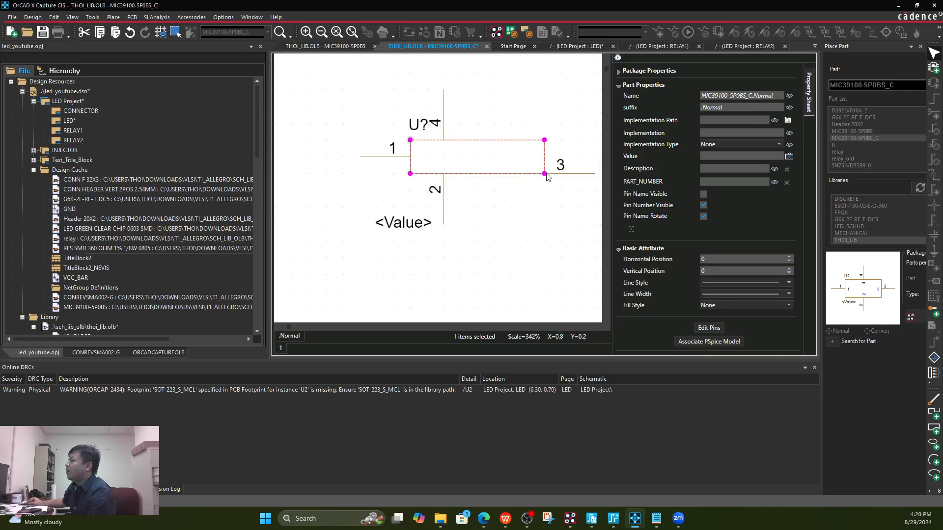
left_click_drag(545, 173, 461, 173)
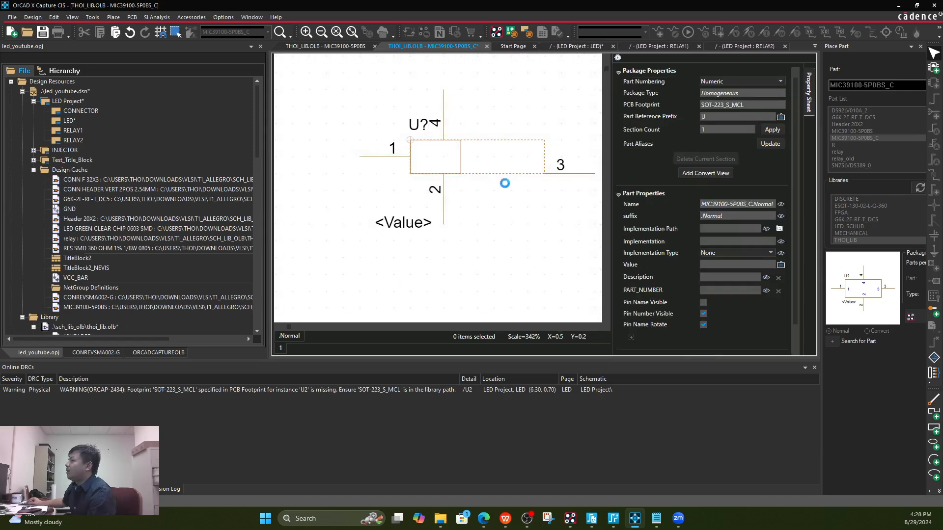
left_click(545, 167)
left_click_drag(543, 172, 500, 162)
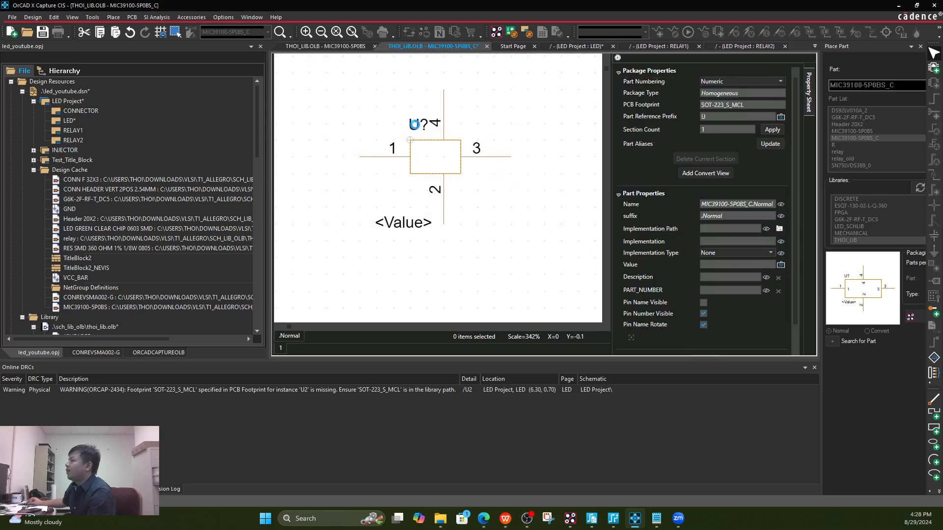
- Move the U? reference label left, clear of pin 4, and widen the body rectangle to about 0.4
mouse_move(415, 125)
left_mouse_down()
mouse_move(394, 123)
mouse_move(402, 131)
left_mouse_up()
left_click(482, 121)
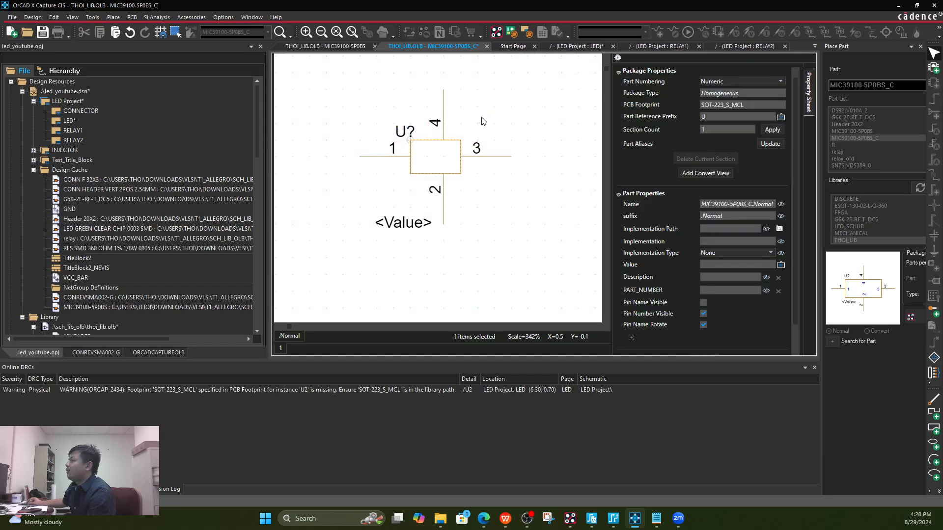
left_click(435, 122)
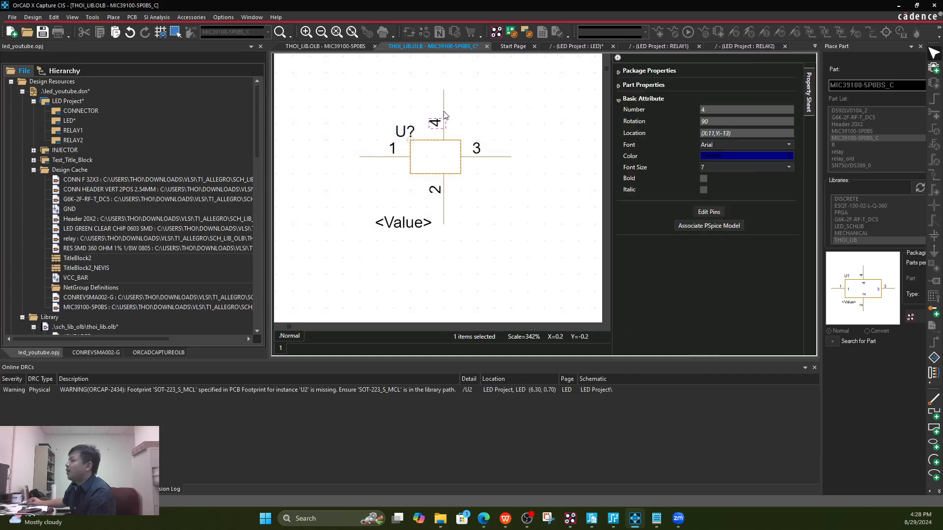
left_click(443, 114)
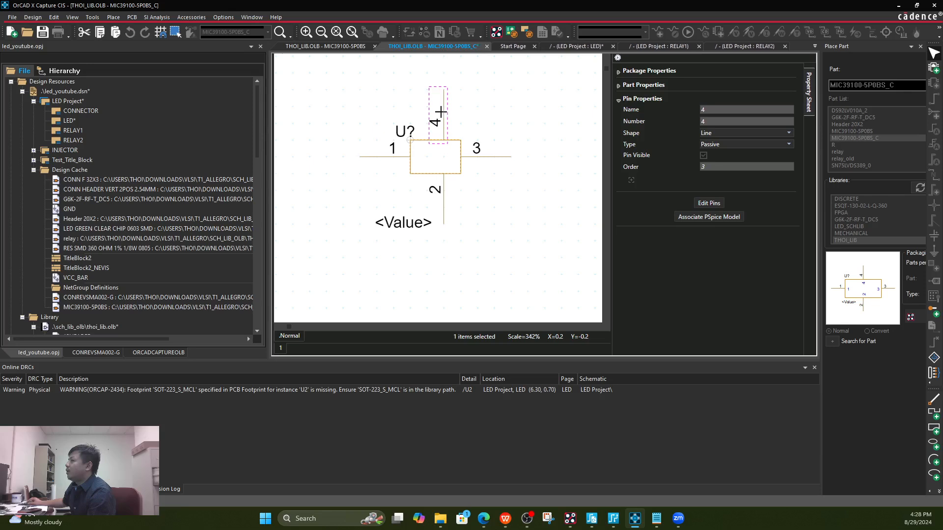
left_click(451, 149)
key("i")
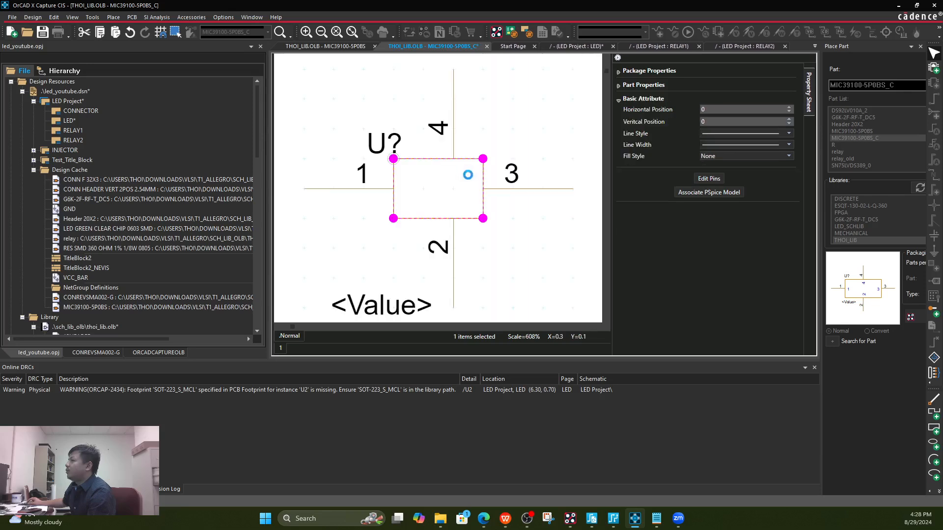
left_click_drag(483, 218, 511, 217)
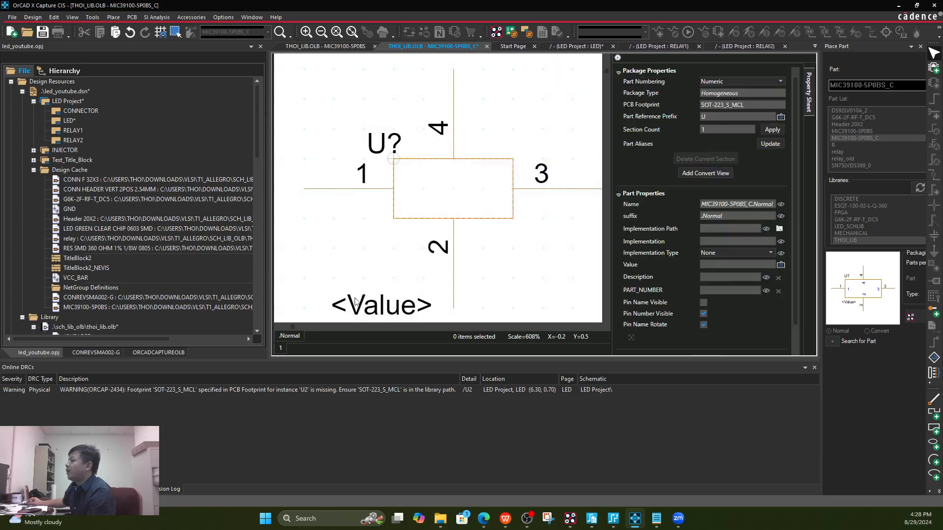
- Move the Value label up to the left of pin 2 and save the part
left_click_drag(355, 301, 340, 235)
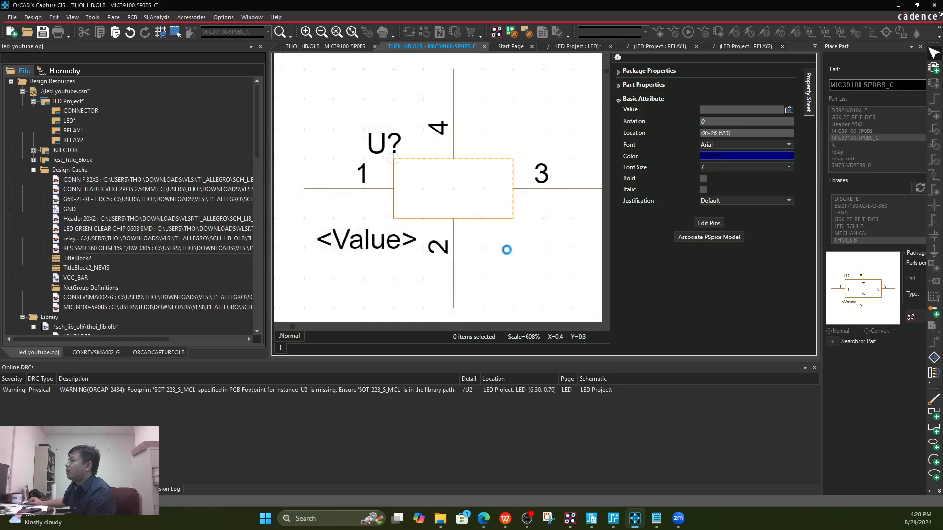
left_click(43, 32)
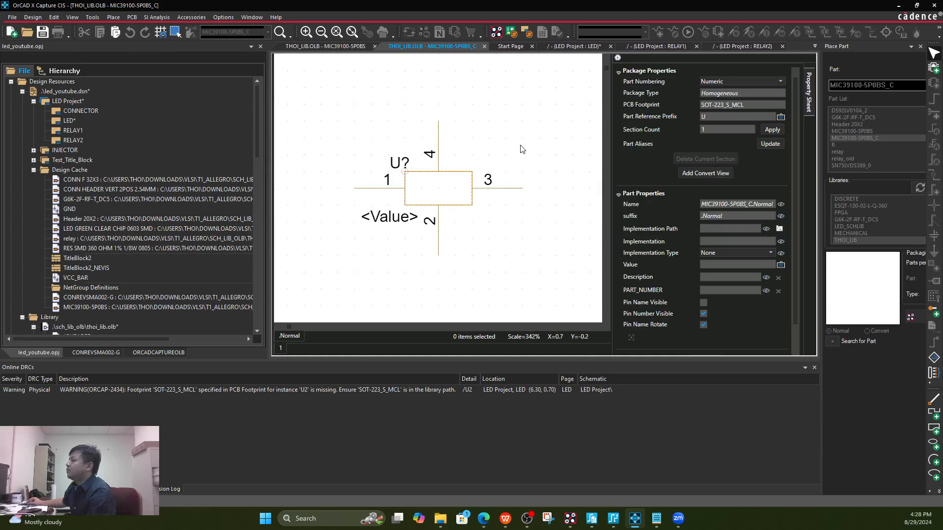
- Copy MIC39100-5P0BS from the part's Name property into its Value property
left_click(736, 204)
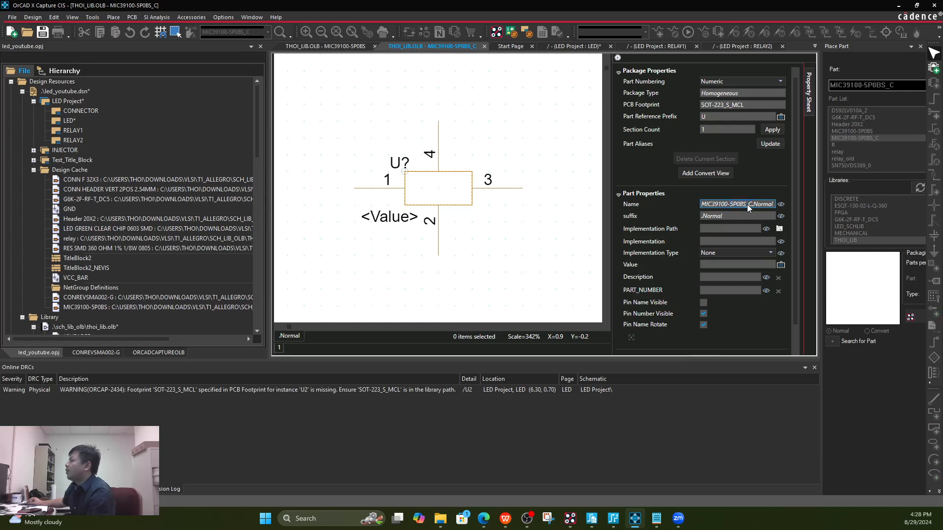
left_click_drag(744, 204, 688, 204)
key("ctrl+c")
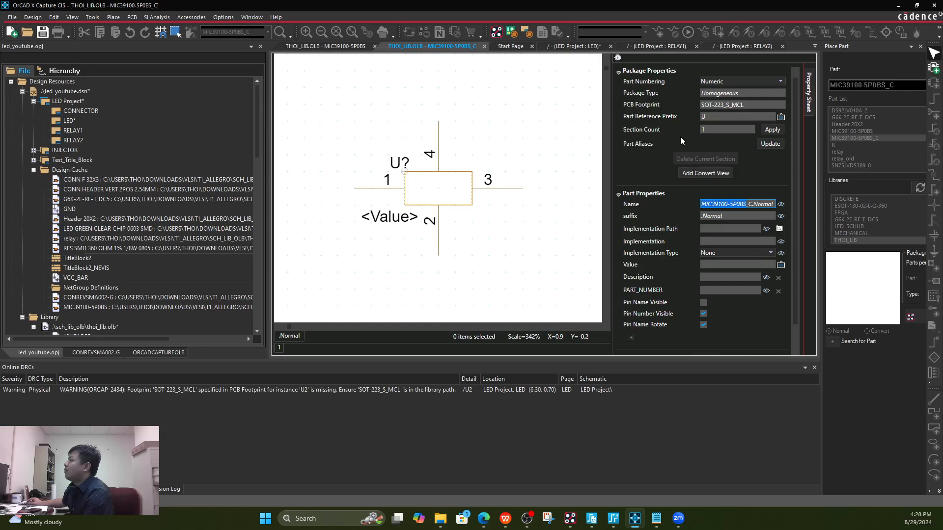
scroll(681, 141, "down", 1)
left_click(732, 238)
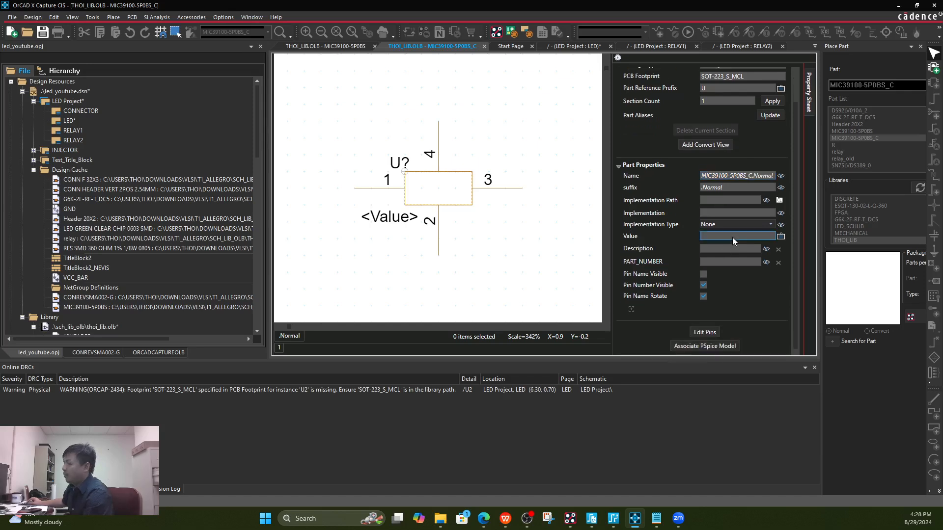
key("ctrl+v")
left_click(567, 259)
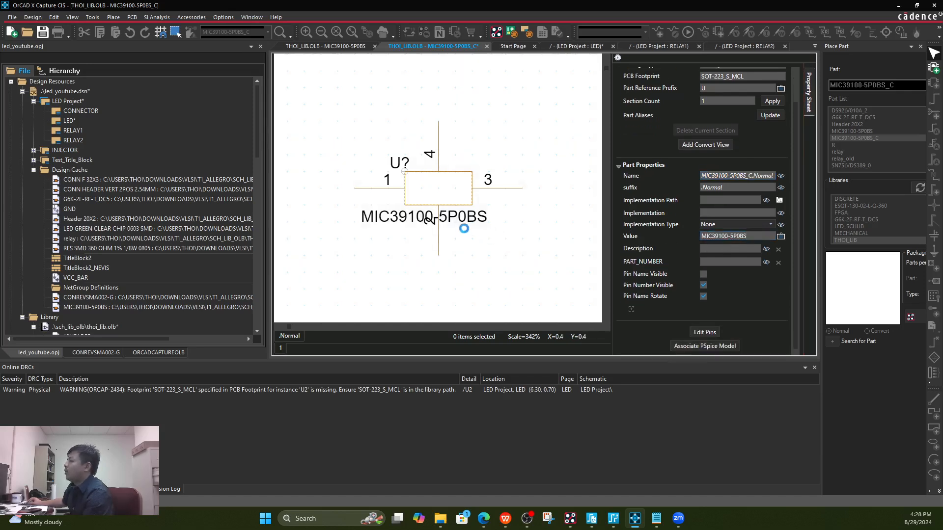
- Move the MIC39100-5P0BS value label left, clear of pin 2, and save the part
left_click_drag(462, 218, 391, 217)
left_click(524, 221)
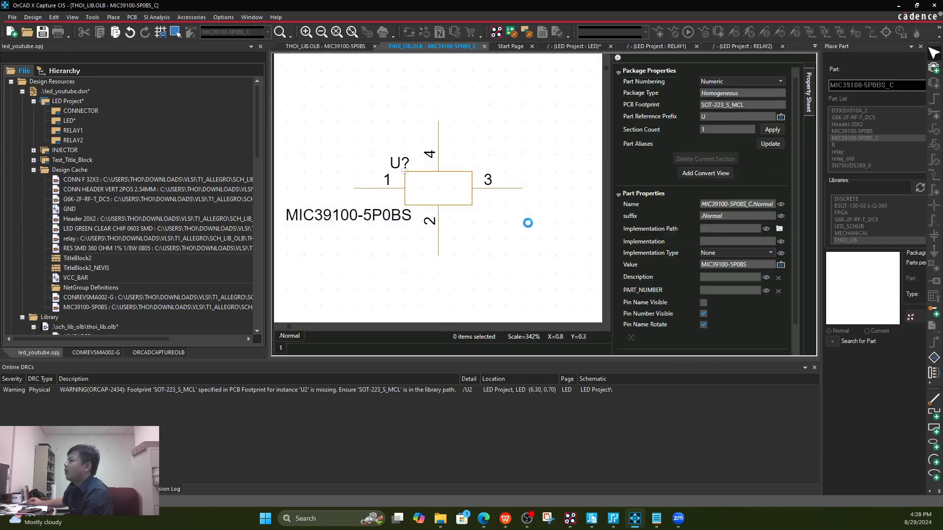
left_click(42, 33)
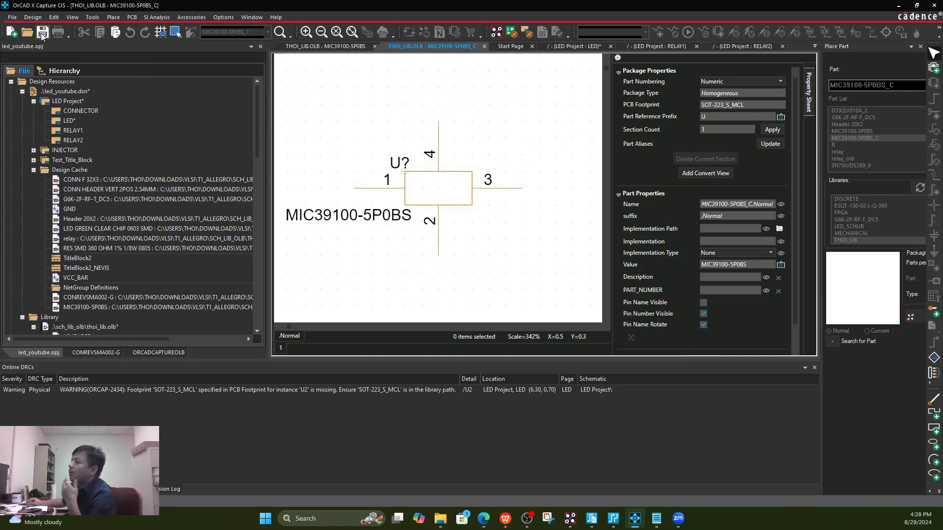
- Go back to the LED schematic page, select the placed U2, and save the design
left_click(569, 46)
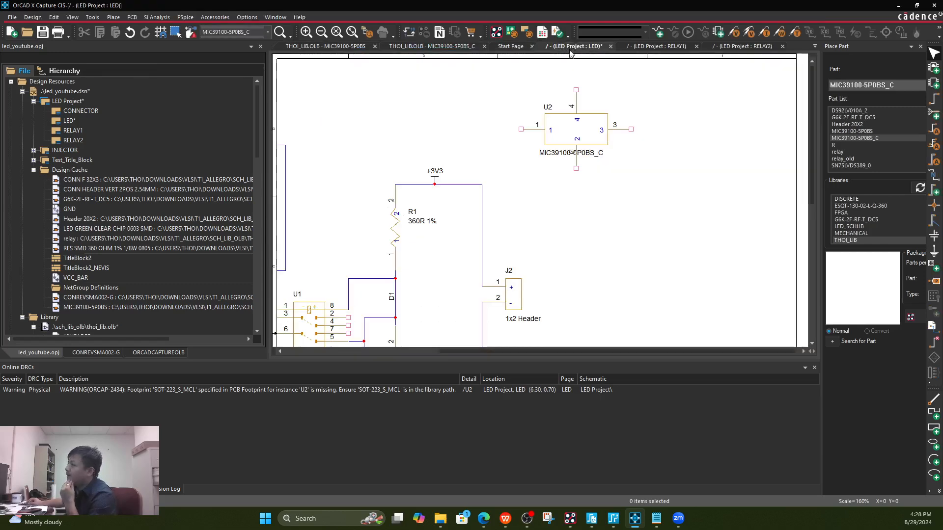
left_click(573, 131)
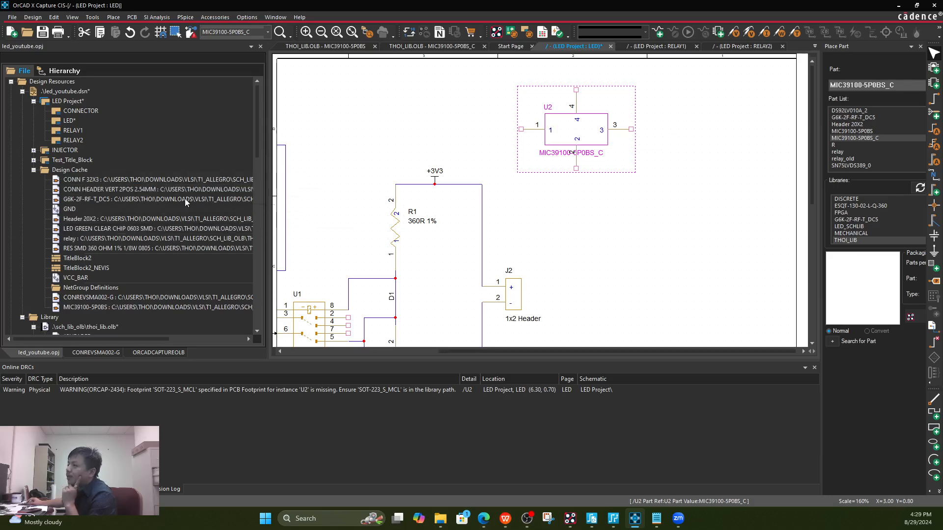
left_click(68, 121)
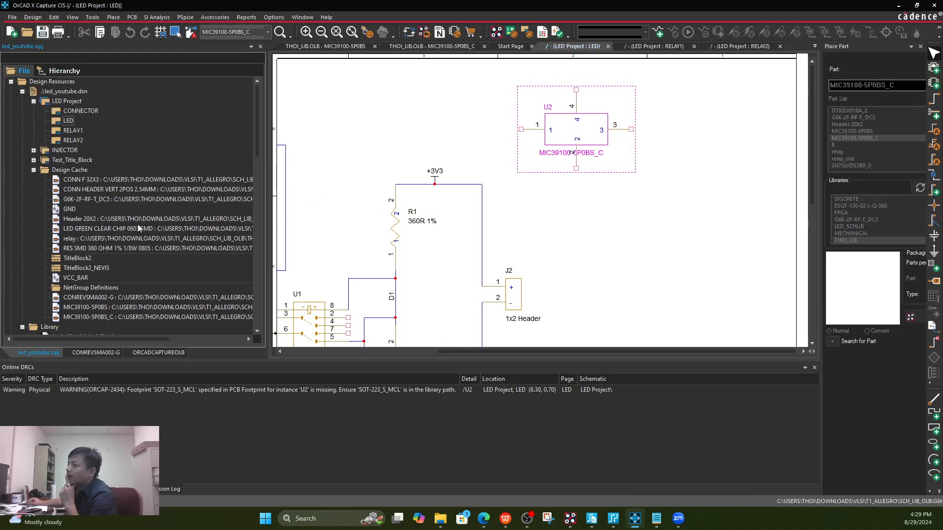
- Update MIC39100-5P0BS_C in the design cache from its library and accept saving the whole design
scroll(199, 281, "down", 1)
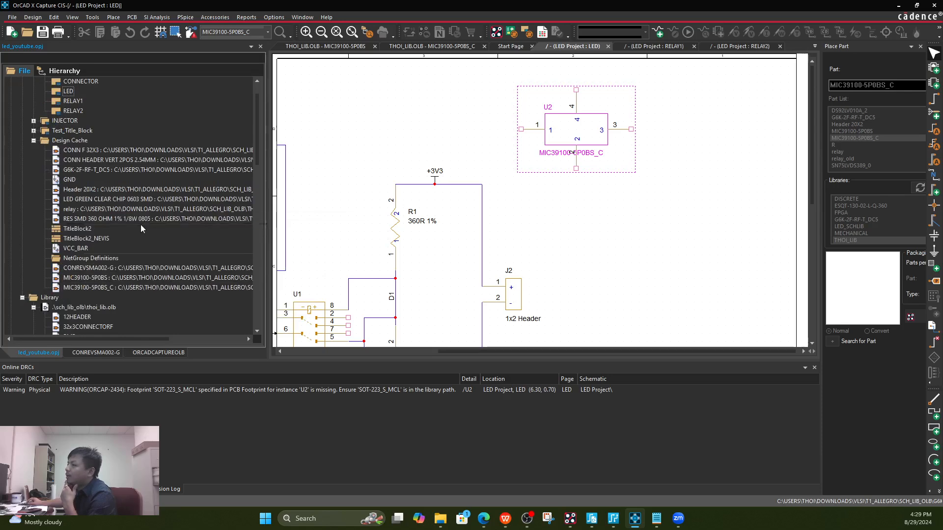
left_click(148, 291)
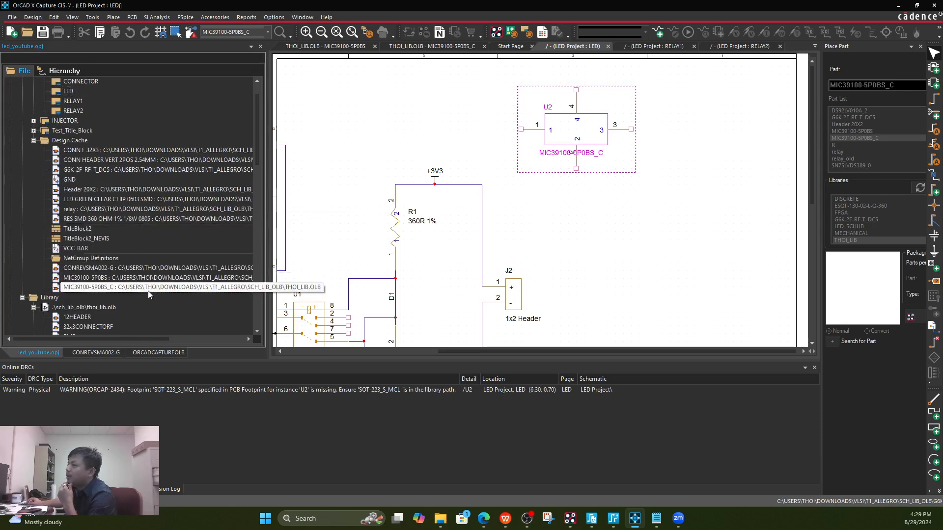
right_click(148, 290)
left_click(210, 308)
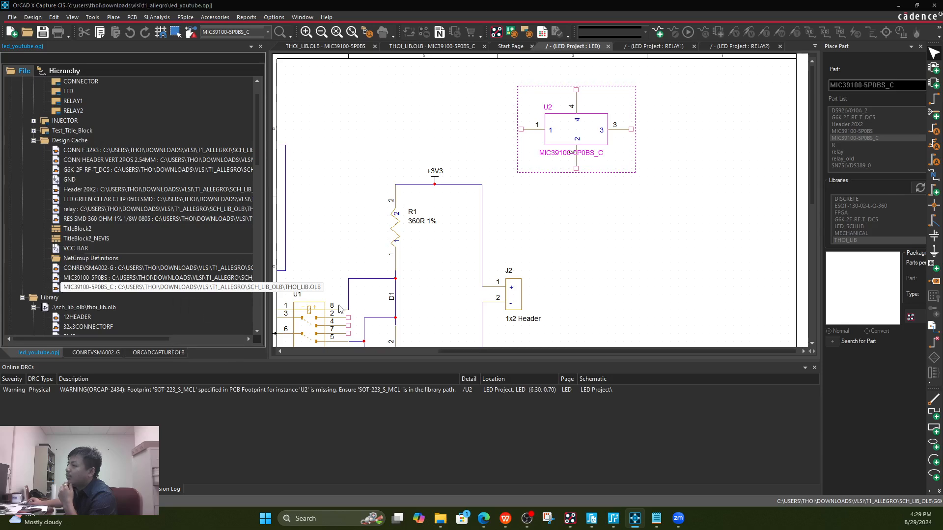
left_click(481, 274)
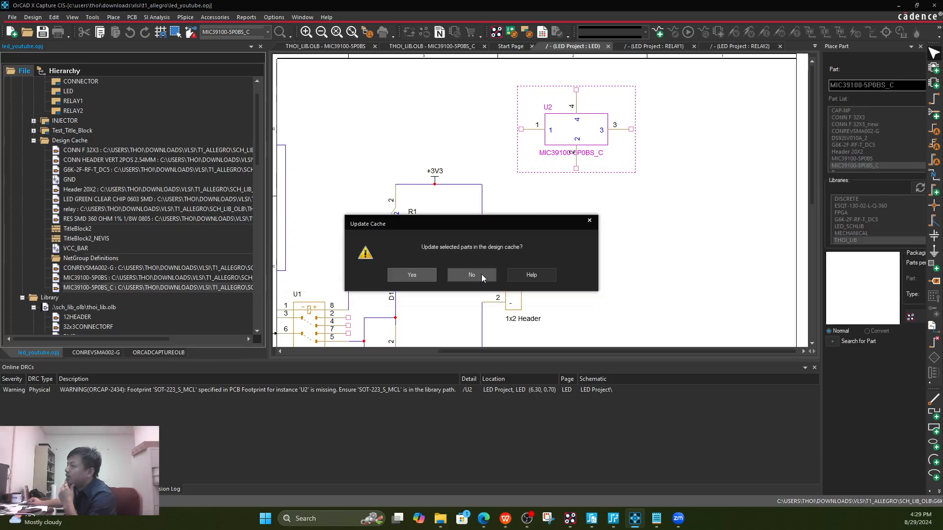
left_click(417, 274)
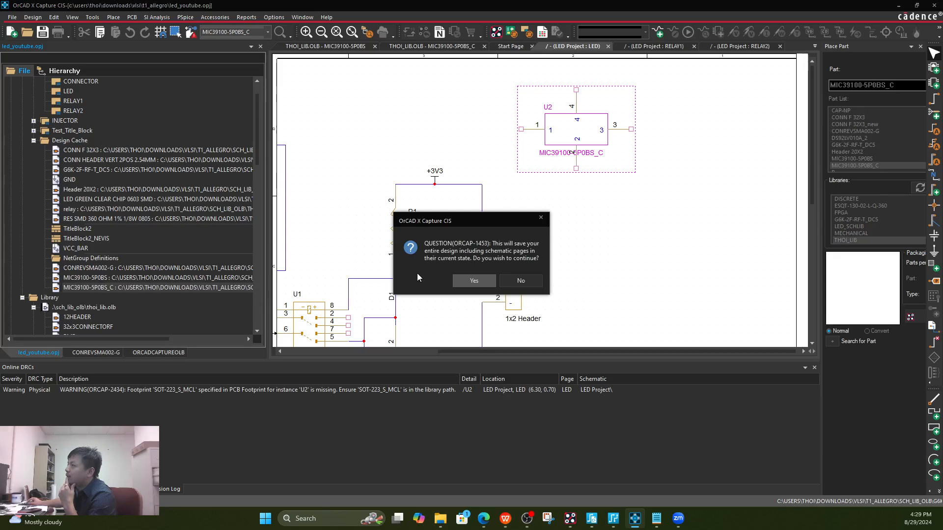
left_click(474, 282)
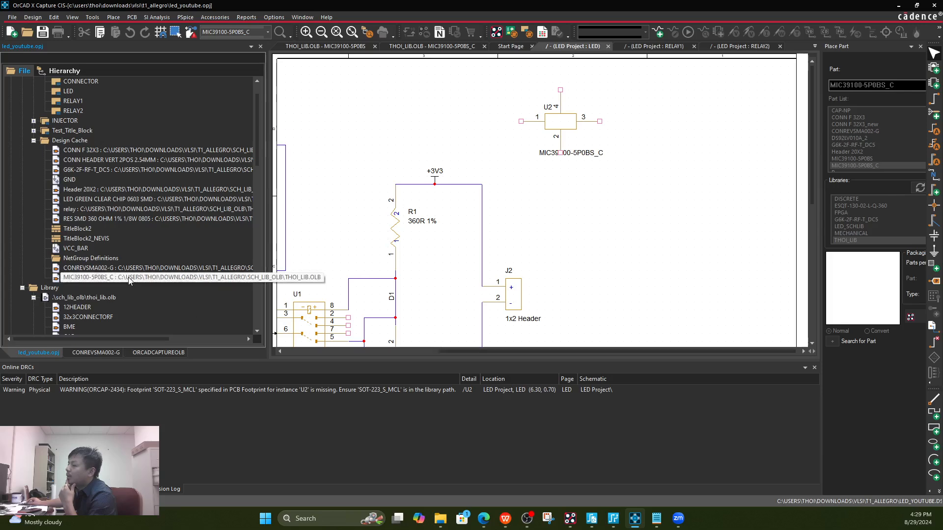
- Replace the MIC39100-5P0BS_C cache entry with its library version, replacing schematic part properties and preserving the Refdes, and select U2
right_click(150, 278)
left_click(184, 285)
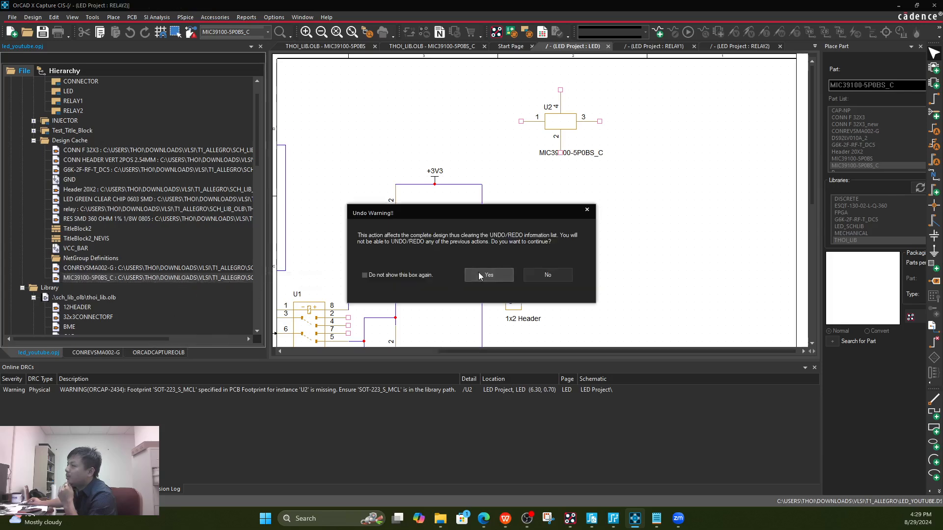
left_click(479, 274)
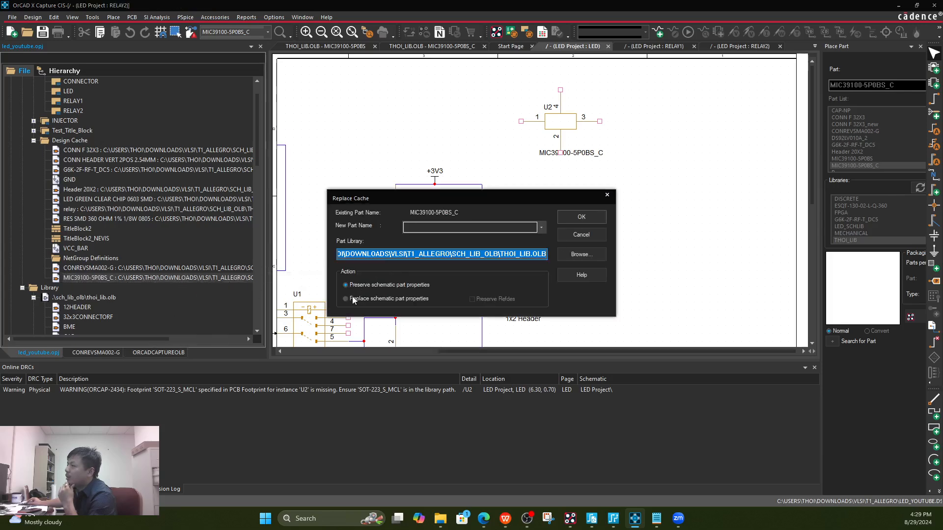
left_click(347, 299)
left_click(472, 299)
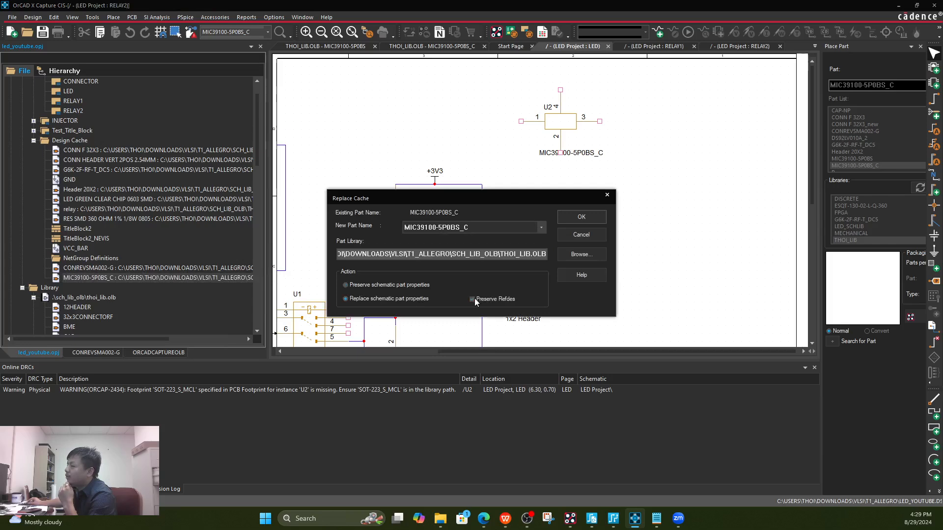
left_click(573, 217)
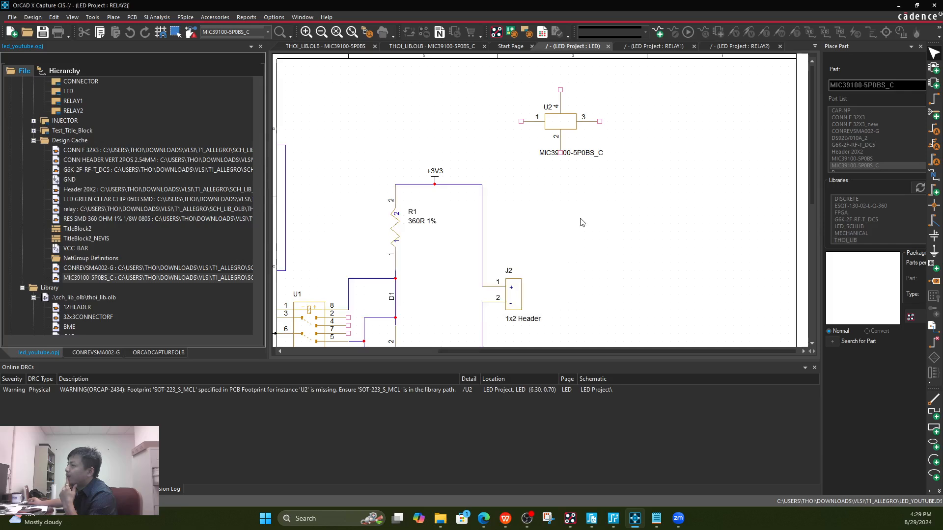
left_click(469, 279)
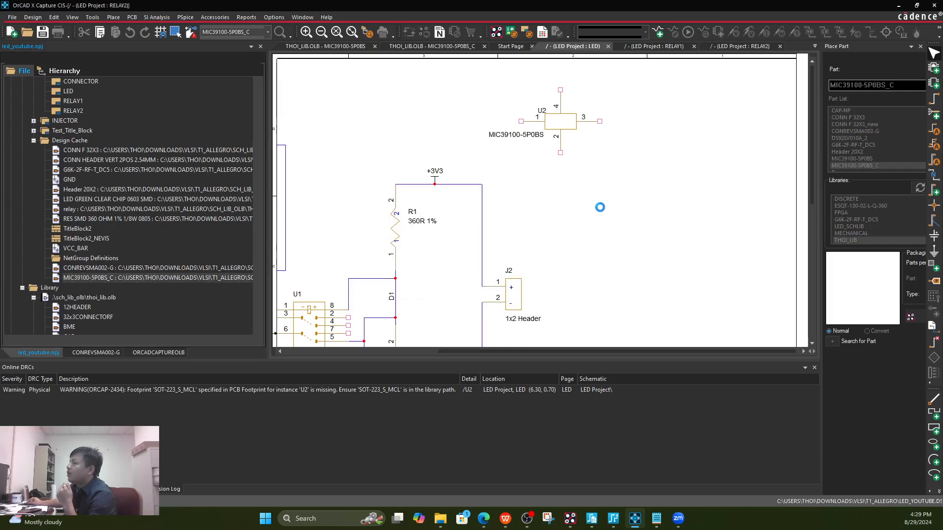
left_click(567, 131)
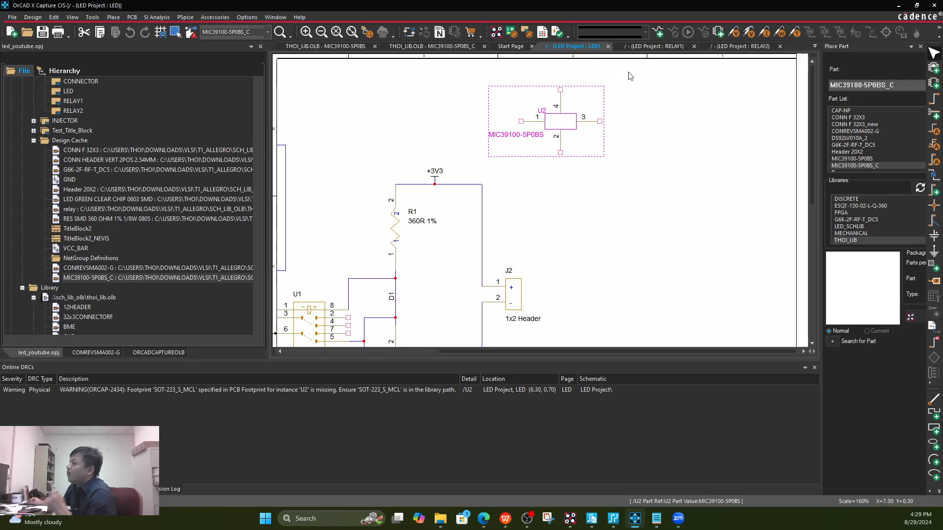
- Return to the MIC39100-5P0BS_C library symbol and set pin 4's shape to Short
left_click(652, 46)
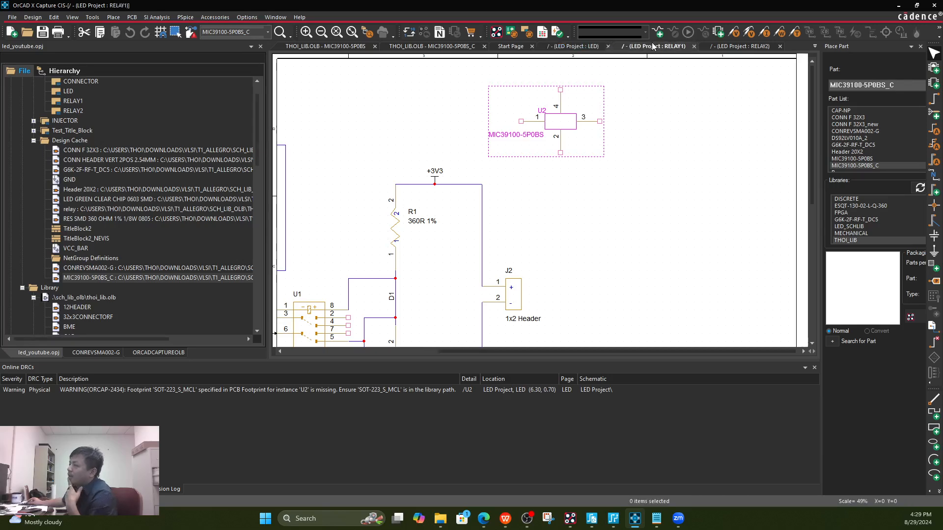
left_click(431, 44)
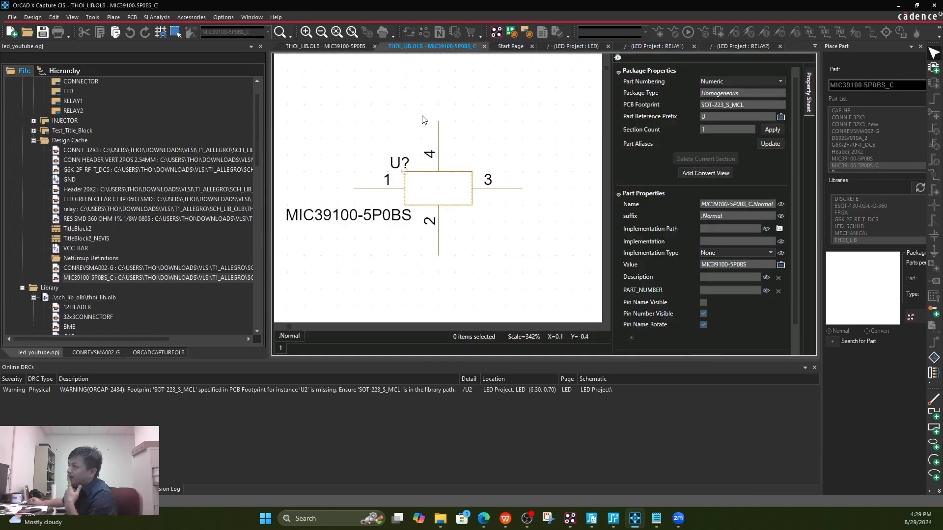
left_click(440, 139)
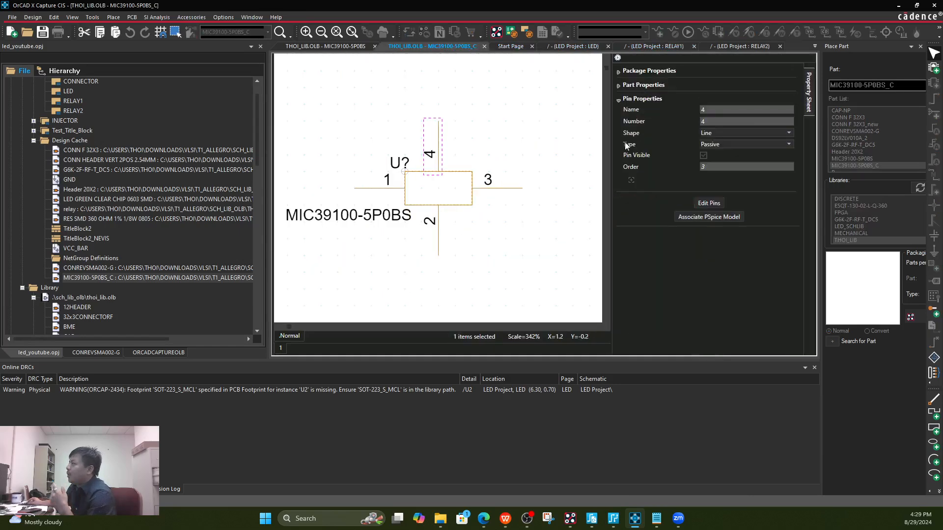
left_click(732, 134)
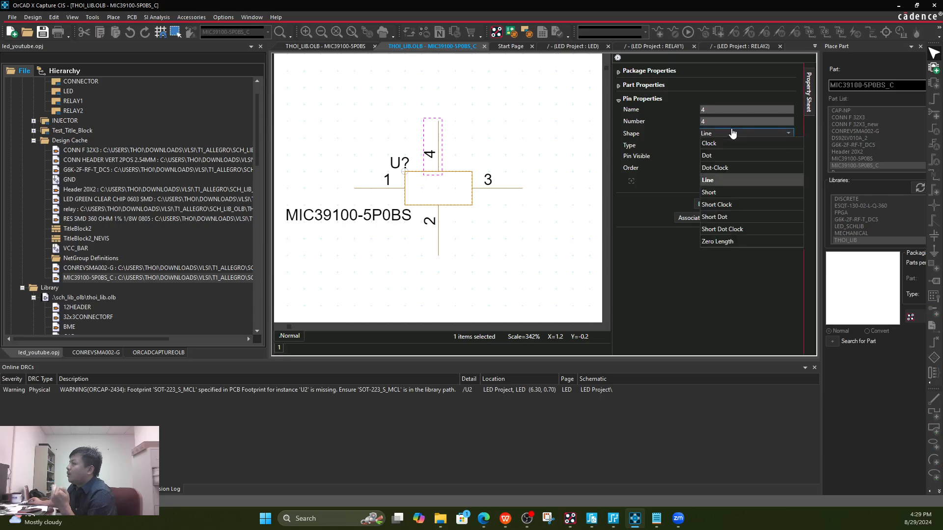
left_click(732, 181)
left_click(505, 184)
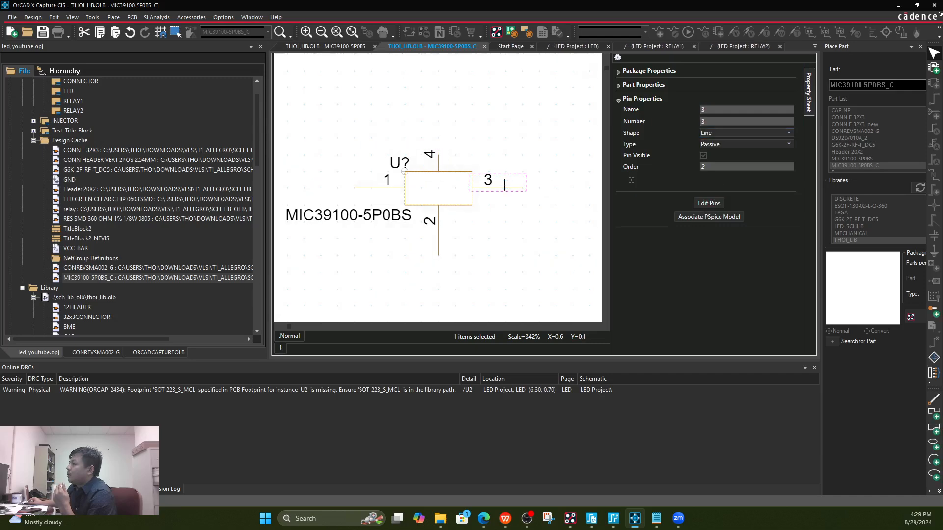
left_click(439, 243, "ctrl")
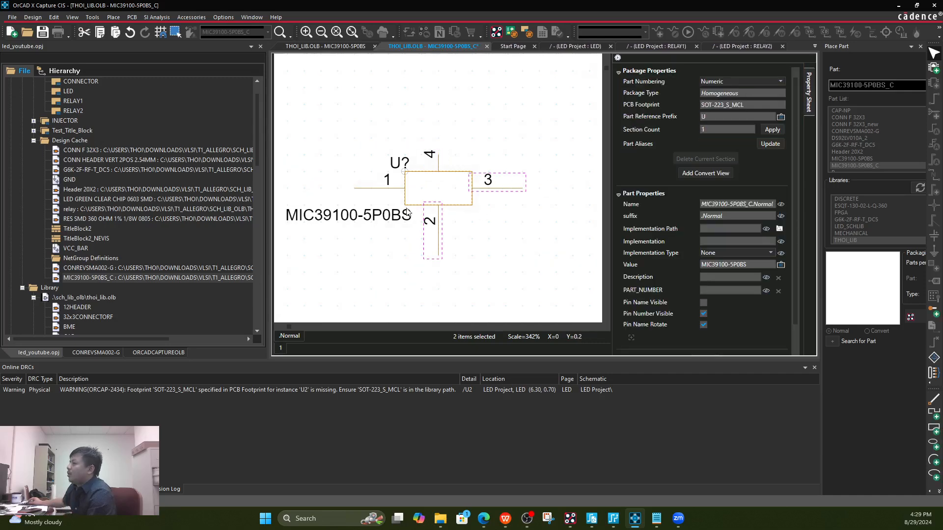
left_click(374, 189, "ctrl")
- Delete the long pins 3, 1 and 2 from the symbol, keeping pin 4
left_click(512, 189)
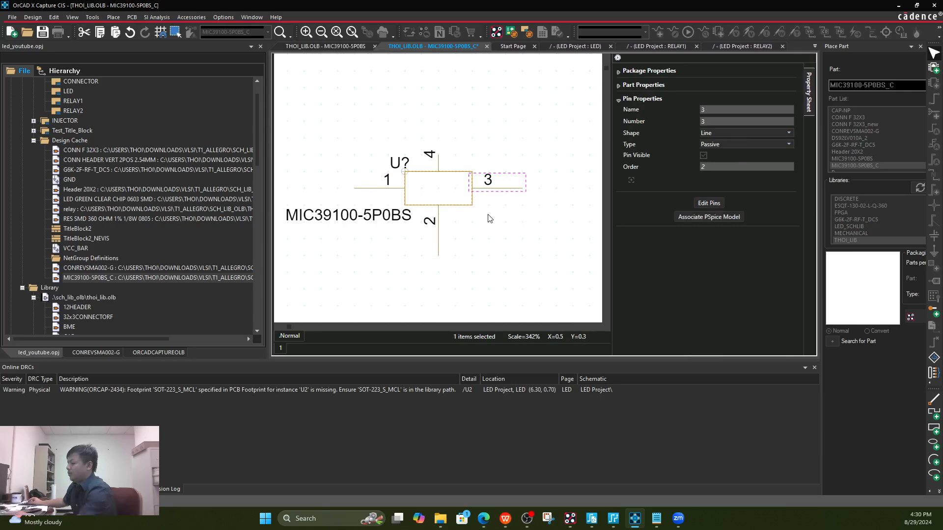
left_click(461, 230)
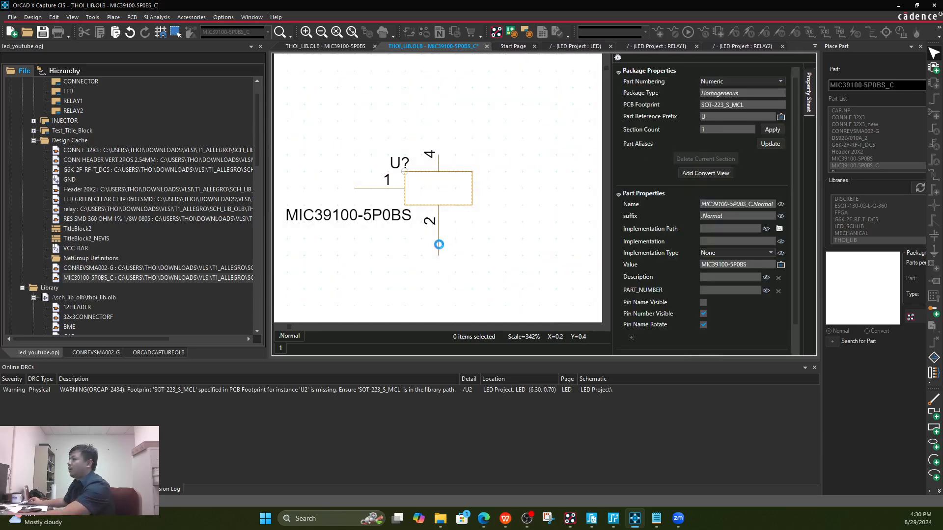
left_click(438, 244)
left_click(374, 187)
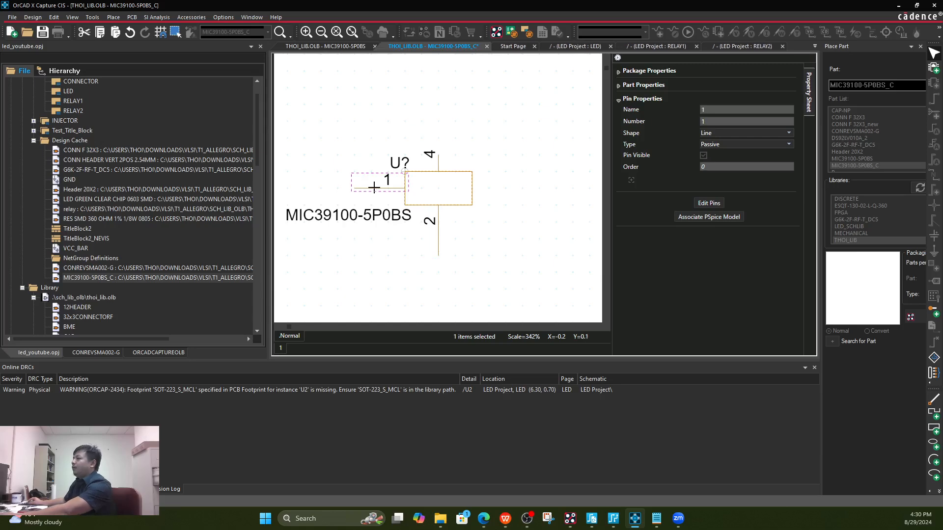
key("Delete")
left_click(437, 241)
key("Delete")
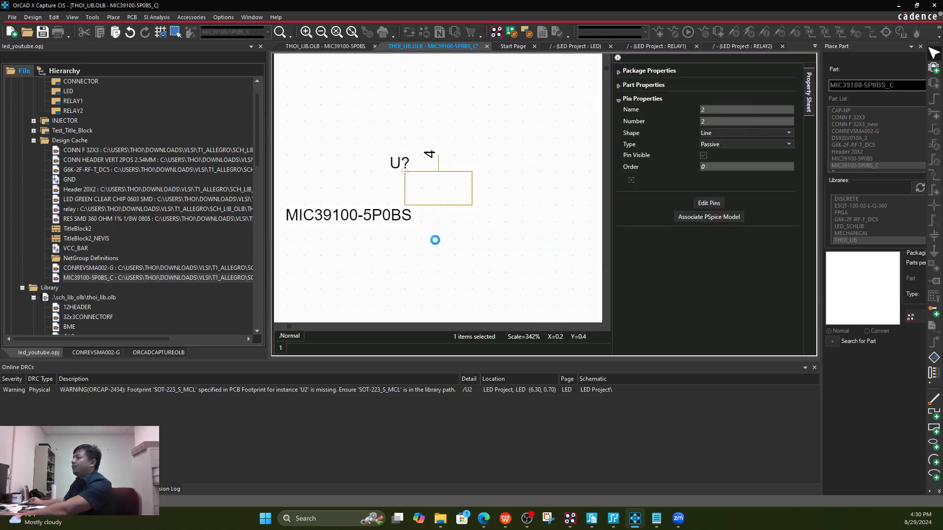
- Place a new passive pin with name 1, number 1 and shape Short on the left side of the symbol body
left_click(114, 17)
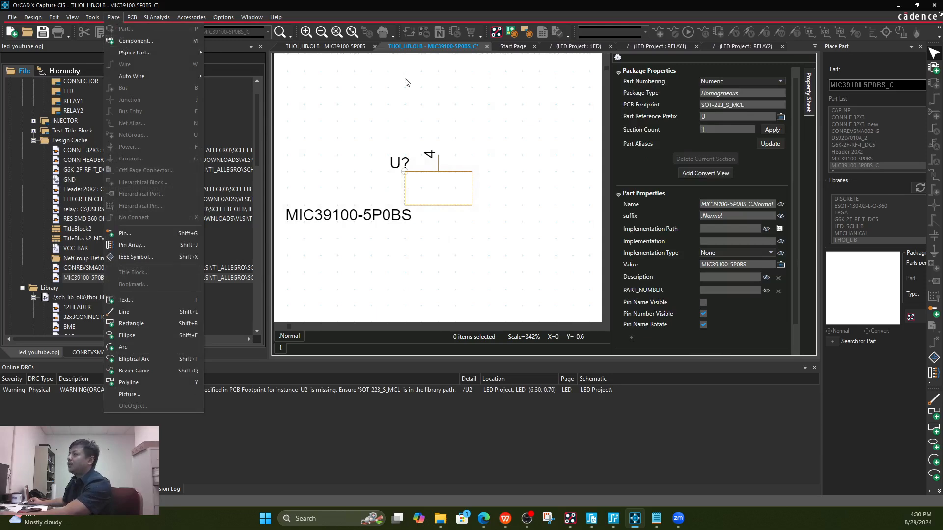
left_click(406, 83)
key("shift+g")
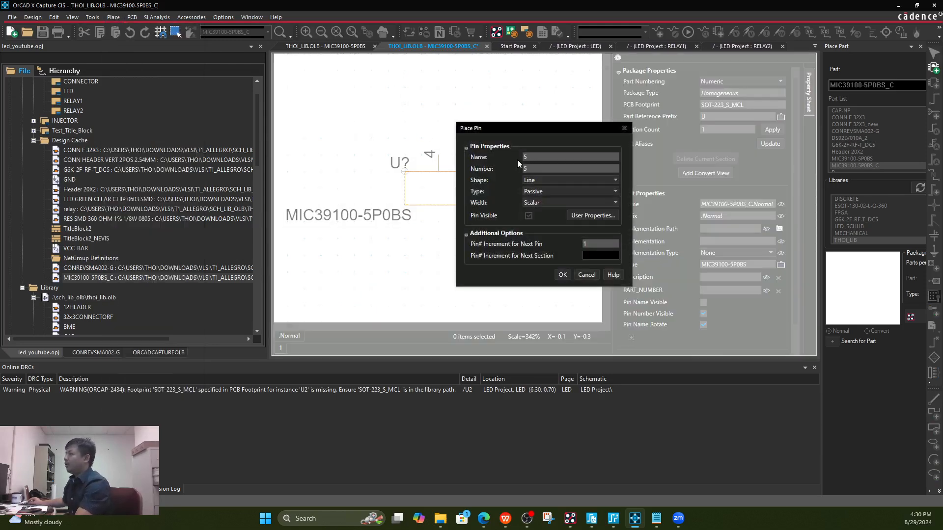
type("1")
key("Tab")
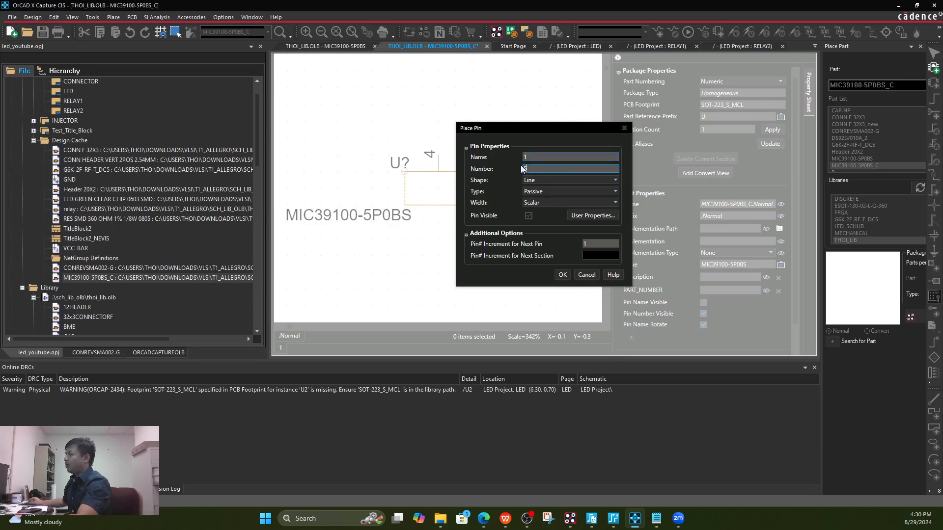
left_click(565, 181)
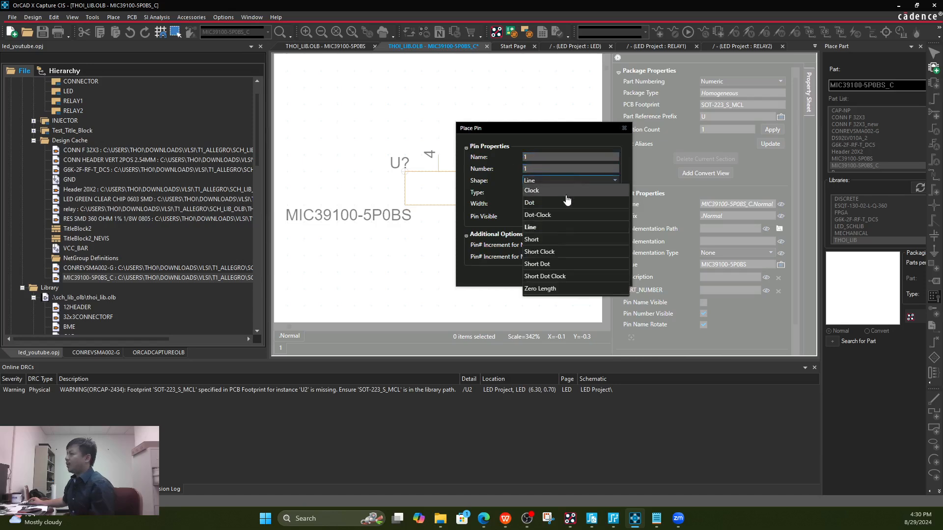
left_click(556, 240)
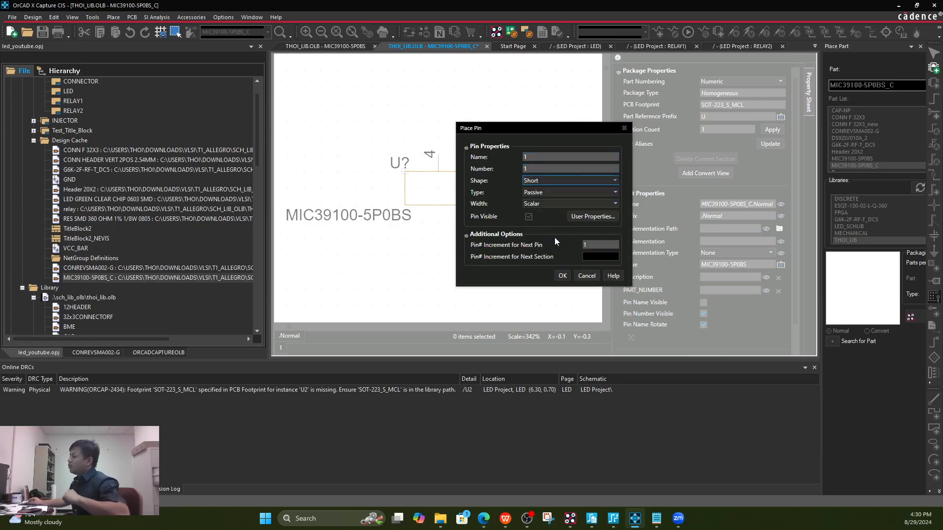
left_click(562, 276)
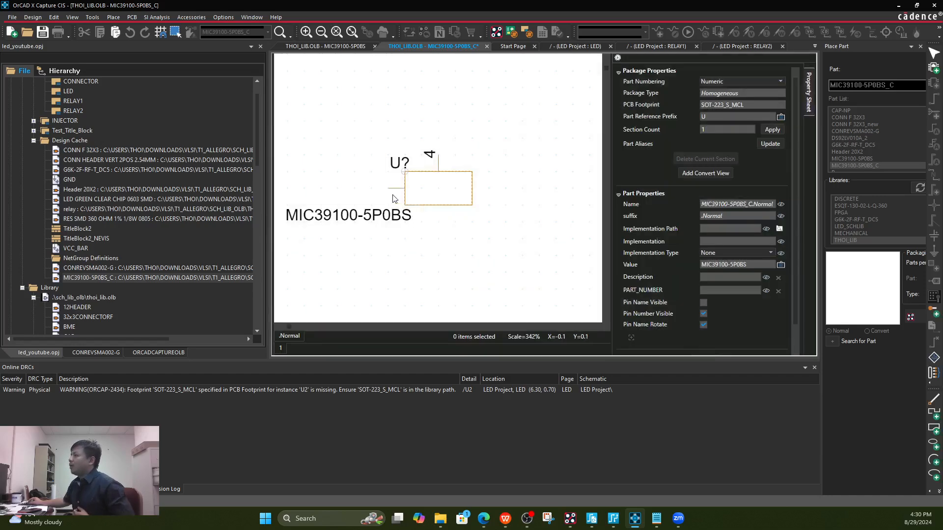
- Place Short pins 2 and 3 on the bottom and right sides of the symbol body and save the part
left_click(438, 218)
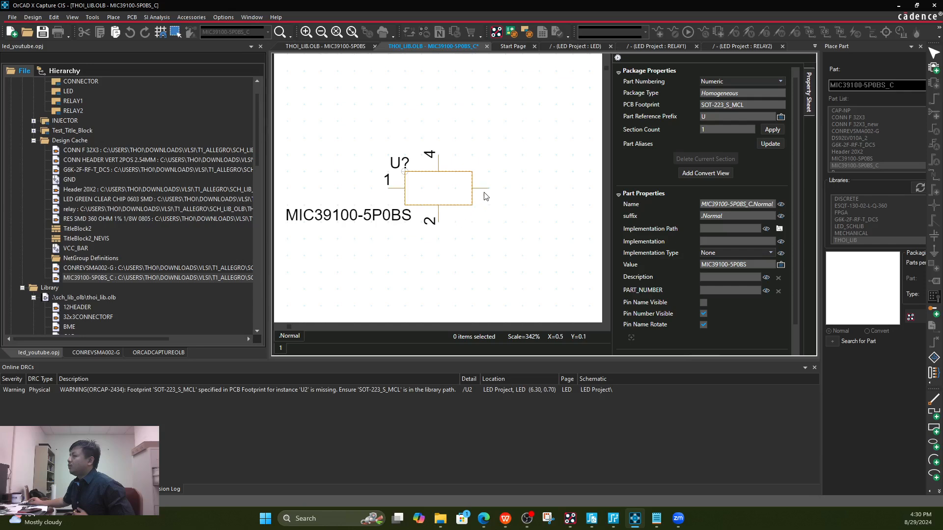
right_click(521, 196)
left_click(536, 202)
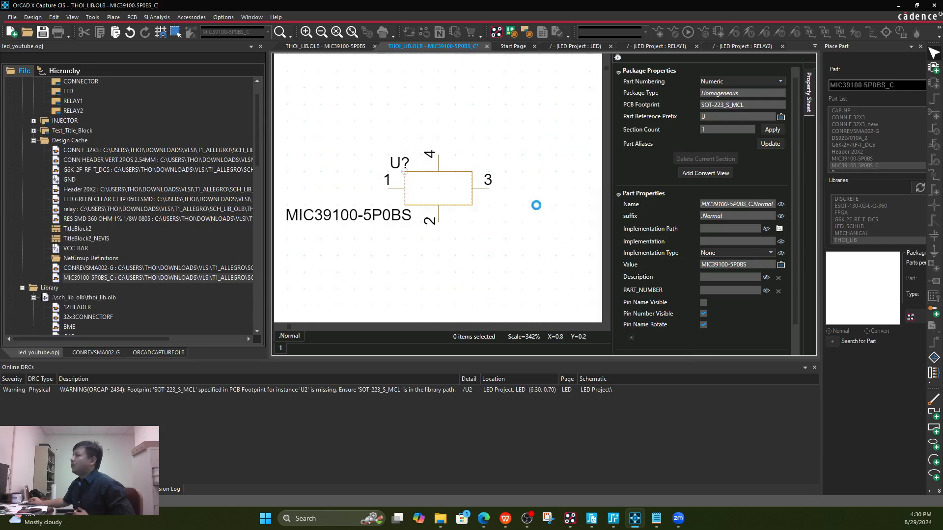
left_click(43, 33)
- Return to the LED schematic page and update MIC39100-5P0BS_C in the design cache, accepting the design save
scroll(100, 125, "up", 1)
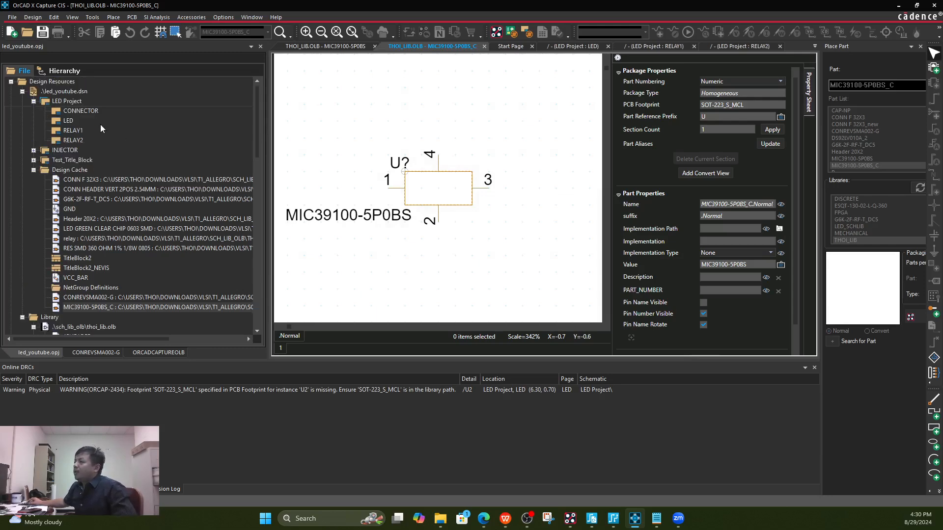
scroll(100, 125, "down", 1)
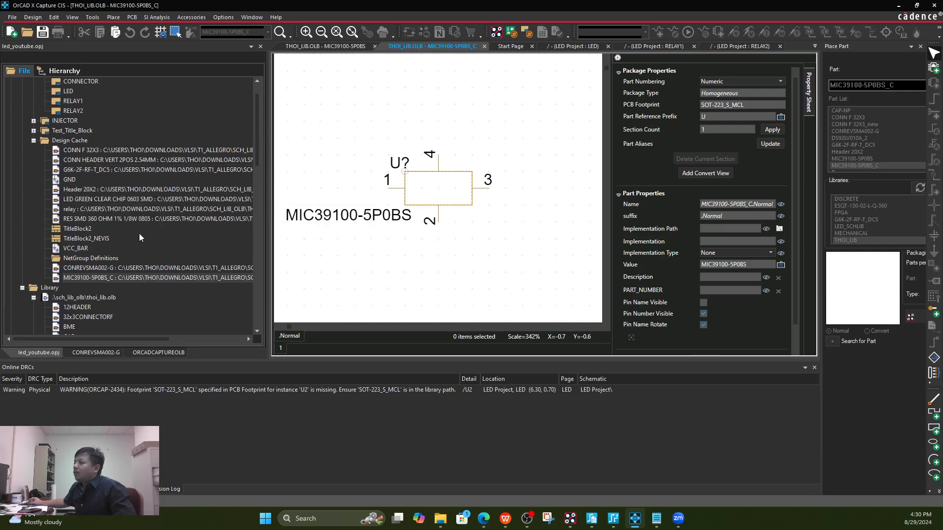
scroll(133, 221, "up", 1)
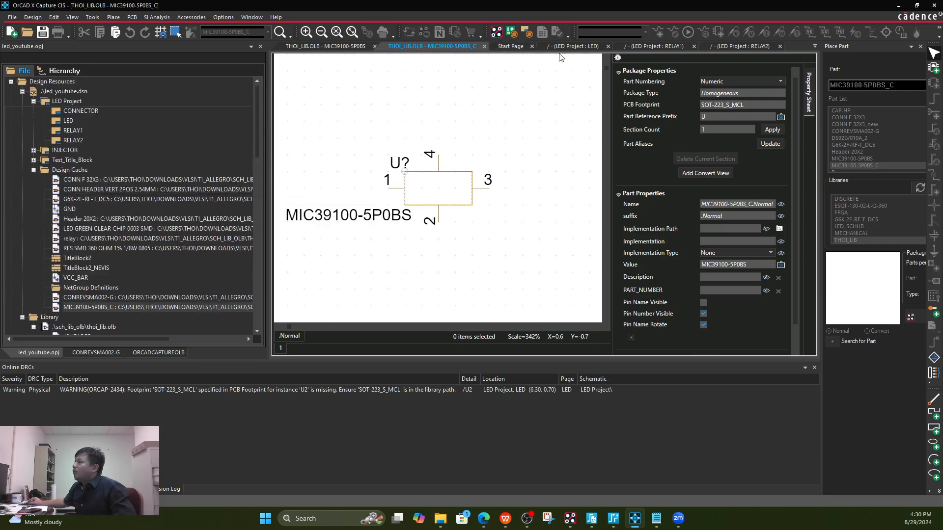
left_click(573, 45)
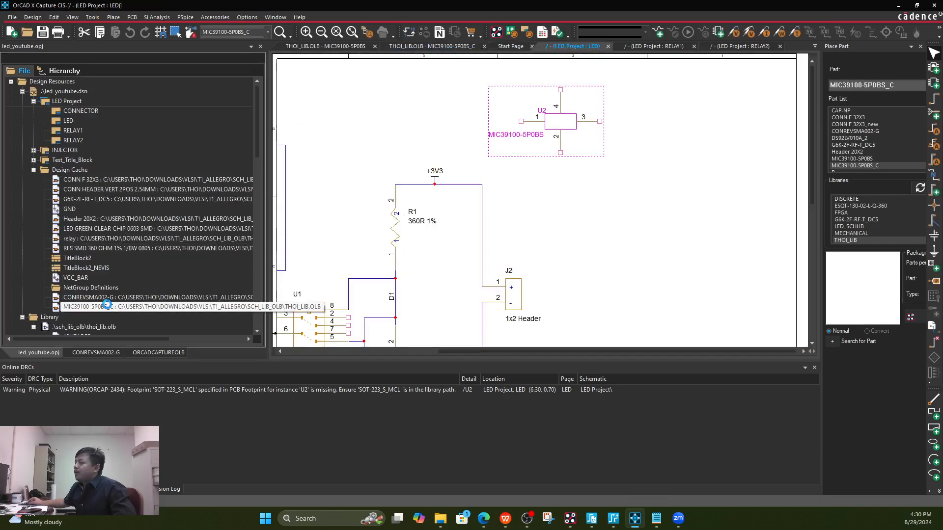
right_click(132, 306)
left_click(164, 323)
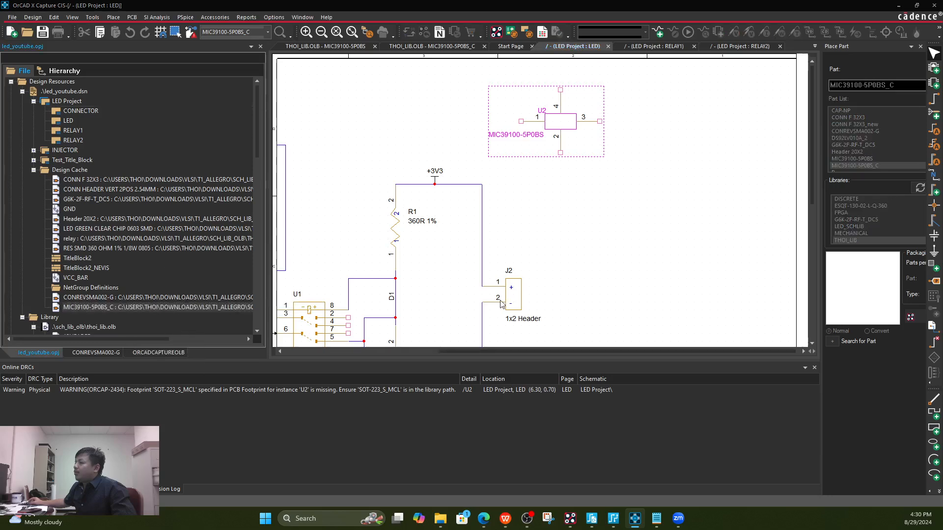
left_click(489, 275)
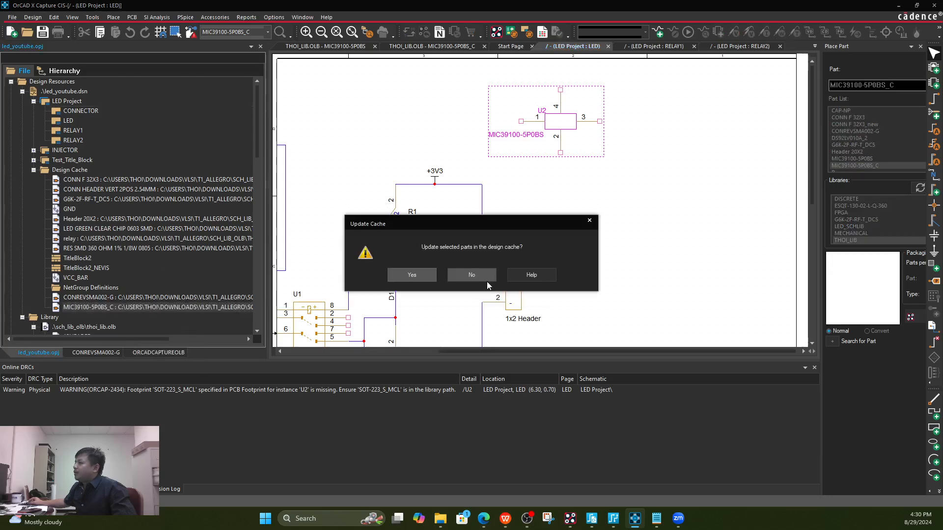
left_click(408, 274)
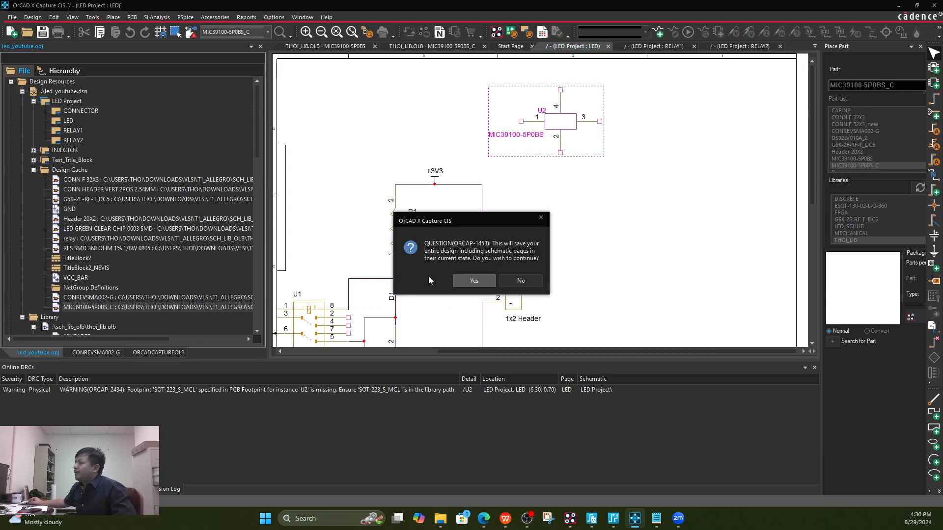
left_click(464, 278)
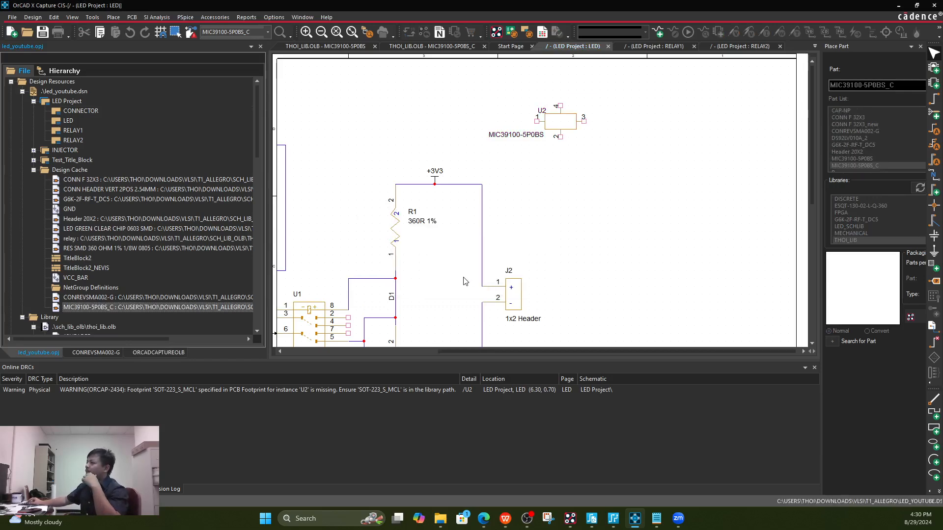
- Replace the MIC39100-5P0BS_C cache entry with the same part, replacing schematic part properties and preserving the reference designator
right_click(137, 307)
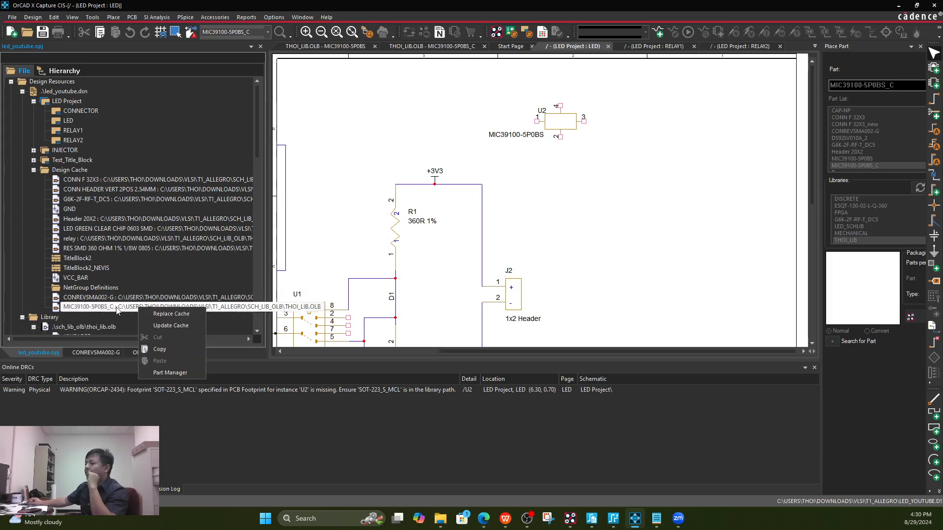
left_click(169, 315)
left_click(497, 273)
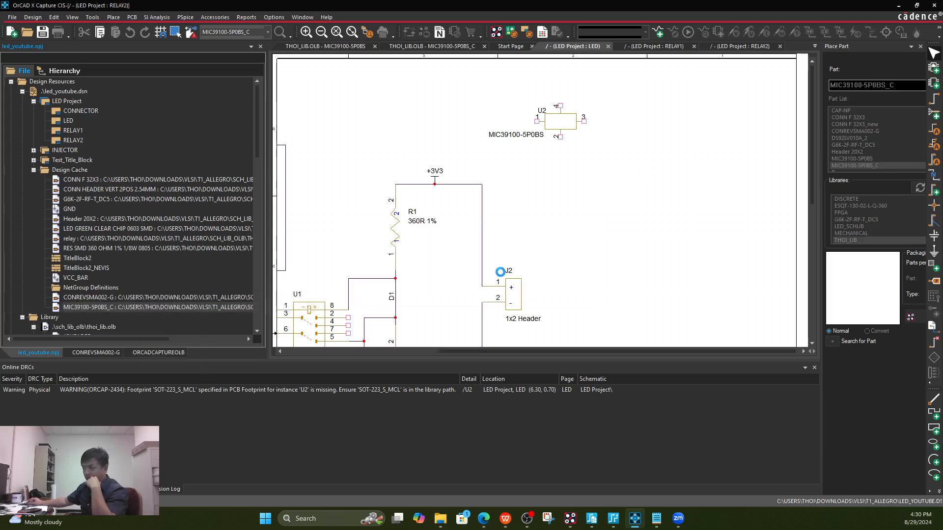
left_click(401, 298)
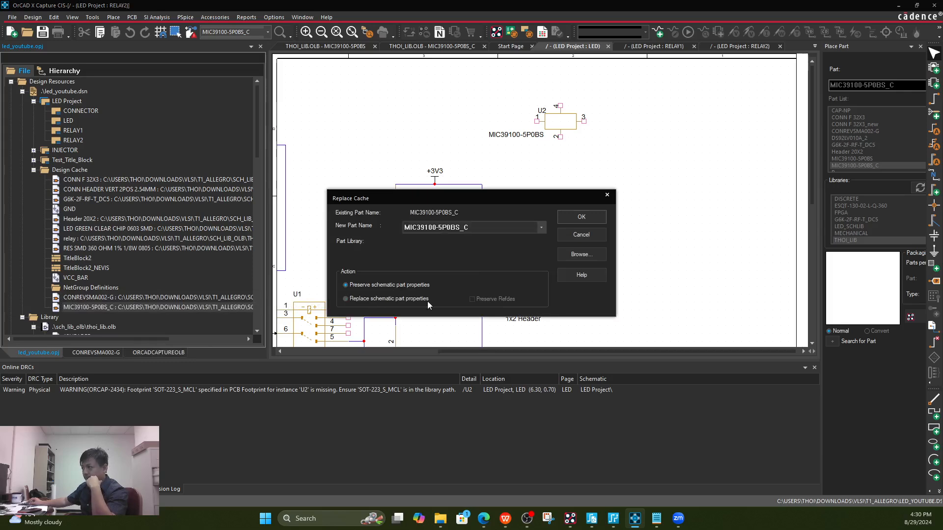
left_click(472, 299)
left_click(581, 217)
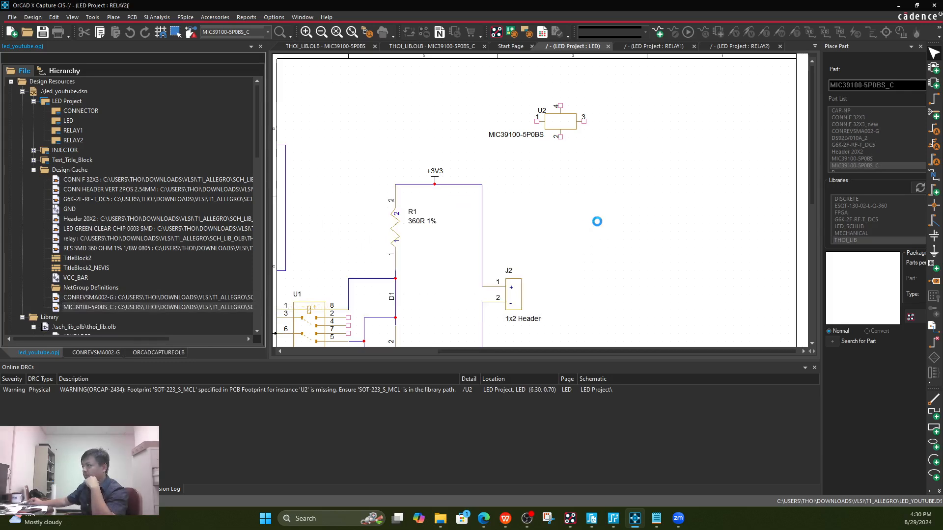
left_click(473, 281)
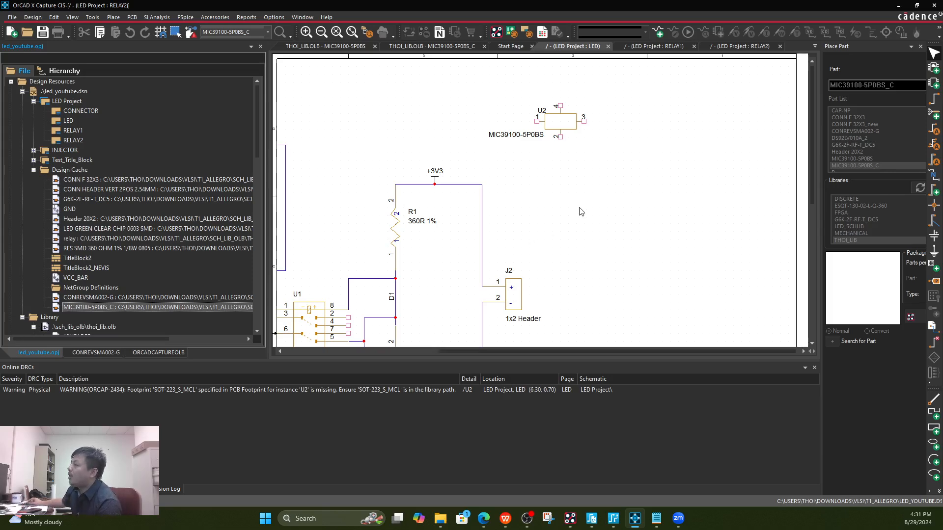
- Move the MIC39100-5P0BS regulator U2 to just above the +3V3 power symbol on the LED schematic page
left_click(561, 138)
scroll(560, 133, "down", 1)
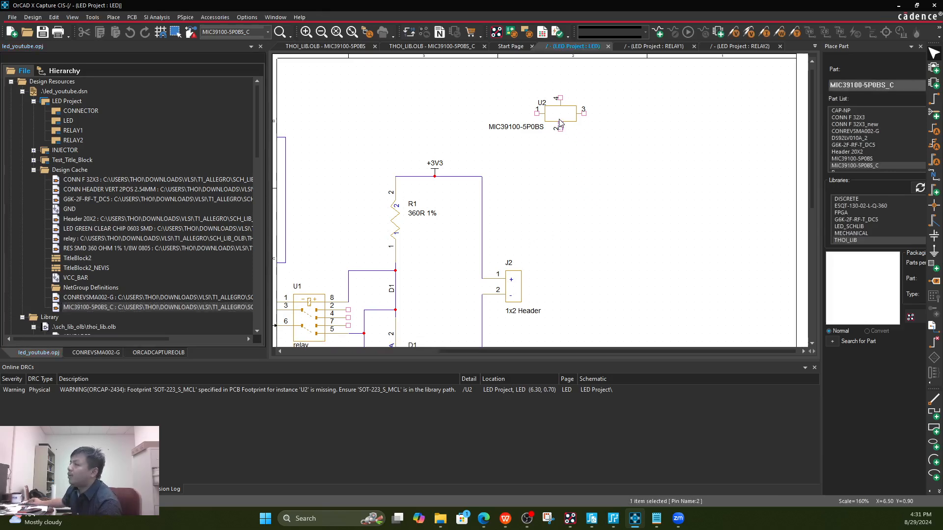
left_click_drag(554, 118, 429, 118)
scroll(457, 127, "down", 2)
scroll(503, 150, "down", 1, "ctrl")
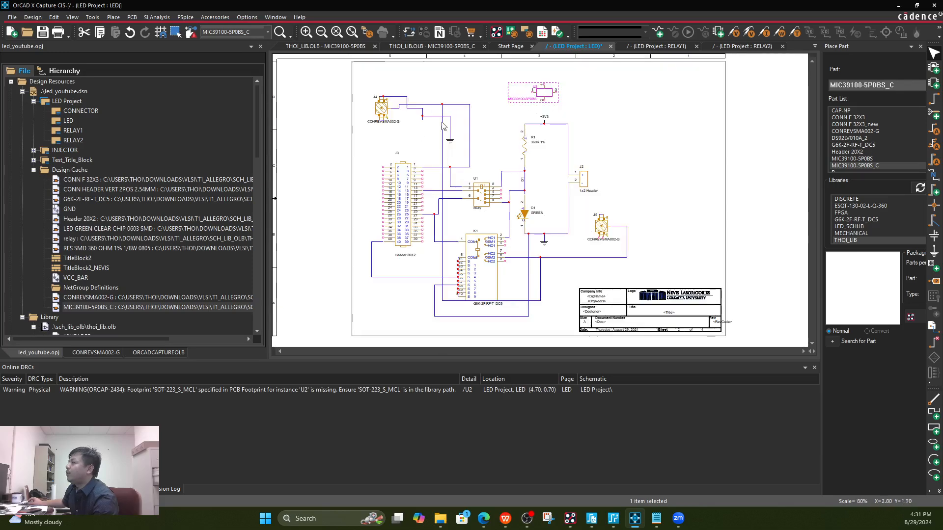
scroll(516, 67, "up", 1, "ctrl")
left_click(676, 153)
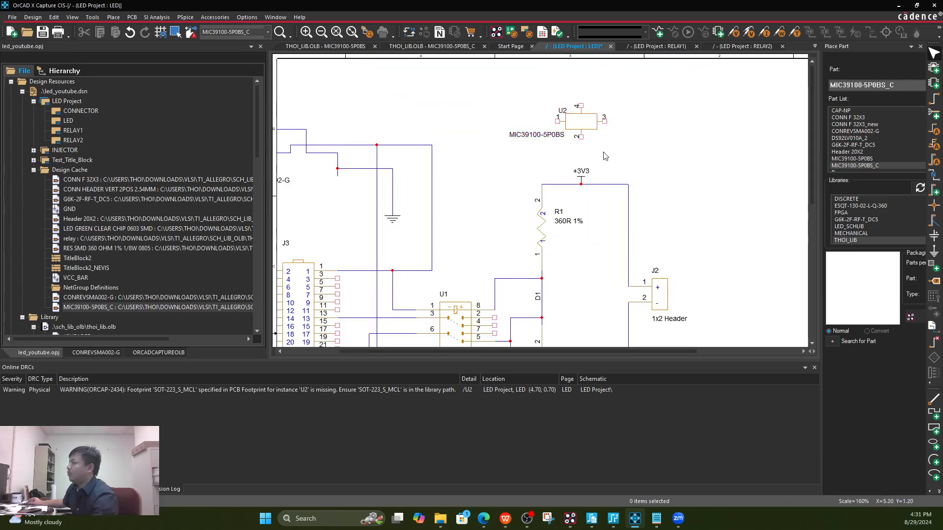
- Wire U2's pin 1 to the J3 pin 1 net and its pin 2 to the ground net
key("p")
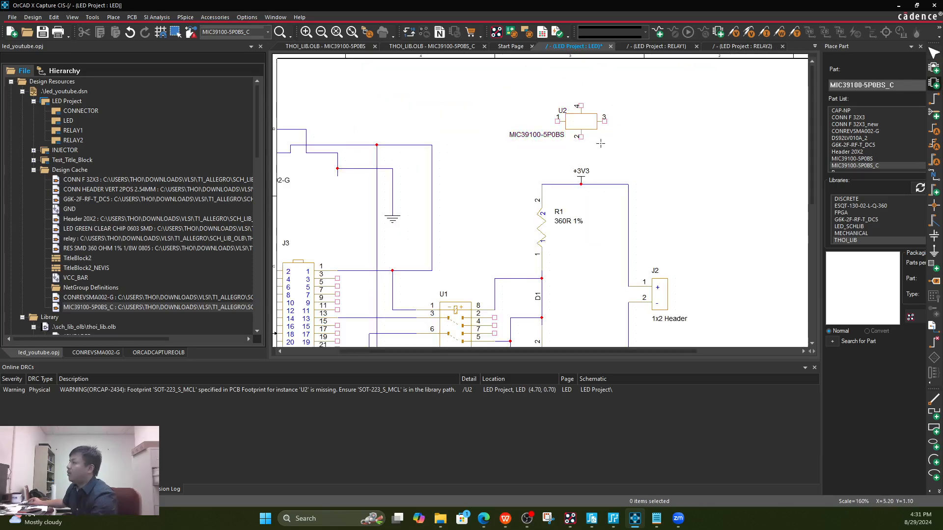
left_click(555, 121)
left_click(392, 144)
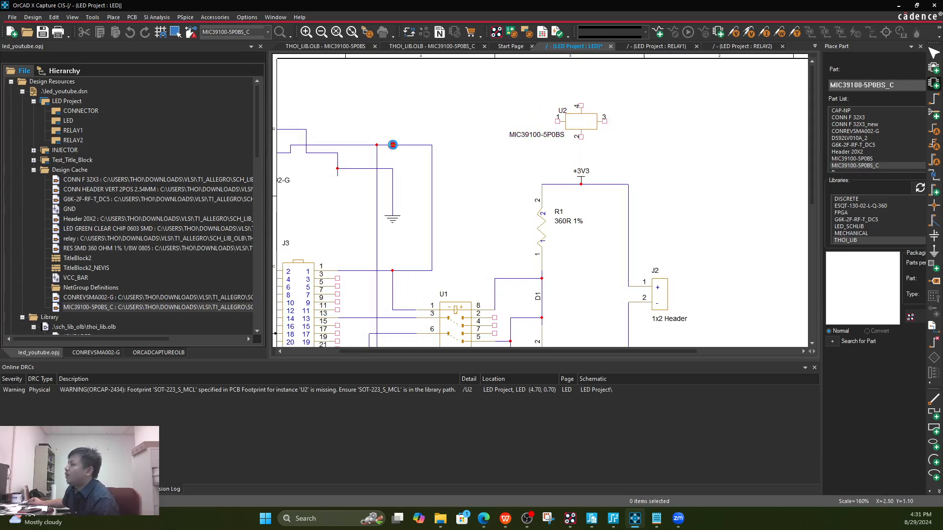
left_click(582, 137)
left_click(479, 137)
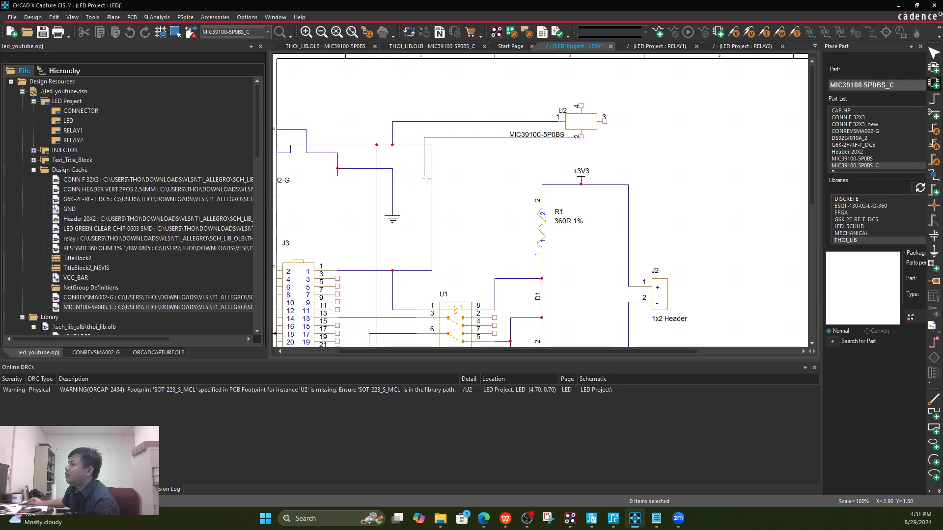
left_click(392, 184)
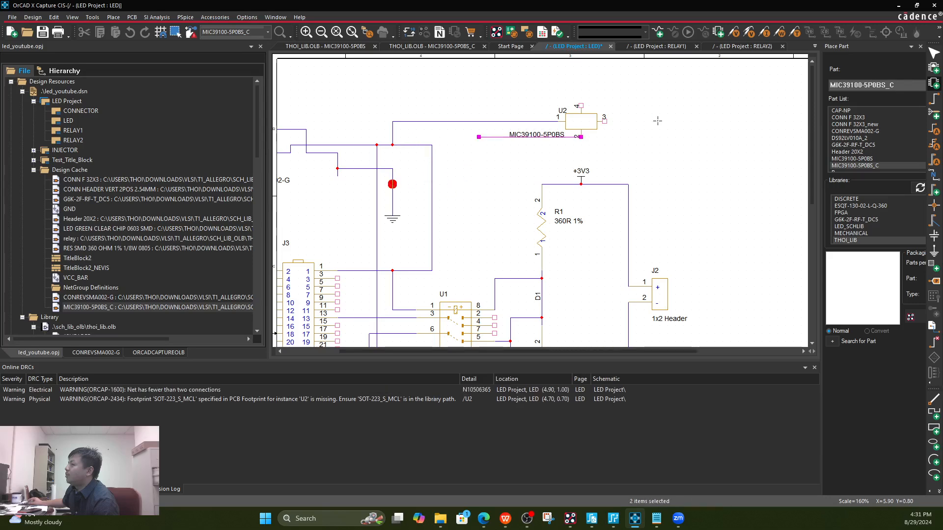
- Wire U2's pin 3 to the +3V3 net near J2 and its pin 4 to the pin 2 wire
left_click(604, 121)
left_click(659, 122)
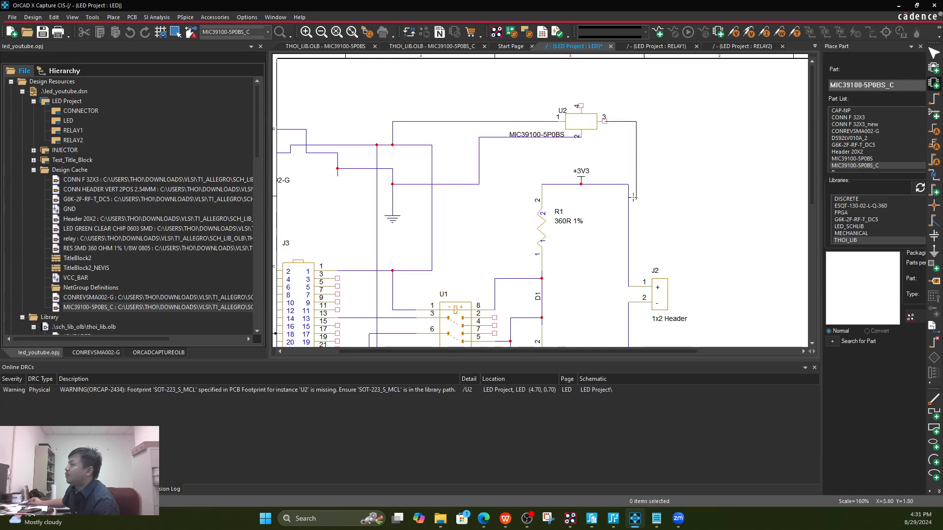
left_click(628, 200)
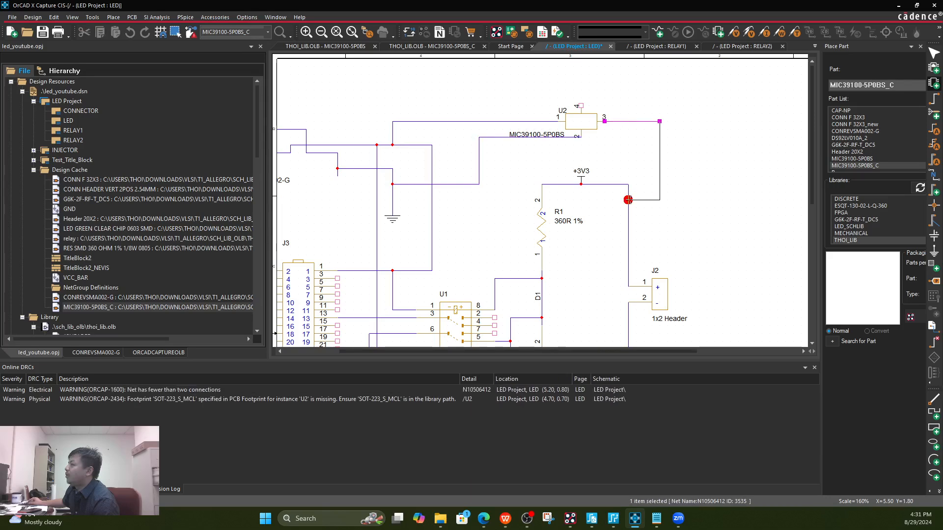
left_click(581, 106)
left_click(487, 90)
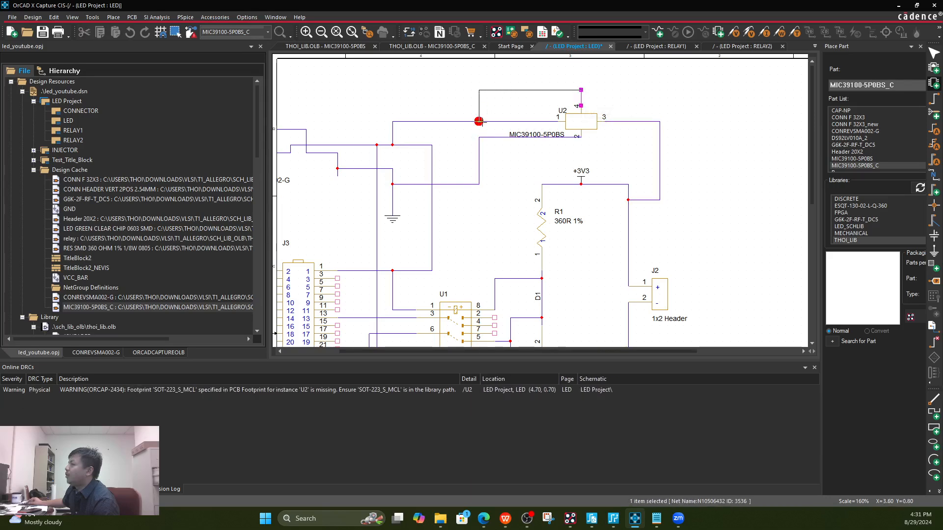
left_click(487, 137)
right_click(446, 88)
left_click(455, 92)
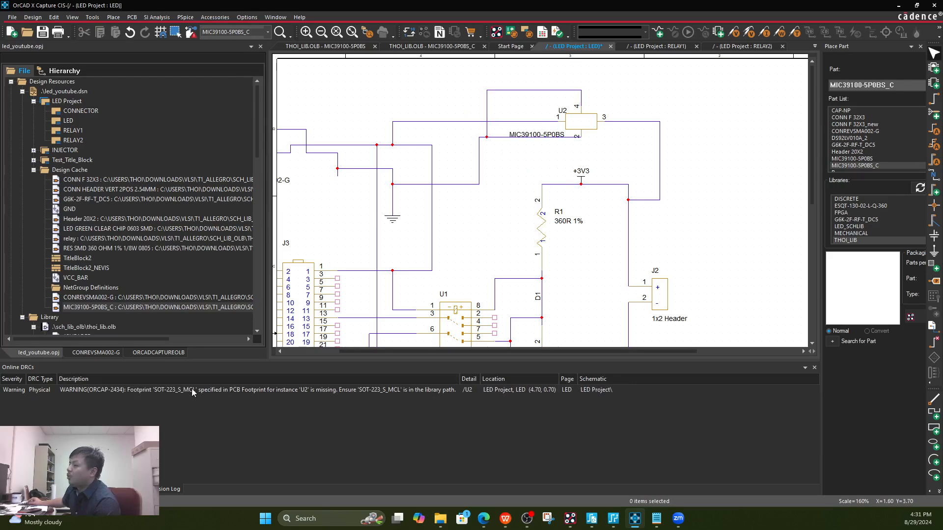
- Open U2's properties and find its PCB Footprint property to check it against the online DRC entry
left_click(174, 392)
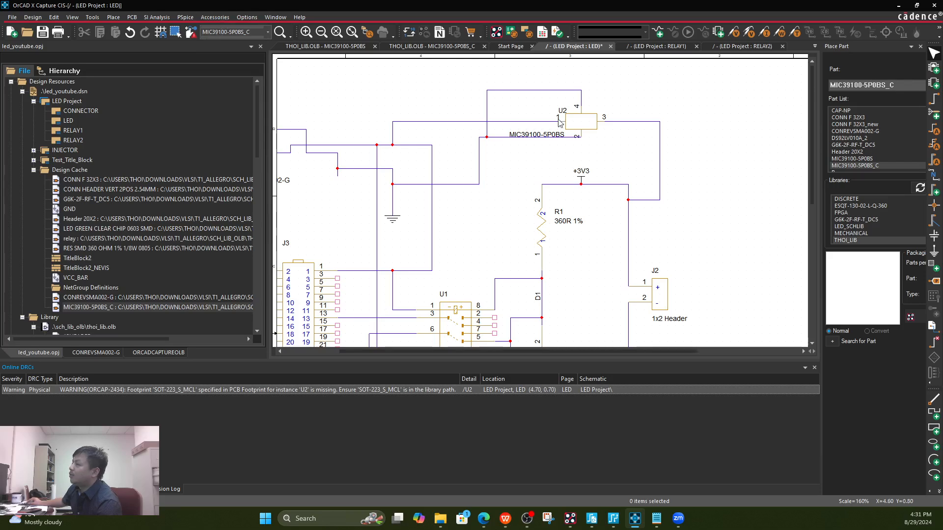
left_click(589, 127)
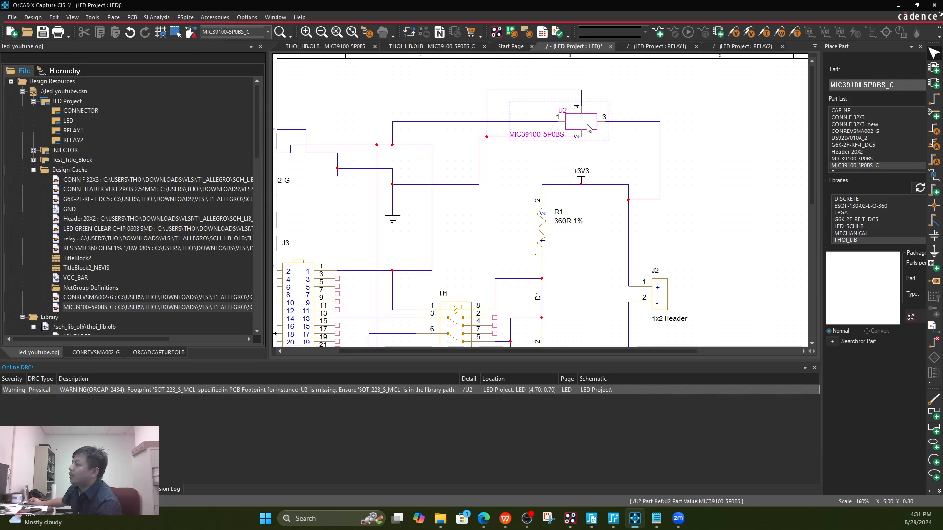
double_click(588, 127)
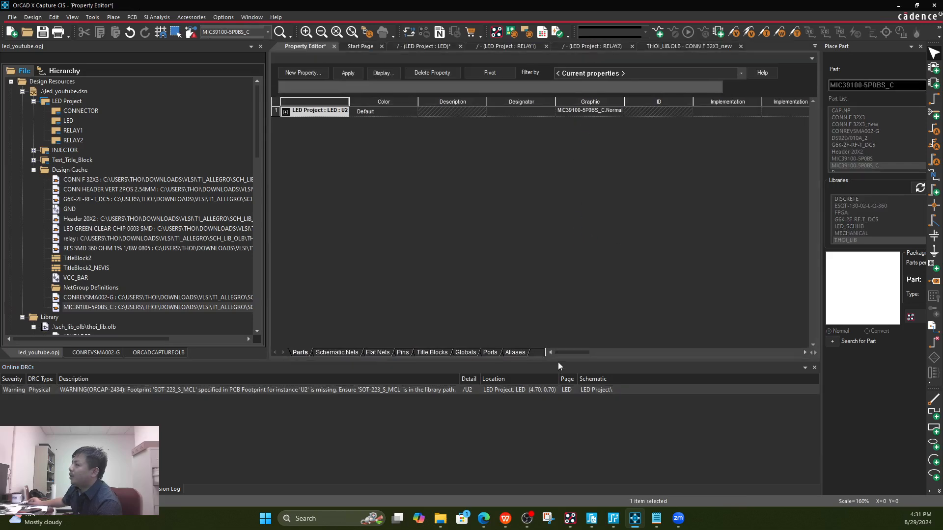
mouse_move(575, 353)
left_mouse_down()
mouse_move(629, 348)
mouse_move(591, 349)
left_mouse_up()
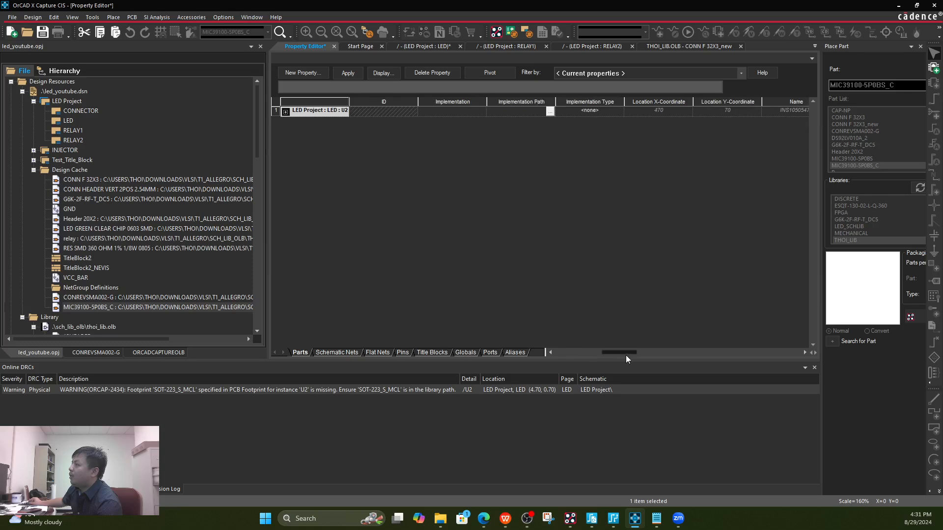
left_click_drag(650, 356, 690, 344)
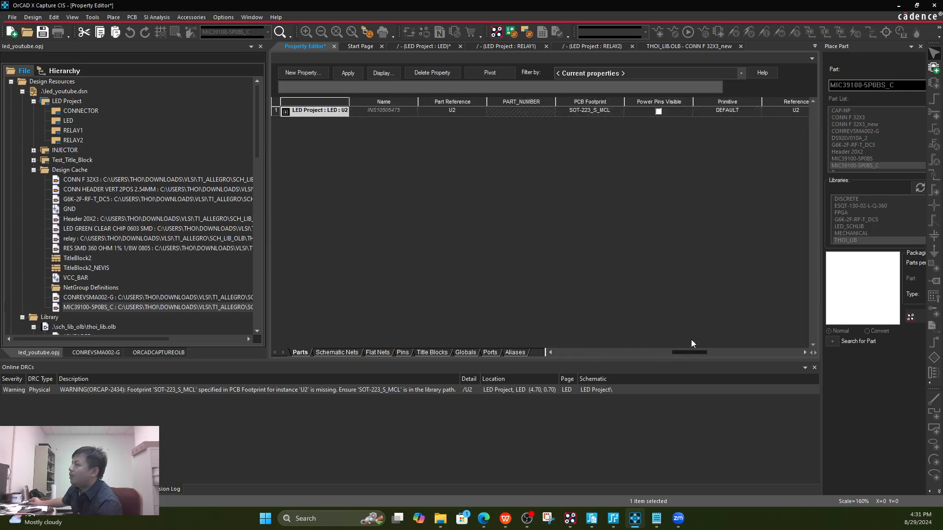
- Copy U2's PCB Footprint value, clear the property, and save with the changes applied to the design
left_click(604, 112)
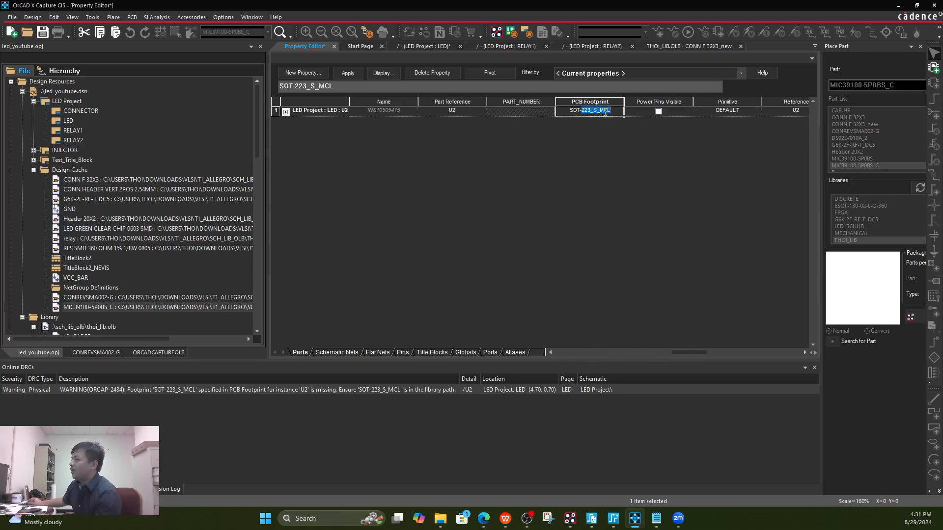
double_click(605, 112)
key("ctrl+c")
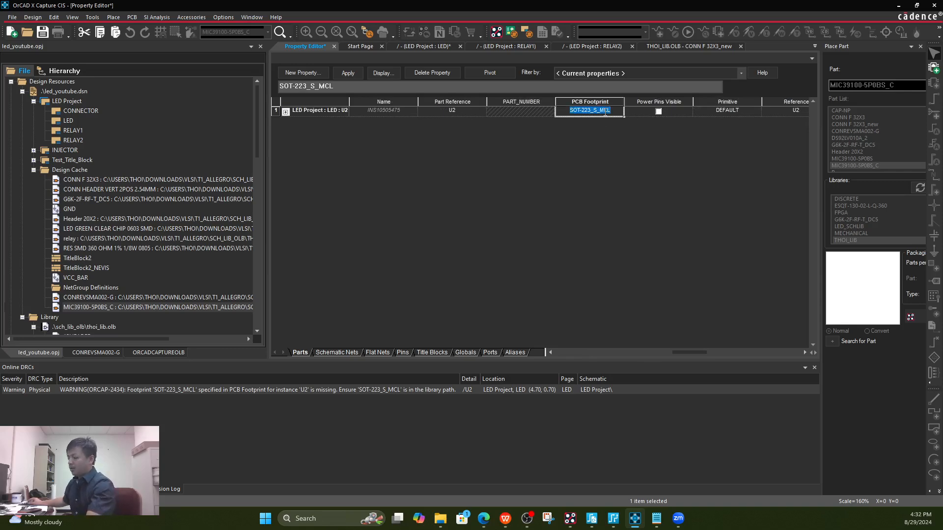
key("Delete")
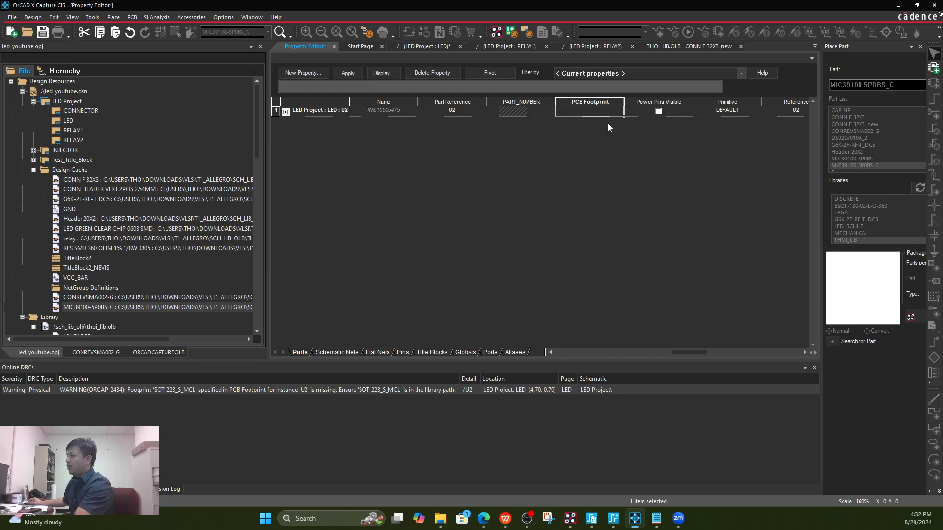
key("Tab")
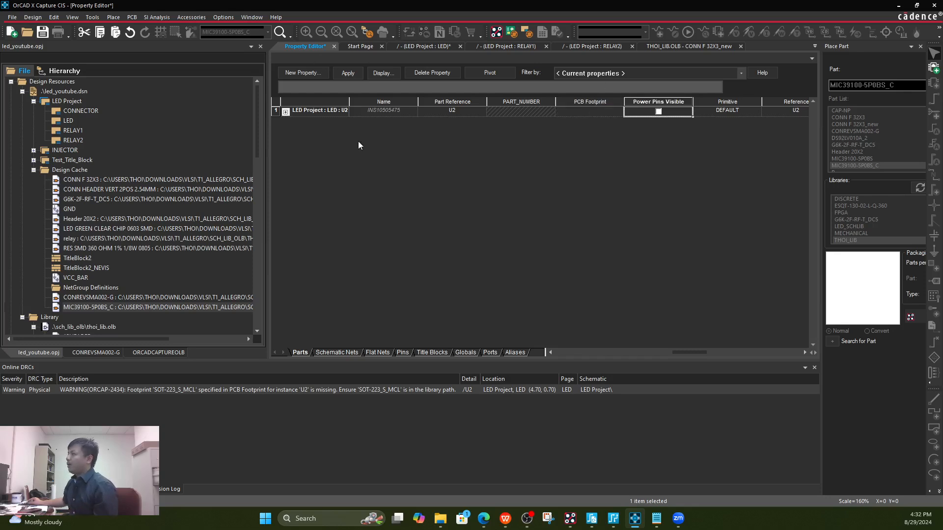
key("ctrl+s")
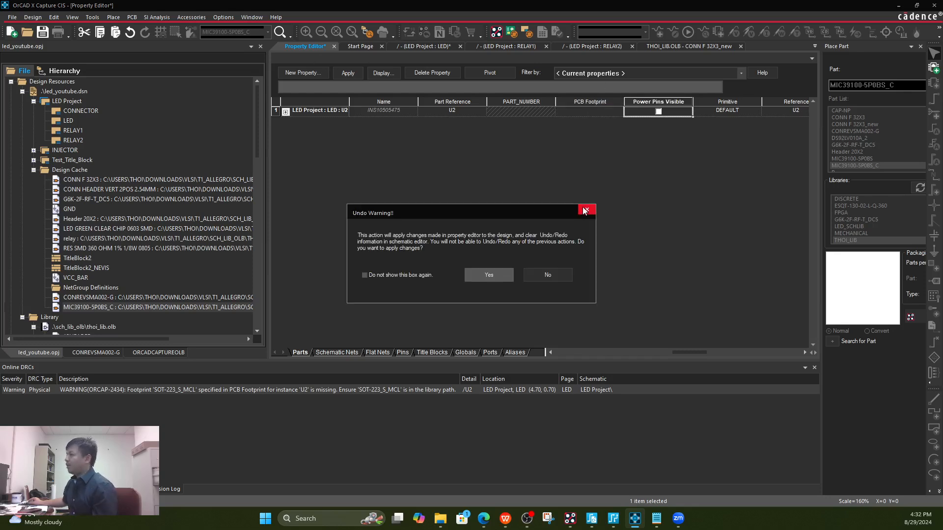
left_click(506, 276)
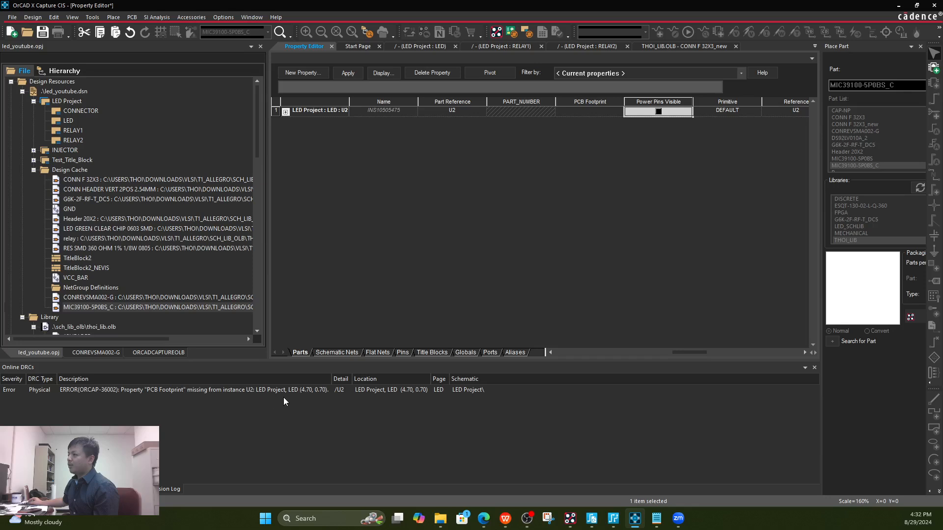
- Set U2's PCB Footprint to SOT-223_S_MCL again and save the change to the design
left_click(598, 111)
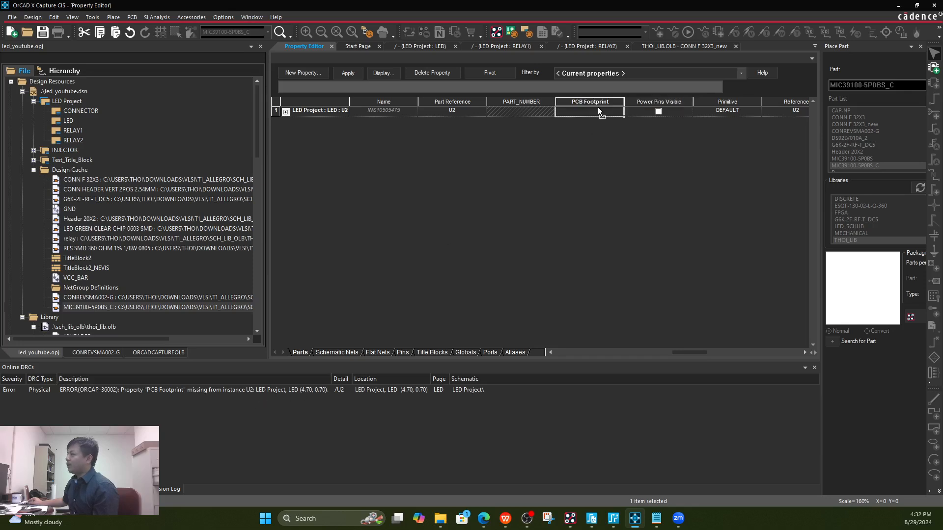
key("ctrl+v")
key("ctrl+s")
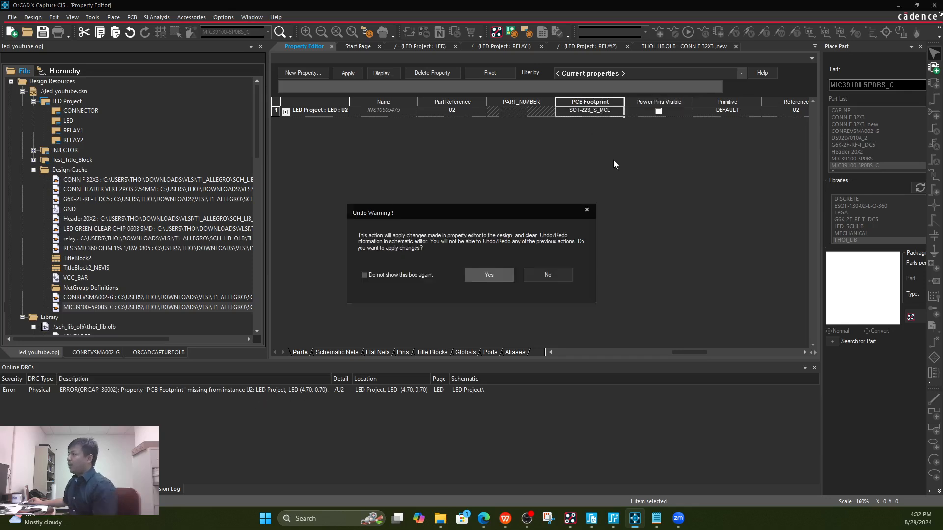
left_click(494, 275)
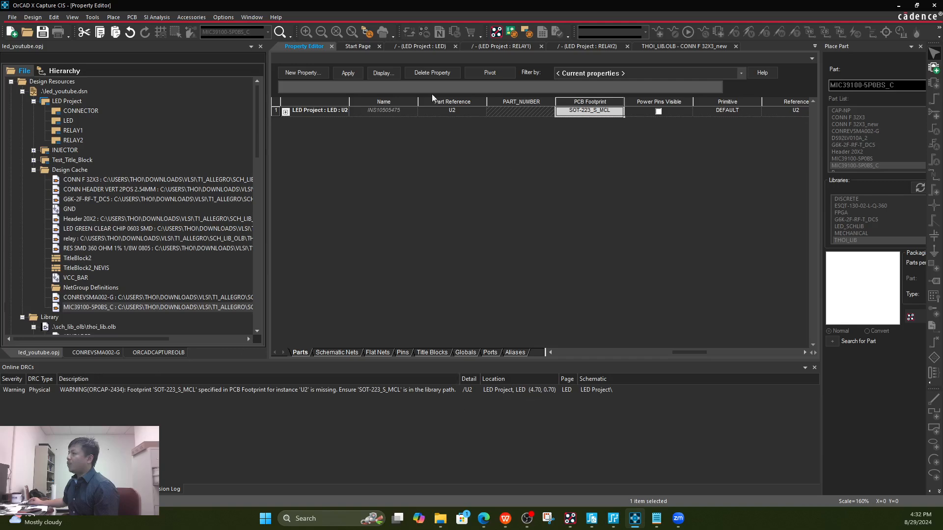
- Return to the LED schematic page and save the design
left_click(358, 49)
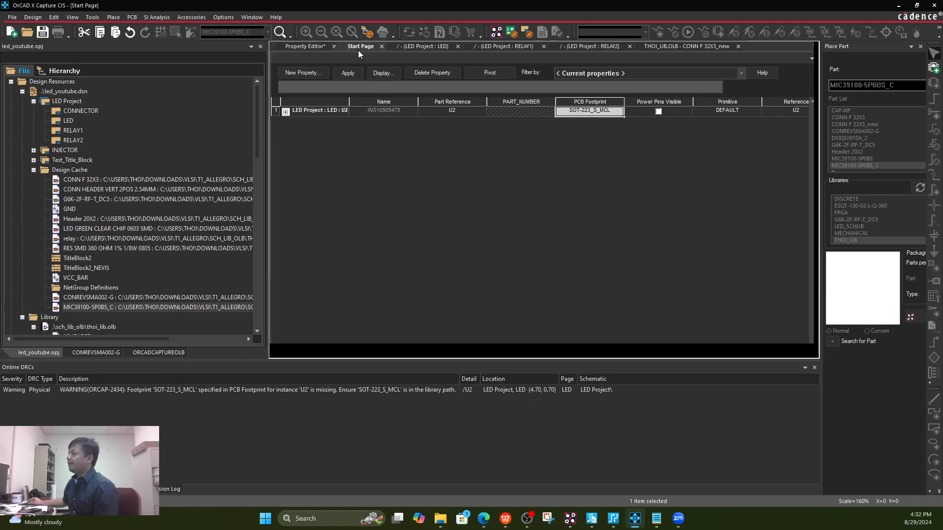
left_click(428, 47)
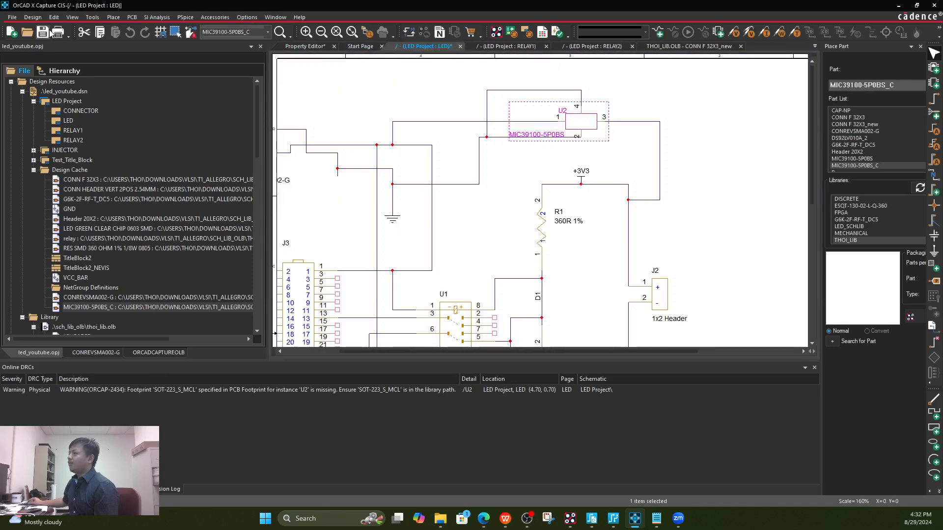
left_click(43, 32)
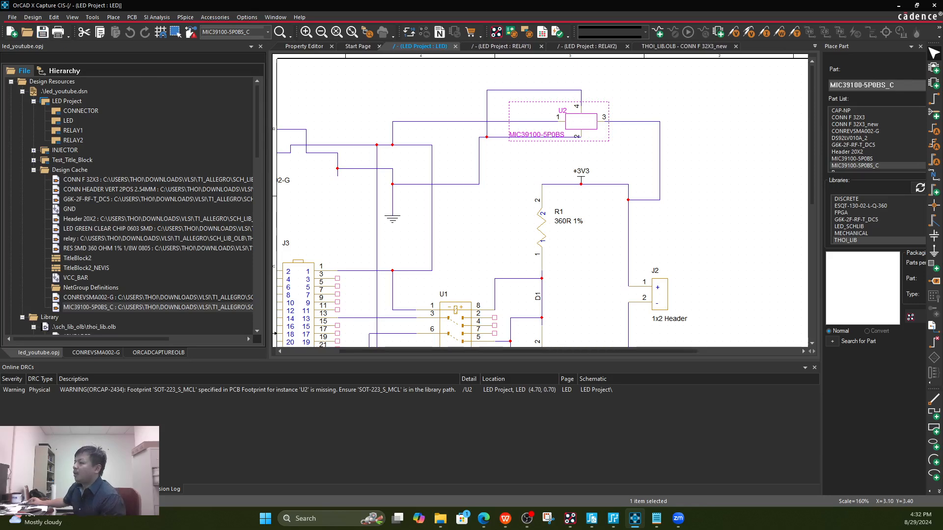
- Show the session log from its beginning and copy the INI file location path of Capture.ini
left_click(172, 489)
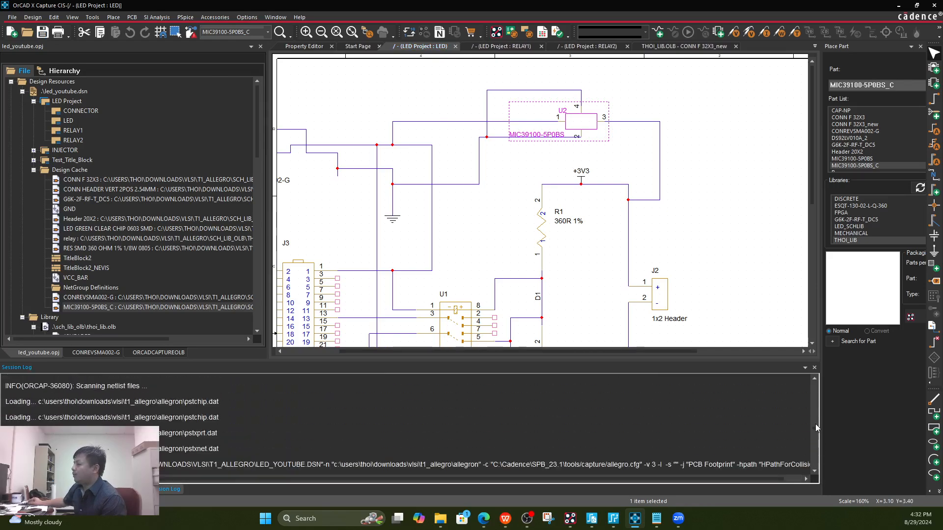
left_click_drag(816, 389, 815, 381)
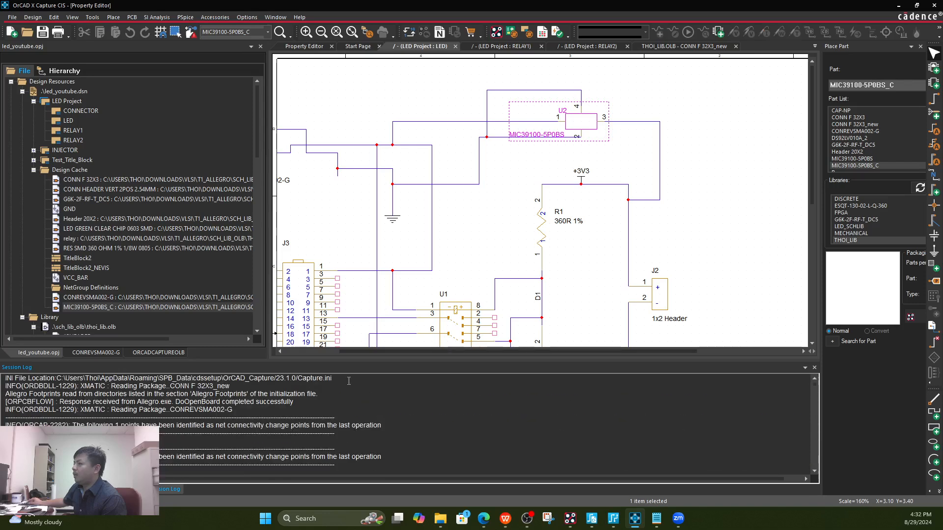
left_click_drag(337, 379, 62, 378)
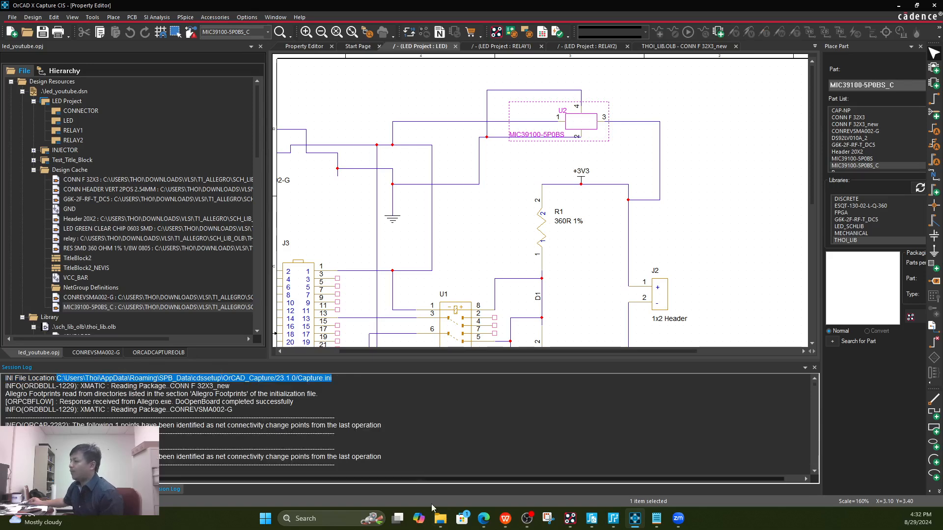
- Switch to File Explorer and open the Capture.ini file from the copied path in a new tab
mouse_move(440, 519)
left_click(470, 461)
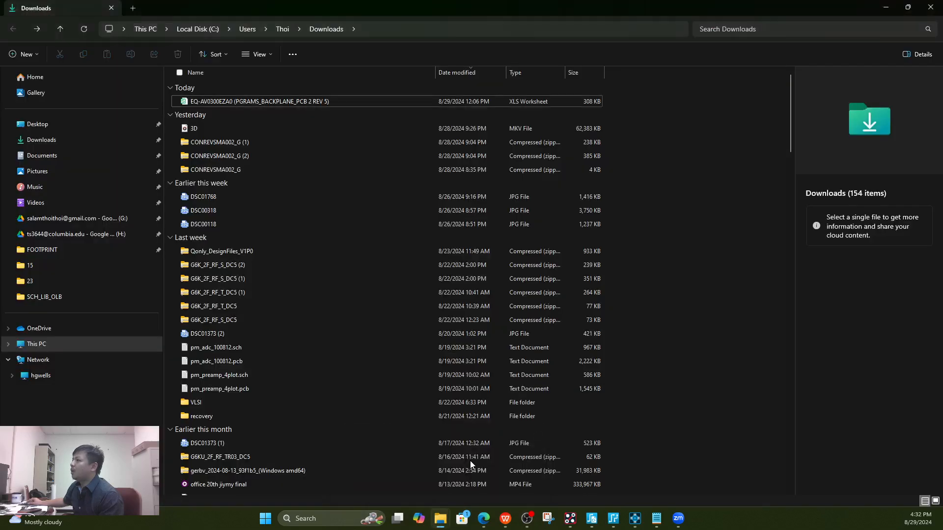
left_click(133, 8)
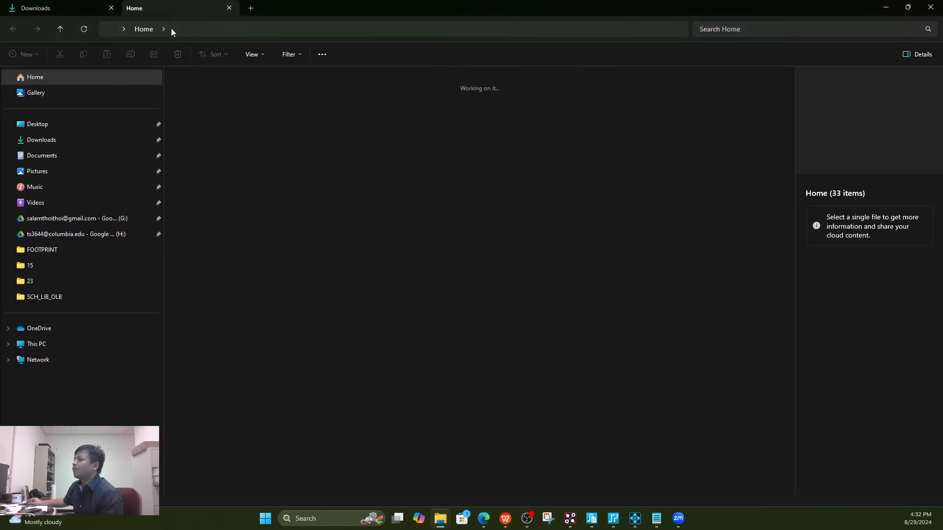
left_click(178, 29)
type("C:\\Users\\Thoi\\AppData\\Roaming\\SPB_Data\\cdssetup\\OrCAD_Capture/23.1.0/Capture.ini")
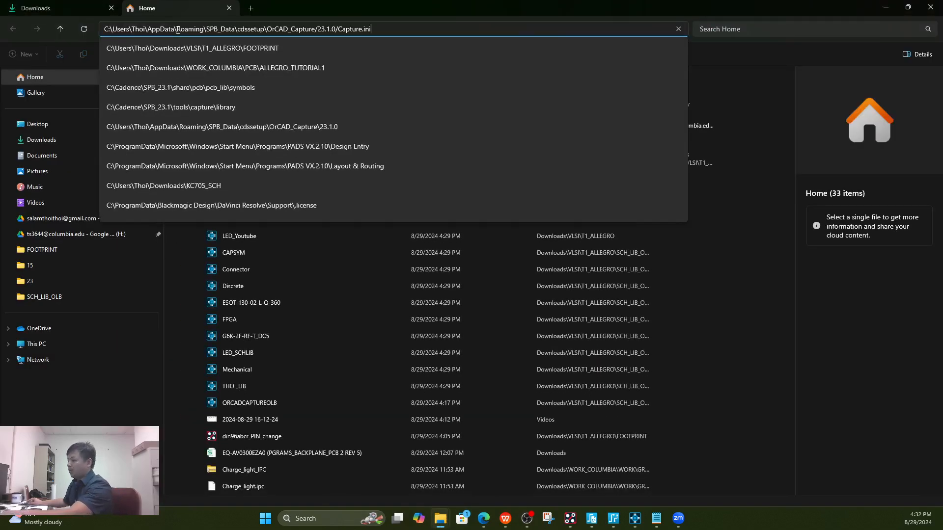
key("Return")
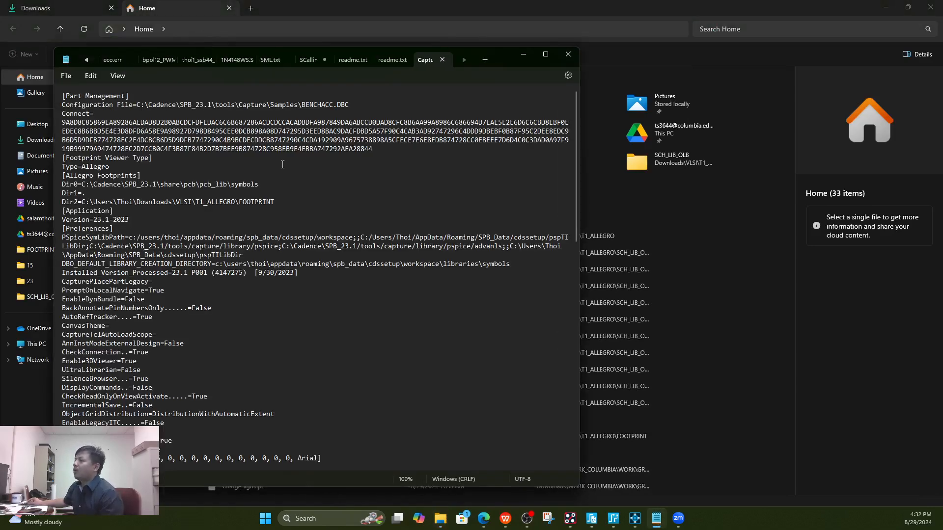
- Examine the footprint directories listed in the [Allegro Footprints] section of Capture.ini, especially the Dir2 path ending in T1_ALLEGRO\FOOTPRINT
scroll(290, 196, "down", 3)
scroll(289, 196, "up", 1)
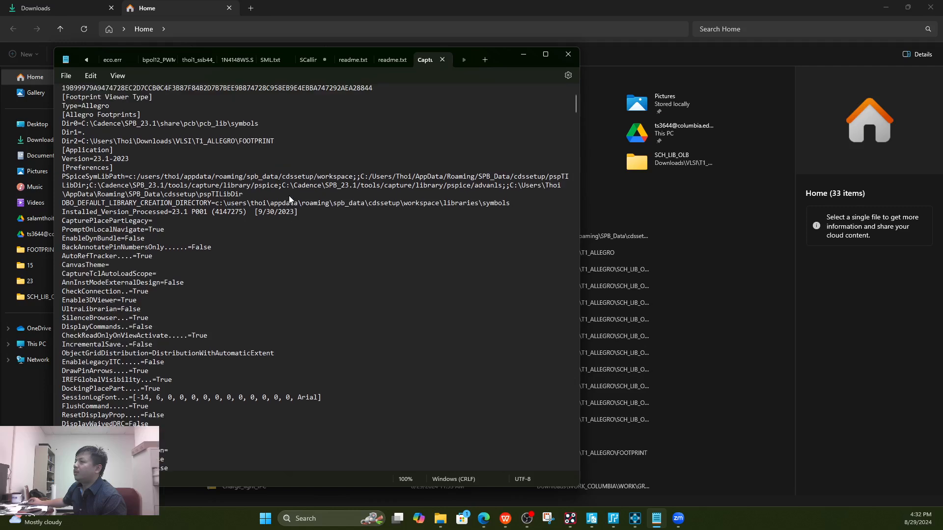
scroll(289, 199, "down", 1)
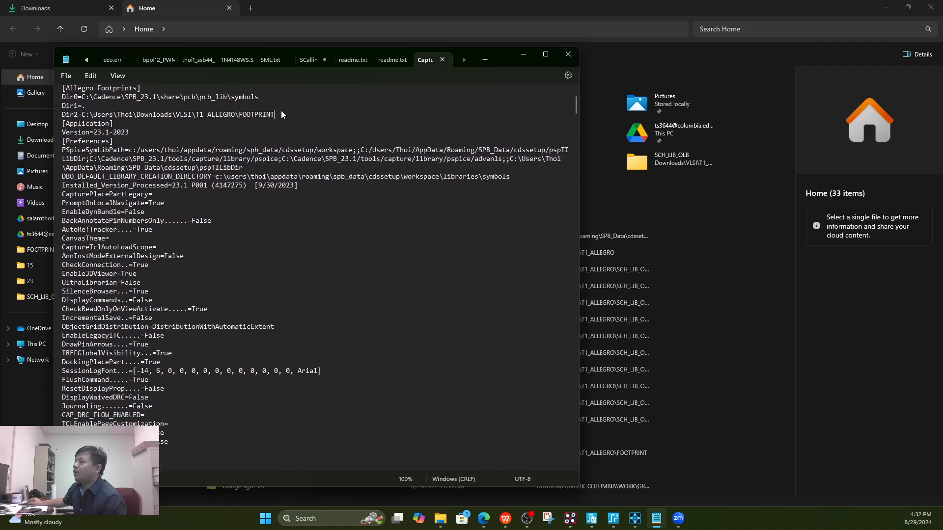
left_click_drag(282, 115, 59, 114)
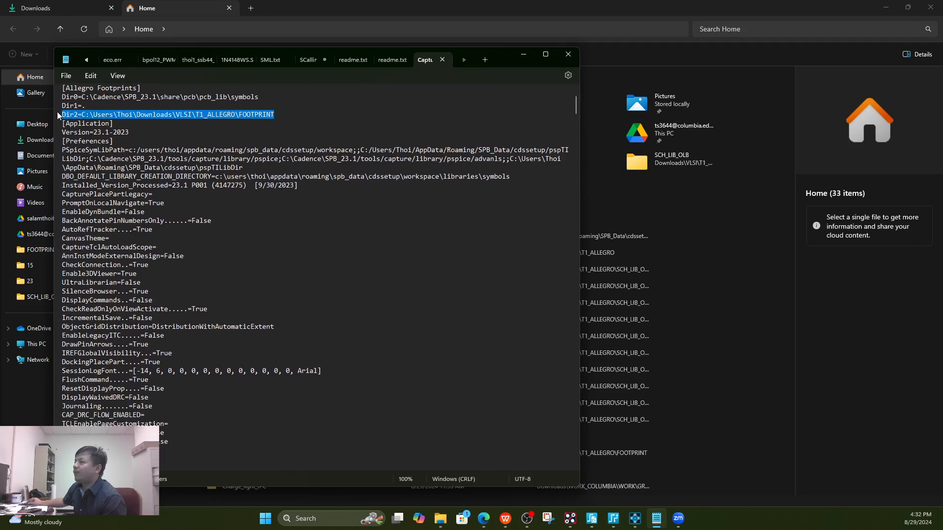
mouse_move(57, 111)
left_mouse_down()
mouse_move(66, 108)
mouse_move(62, 115)
left_mouse_up()
left_click(220, 117)
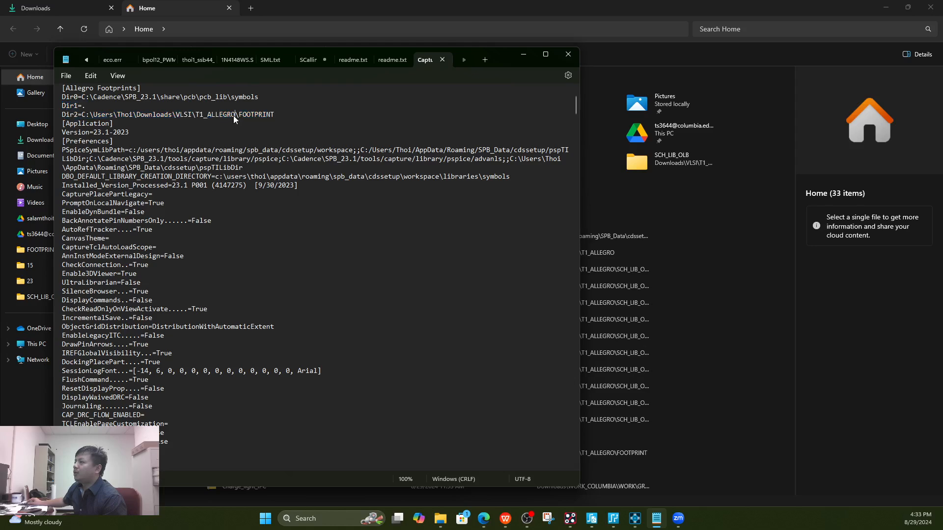
left_click_drag(234, 118, 94, 118)
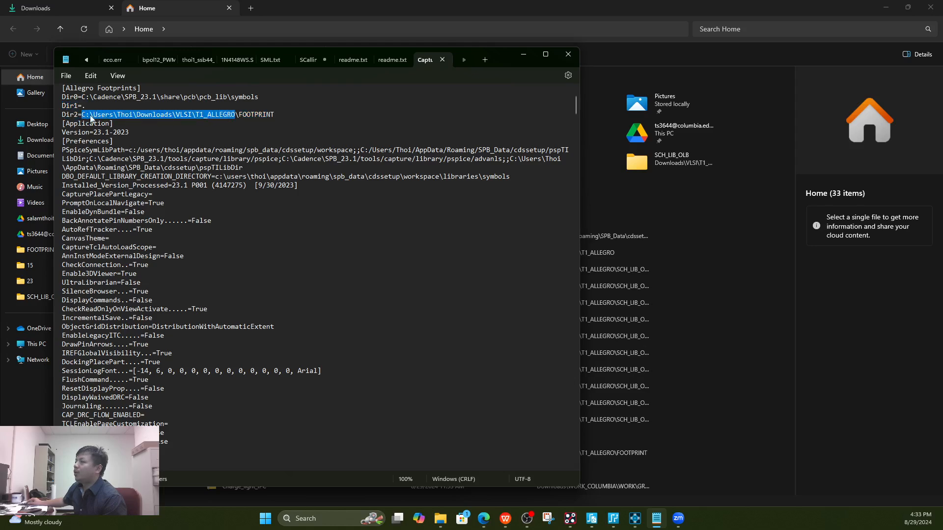
left_click(262, 117)
left_click_drag(278, 118, 77, 112)
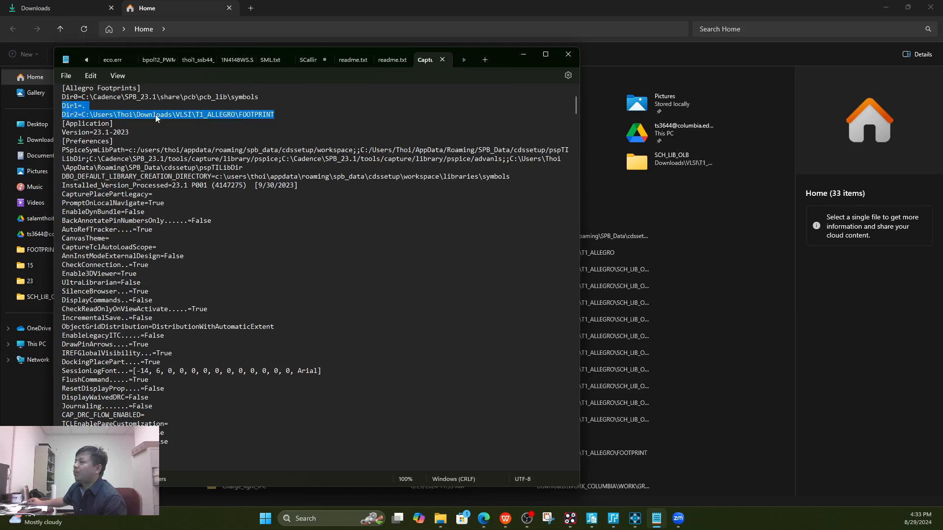
left_click(250, 116)
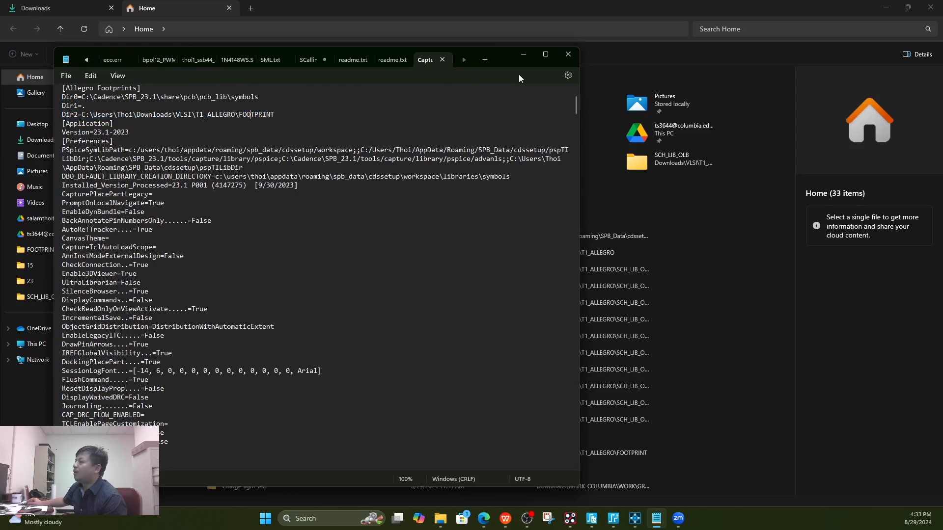
- Close Capture.ini and minimize the text editor and the File Explorer Home window
left_click(443, 59)
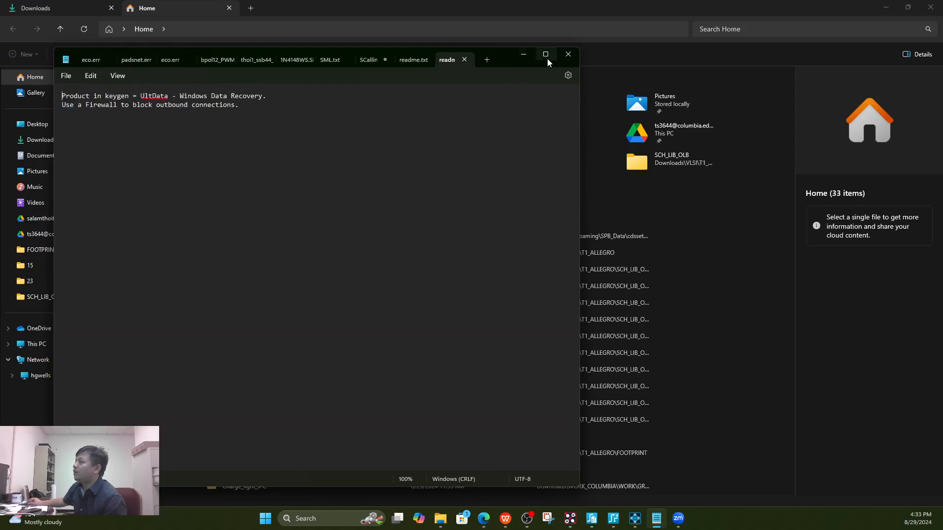
left_click(524, 54)
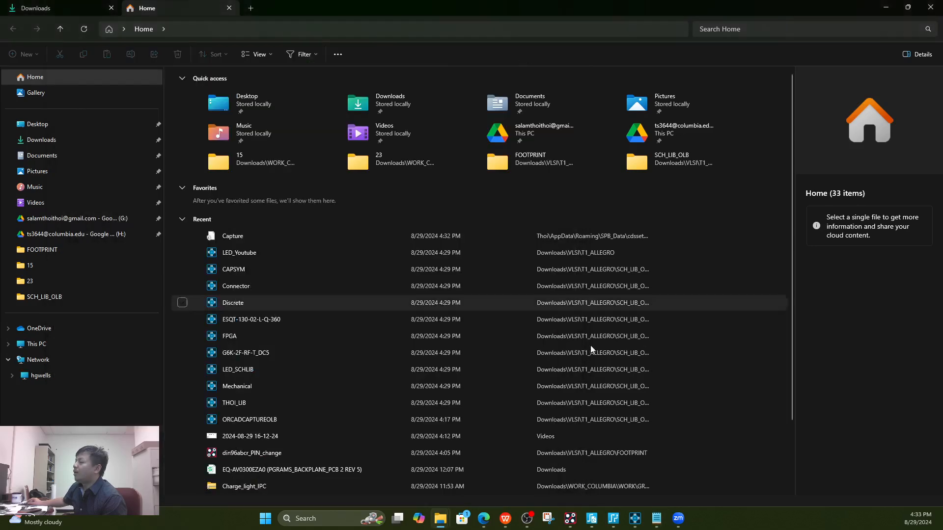
left_click(886, 7)
- Switch to the File Explorer window showing SCH_LIB_OLB and open T1_ALLEGRO\DOWNLOAD\MIC39100_5_0BS\AllegroPCBFootprint
mouse_move(440, 518)
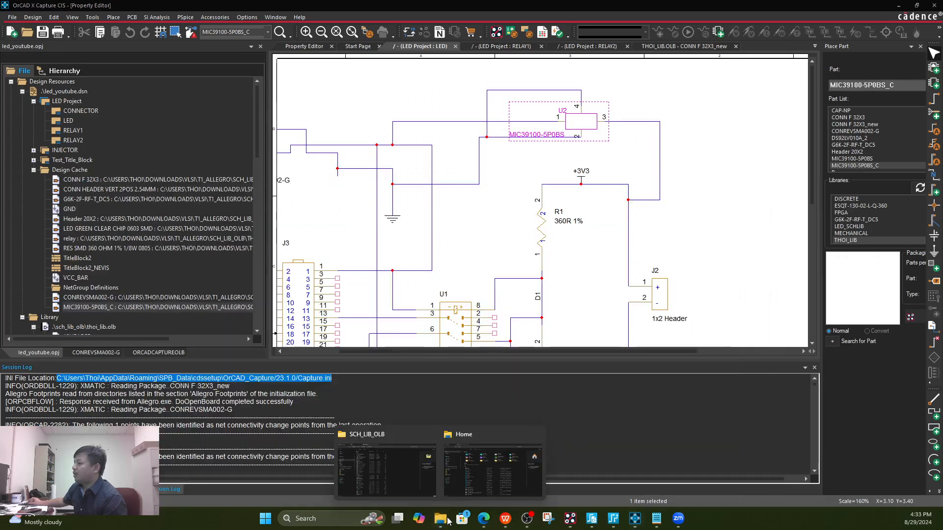
mouse_move(372, 471)
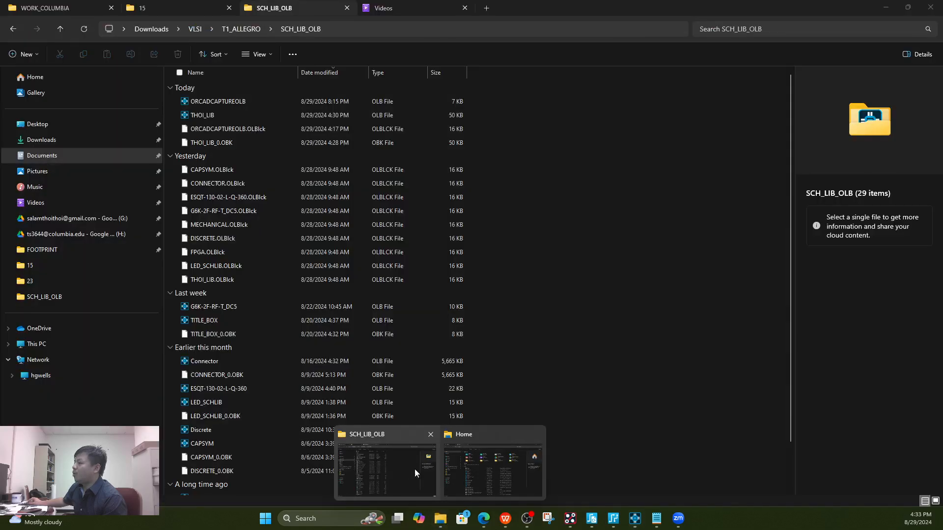
left_click(358, 461)
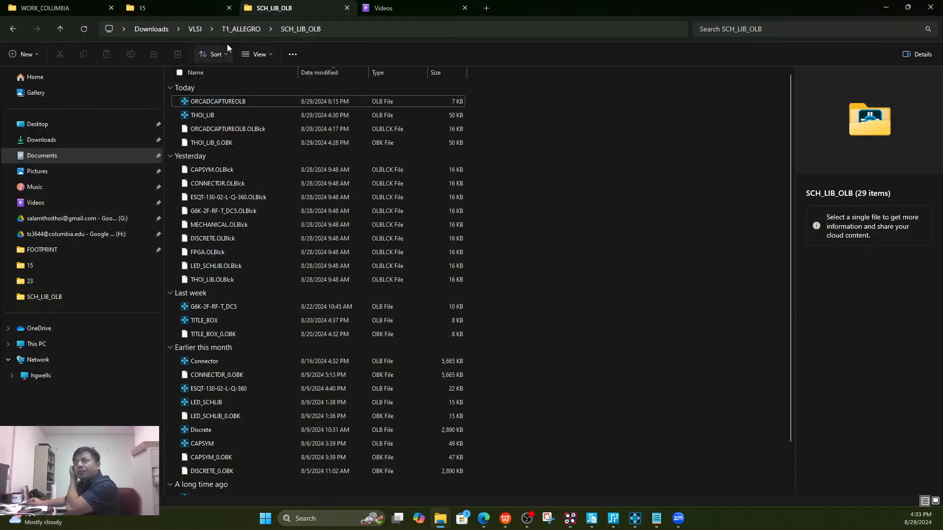
left_click(246, 30)
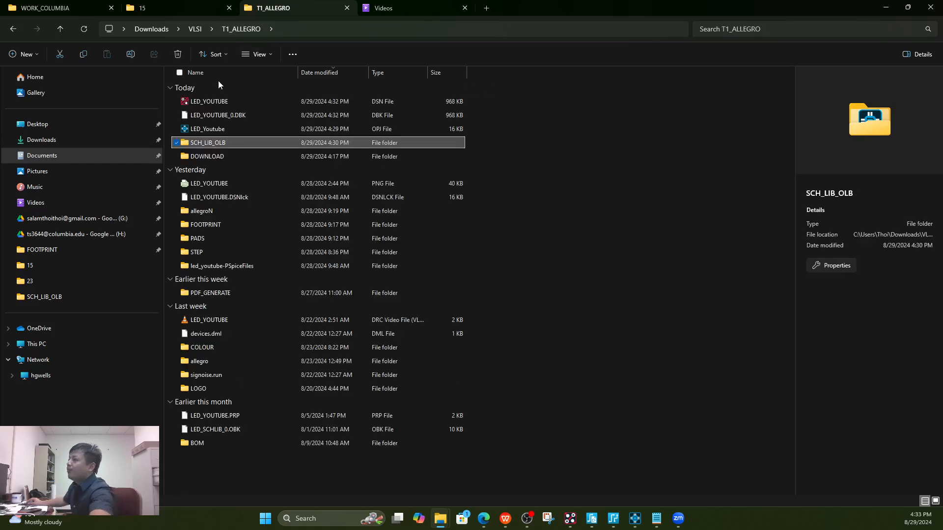
double_click(220, 153)
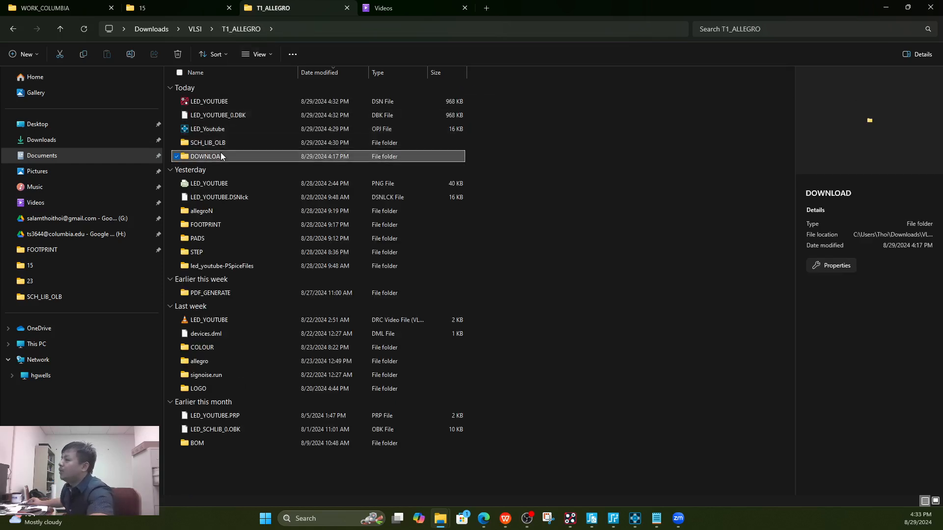
double_click(212, 101)
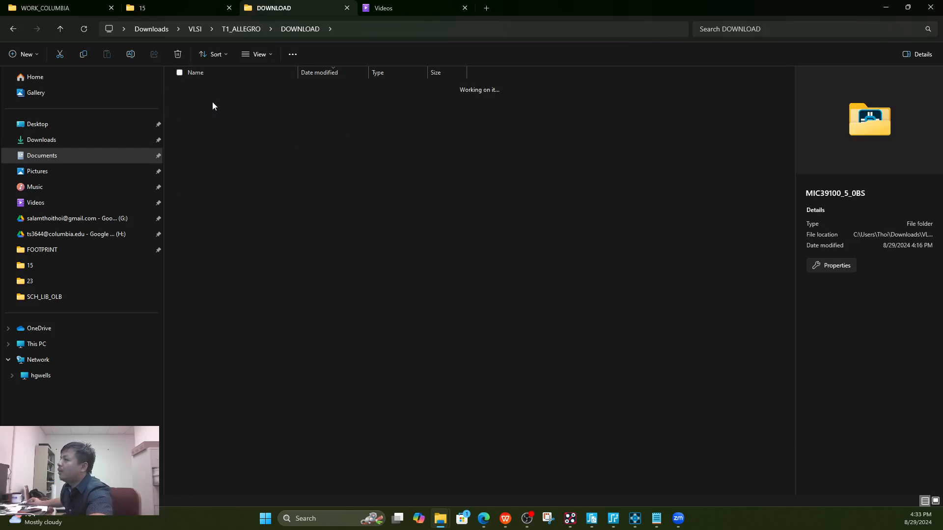
double_click(219, 129)
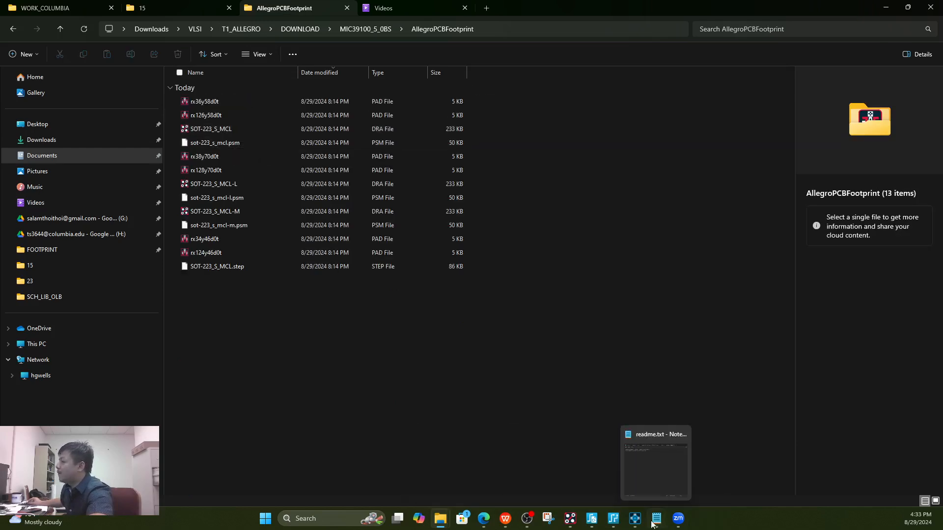
- Switch to OrCAD Capture, bring up the CONN F 32X3_new library part, and return to the LED schematic page
left_click(636, 522)
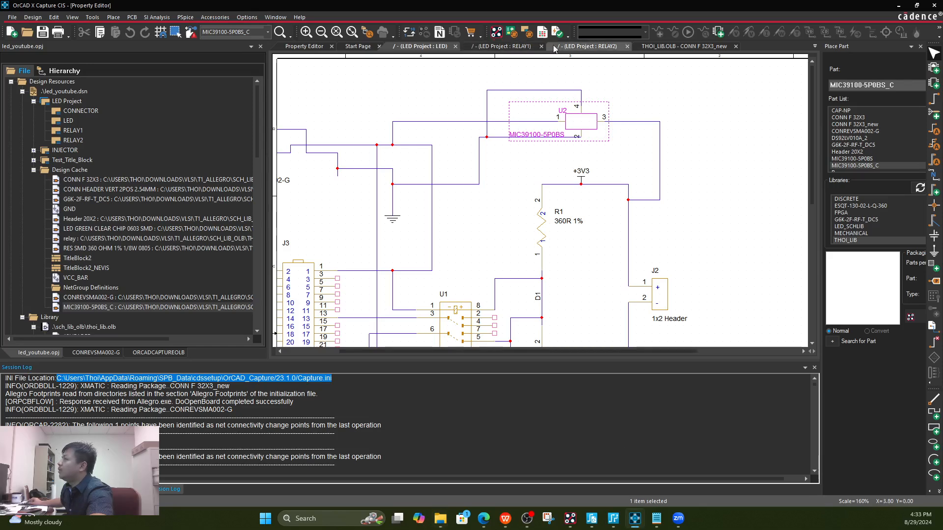
left_click(683, 46)
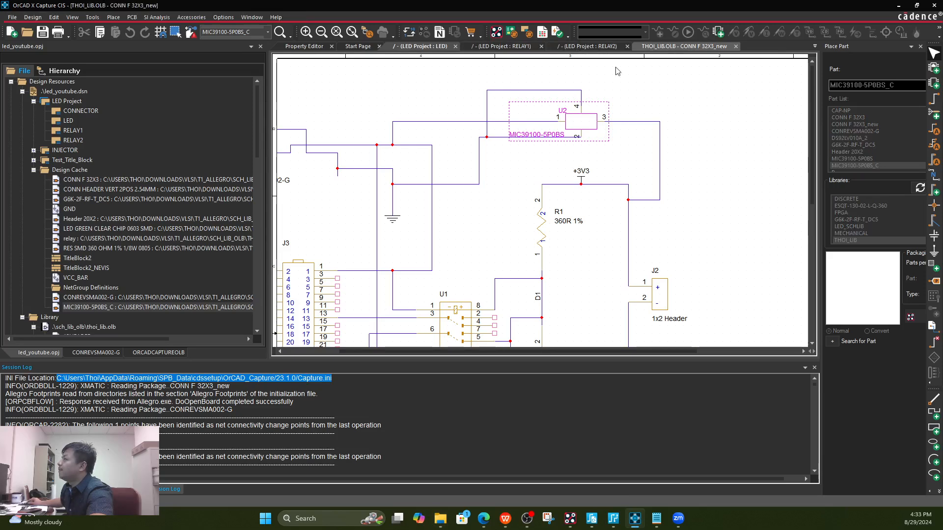
left_click_drag(466, 76, 599, 54)
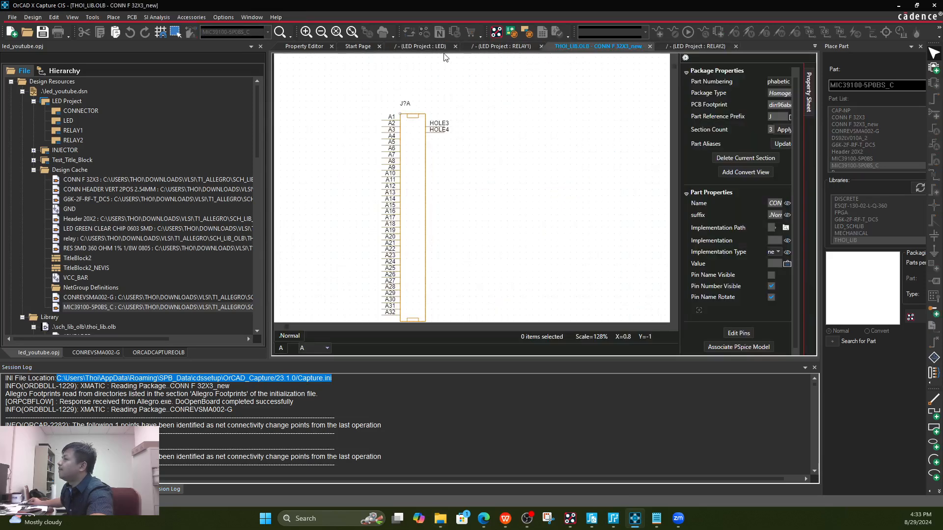
left_click(432, 48)
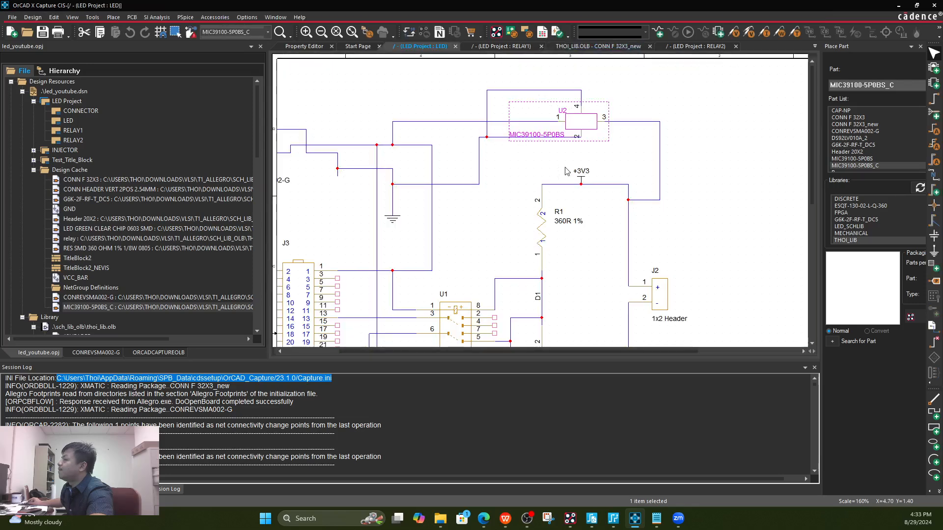
left_click(564, 167)
double_click(579, 115)
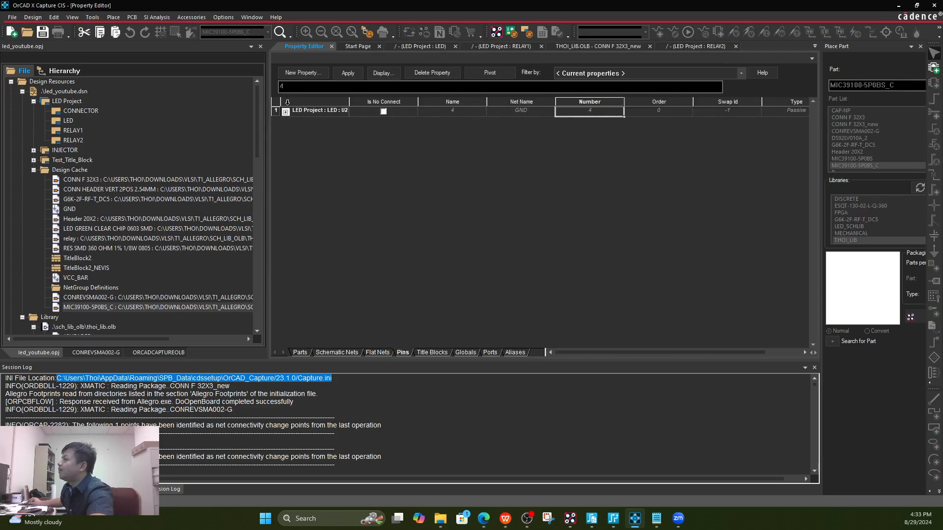
double_click(278, 102)
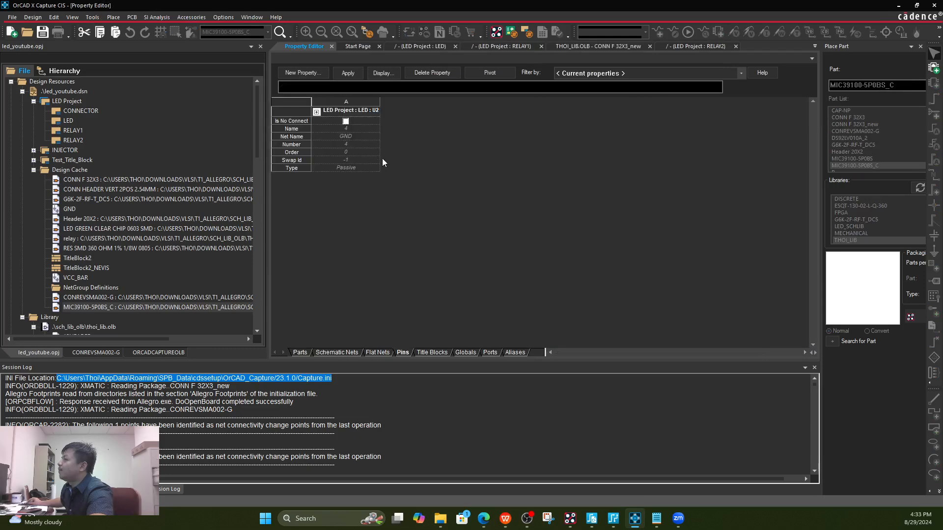
left_click(330, 46)
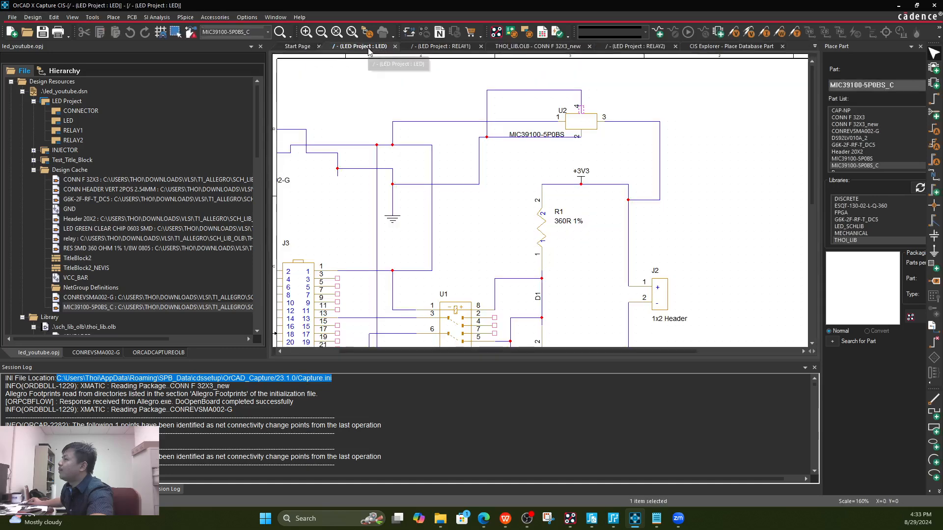
- Compare U2's PCB Footprint property with the SOT-223_S_MCL drawing file in File Explorer's AllegroPCBFootprint folder, then return to OrCAD Capture
left_click(575, 126)
double_click(575, 126)
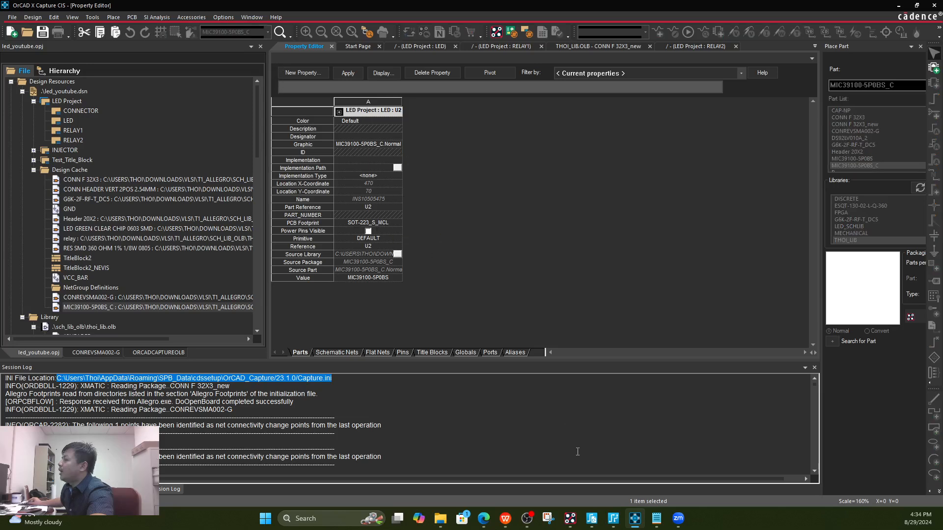
mouse_move(447, 522)
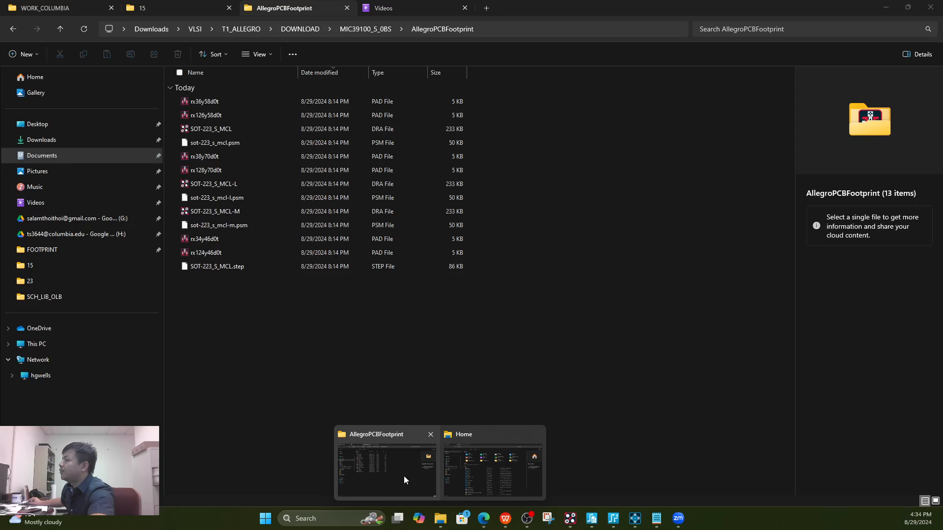
left_click(403, 476)
left_click(227, 129)
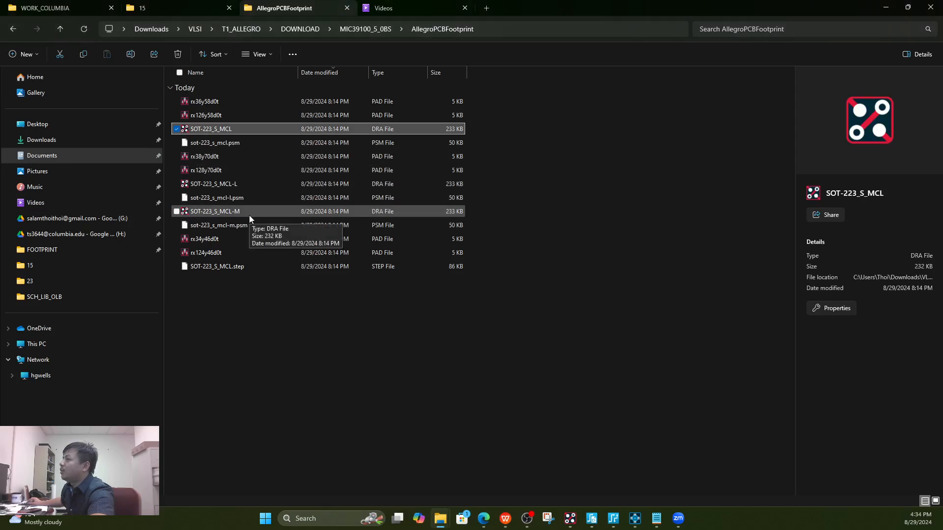
left_click(485, 520)
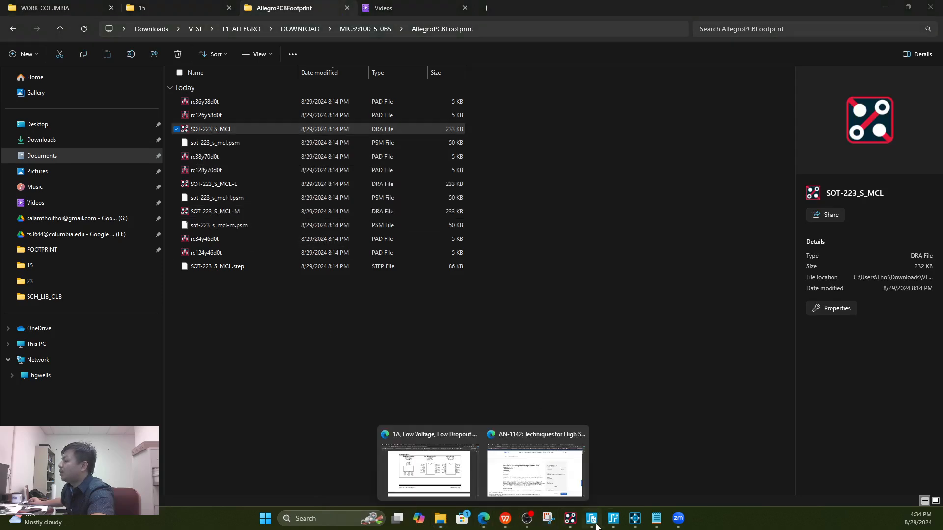
left_click(635, 521)
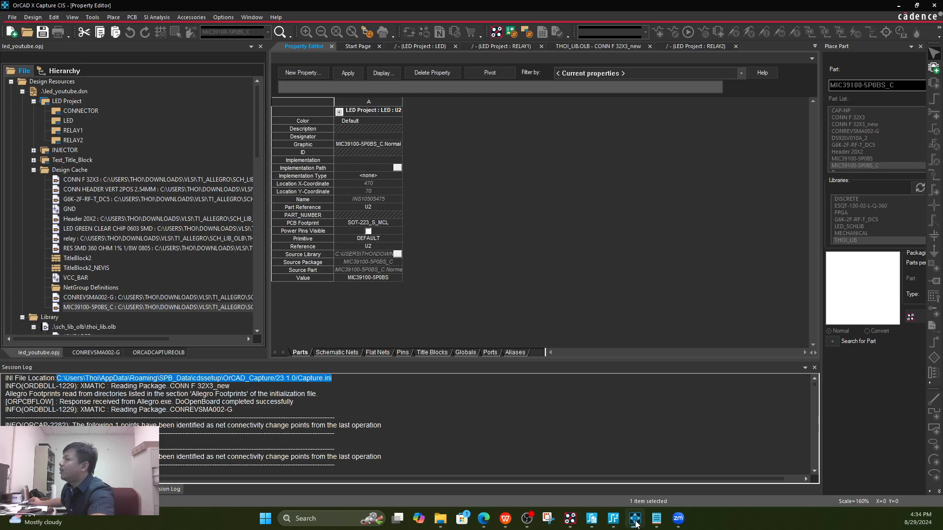
- Switch to File Explorer and copy the SOT-223_S_MCL DRA file together with sot-223_s_mcl.psm from the AllegroPCBFootprint folder
left_click(440, 520)
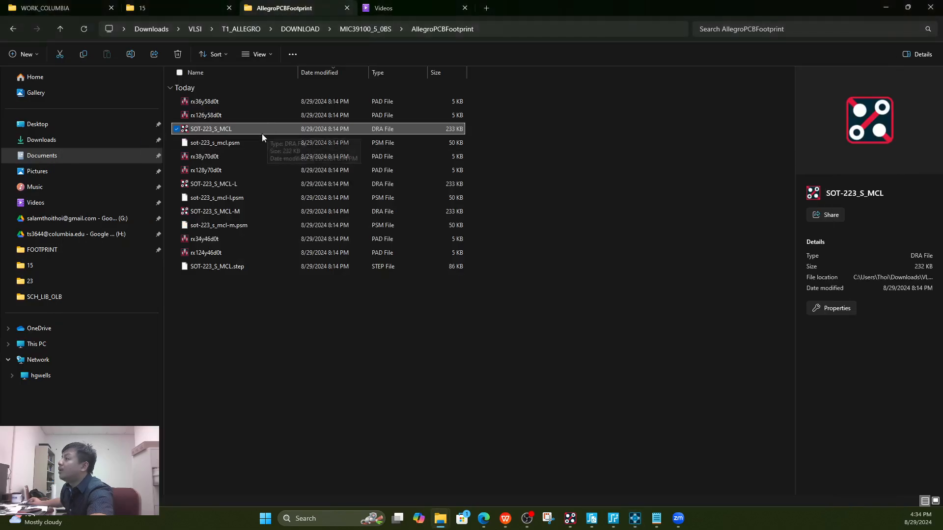
left_click(235, 142, "ctrl")
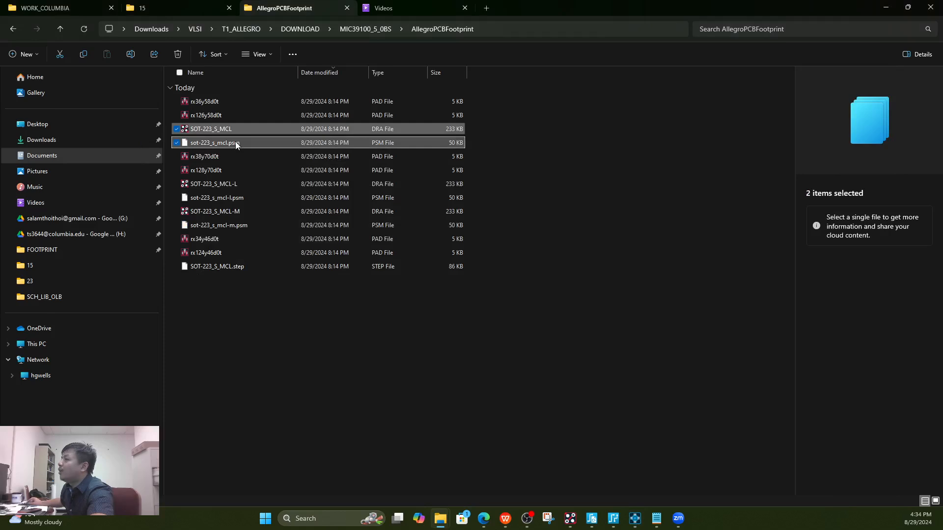
right_click(235, 142)
left_click(268, 154)
left_click(598, 215)
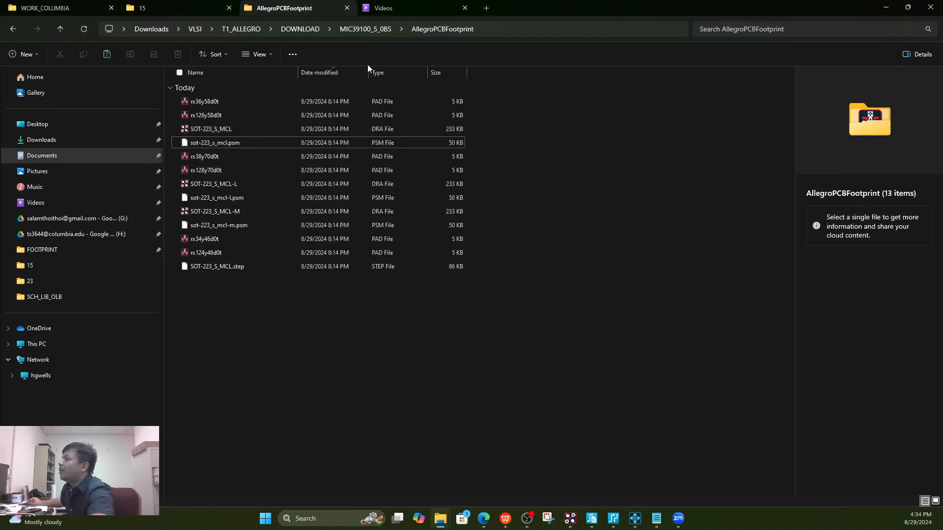
- Go back up to the T1_ALLEGRO folder and open its FOOTPRINT subfolder
left_click(365, 31)
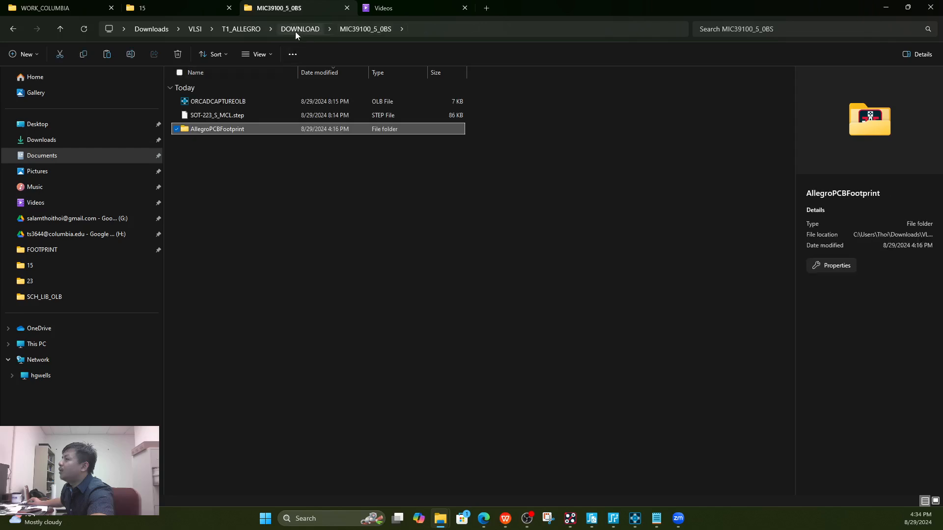
left_click(297, 30)
left_click(243, 31)
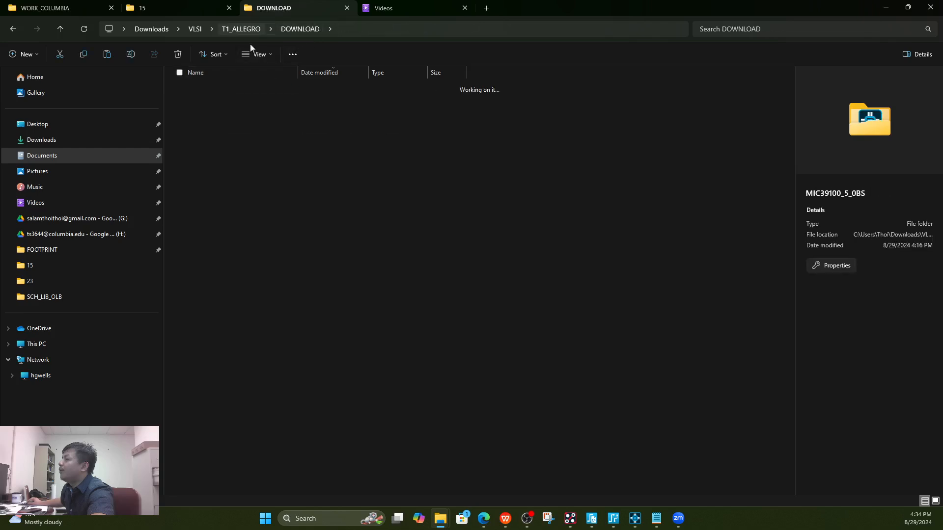
left_click(226, 223)
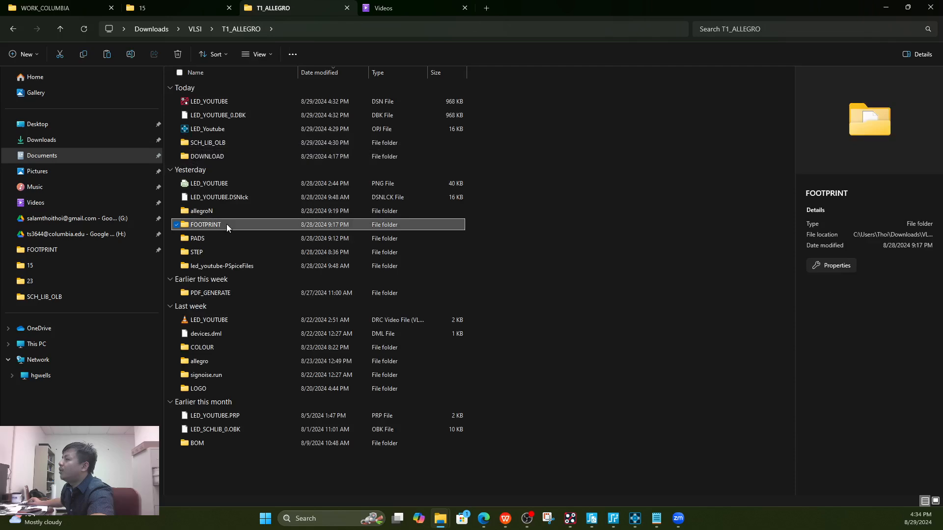
double_click(225, 224)
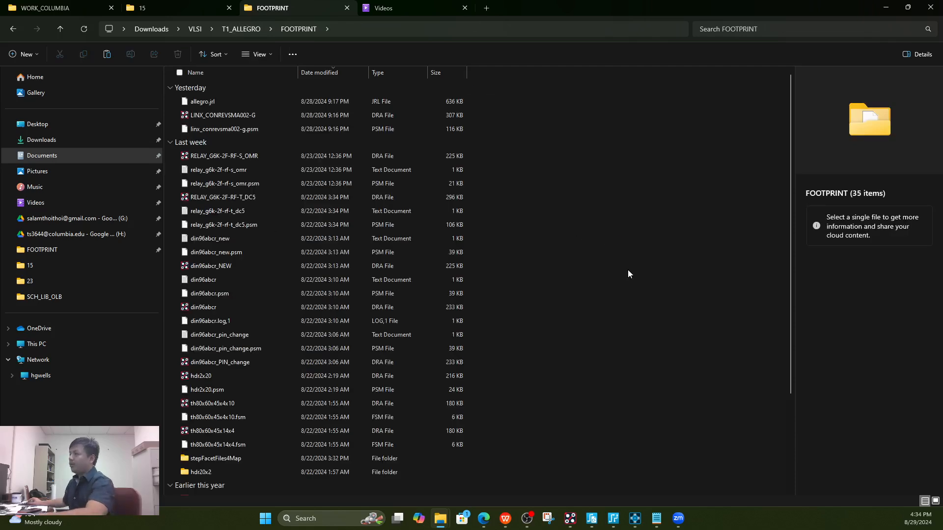
- Paste the copied SOT-223_S_MCL files into the FOOTPRINT folder, then switch to OrCAD Capture and bring up the Online DRCs
key("ctrl+v")
left_click(568, 236)
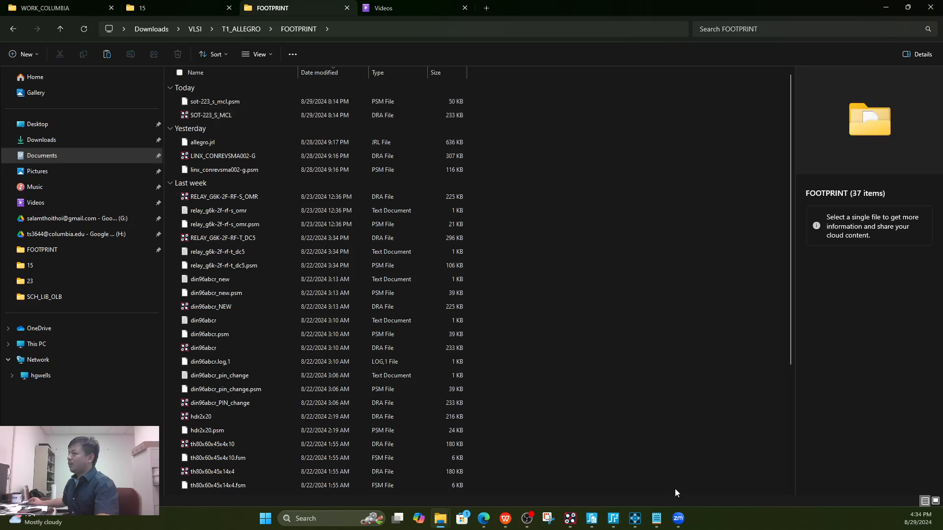
left_click(634, 519)
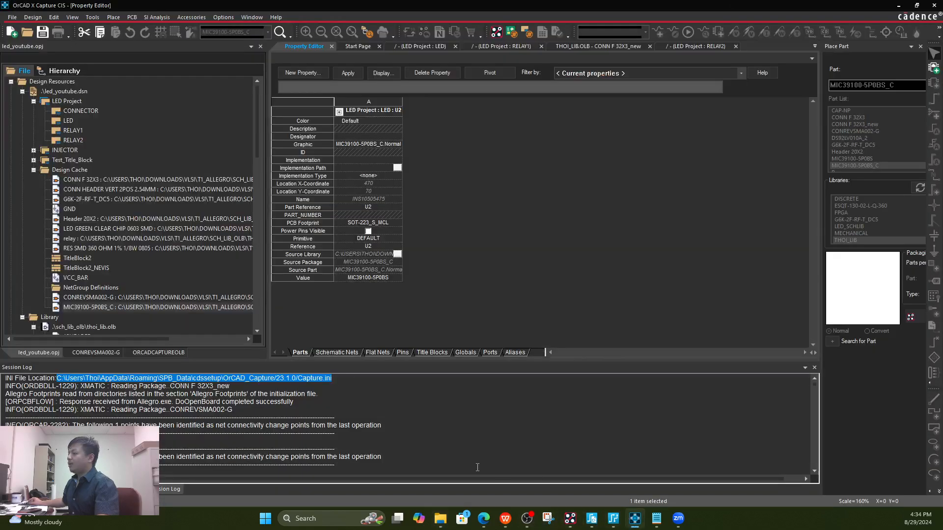
left_click(134, 489)
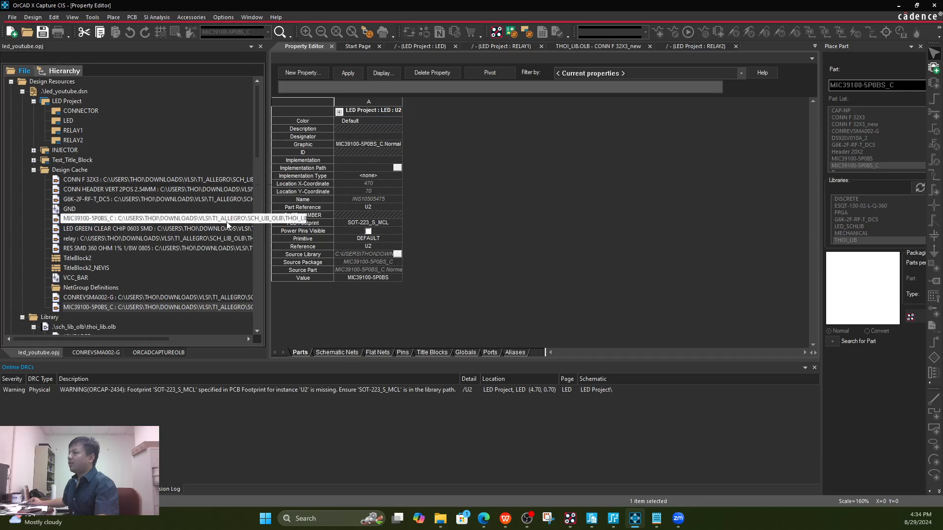
- Return to the LED schematic page, nudge U2 slightly upward to refresh its design-rule check, and save the design
left_click(348, 46)
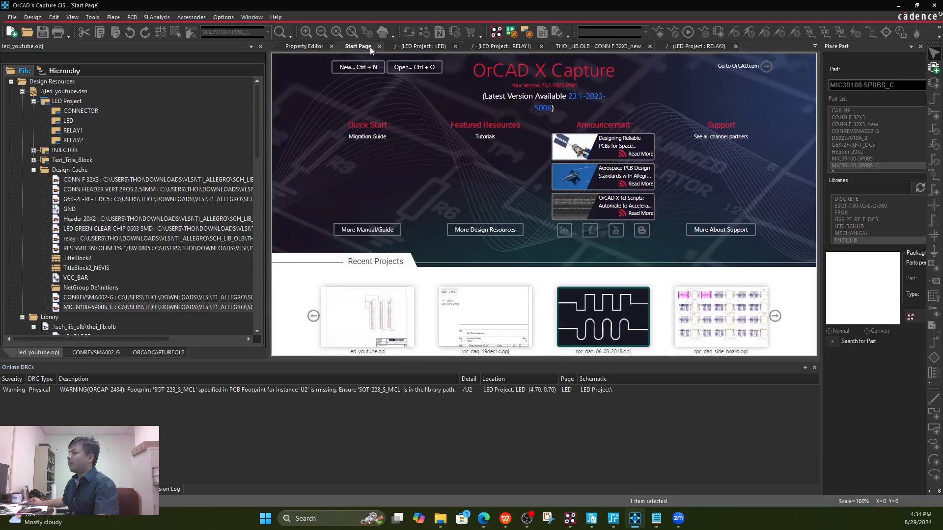
left_click(408, 47)
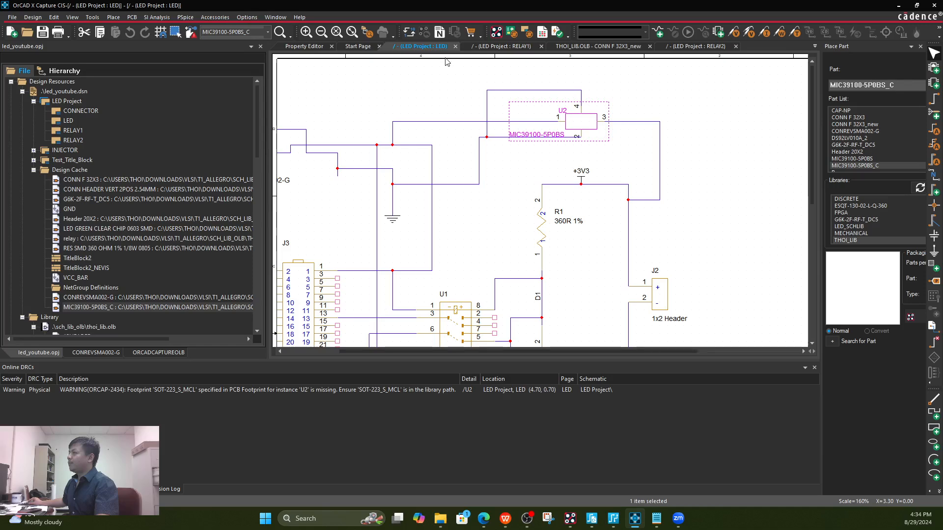
left_click(434, 106)
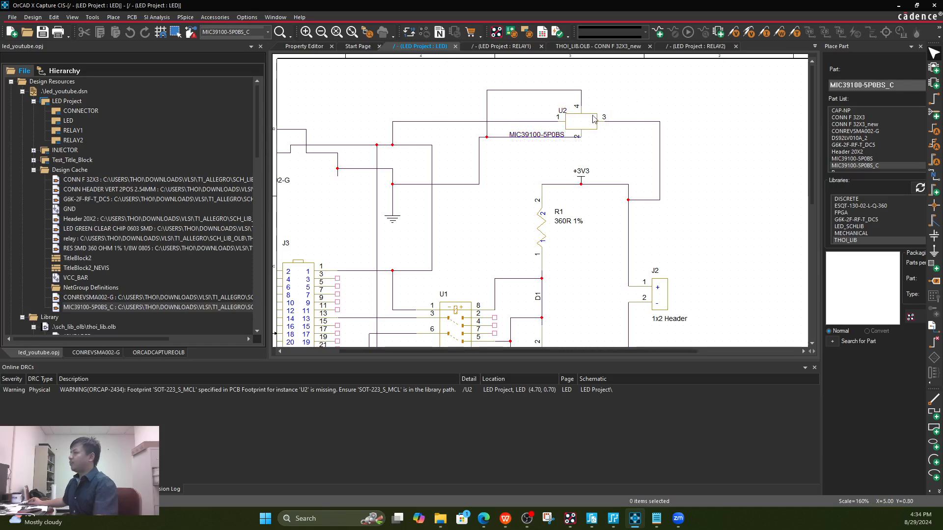
left_click_drag(594, 142, 594, 136)
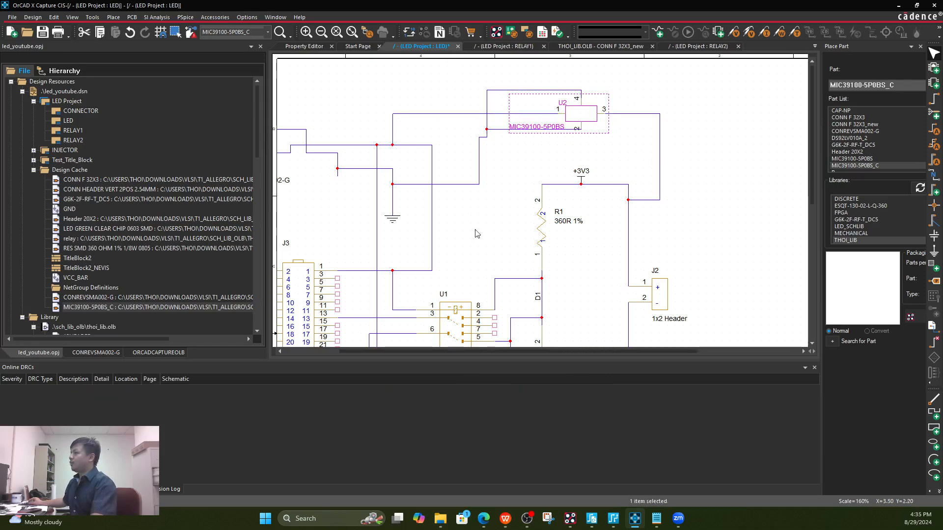
left_click(520, 180)
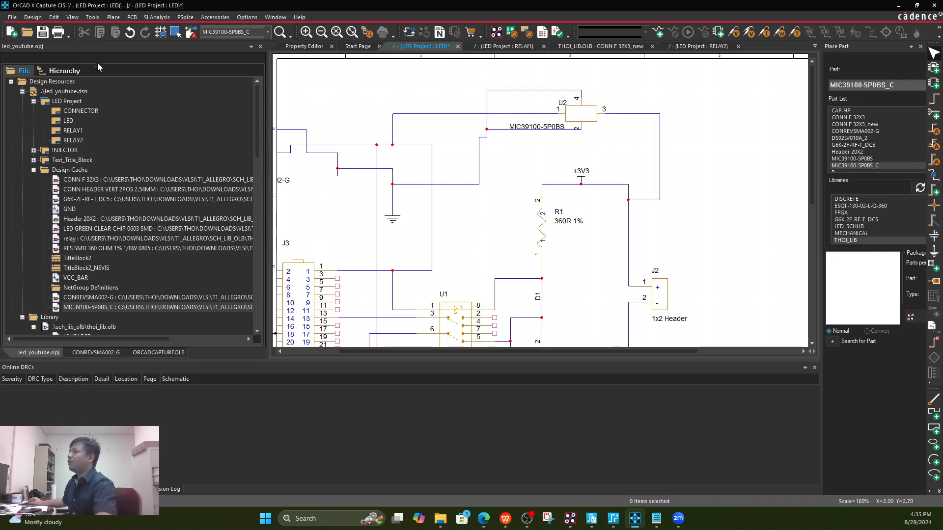
left_click(43, 32)
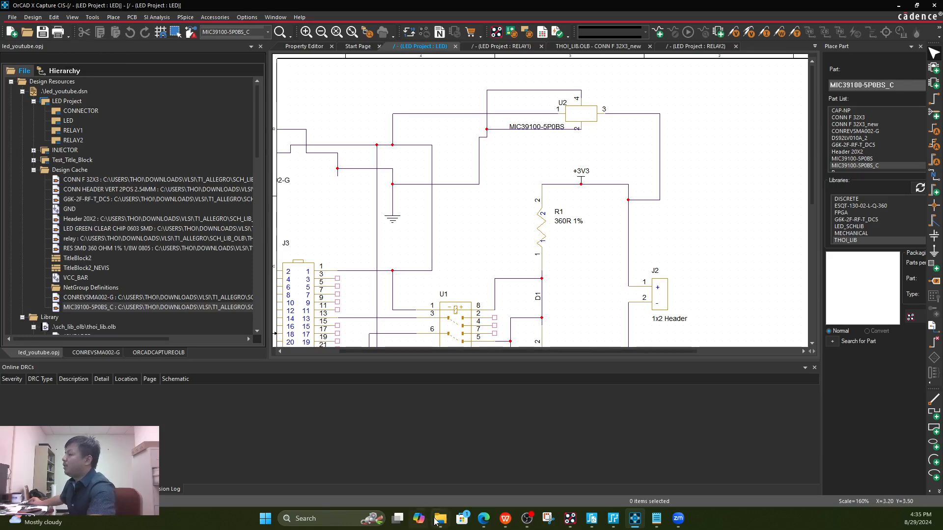
- Switch to File Explorer and open the AllegroPCBFootprint folder inside T1_ALLEGRO\DOWNLOAD\MIC39100_5_0BS
mouse_move(451, 522)
left_click(396, 468)
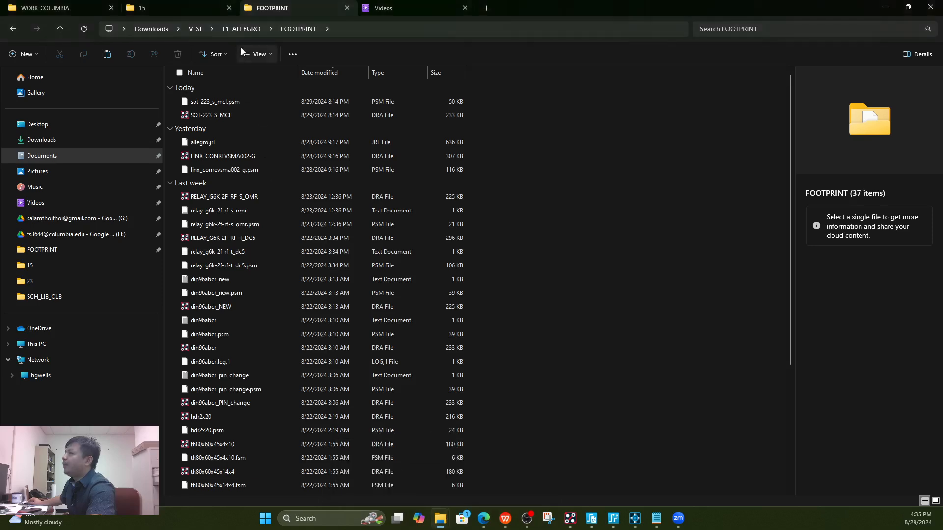
left_click(241, 31)
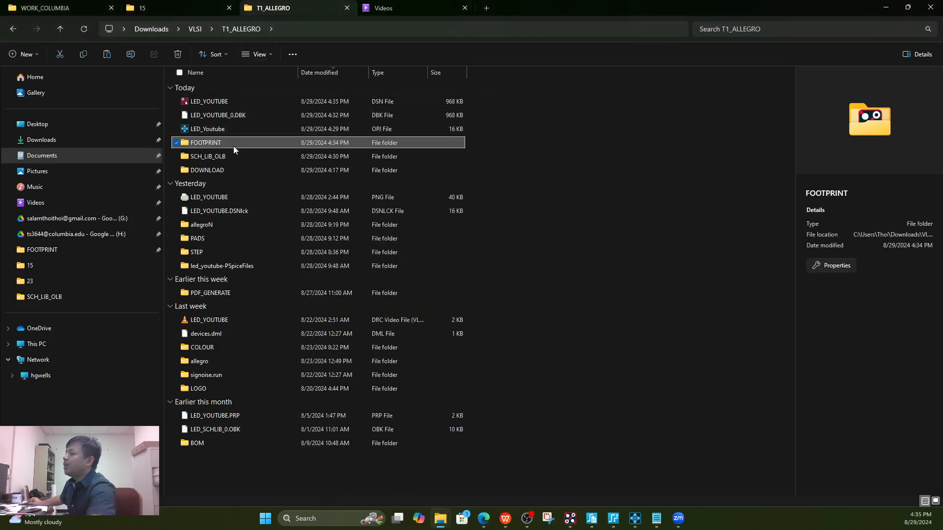
double_click(214, 169)
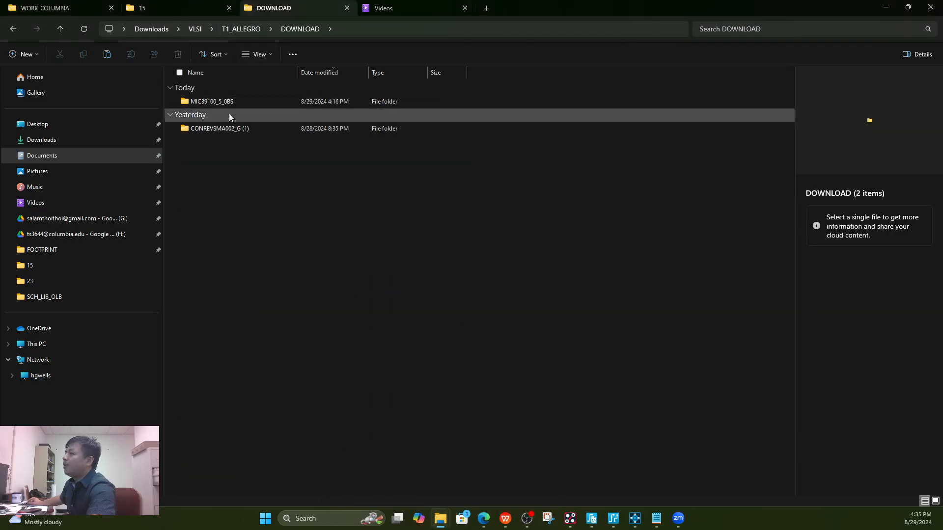
double_click(228, 104)
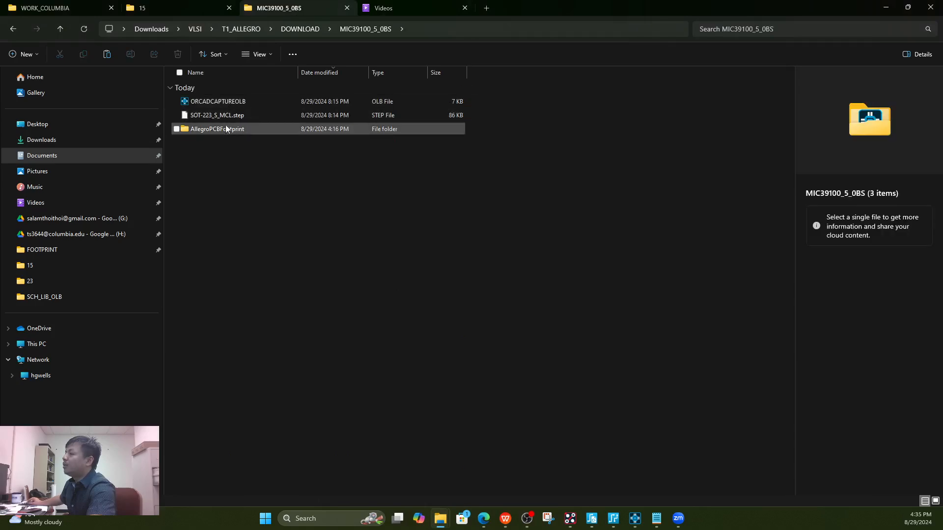
double_click(227, 128)
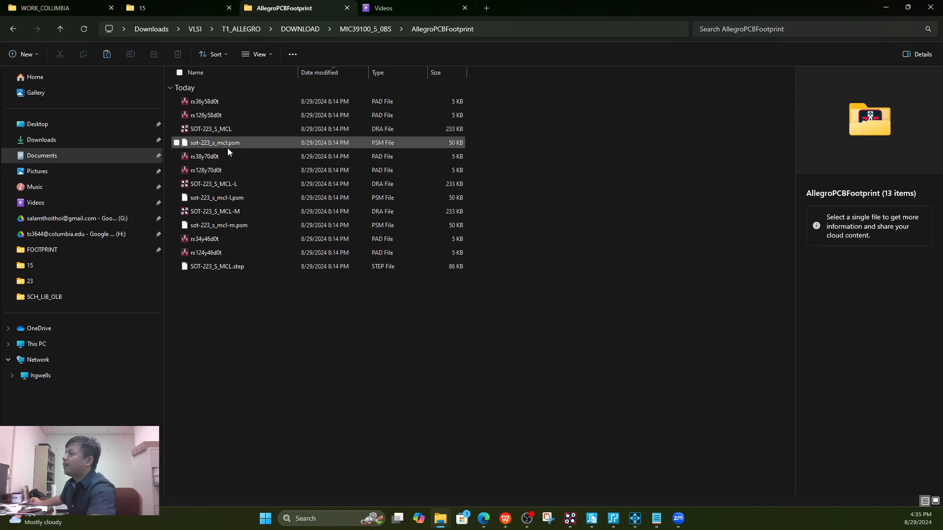
- Examine the PAD files supplied with the footprint, ending with rx36y58d0t and rx126y58d0t selected together
left_click(214, 102)
left_click(212, 114)
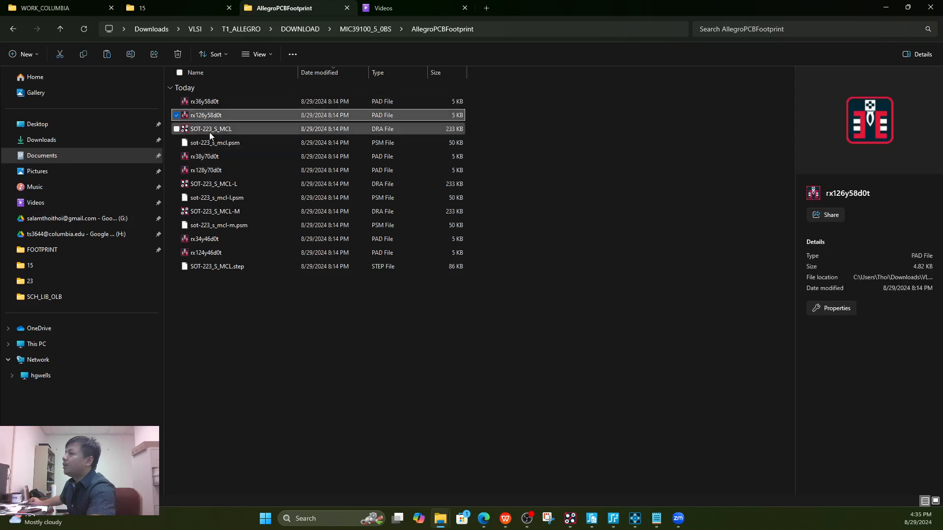
left_click(208, 155)
left_click(216, 170)
left_click(209, 240)
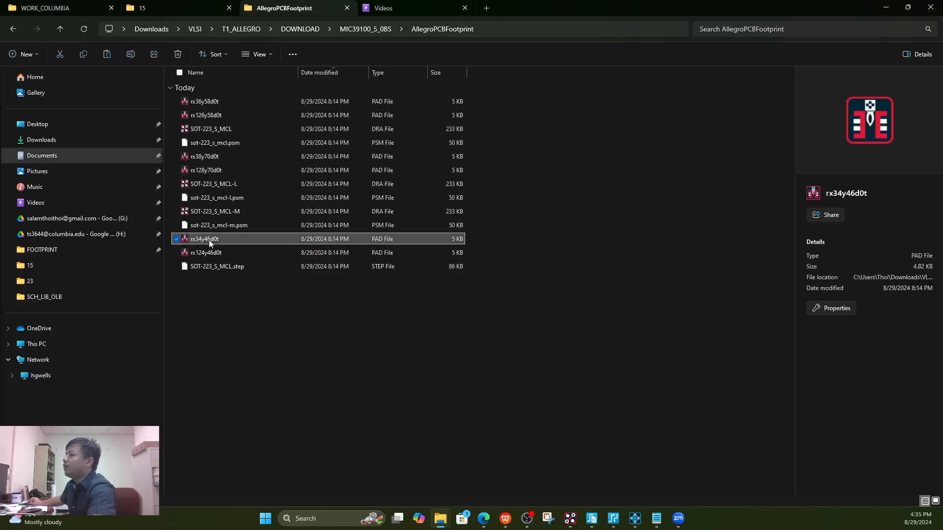
left_click(204, 254)
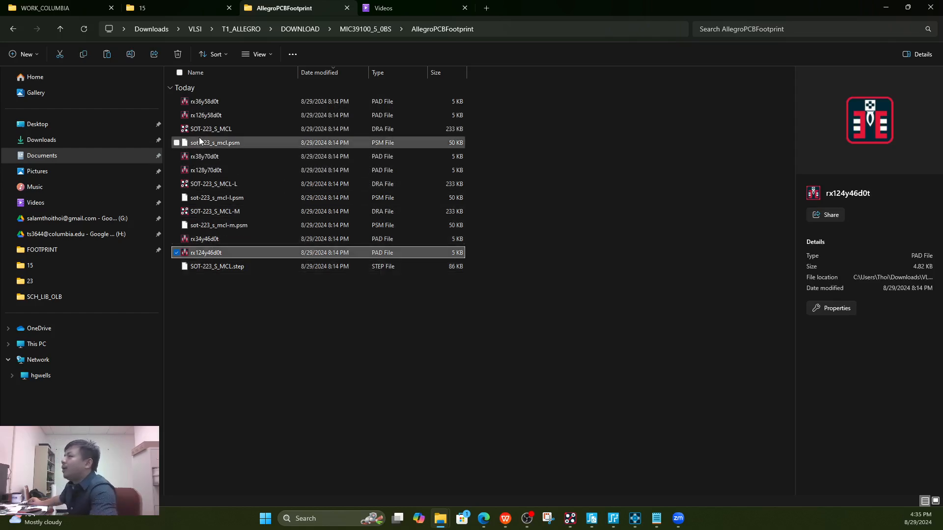
left_click(205, 103)
left_click(205, 112, "ctrl")
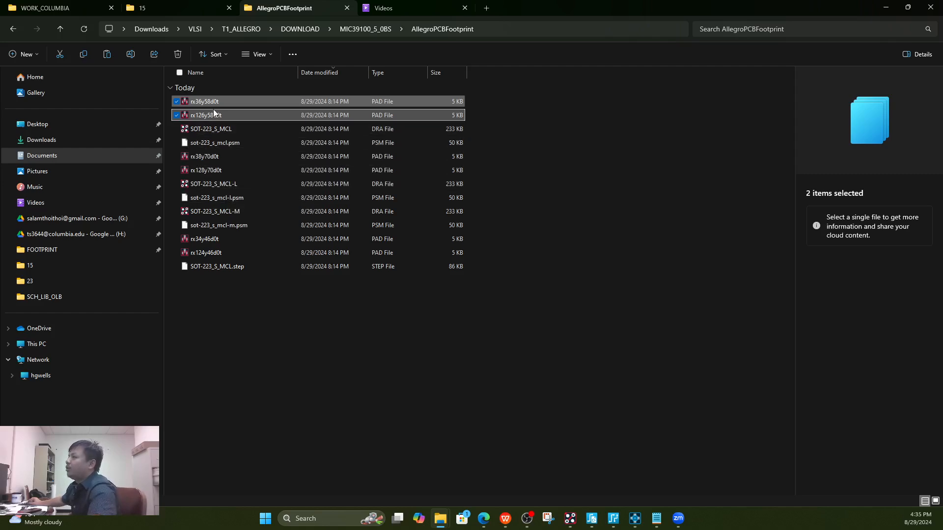
- Return to OrCAD Capture and run Update Layout to transfer the LED schematic changes to the board
left_click(880, 7)
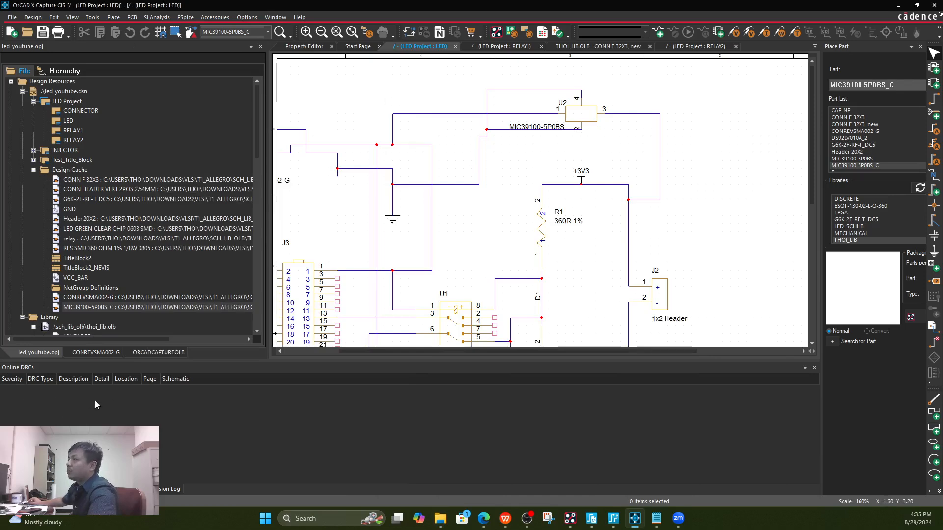
left_click(138, 19)
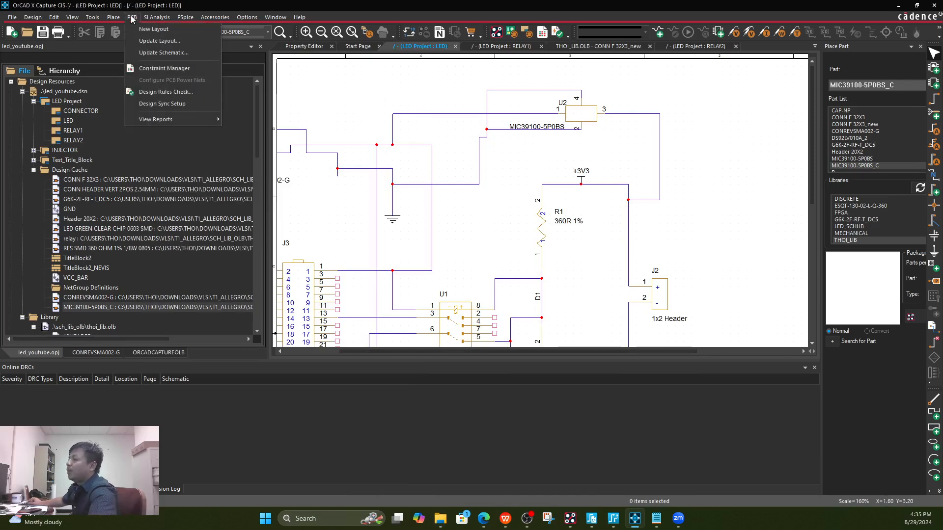
left_click(562, 480)
left_click(561, 477)
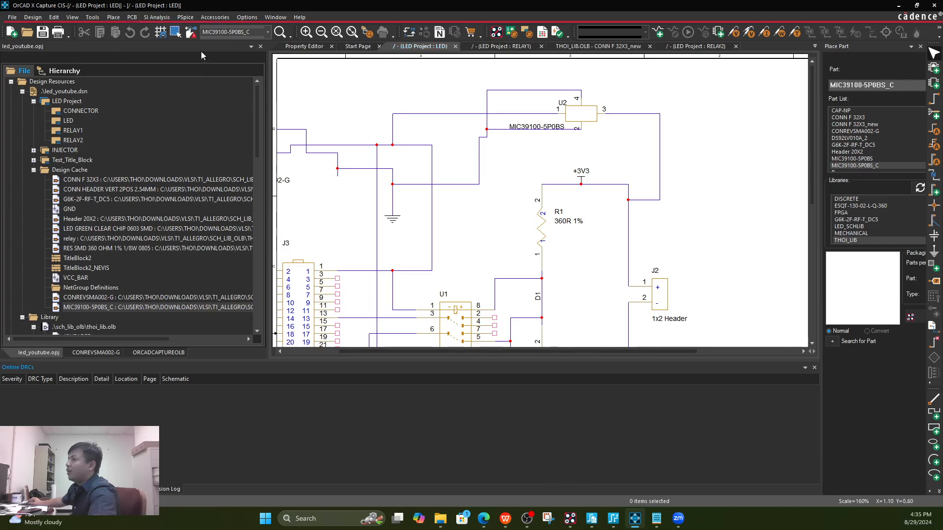
left_click(135, 20)
left_click(162, 42)
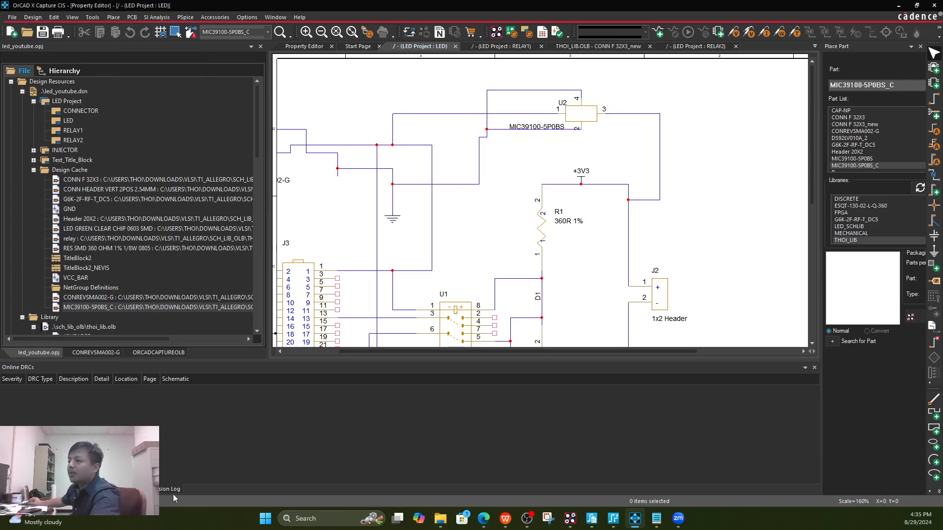
- Check the led_youtube board in Allegro PCB Designer for U2, then return to the maximized OrCAD Capture window
mouse_move(571, 522)
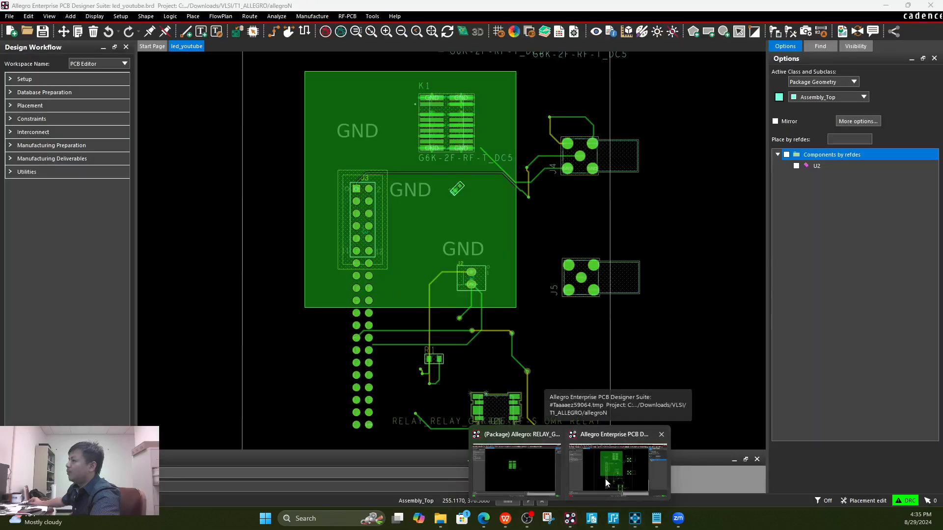
left_click(605, 479)
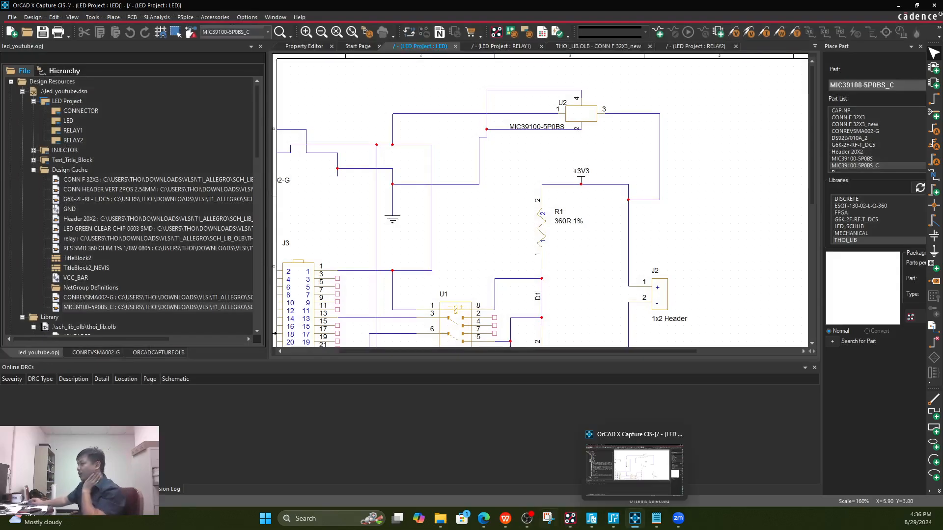
mouse_move(567, 520)
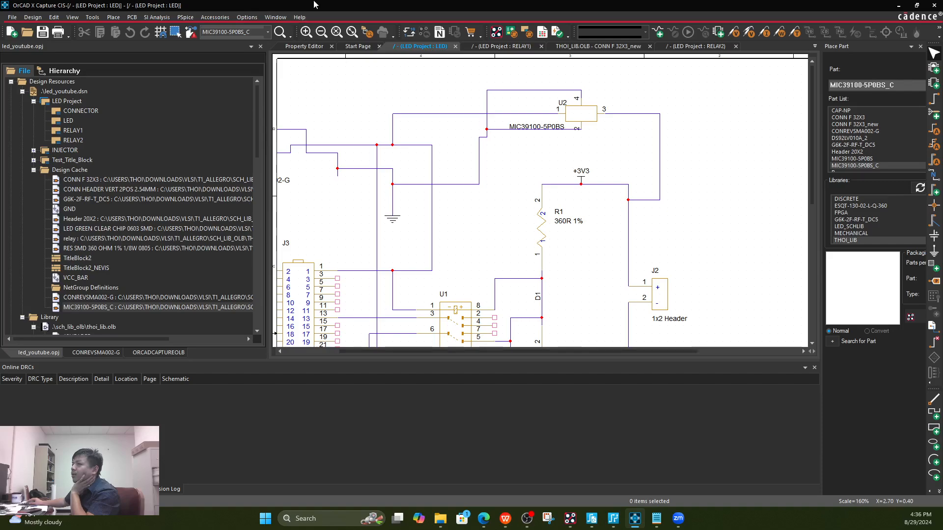
left_click_drag(315, 5, 389, 196)
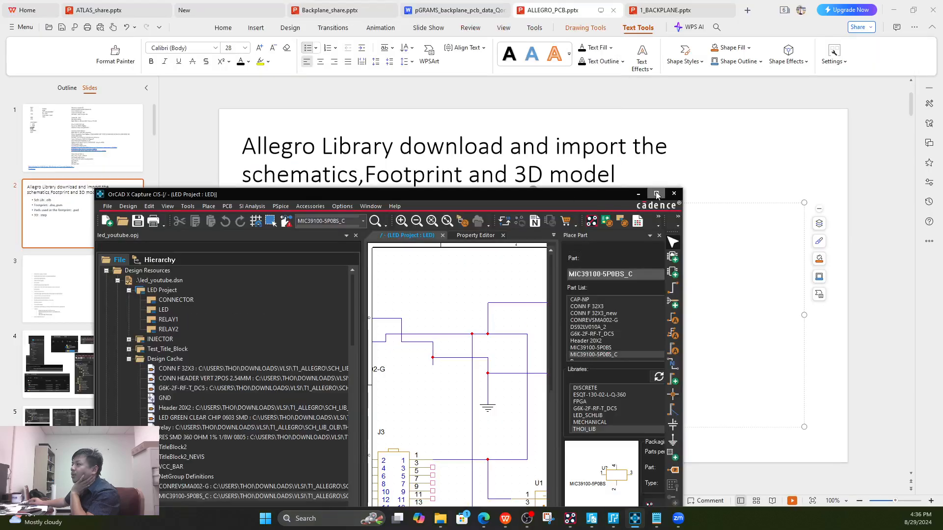
left_click(656, 193)
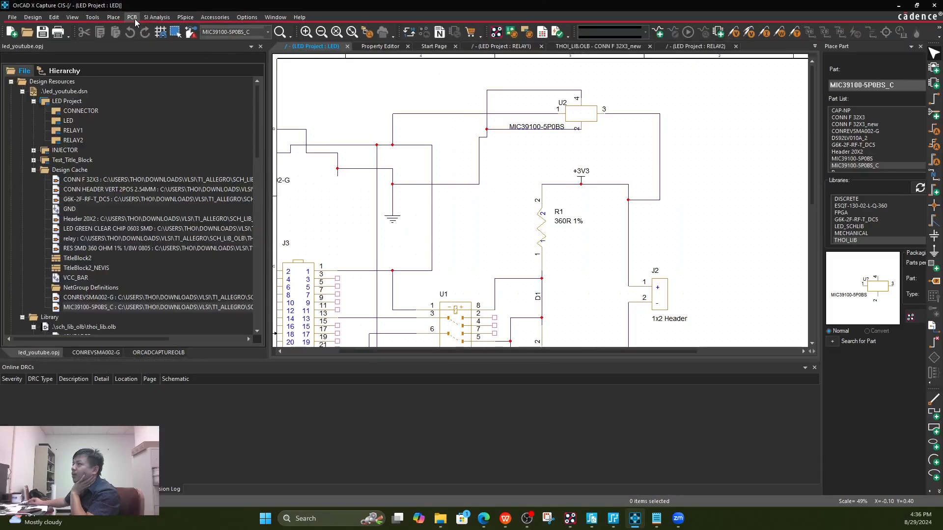
- Try to run Update Layout again, cancel the data source selection, dismiss the errors, and try to save the design
left_click(134, 18)
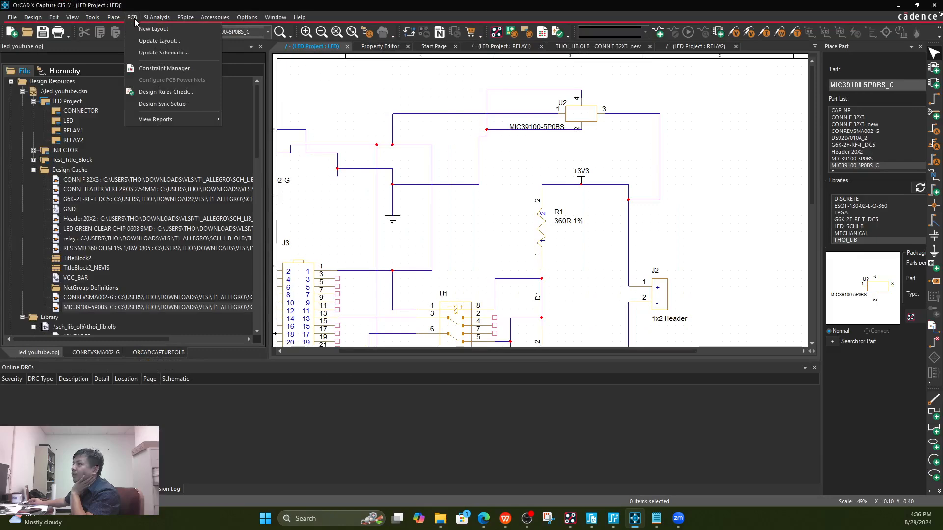
left_click(156, 40)
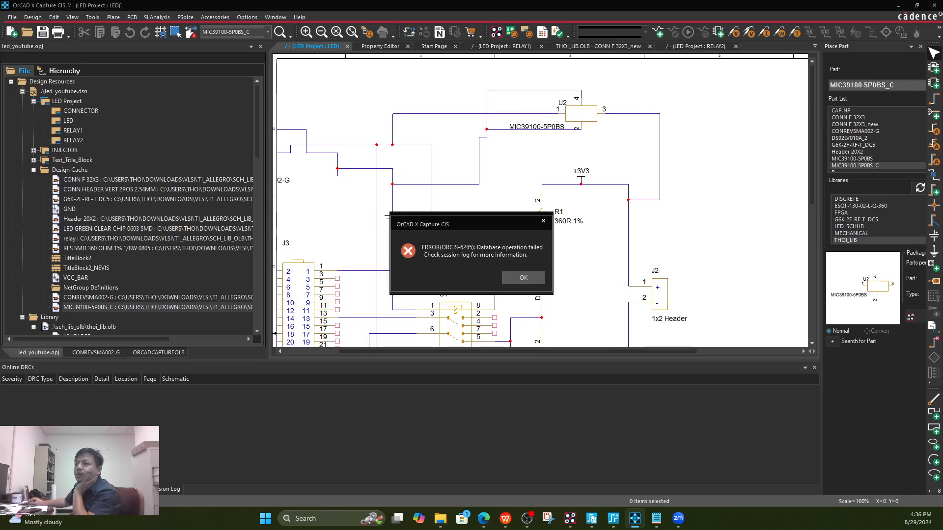
left_click(526, 277)
left_click(525, 278)
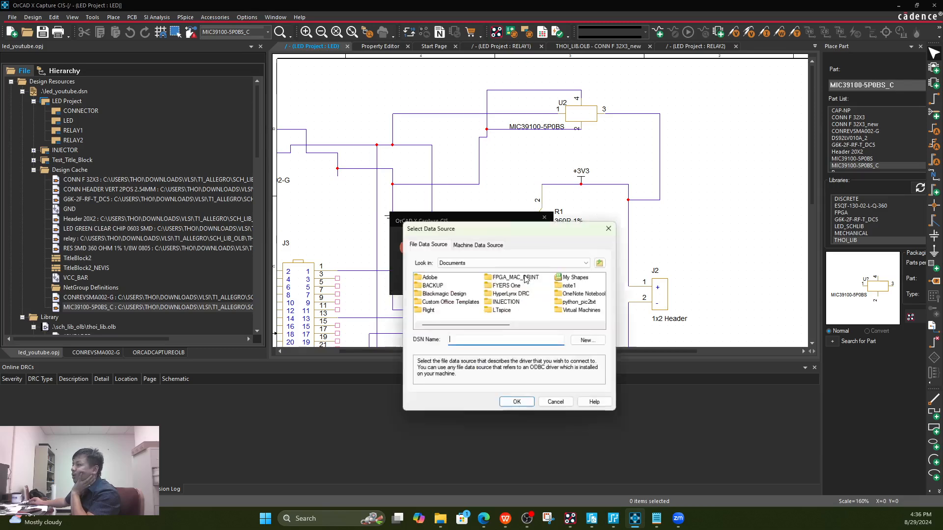
left_click(609, 229)
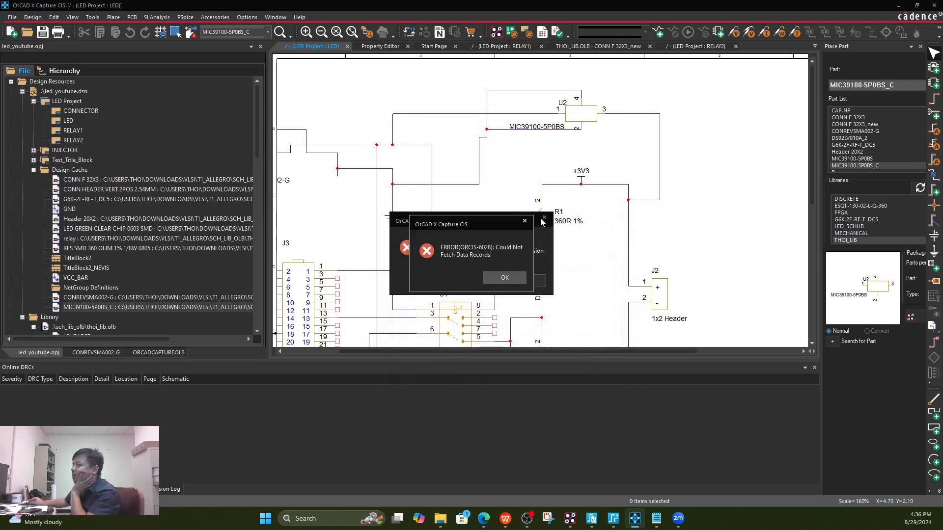
left_click(510, 282)
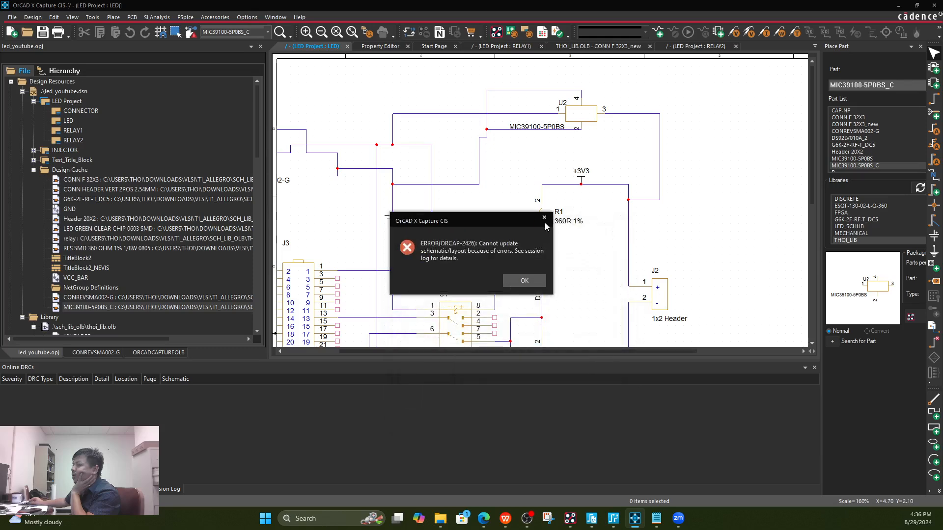
left_click(544, 217)
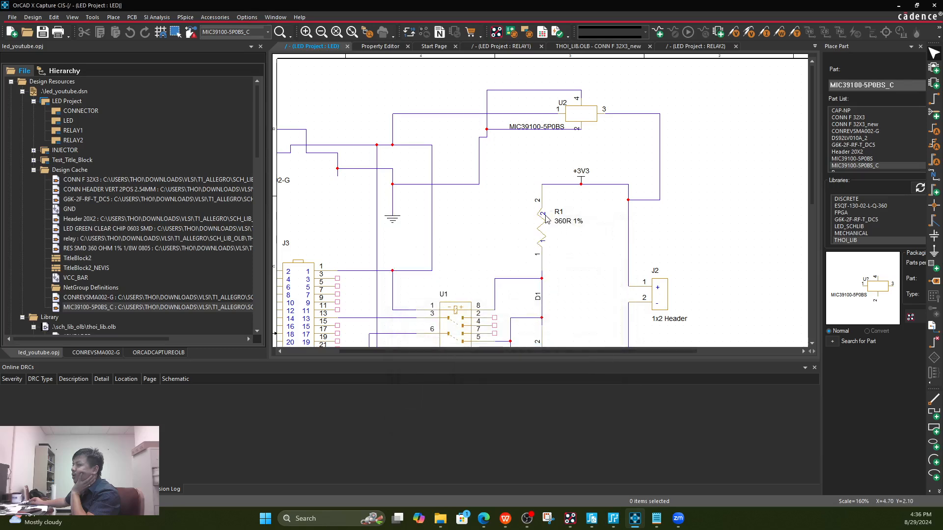
left_click(43, 37)
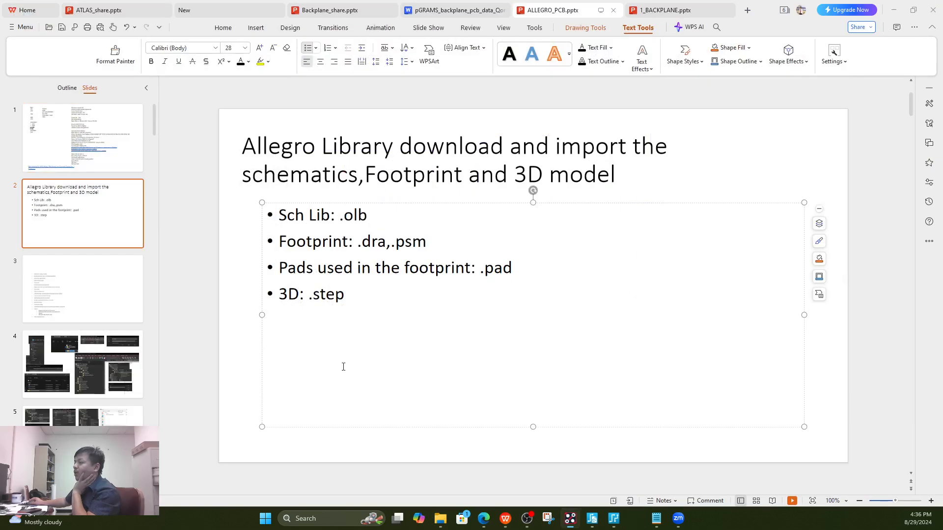
mouse_move(602, 522)
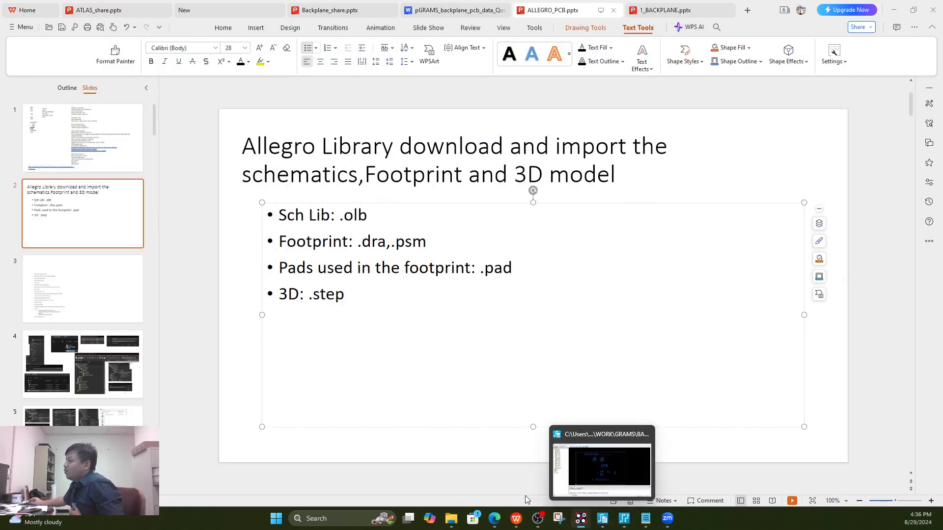
- Launch Capture CIS 2023 for the led_youtube project and dismiss the error about the library that was not found
left_click(580, 521)
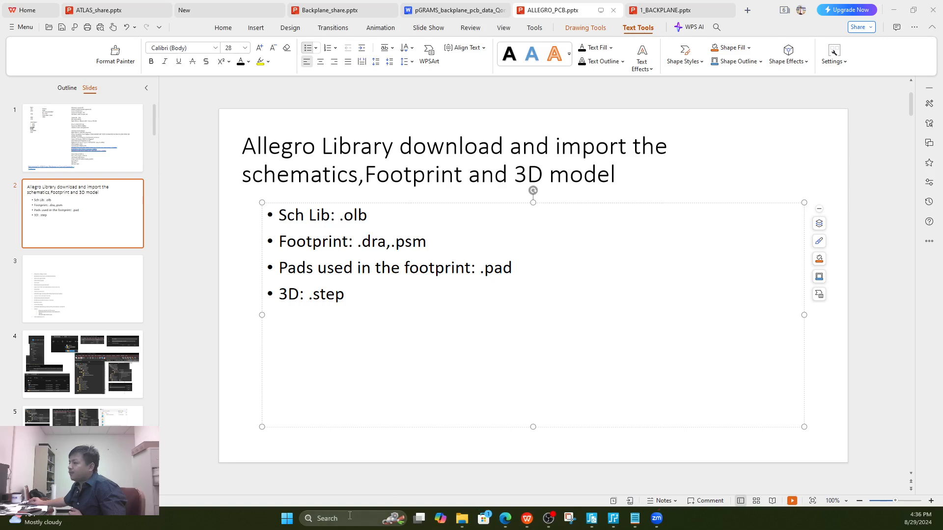
left_click(286, 521)
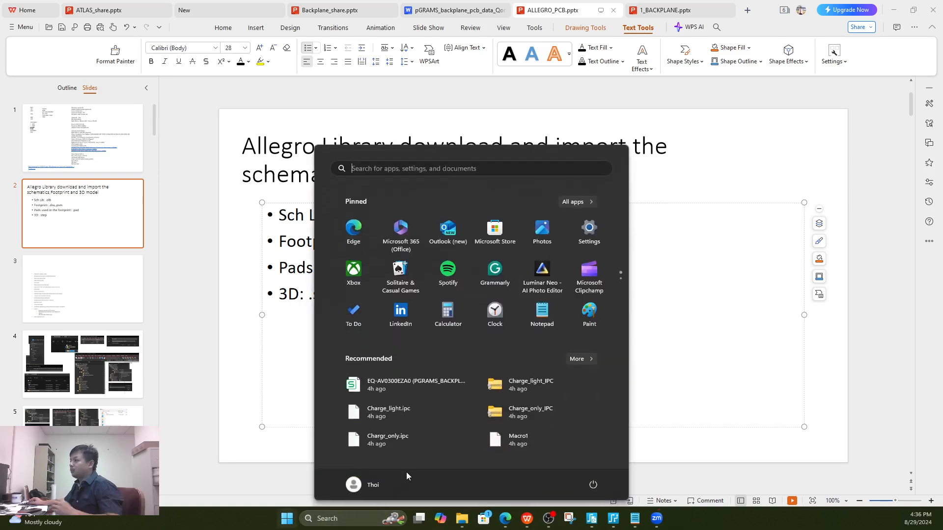
type("cis")
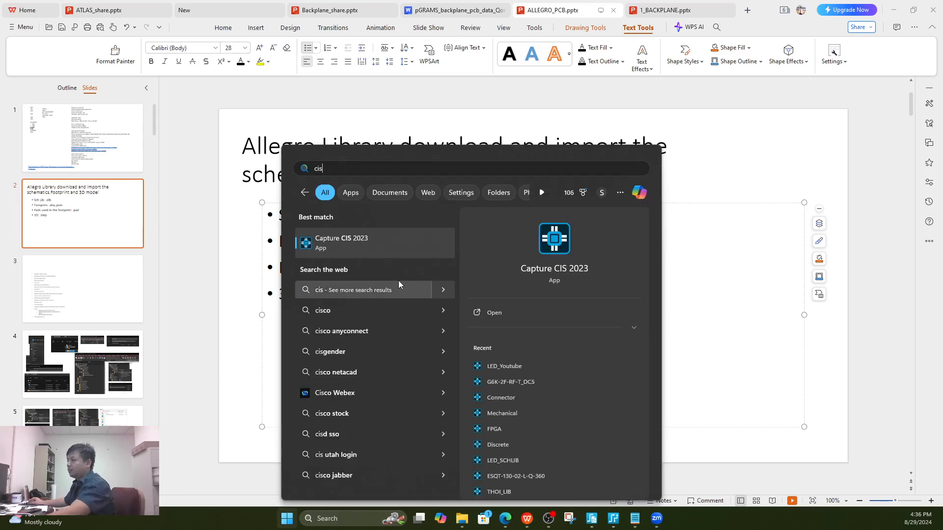
left_click(341, 241)
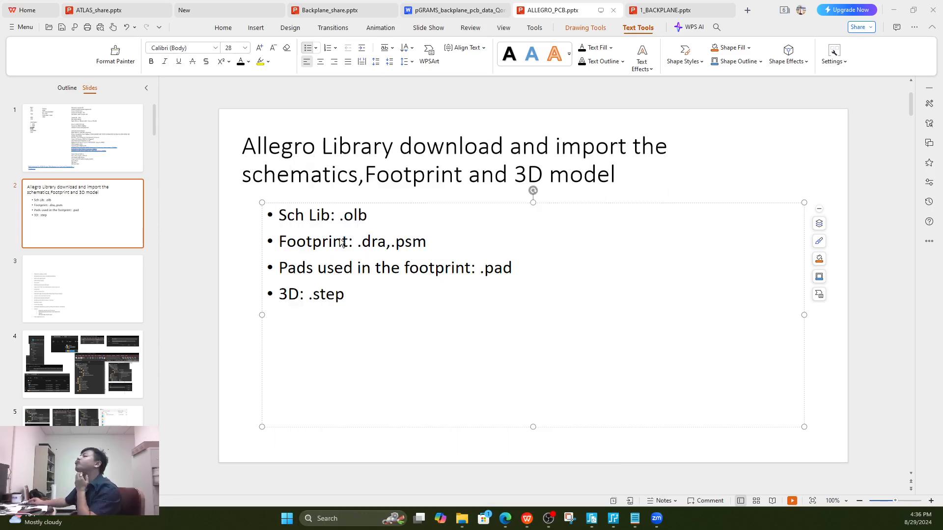
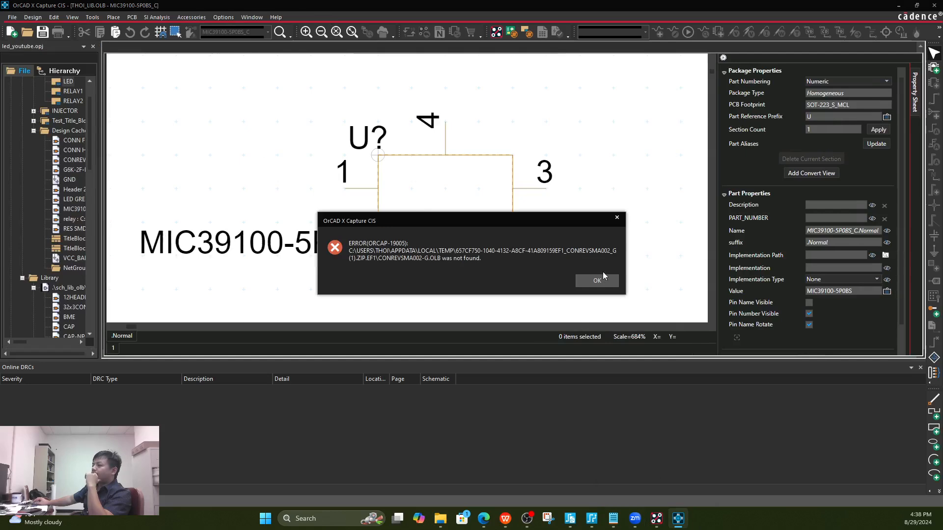
left_click(599, 285)
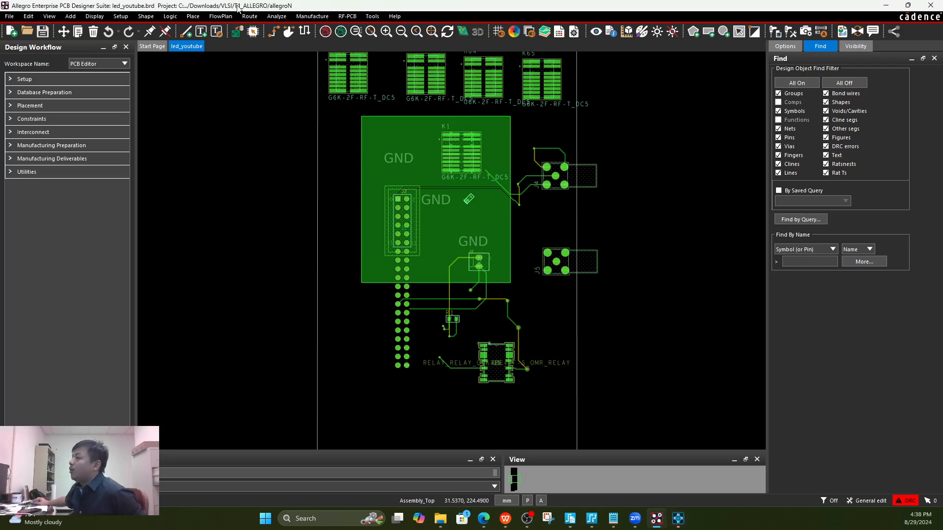
- Switch the led_youtube board in Allegro to Placement Edit mode, and check the manual placement list for unplaced components
left_click(194, 18)
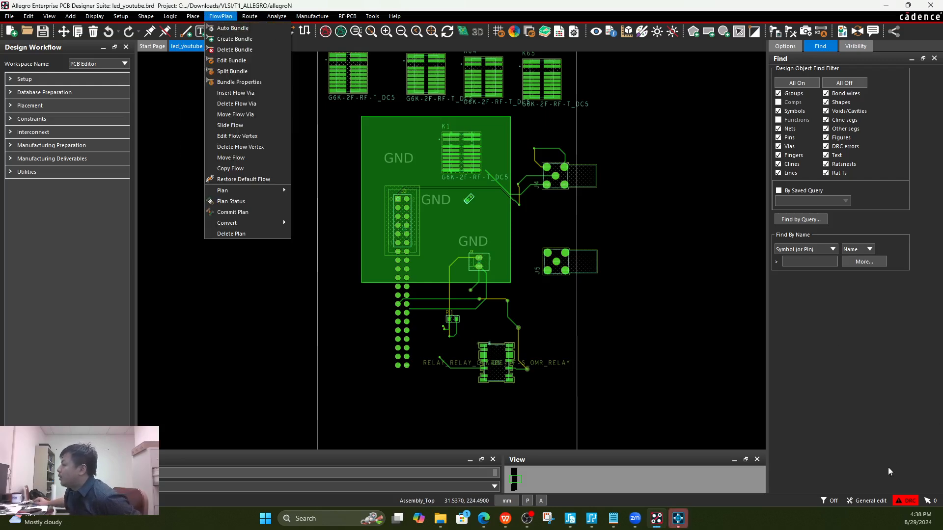
left_click(865, 500)
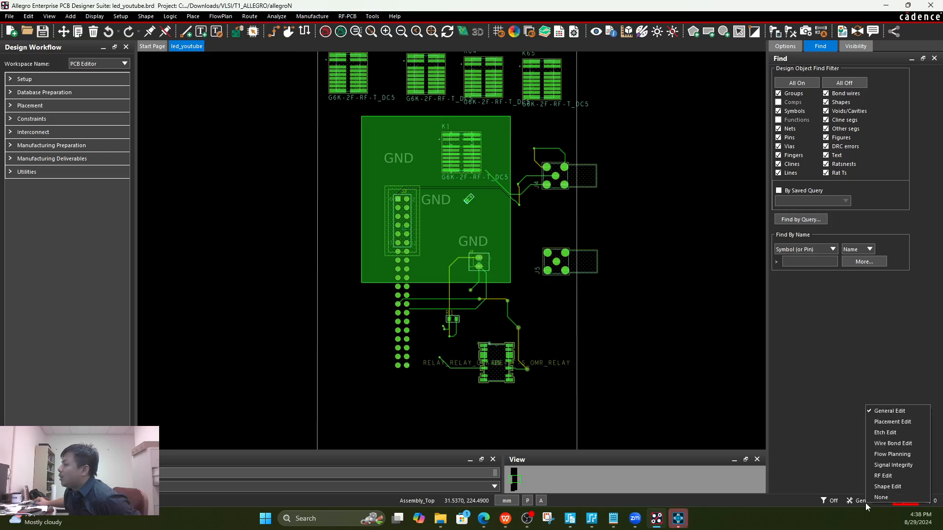
left_click(893, 423)
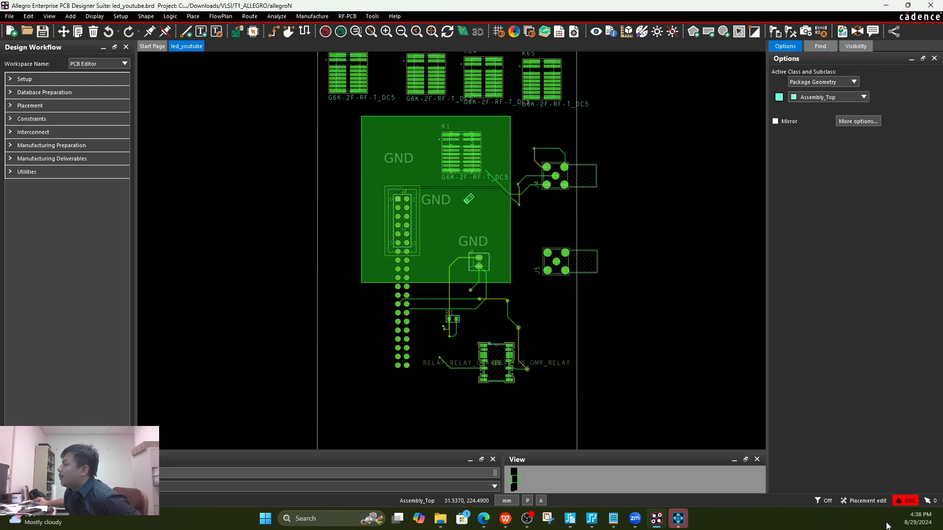
left_click(874, 501)
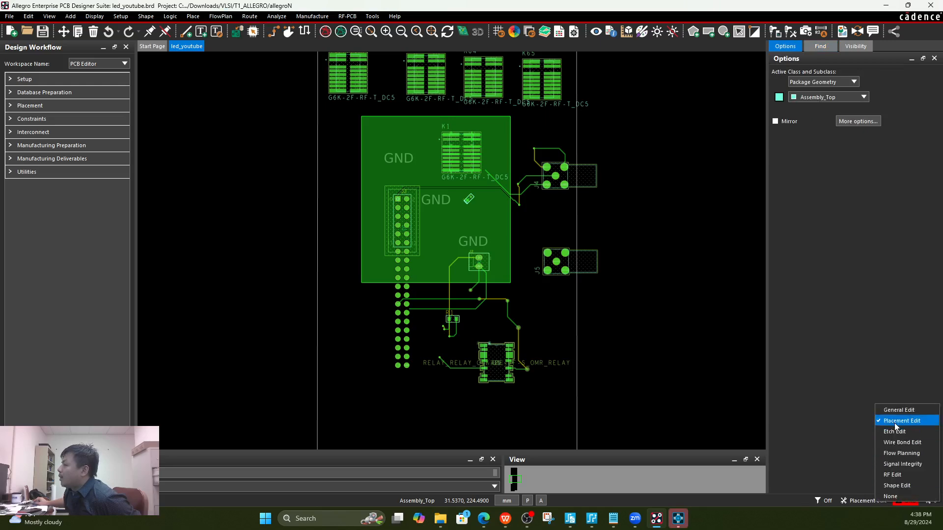
left_click(197, 18)
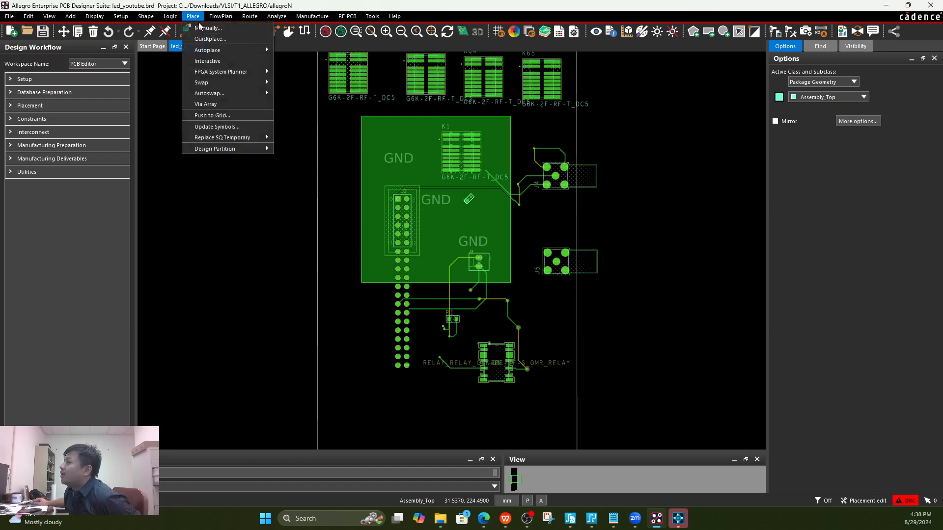
left_click(212, 33)
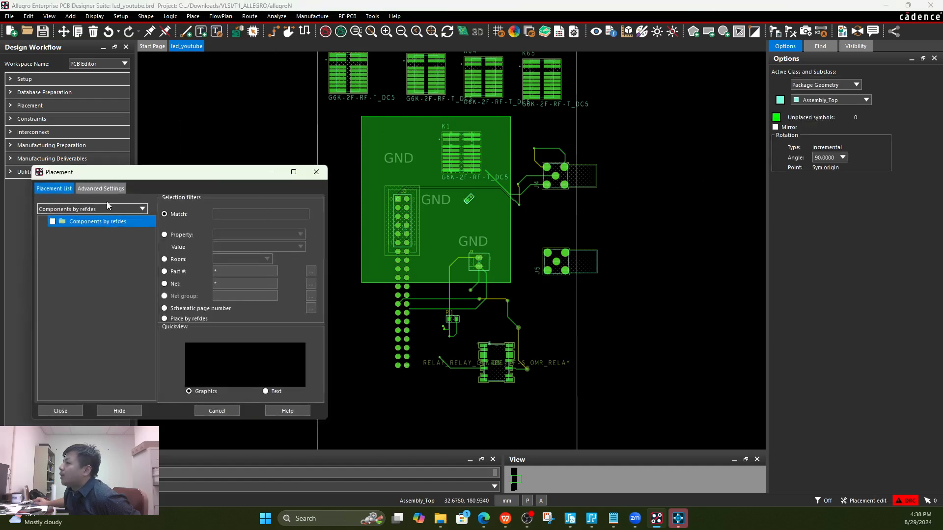
left_click(316, 171)
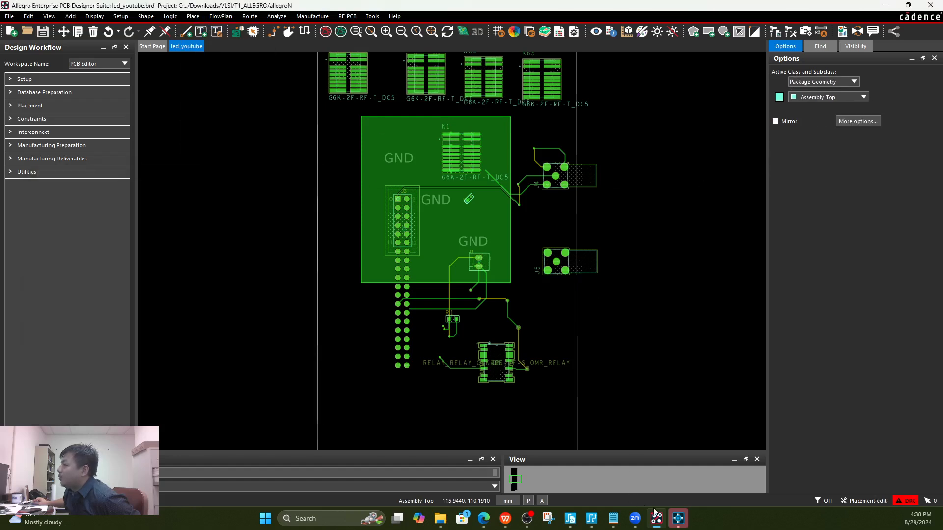
- Return to OrCAD Capture, decline saving the recovered projects, and close every open document except the LED schematic page
left_click(678, 521)
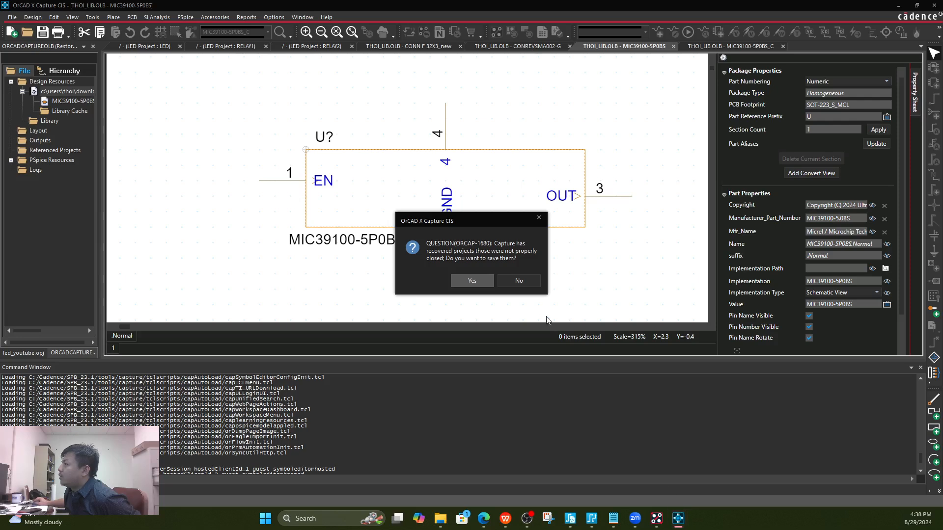
left_click(512, 280)
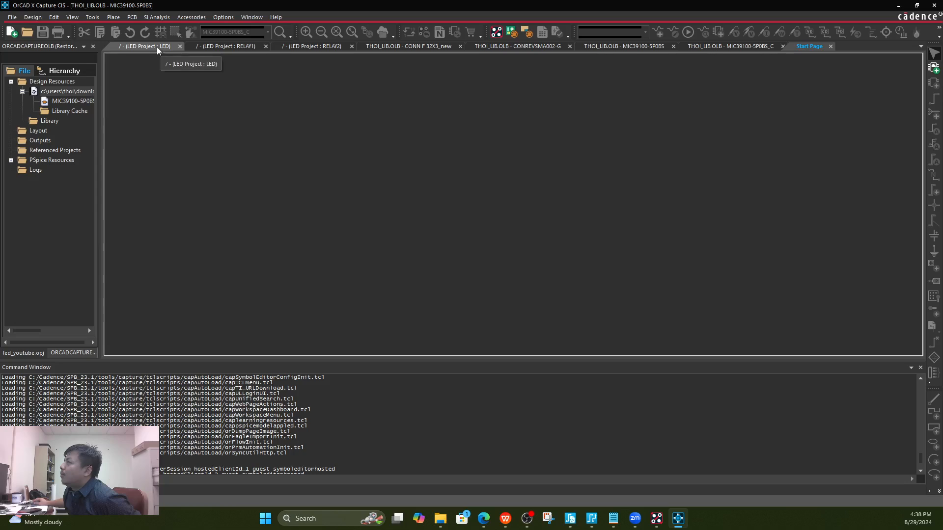
left_click(157, 46)
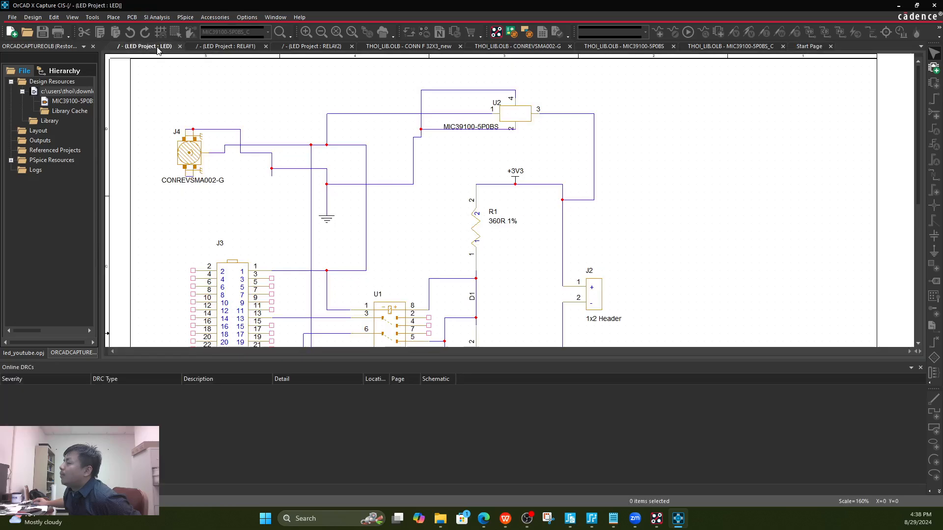
right_click(157, 46)
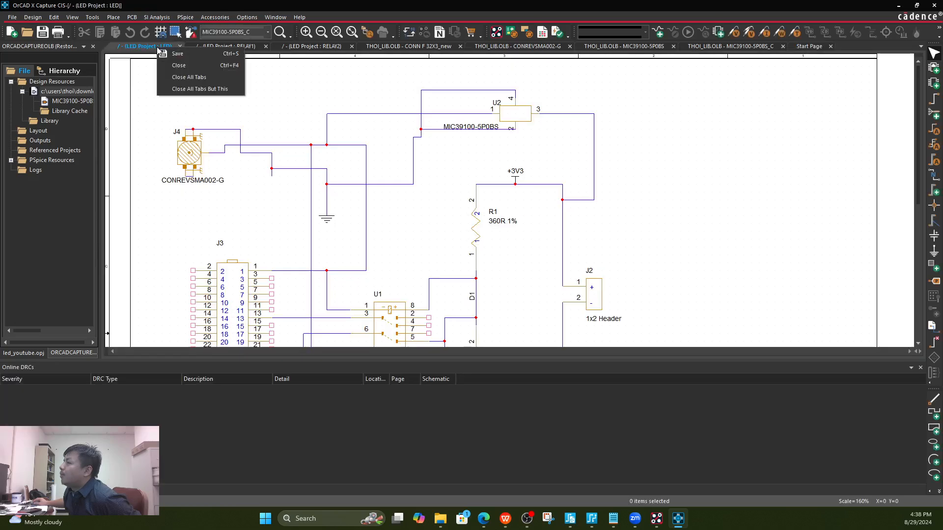
left_click(184, 89)
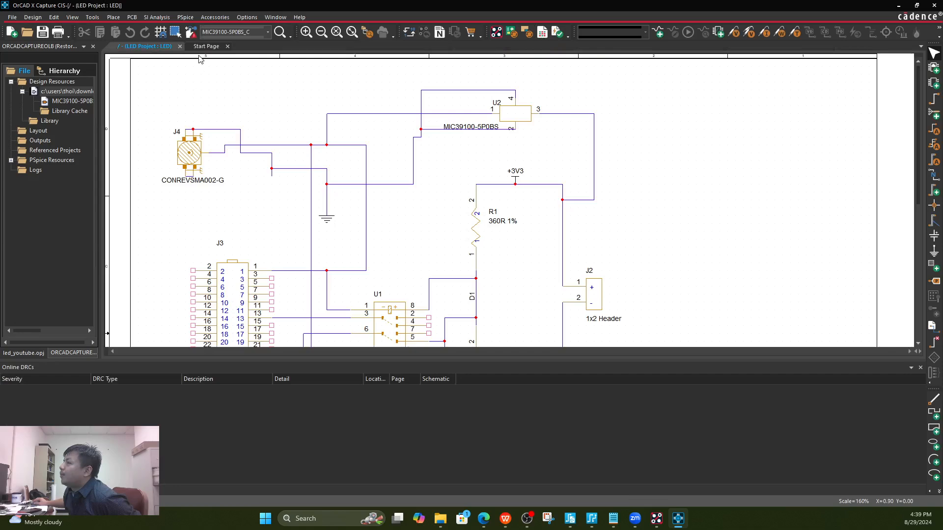
- Show the led_youtube.opj project, move U2's MIC39100-5P0BS value label just below the symbol's right side, and save the schematic
right_click(68, 355)
left_click(32, 352)
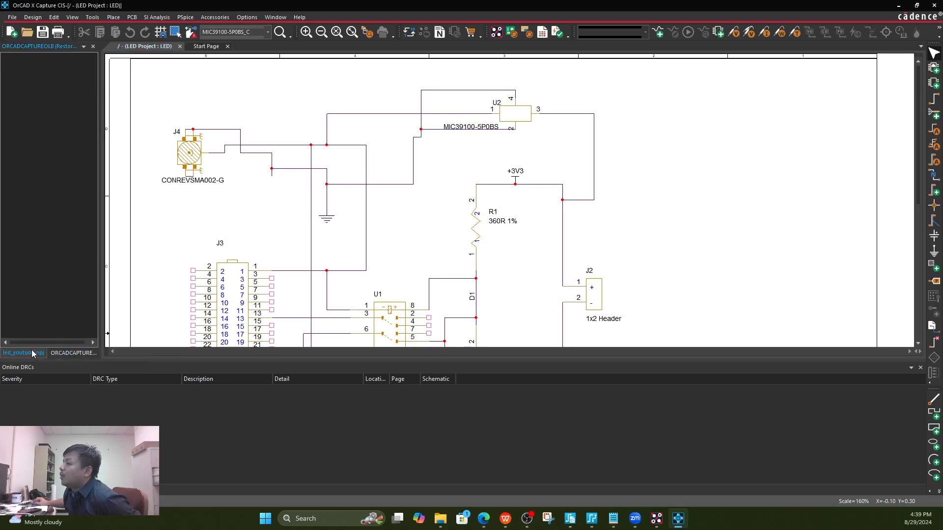
left_click(478, 129)
left_click_drag(482, 128, 560, 132)
left_click(665, 120)
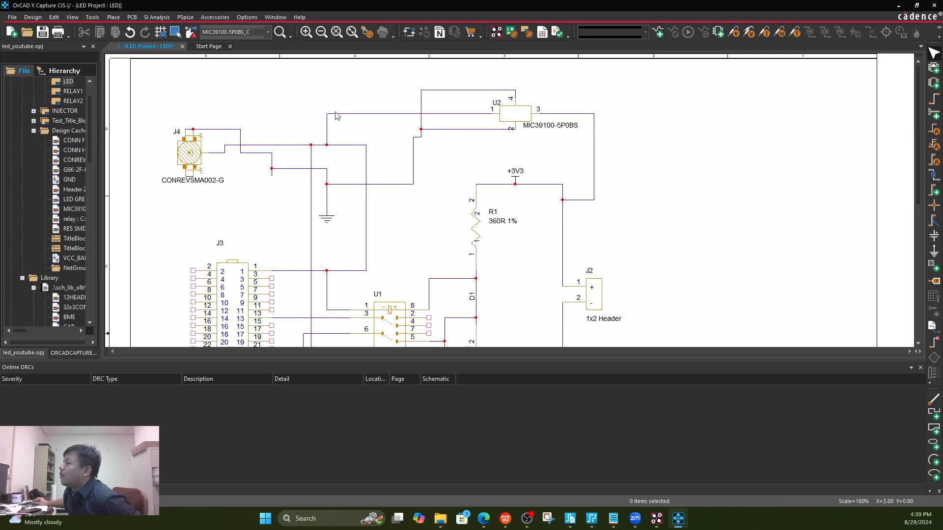
left_click(43, 32)
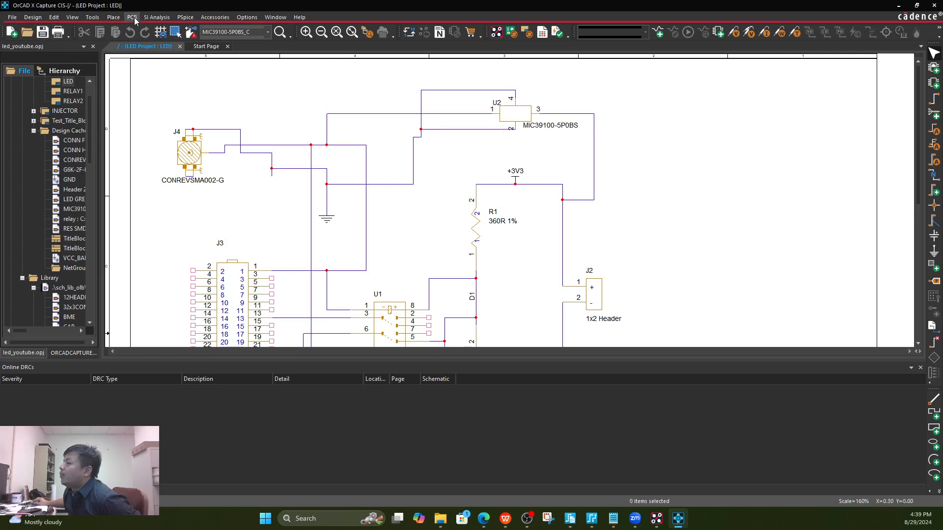
- Start Update Layout from led_youtube.opj to led_youtube.brd and move its dialog aside while the preview generates
left_click(132, 17)
left_click(149, 38)
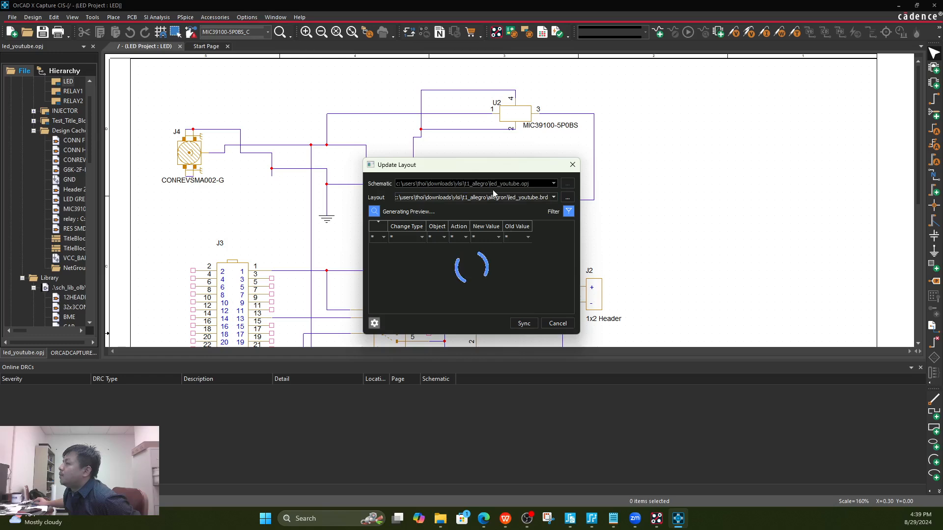
left_click_drag(488, 168, 586, 131)
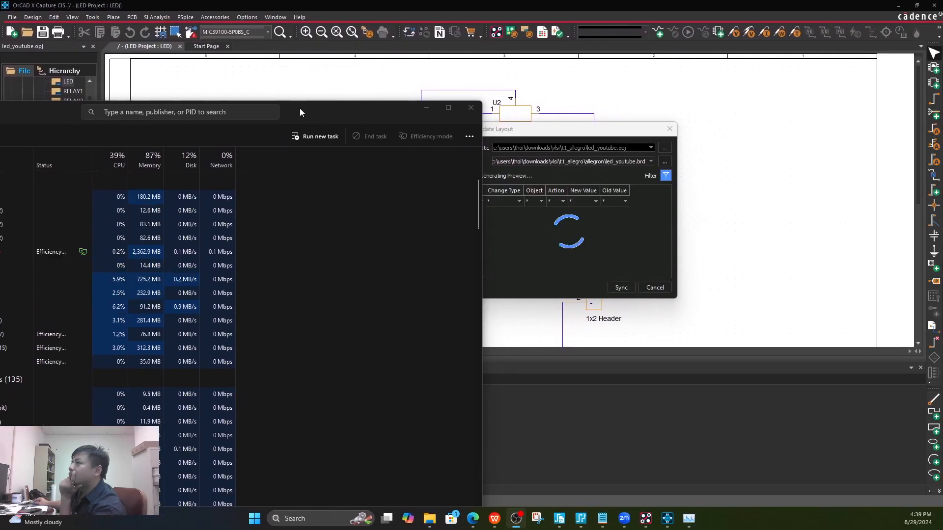
- Check the running processes and the CPU performance graph in Task Manager, then minimize it
left_click_drag(303, 116, 585, 75)
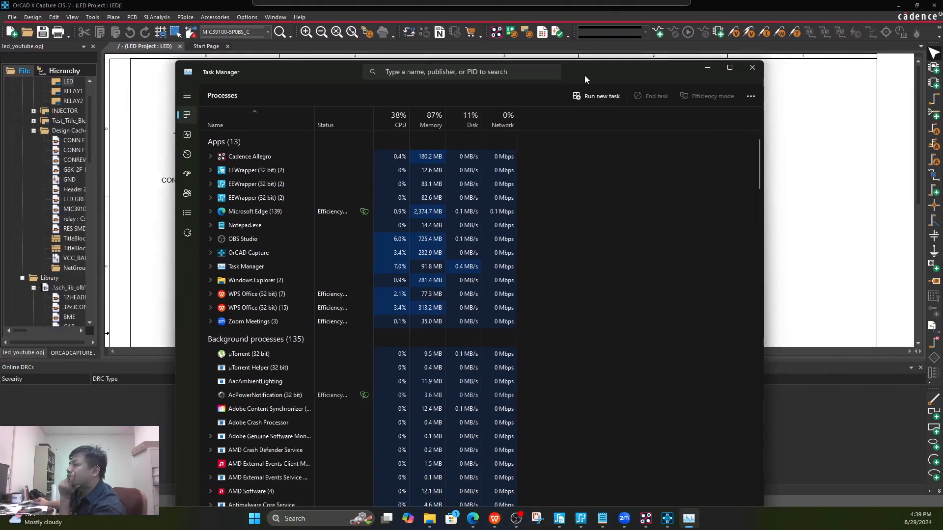
left_click(189, 136)
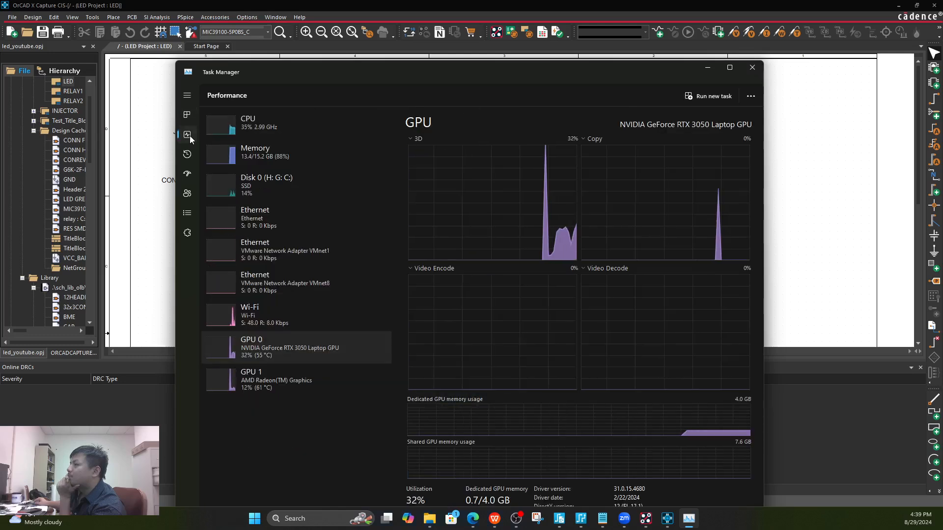
left_click(228, 131)
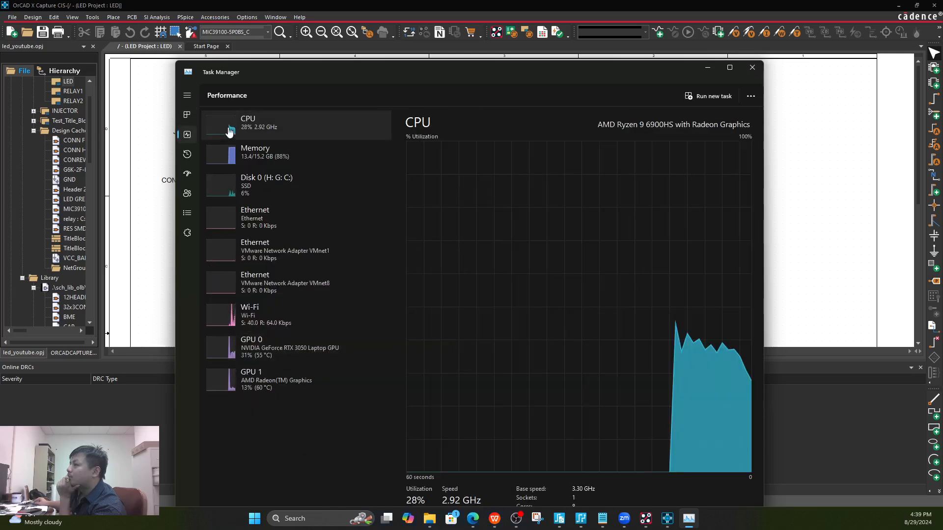
left_click(707, 67)
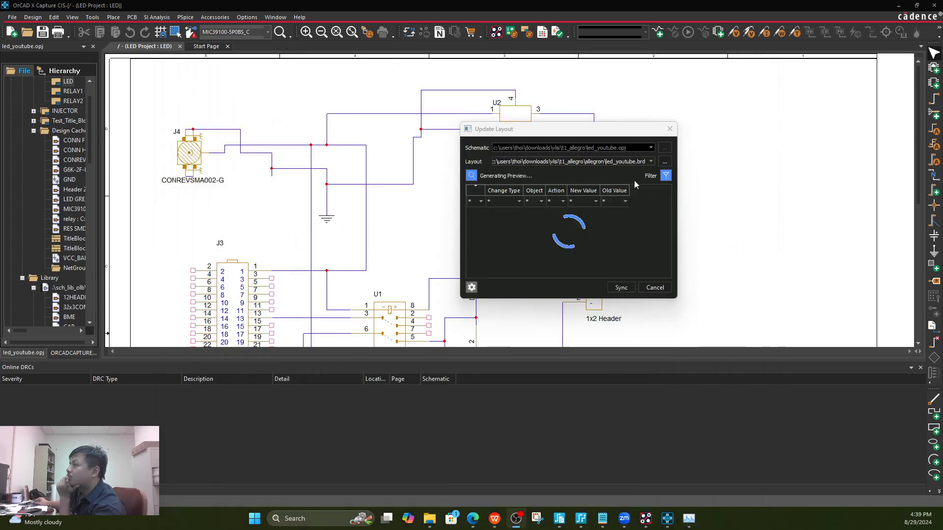
- Sync the schematic changes to the layout, switch to Allegro PCB Designer, and close the netrev.lst report
left_click(622, 287)
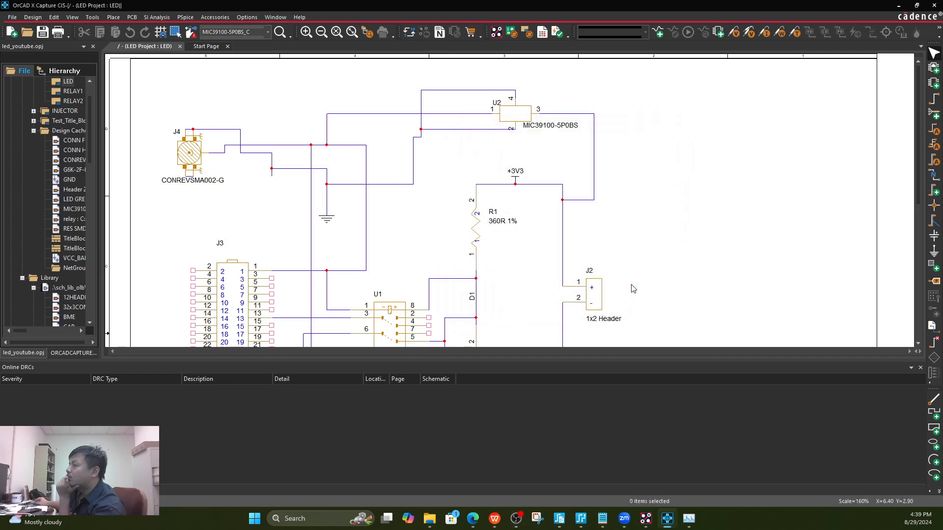
left_click(652, 526)
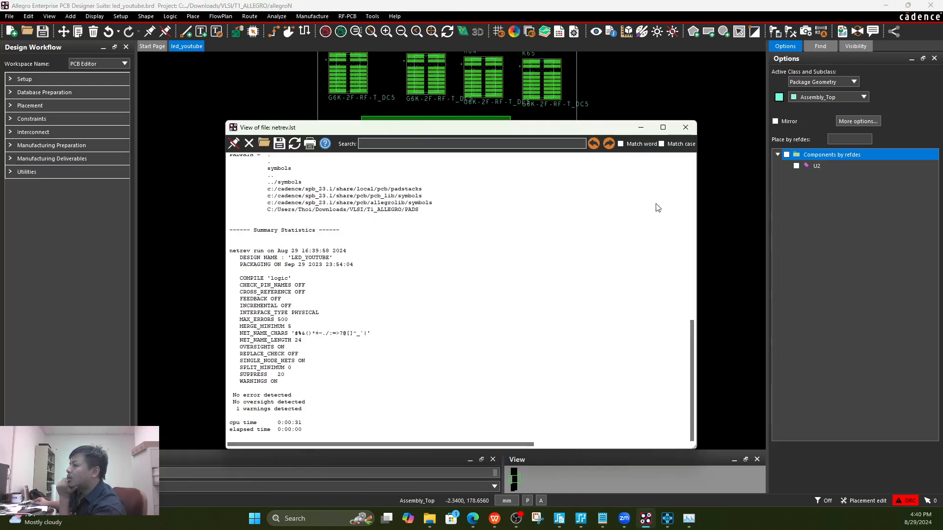
left_click(685, 127)
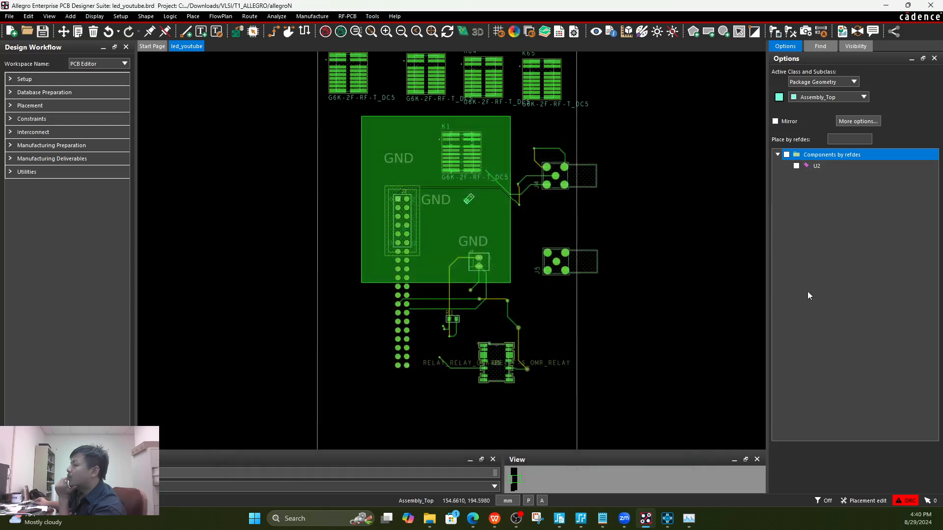
- Try to select U2 for placement on the board while in Placement Edit mode
left_click(855, 500)
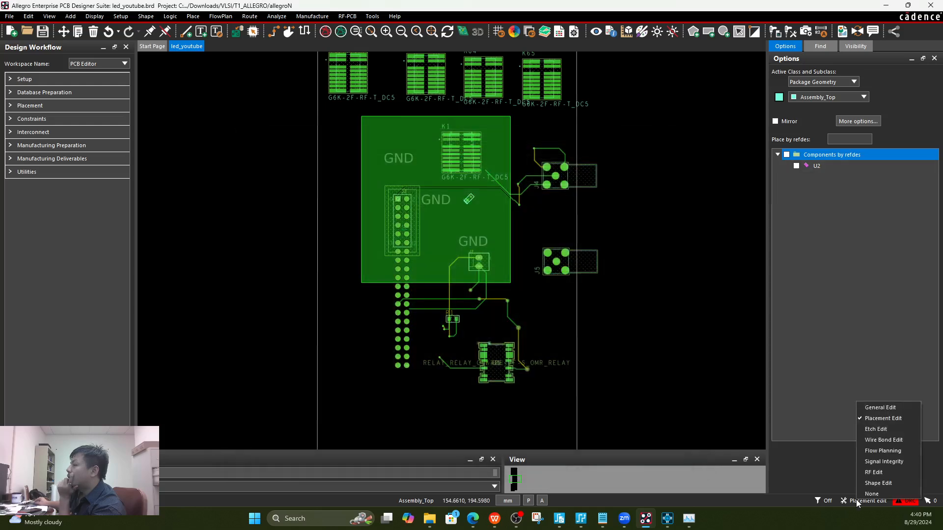
left_click(796, 167)
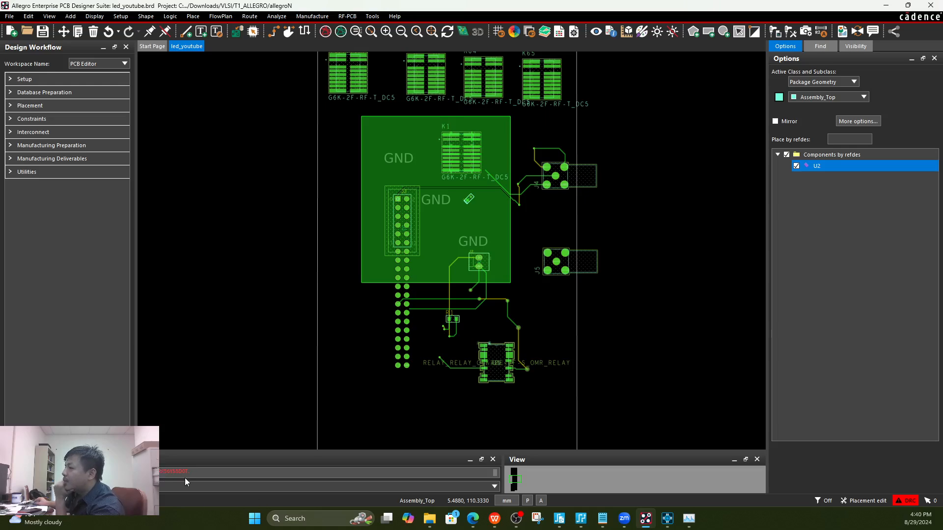
- Switch to File Explorer's AllegroPCBFootprint folder containing the downloaded MIC39100_5_0BS footprint and PAD files
left_click(473, 519)
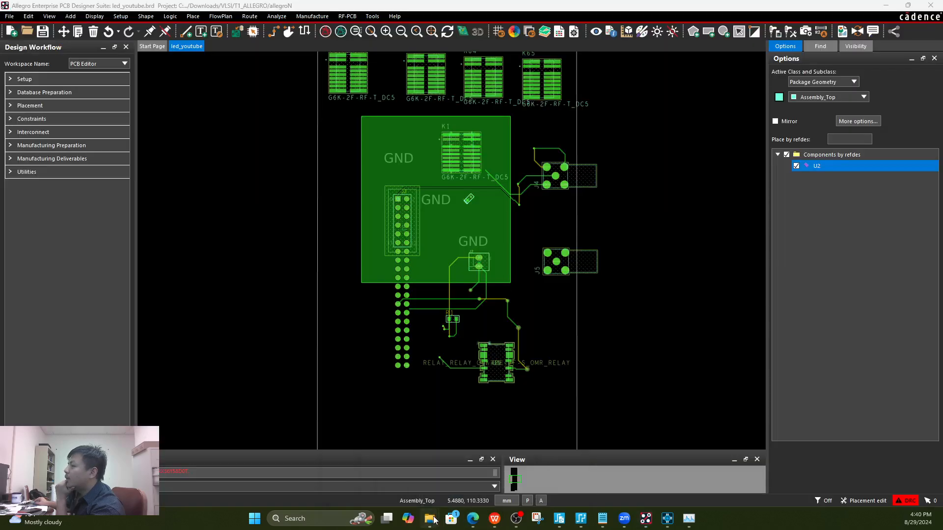
mouse_move(430, 519)
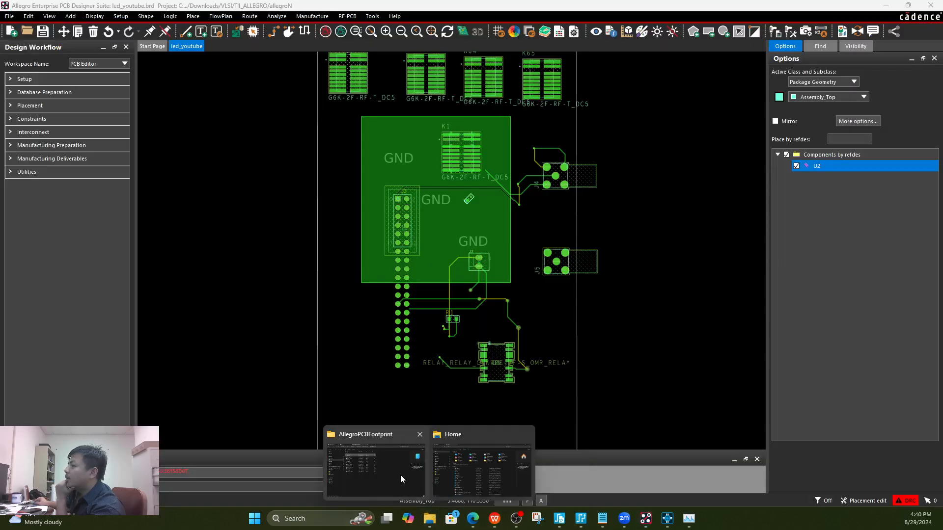
left_click(406, 468)
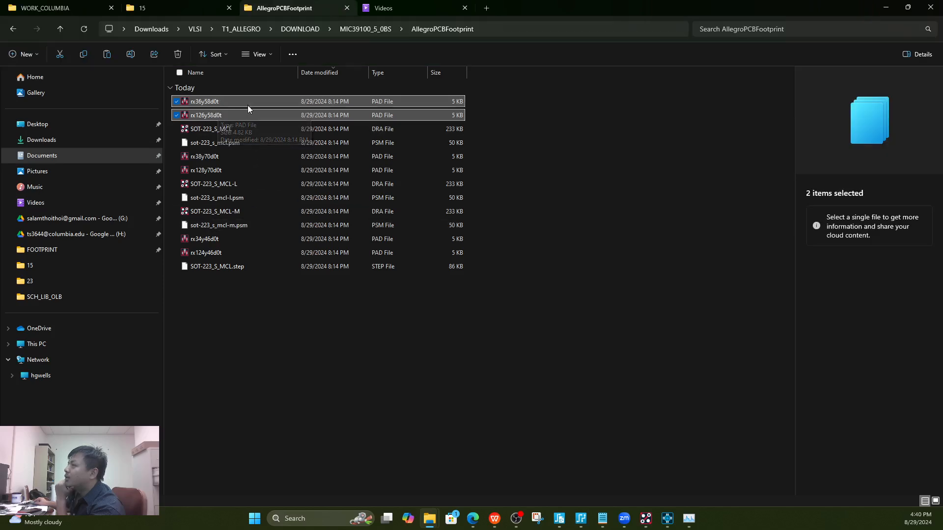
- Copy the rx36y58d0t PAD file from the AllegroPCBFootprint folder to the clipboard
right_click(232, 101)
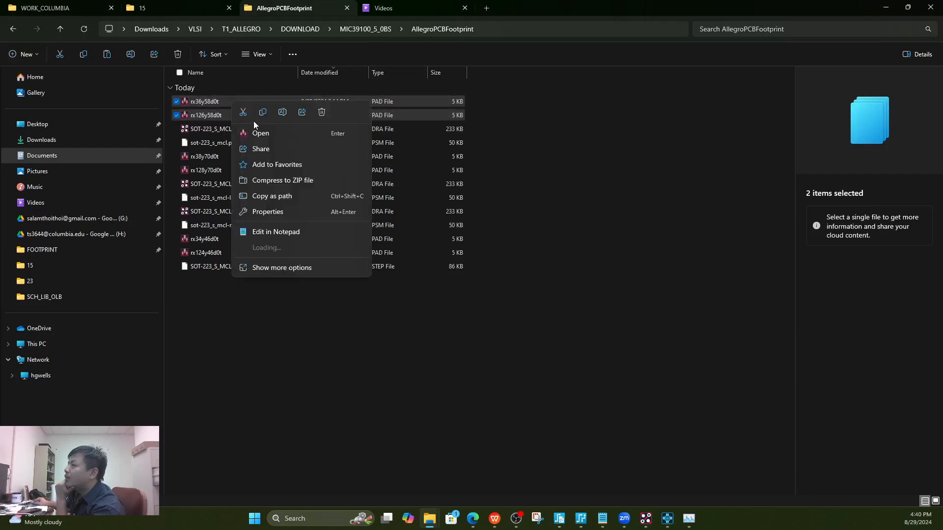
left_click(585, 309)
left_click(216, 101)
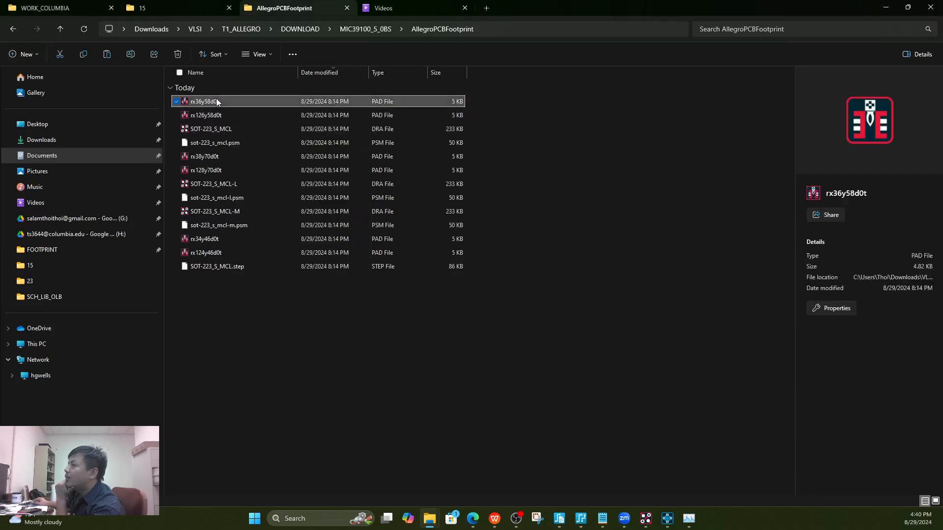
right_click(216, 101)
left_click(248, 110)
left_click(603, 215)
- Paste the copied rx36y58d0t PAD file into T1_ALLEGRO's PADS folder and return to the Allegro board
left_click(347, 30)
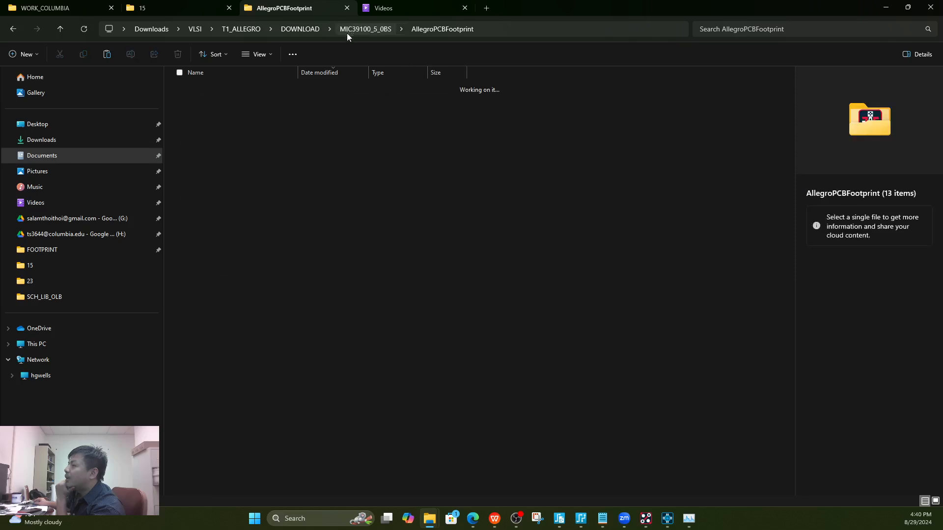
left_click(306, 29)
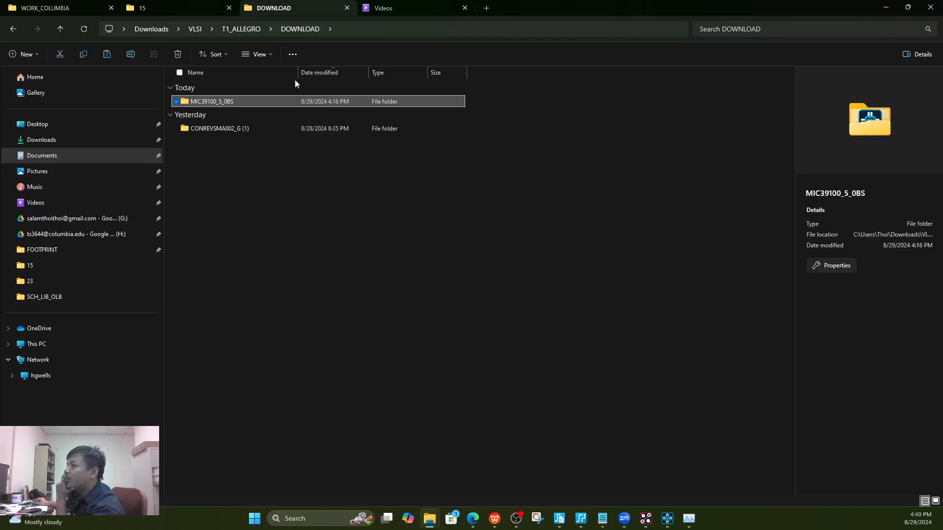
double_click(220, 101)
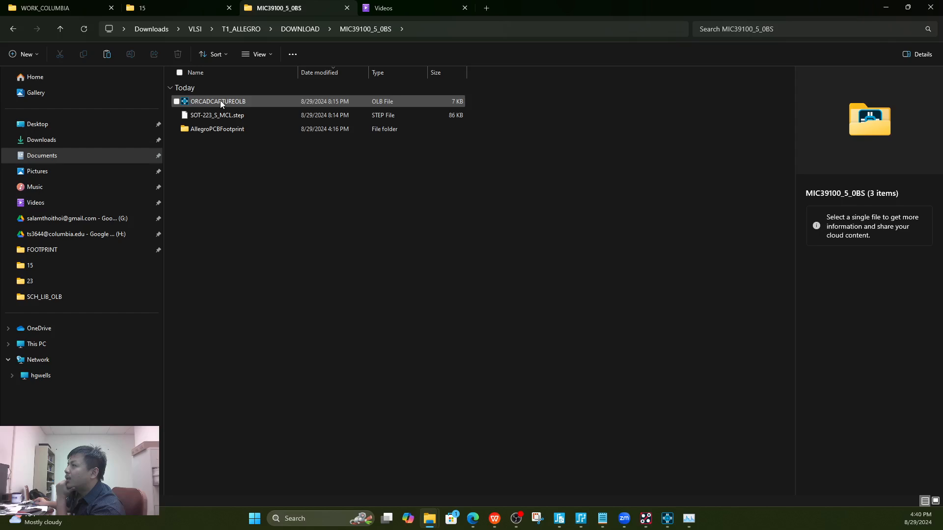
left_click(240, 31)
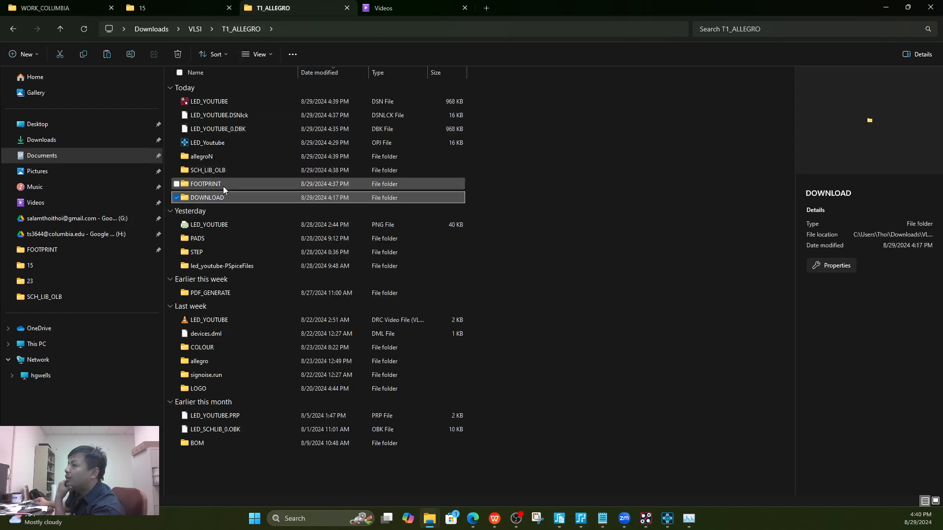
double_click(217, 238)
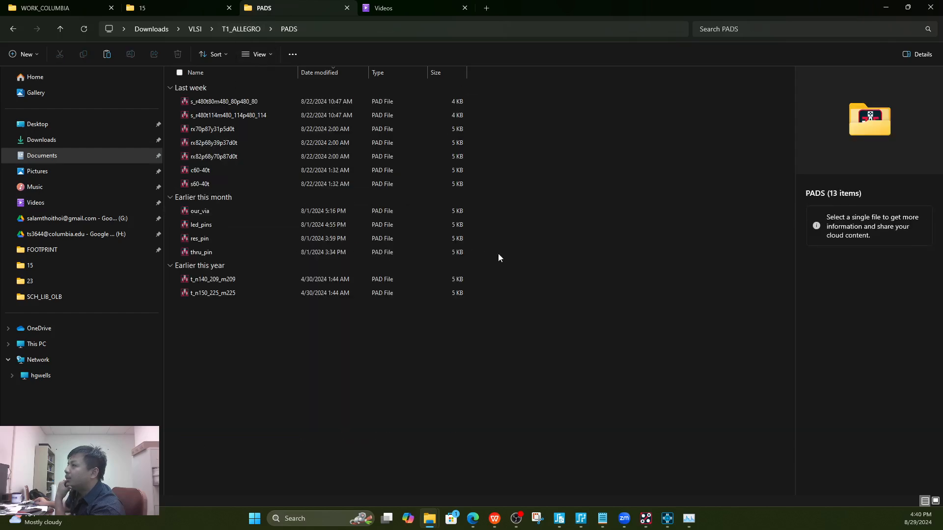
left_click(568, 265)
right_click(568, 265)
right_click(582, 344)
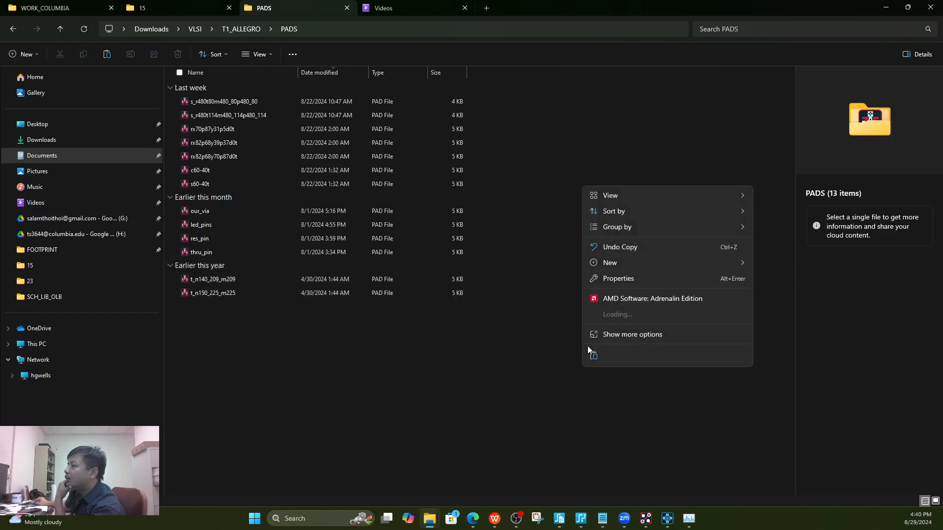
left_click(593, 353)
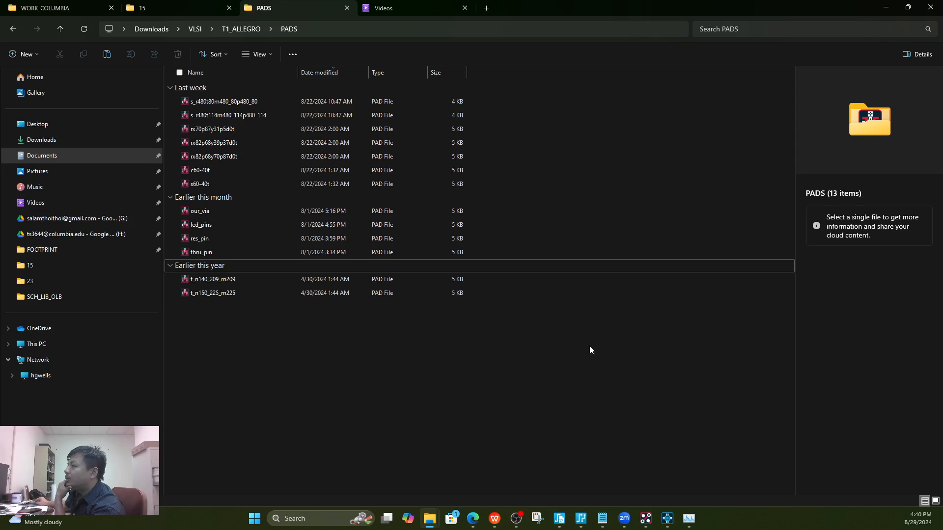
left_click(886, 8)
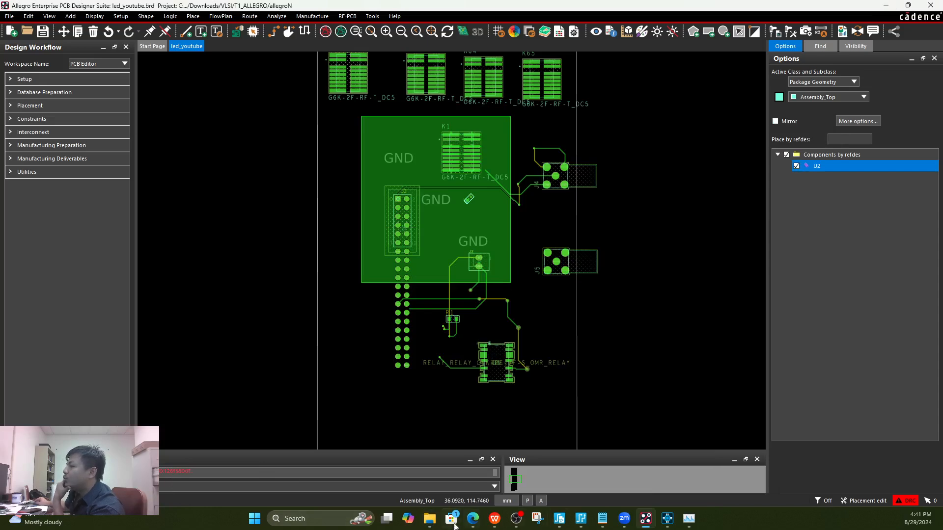
- Switch back to File Explorer and copy the rx126y58d0t PAD file from the MIC39100_5_0BS download's AllegroPCBFootprint folder
left_click(430, 519)
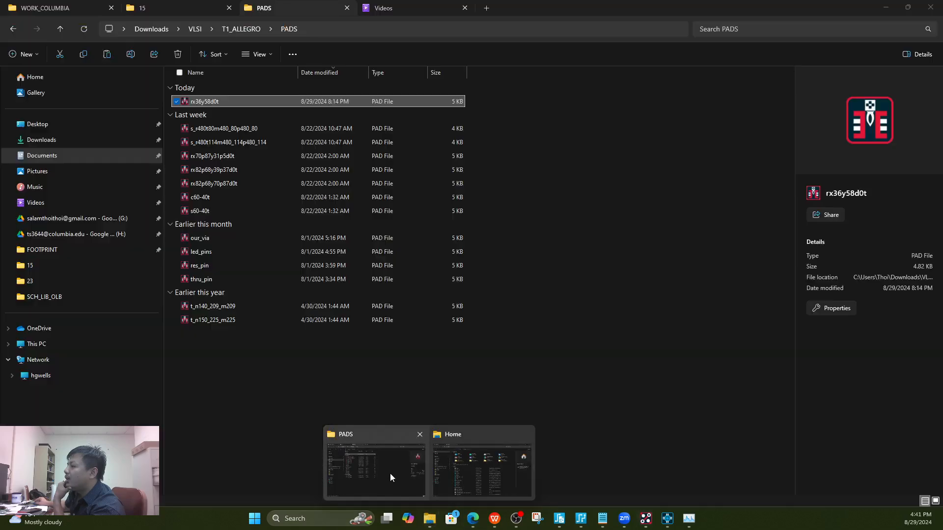
left_click(390, 474)
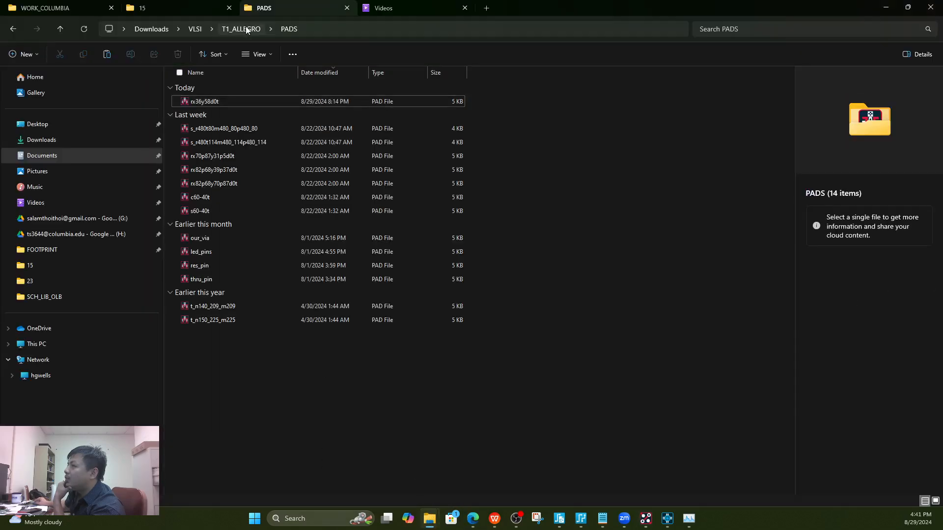
left_click(244, 28)
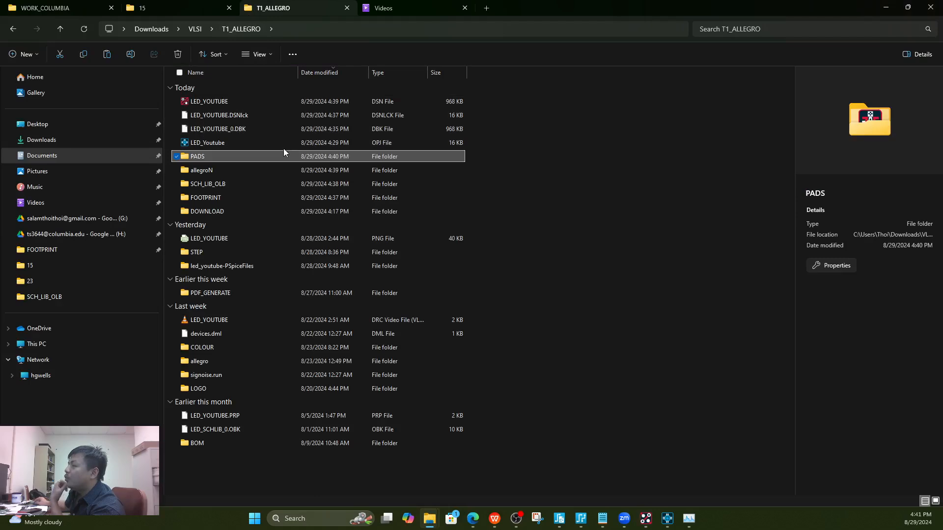
double_click(237, 212)
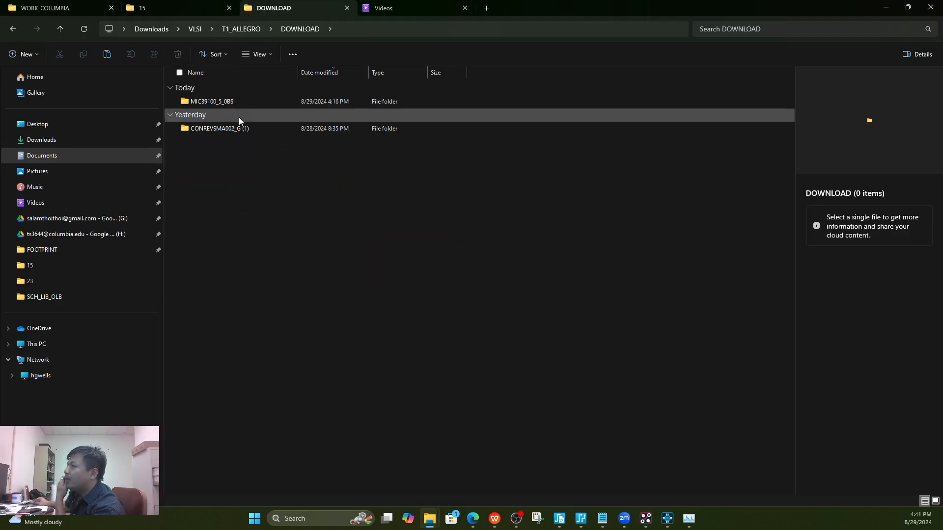
double_click(229, 103)
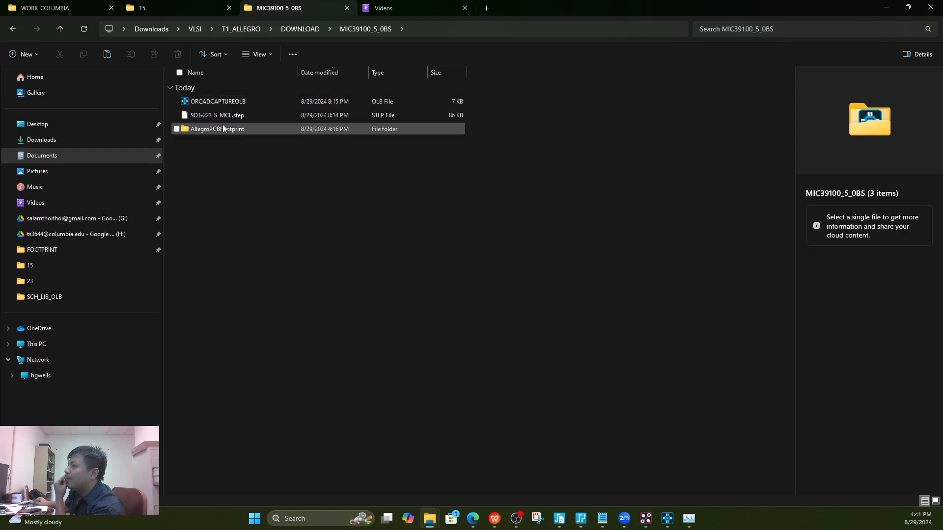
double_click(223, 125)
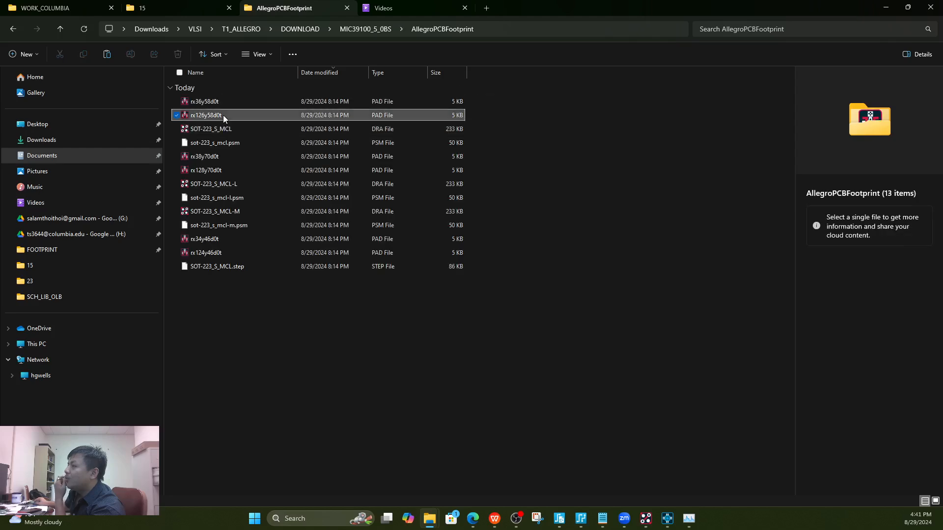
right_click(223, 116)
left_click(255, 128)
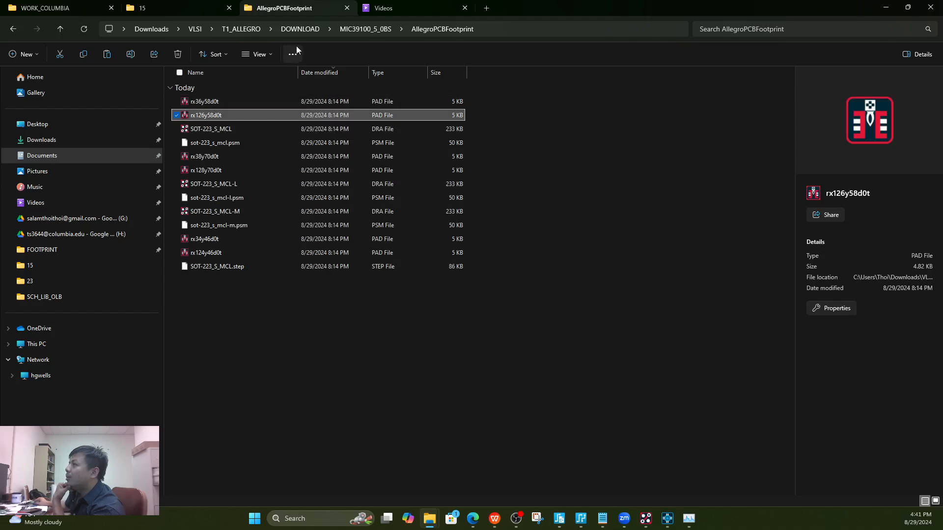
- Paste the copied rx126y58d0t PAD file into T1_ALLEGRO's PADS folder
left_click(260, 29)
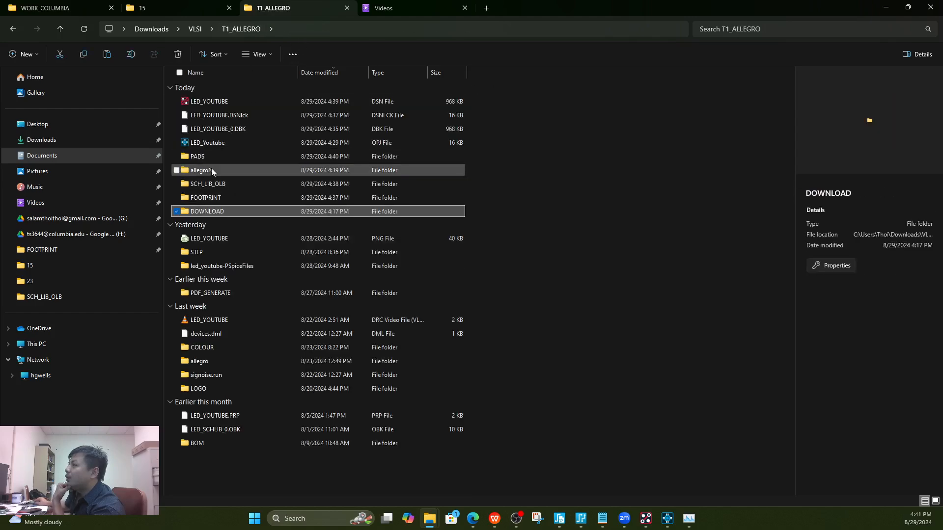
double_click(208, 157)
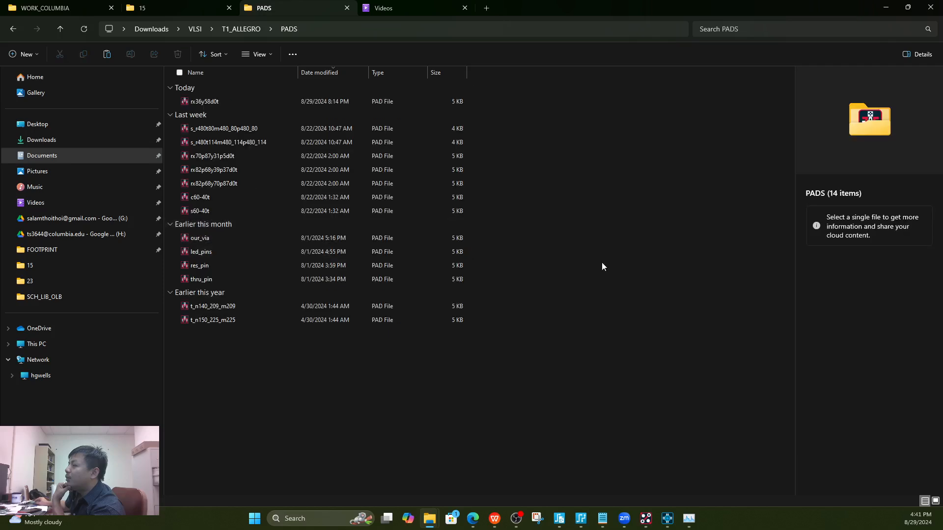
right_click(633, 264)
left_click(641, 274)
left_click(640, 274)
- Return to Allegro PCB Designer and place component U2 on the board just below connector J5
left_click(885, 7)
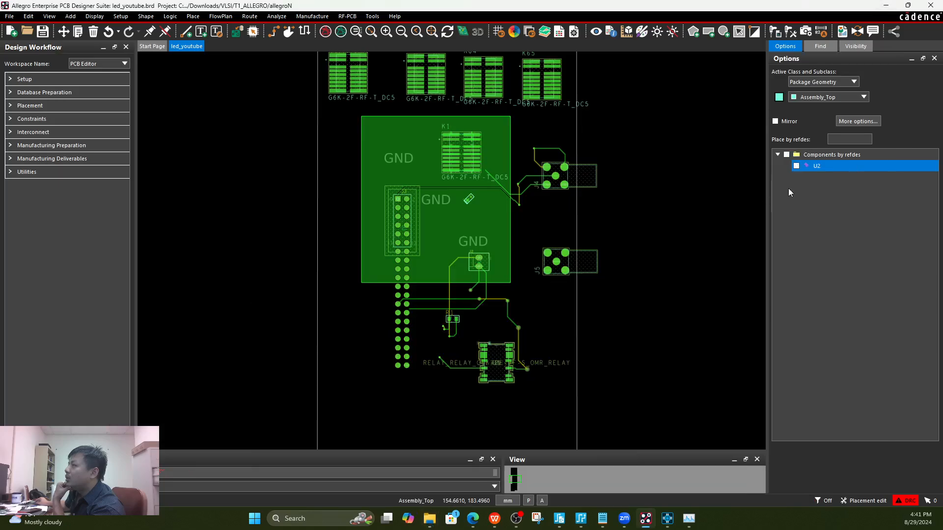
left_click(796, 167)
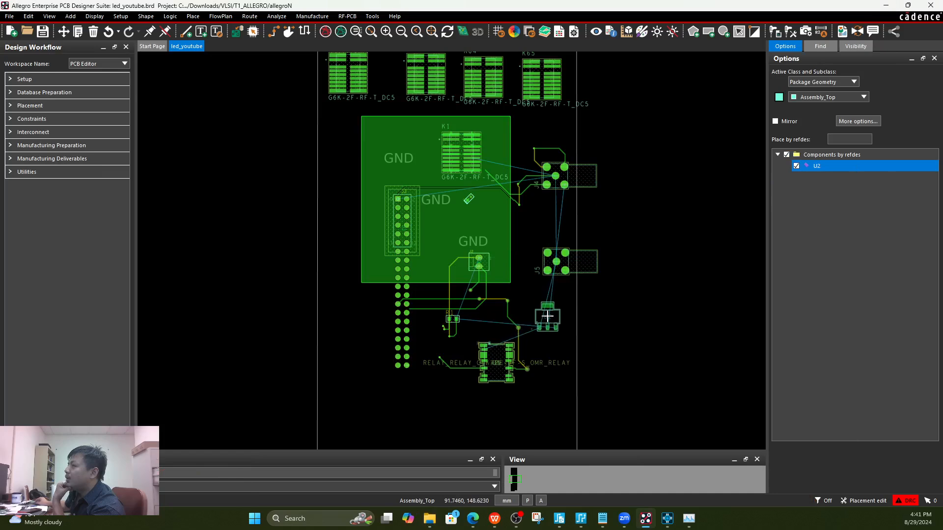
left_click(547, 315)
right_click(548, 316)
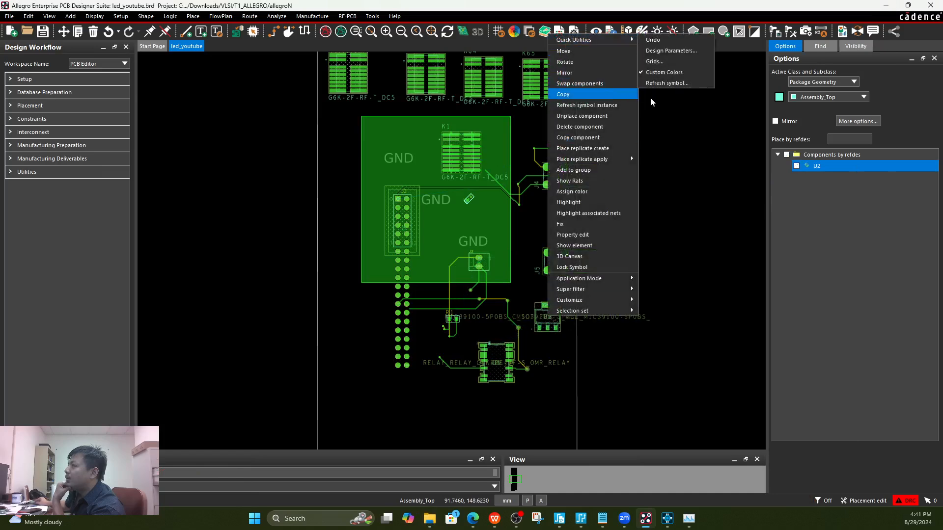
left_click(667, 124)
- Examine the placed U2 footprint, its pad net labels and its position relative to the neighbouring parts
scroll(575, 319, "up", 2)
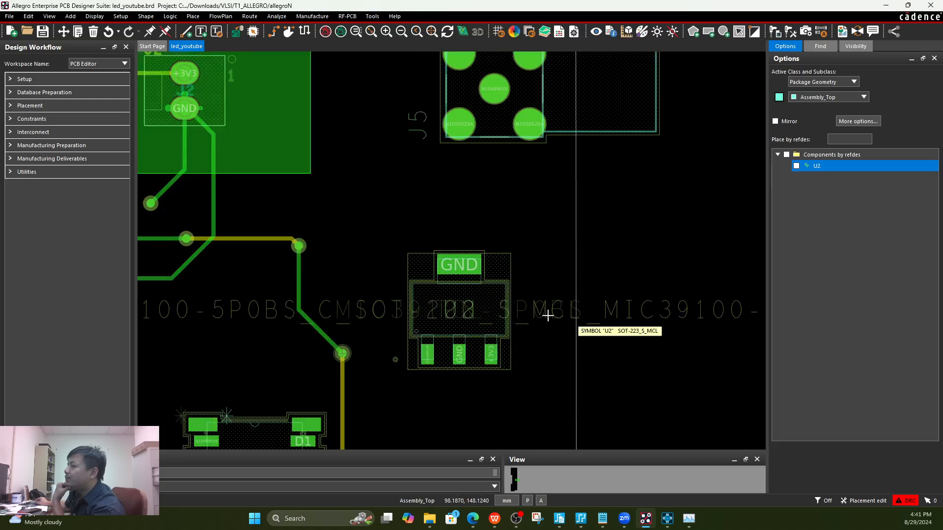
scroll(460, 288, "up", 2)
scroll(460, 289, "down", 2)
scroll(456, 271, "down", 6)
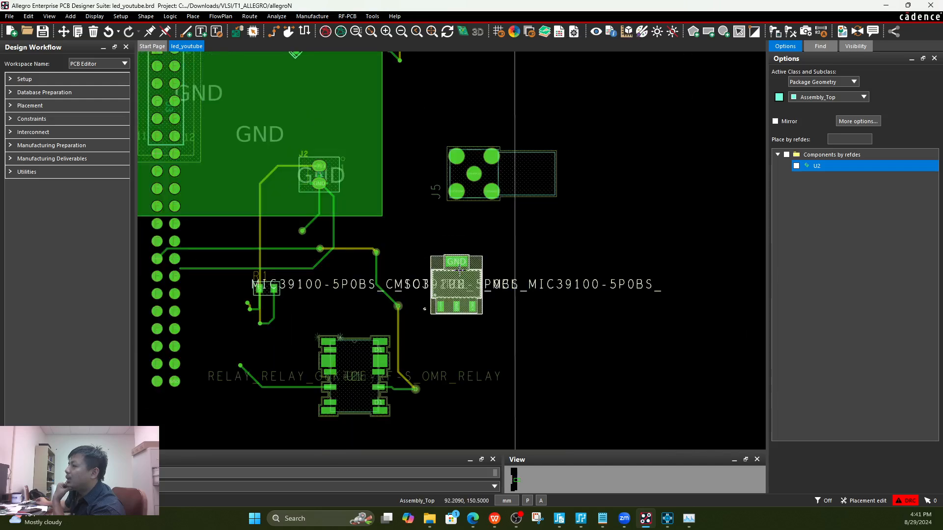
scroll(317, 331, "up", 5)
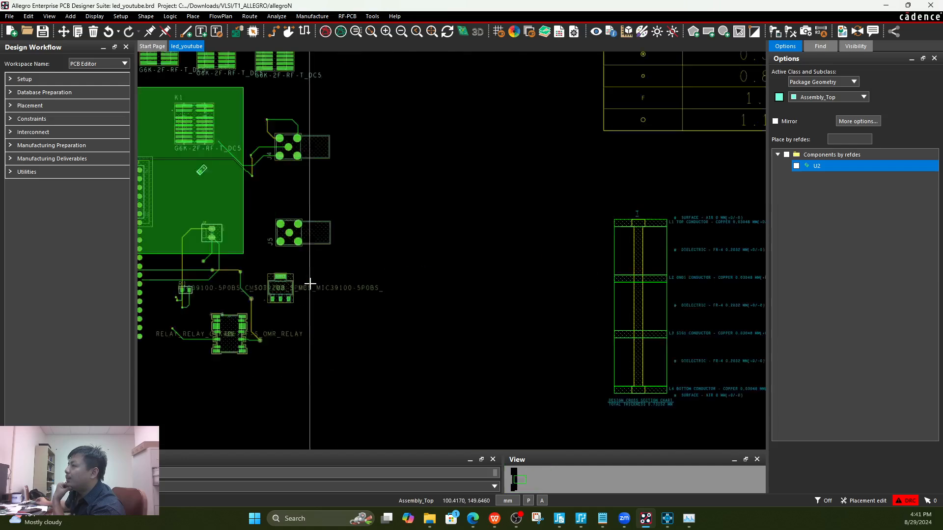
scroll(199, 297, "down", 2)
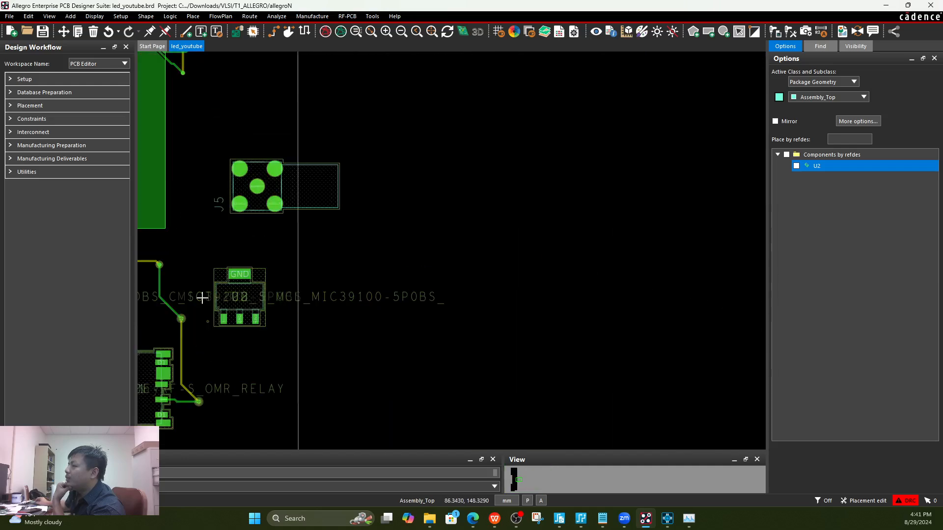
scroll(181, 280, "up", 1)
scroll(170, 288, "down", 1)
middle_click_drag(170, 288, 170, 289)
scroll(353, 333, "up", 2)
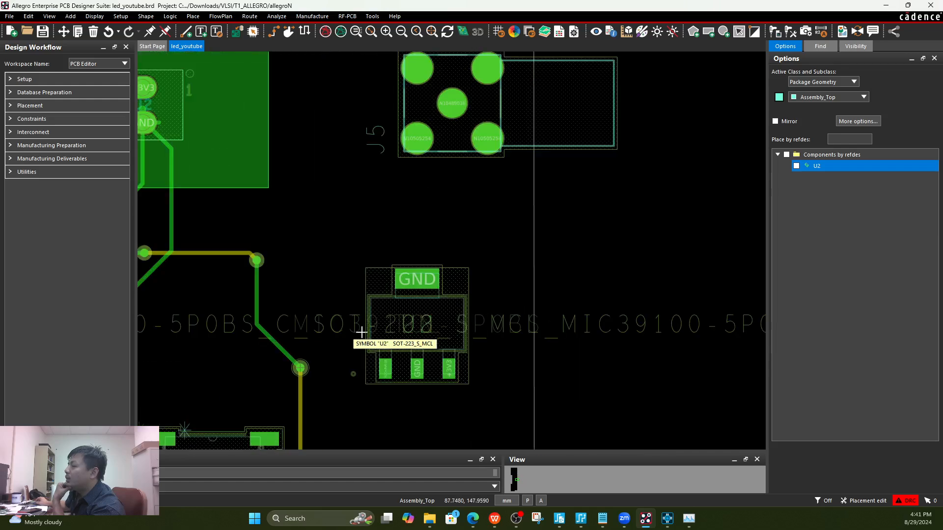
- Open the board in the 3D canvas with all layers, all objects and primary models included
middle_click_drag(430, 346, 434, 341)
left_click(468, 37)
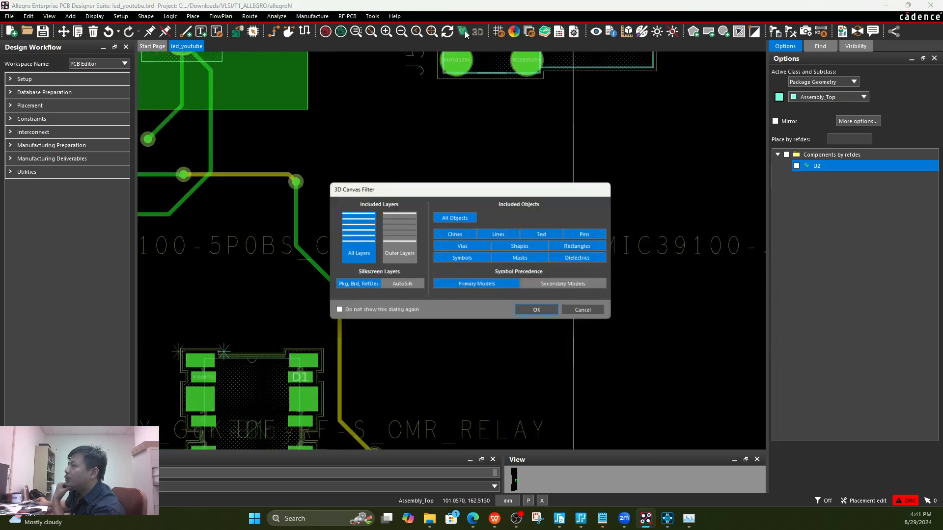
left_click(541, 315)
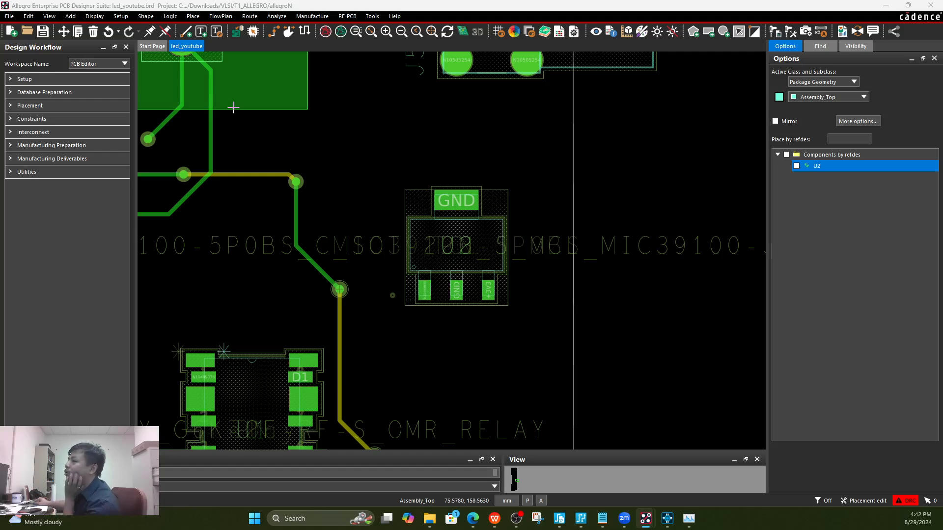
- Switch to File Explorer, look through T1_ALLEGRO's FOOTPRINT folder, and dismiss the Open Model file dialog
mouse_move(429, 519)
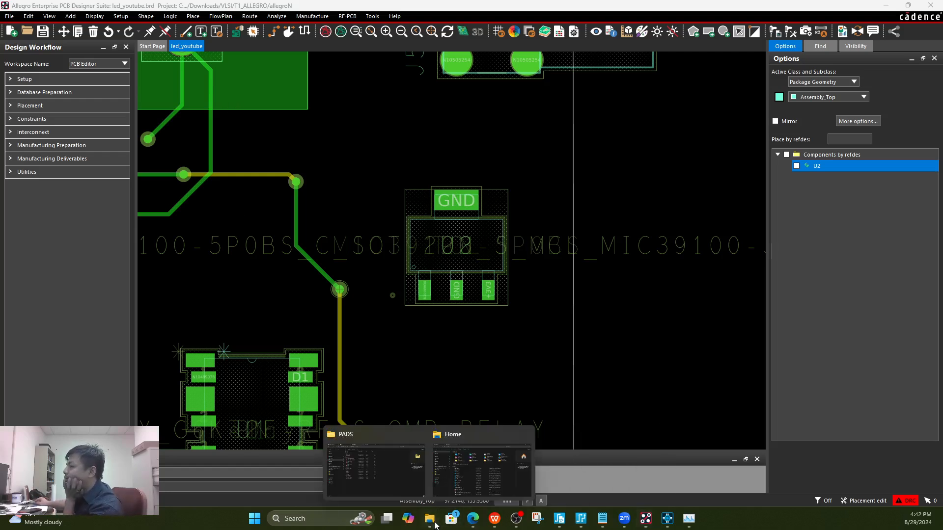
mouse_move(403, 489)
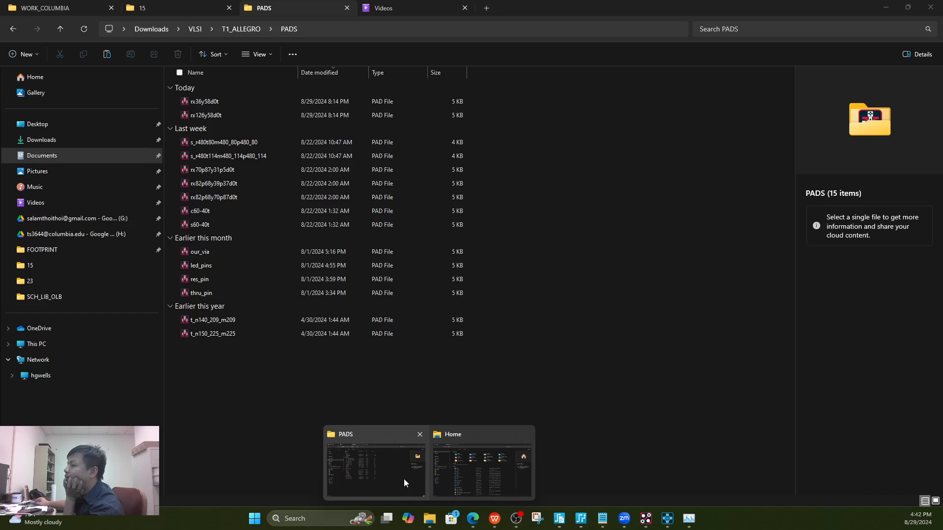
left_click(403, 478)
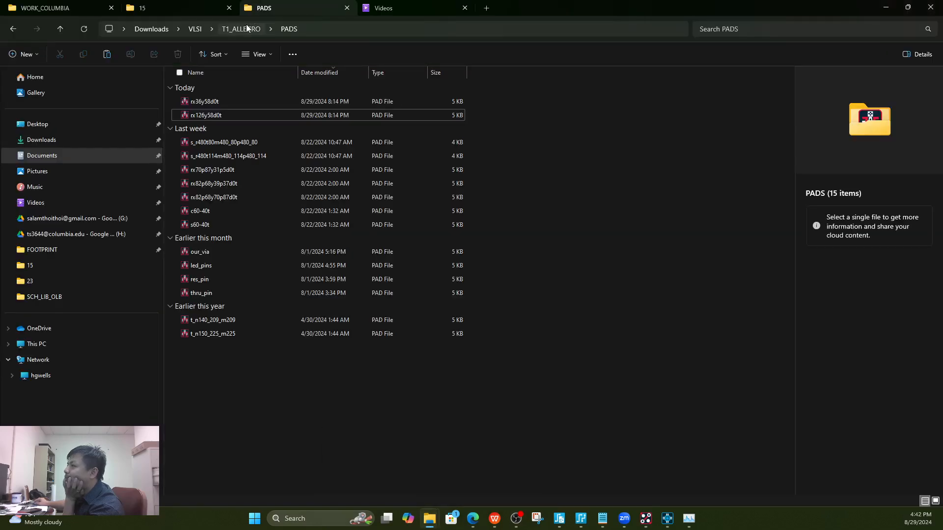
left_click(241, 29)
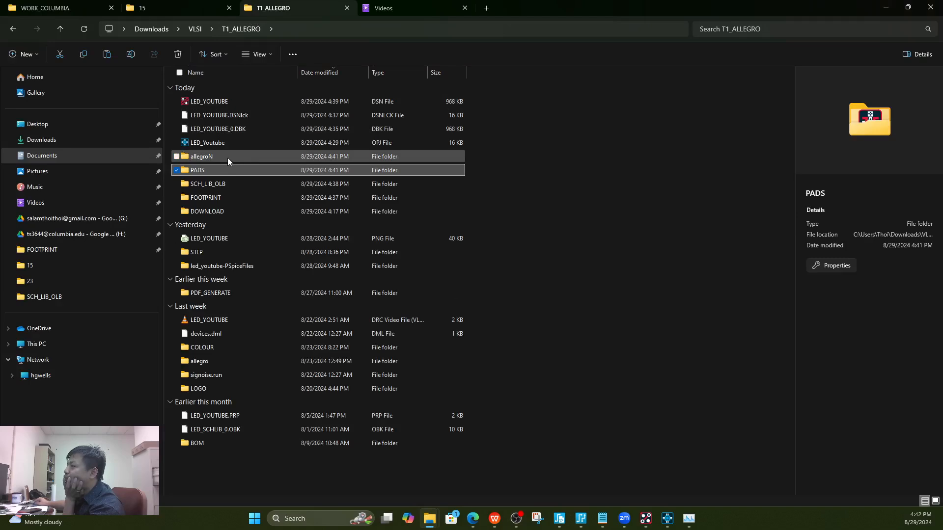
double_click(215, 197)
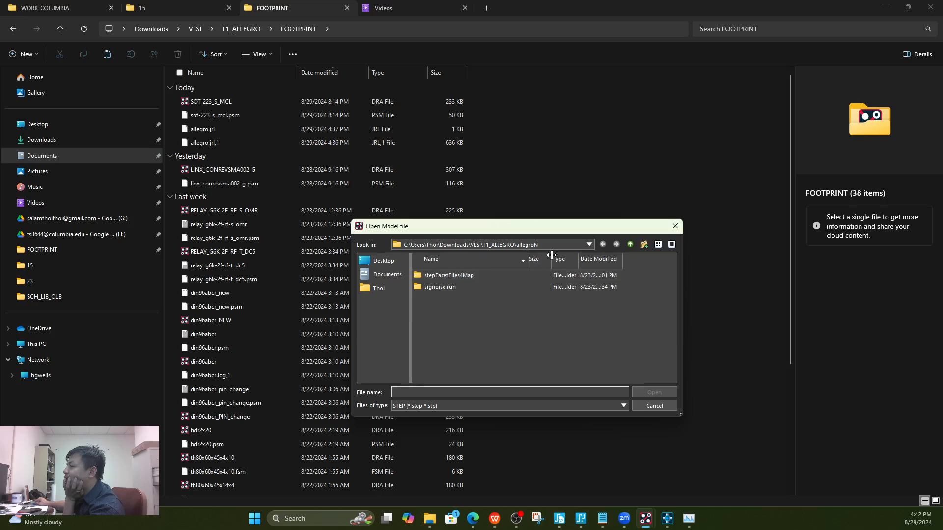
left_click(676, 227)
scroll(278, 252, "down", 4)
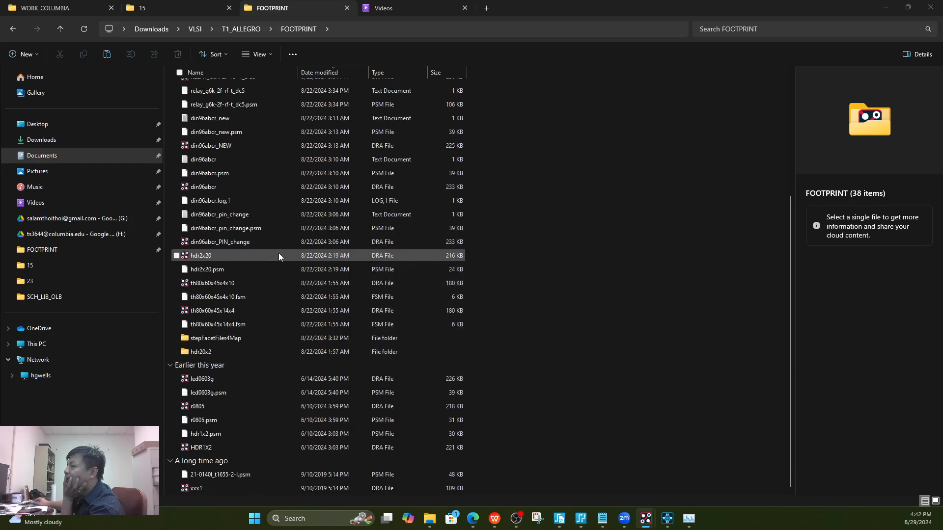
- Look through the allegroN folder inside T1_ALLEGRO and return to the T1_ALLEGRO folder
scroll(279, 253, "up", 4)
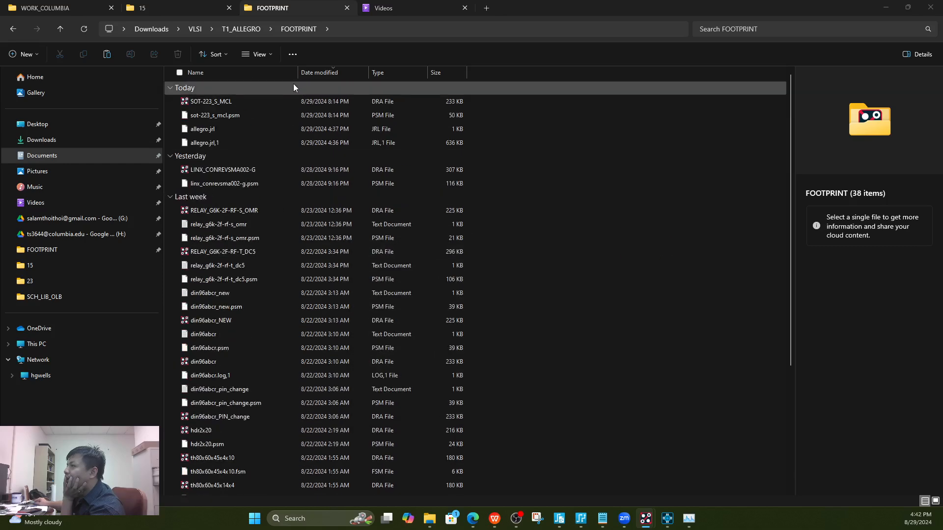
left_click(244, 31)
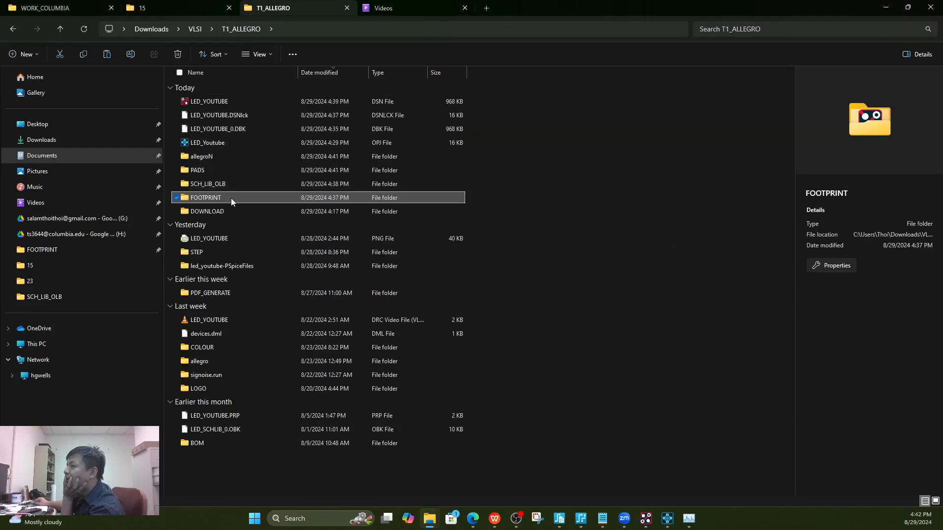
double_click(216, 155)
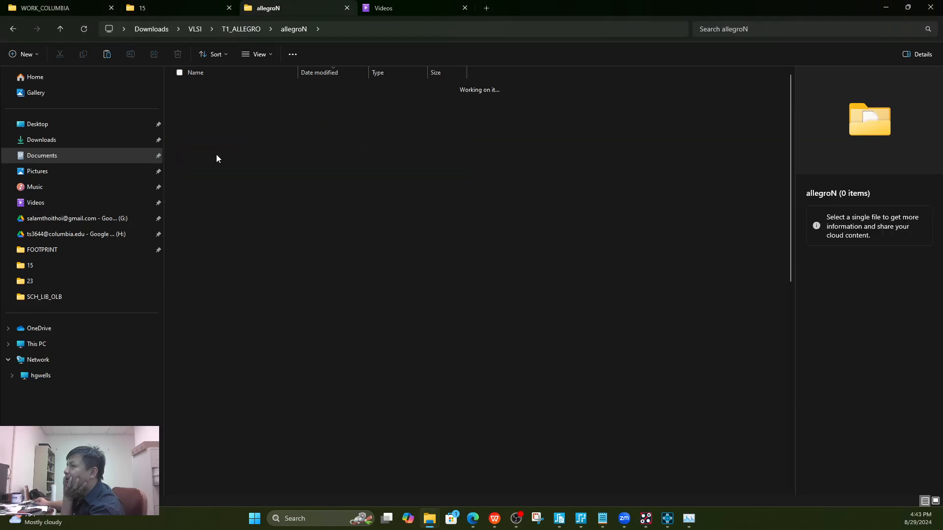
scroll(428, 258, "down", 10)
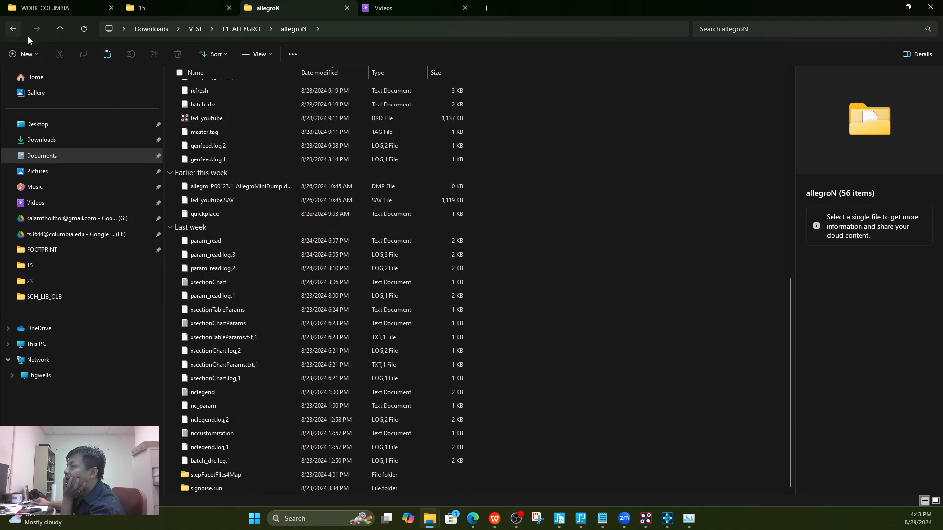
left_click(13, 29)
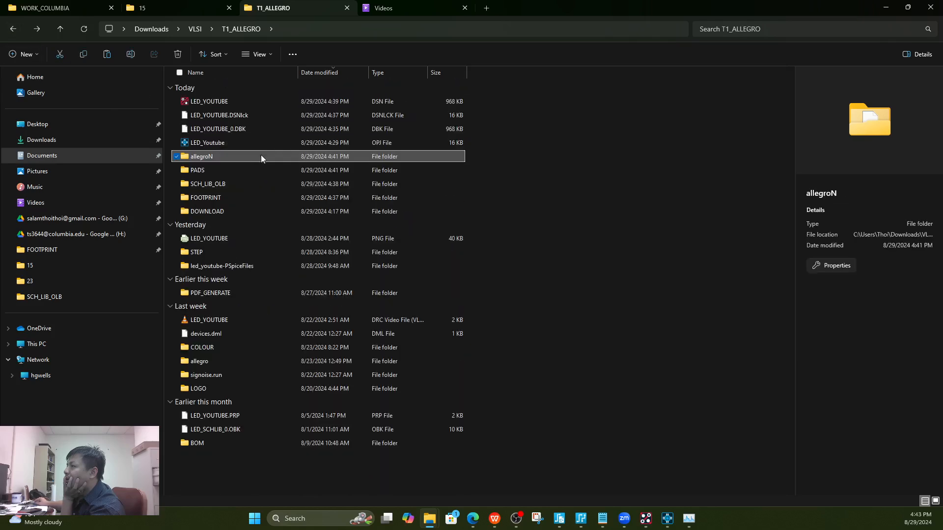
- Open the SOT-223_S_MCL DRA file from T1_ALLEGRO's FOOTPRINT folder in Allegro and bring the whole footprint into view
double_click(213, 198)
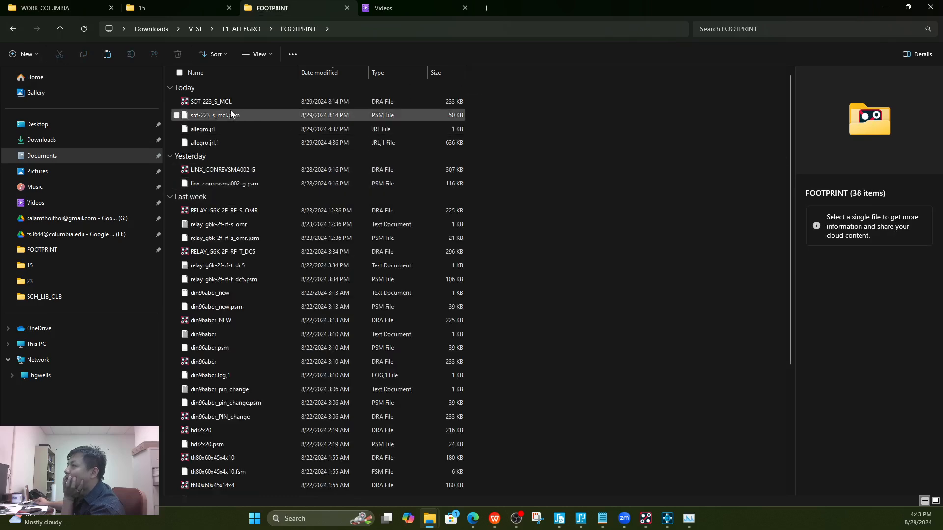
left_click(232, 102)
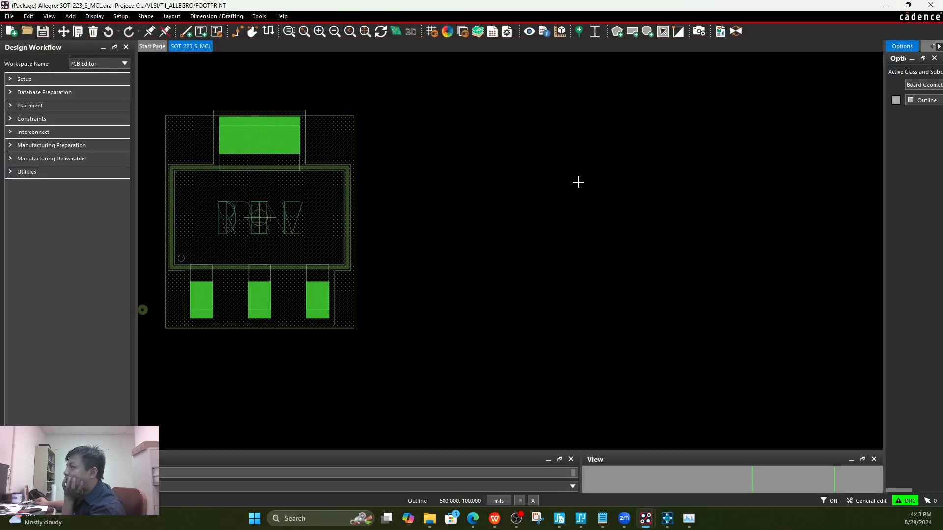
scroll(309, 217, "down", 1)
middle_click_drag(310, 217, 570, 219)
scroll(571, 219, "down", 1)
scroll(609, 180, "up", 1)
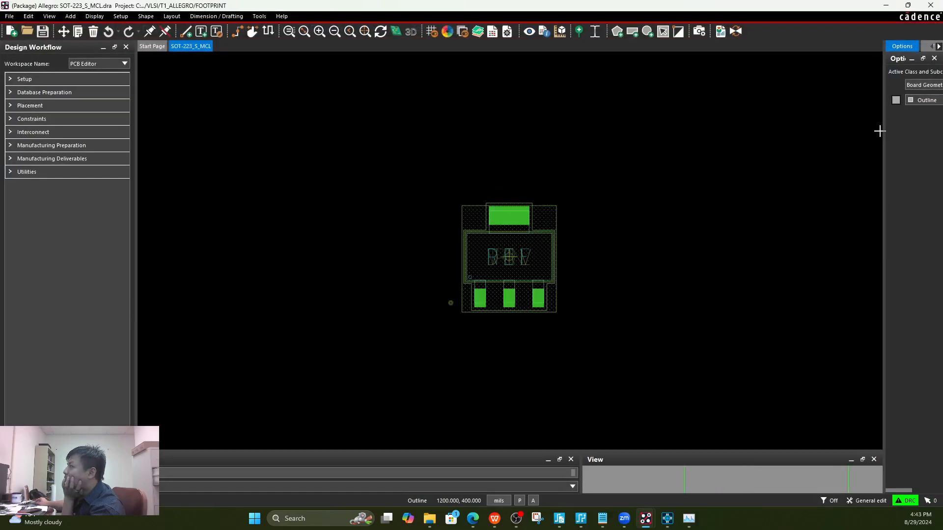
- Widen the side pane and open the SOT-223_S_MCL footprint in the 3D canvas with all layers, all objects and primary models
left_click_drag(884, 132, 717, 140)
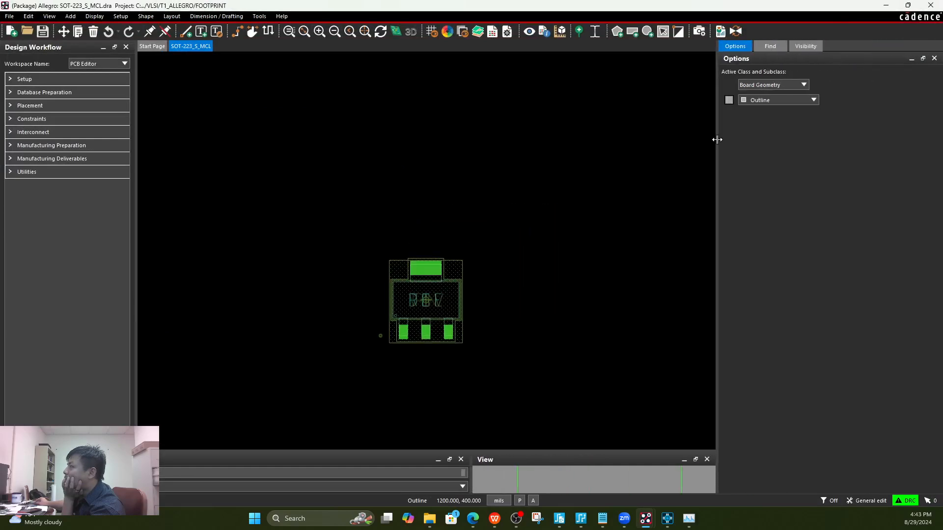
left_click(811, 46)
left_click(779, 47)
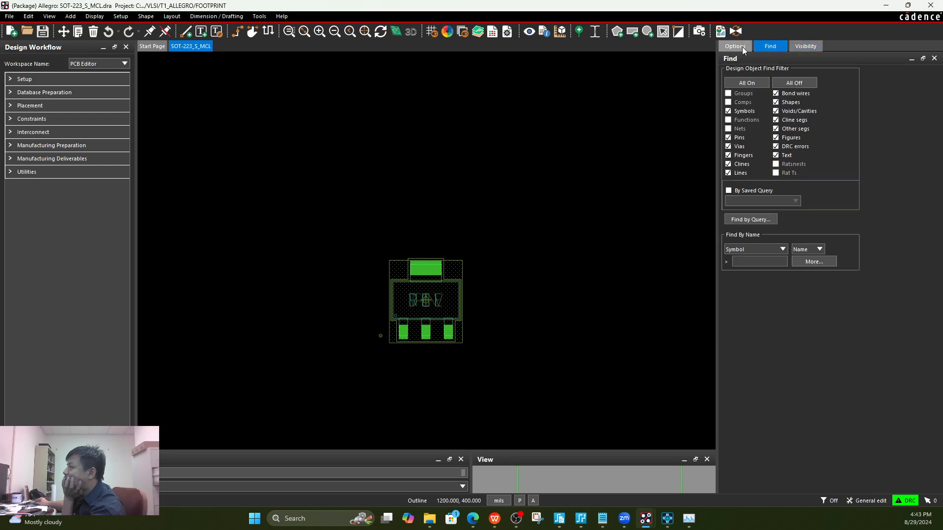
left_click(741, 46)
left_click(396, 32)
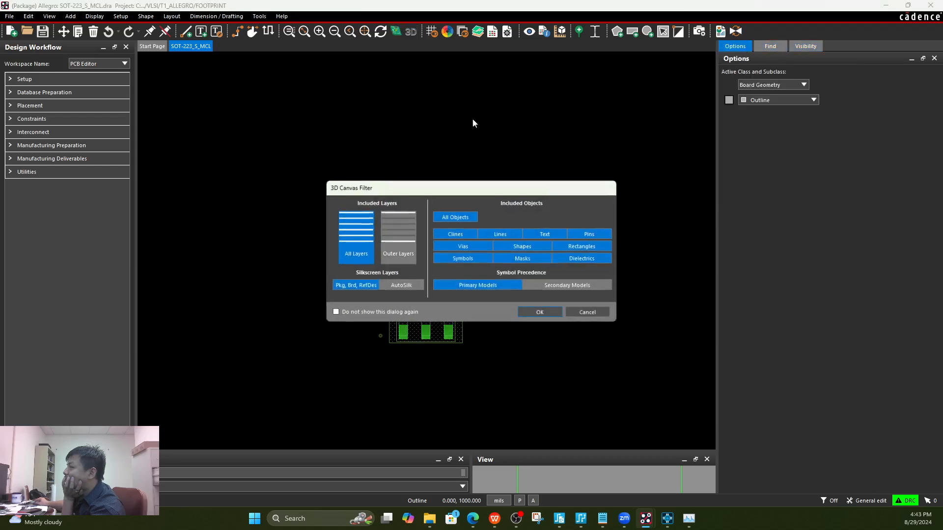
left_click(546, 309)
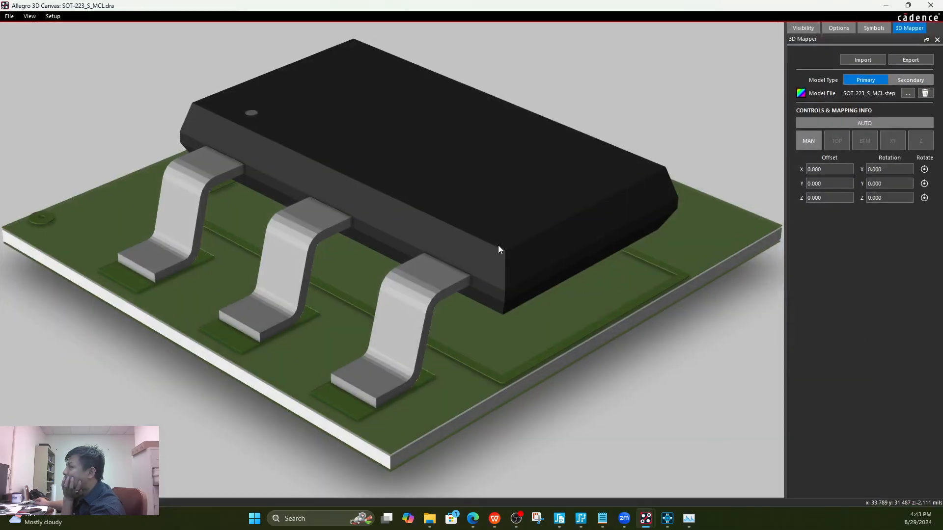
- Examine the footprint's 3D model and the folder offered for its model file, then close the 3D canvas without choosing a file
scroll(498, 246, "down", 1)
scroll(498, 246, "up", 1)
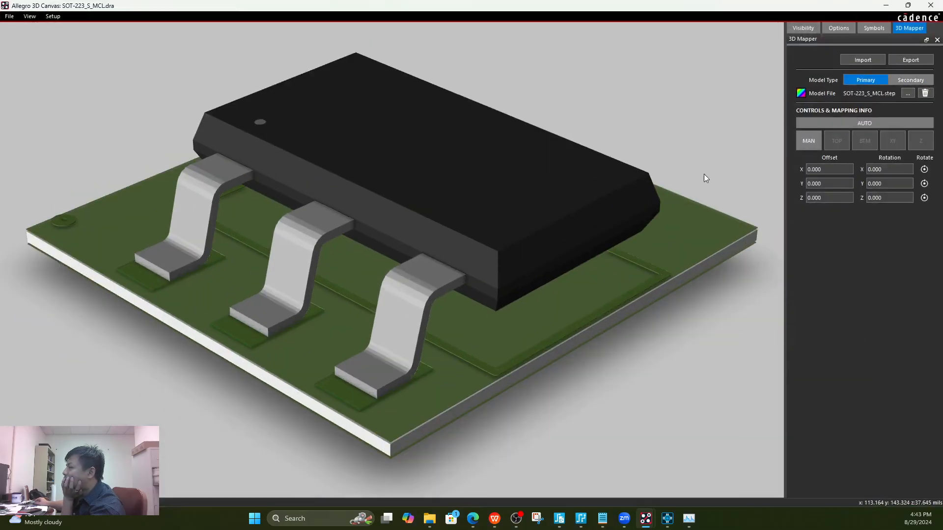
left_click(909, 95)
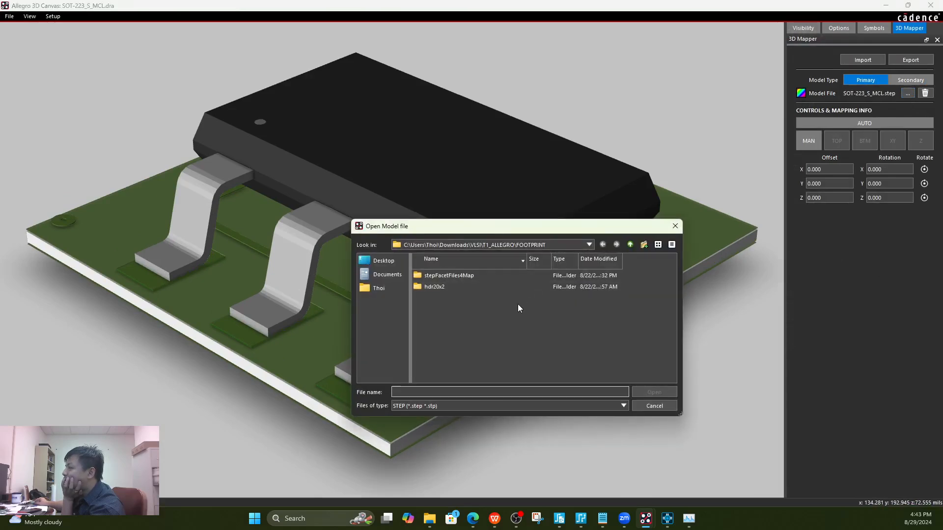
left_click(675, 225)
middle_click_drag(476, 245, 432, 311)
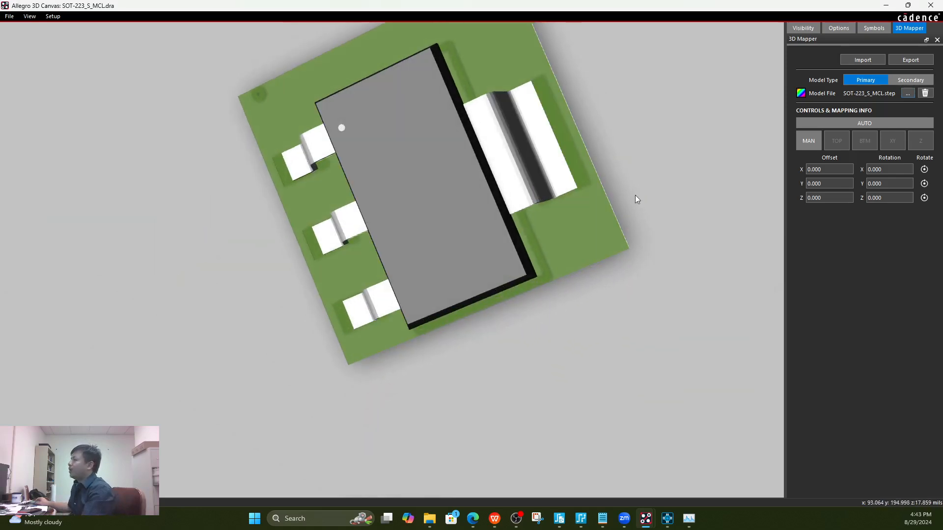
left_click(931, 6)
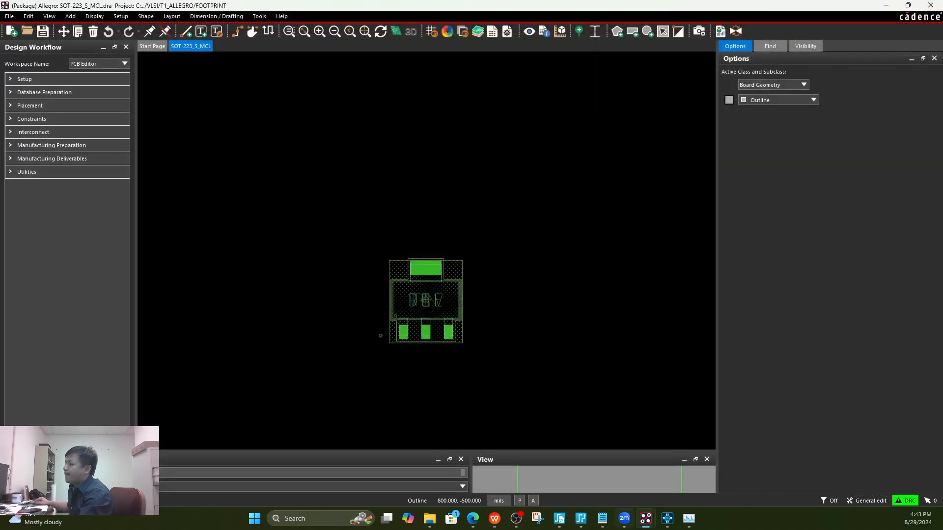
- Switch to File Explorer and copy SOT-223_S_MCL.step from T1_ALLEGRO's DOWNLOAD\MIC39100_5_0BS folder
mouse_move(430, 518)
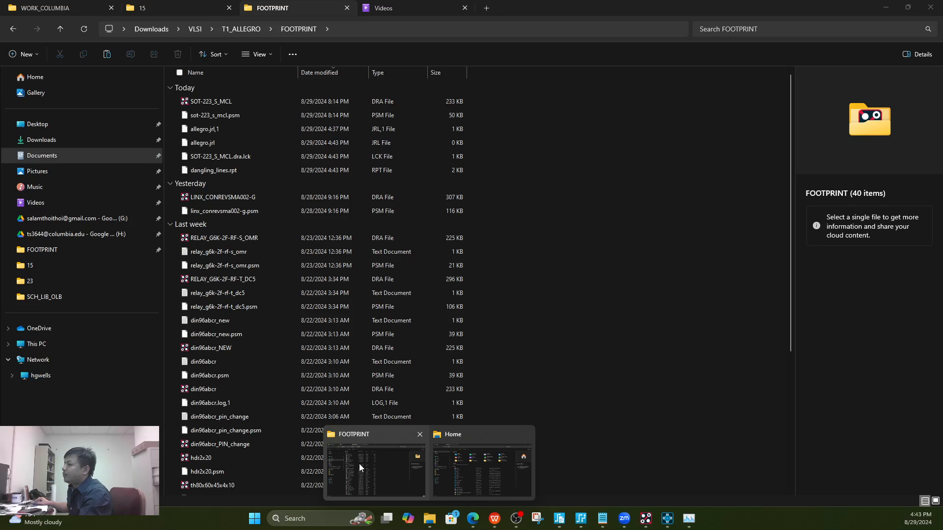
left_click(358, 464)
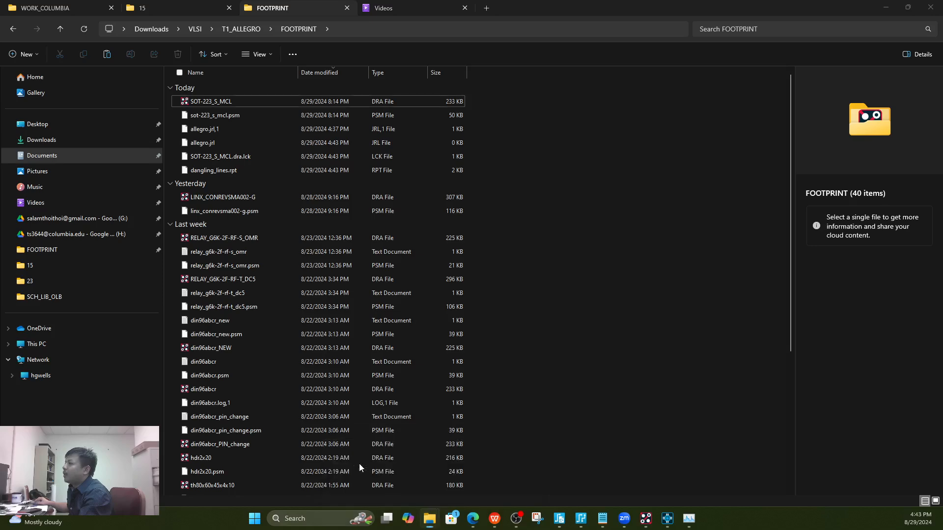
left_click(234, 28)
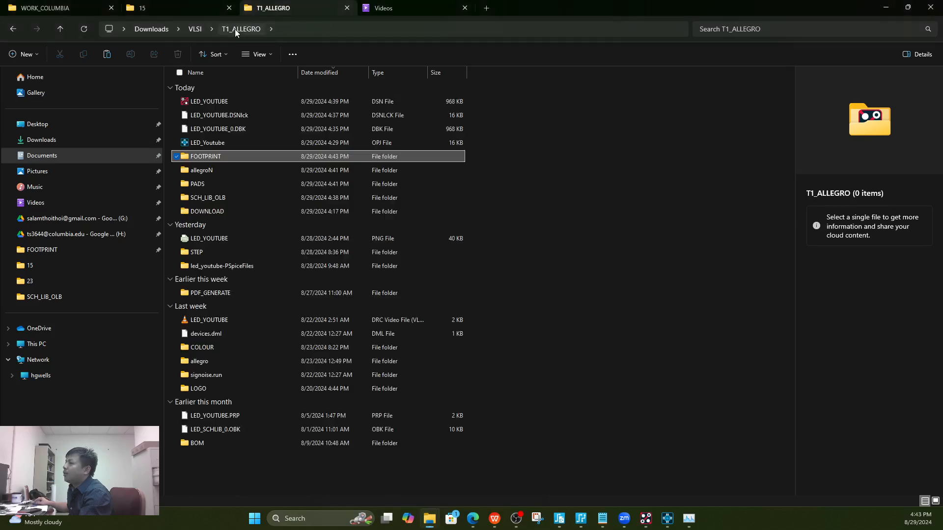
left_click(219, 211)
double_click(219, 212)
double_click(239, 104)
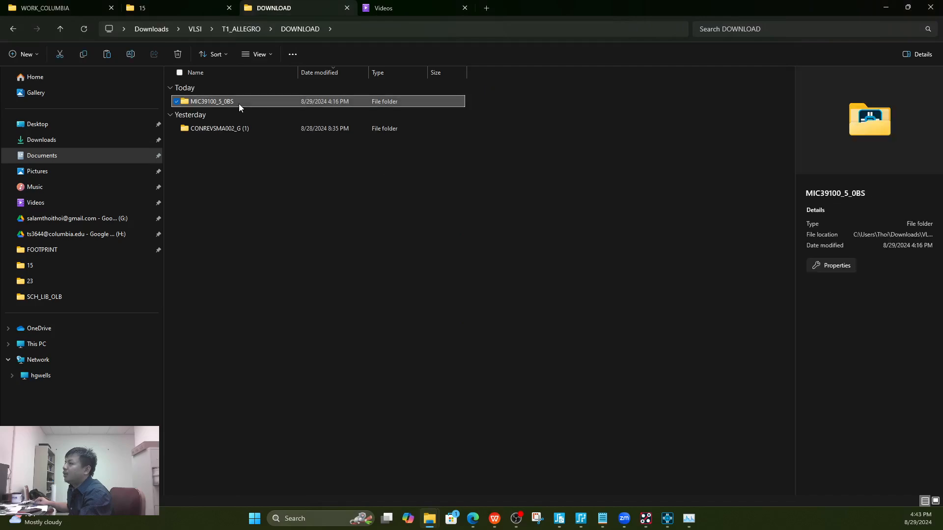
right_click(243, 117)
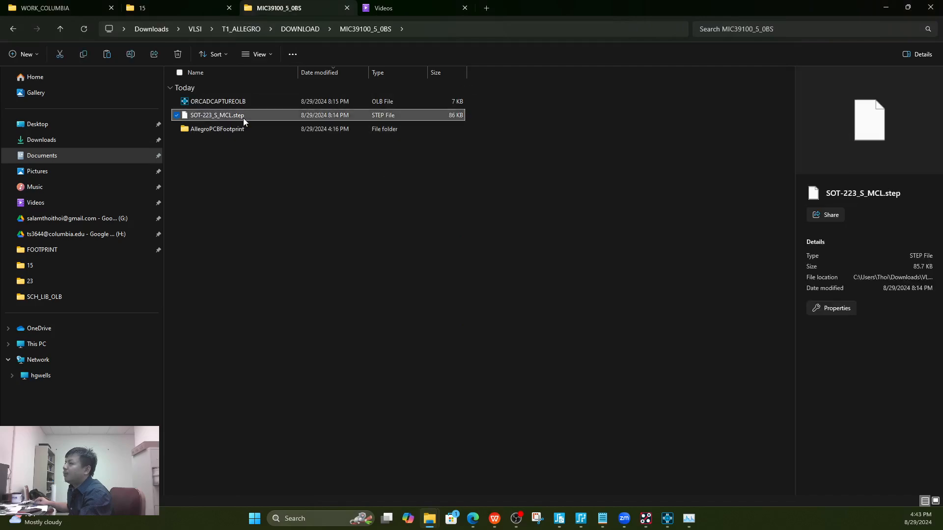
left_click(274, 130)
- Paste the copied SOT-223_S_MCL.step into T1_ALLEGRO's STEP folder
left_click(245, 30)
left_click(240, 253)
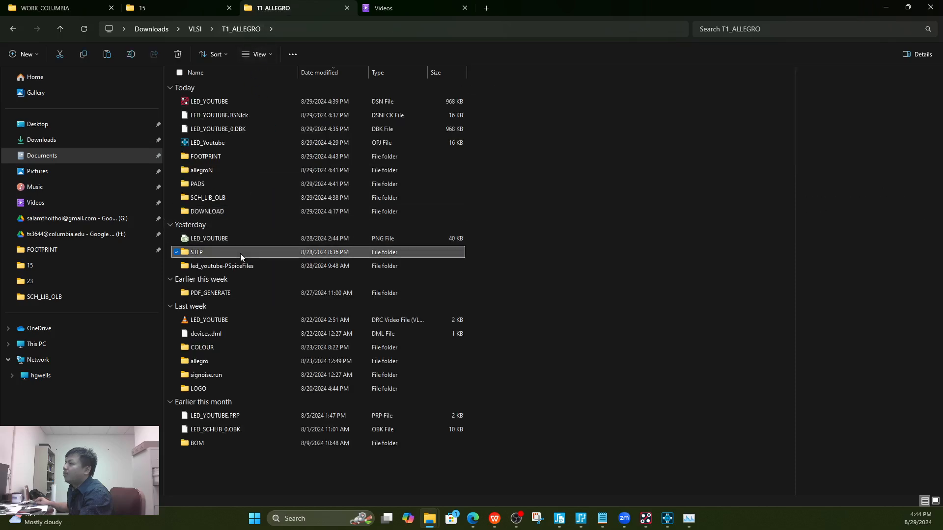
double_click(240, 253)
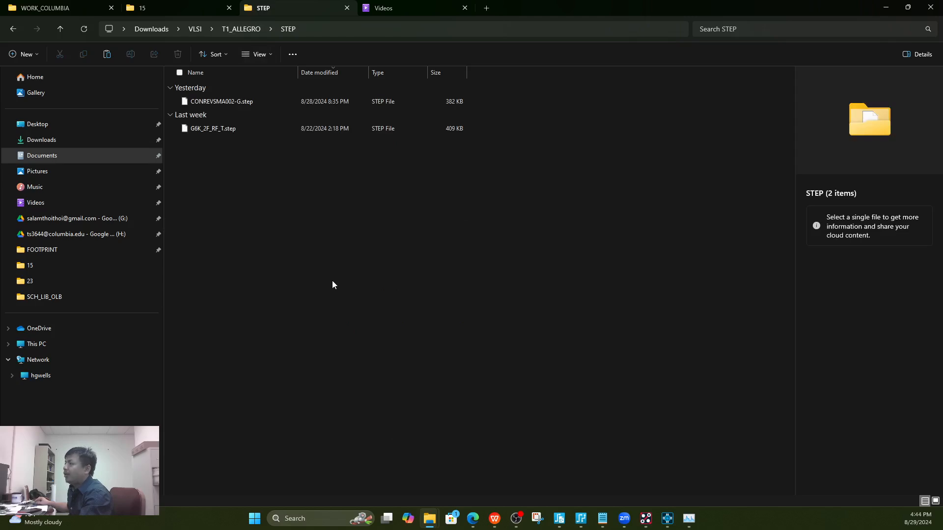
key("ctrl+v")
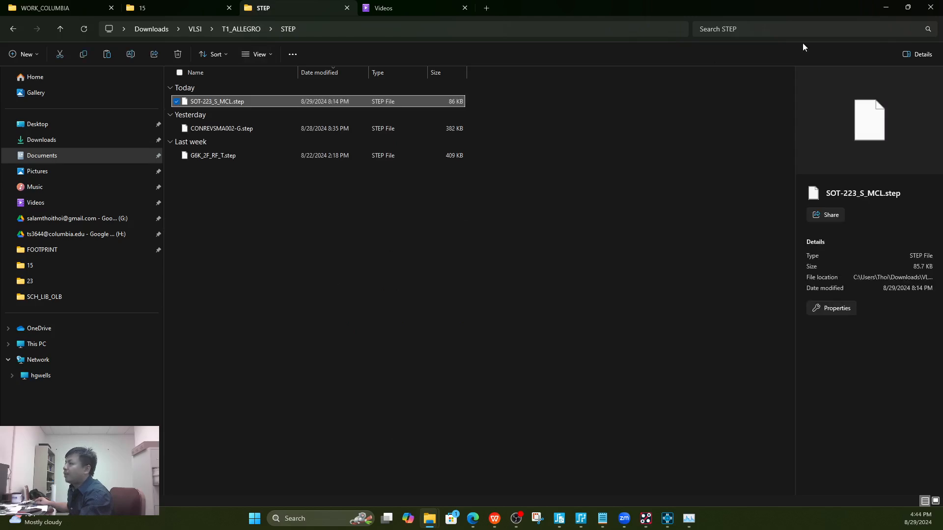
- Return to Allegro and open the SOT-223_S_MCL footprint in the 3D canvas with all layers, all objects and primary models
left_click(886, 7)
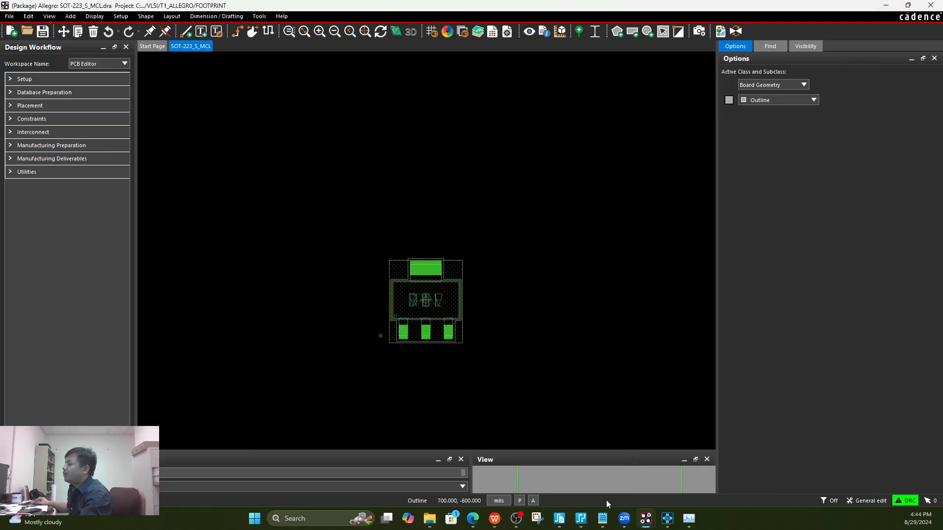
mouse_move(592, 521)
mouse_move(658, 522)
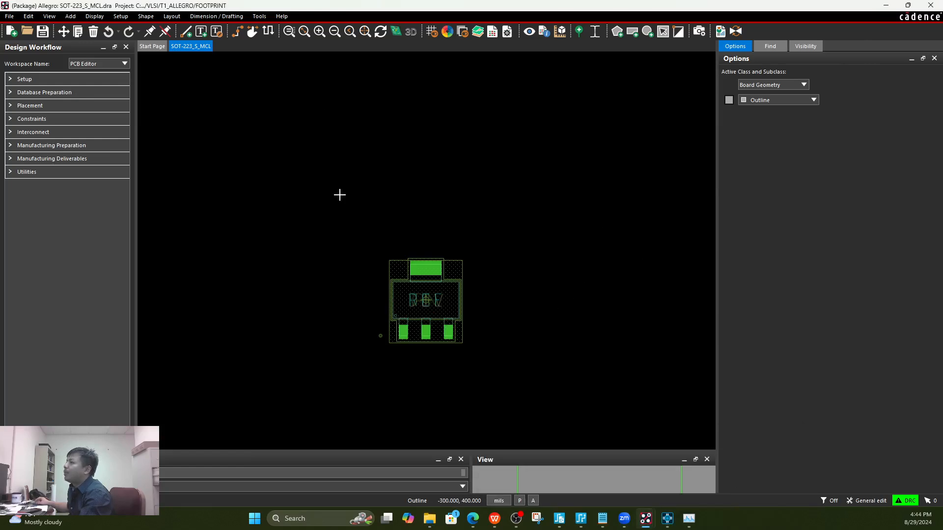
left_click(395, 32)
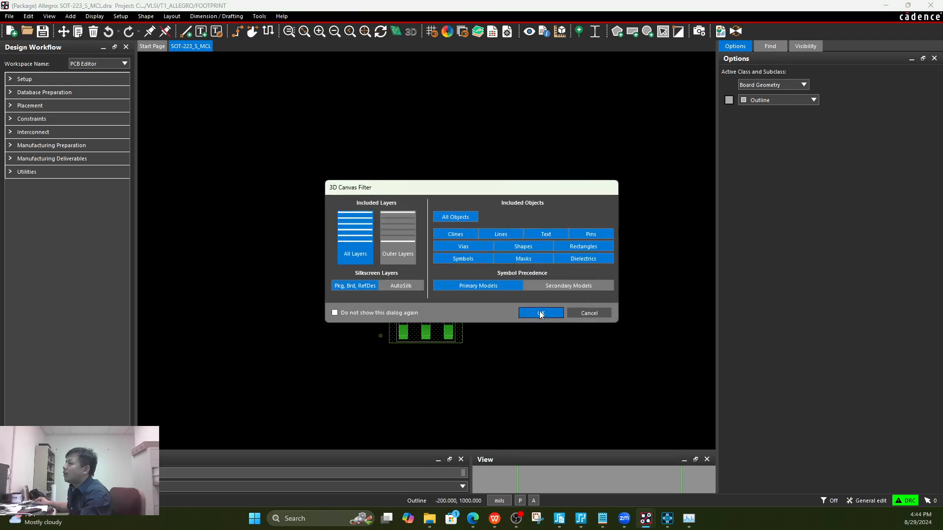
left_click(540, 313)
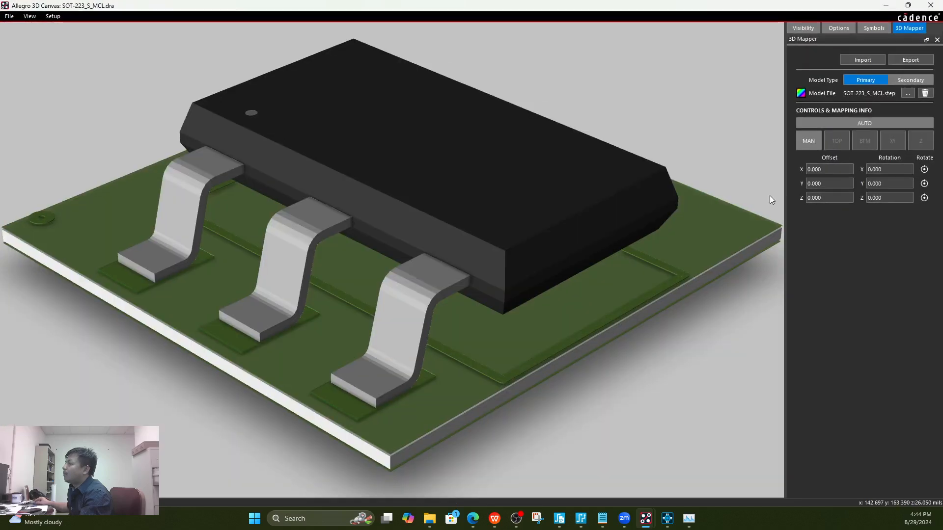
- Assign SOT-223_S_MCL.step from T1_ALLEGRO's STEP folder as the footprint's primary 3D model file
left_click(903, 96)
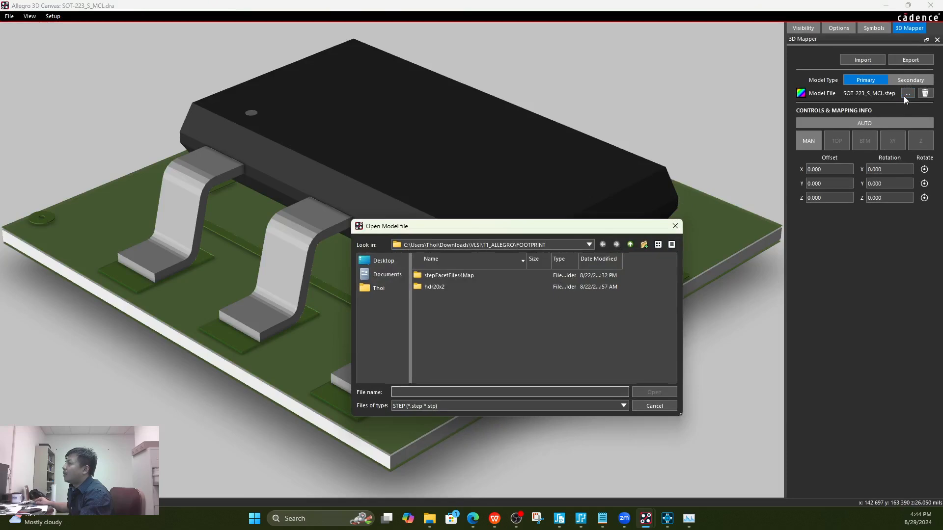
left_click(629, 245)
scroll(525, 346, "down", 3)
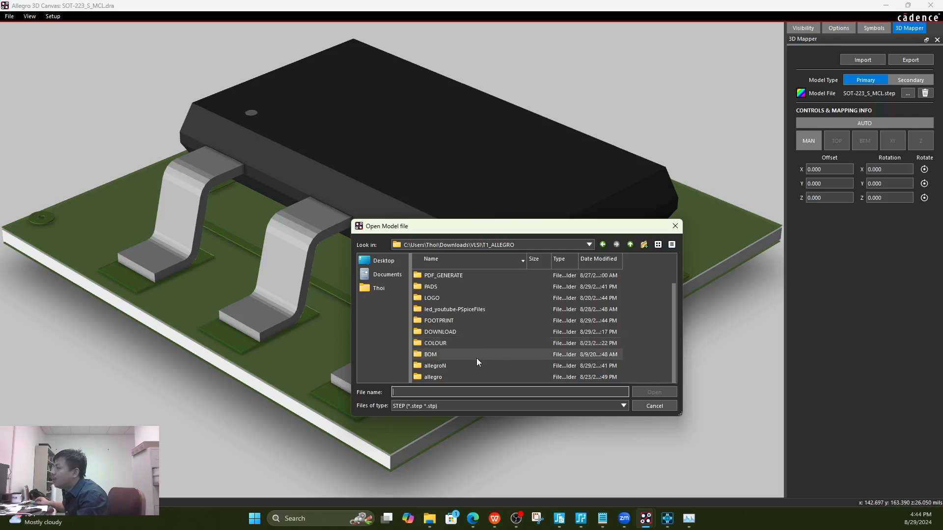
scroll(460, 337, "up", 1)
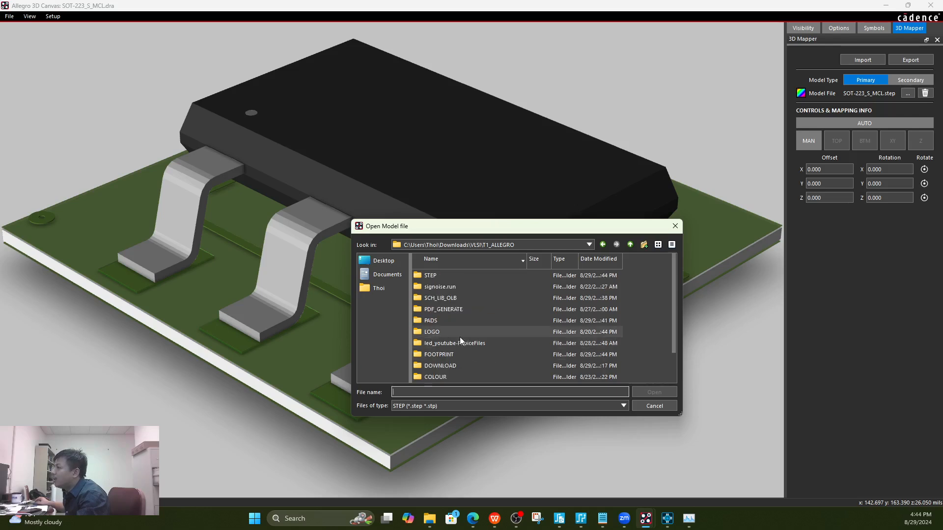
double_click(437, 275)
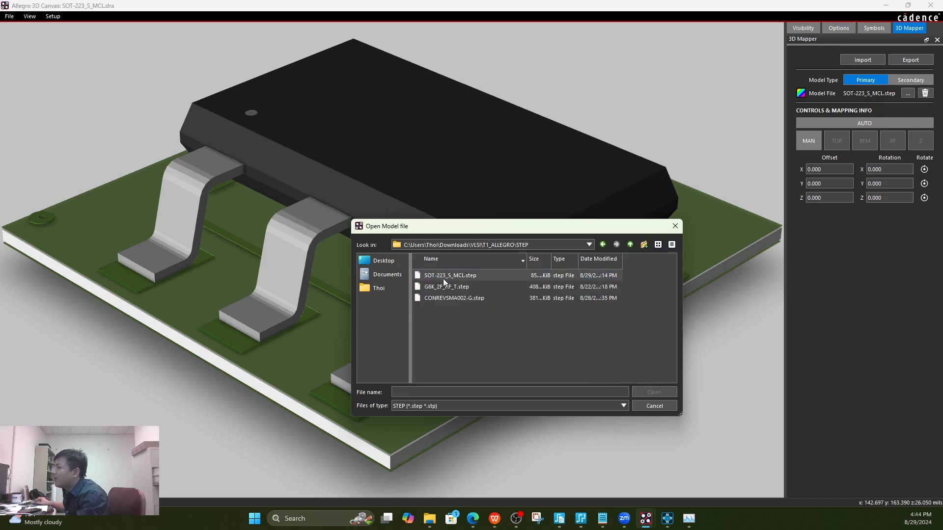
double_click(464, 273)
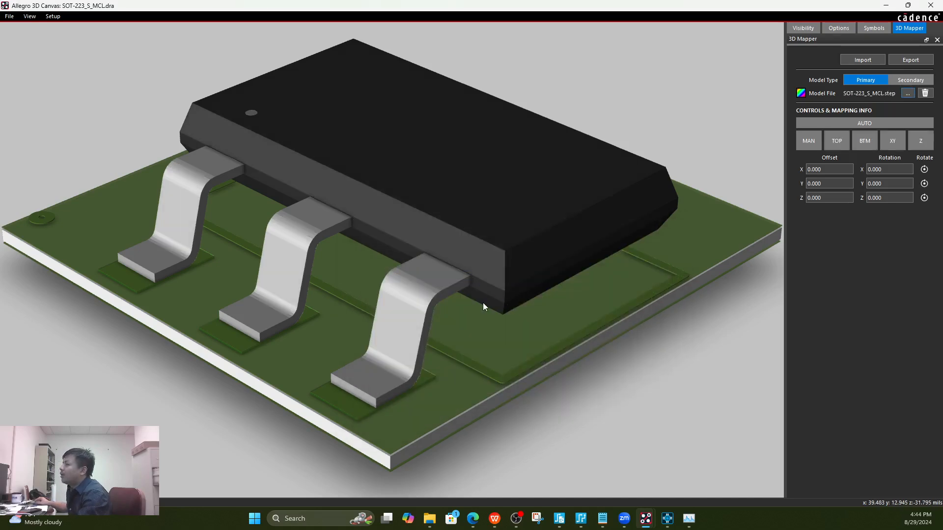
- Map the SOT-223_S_MCL model to the footprint automatically and inspect how its leads sit on the pads
left_click_drag(482, 302, 552, 278)
left_click(855, 122)
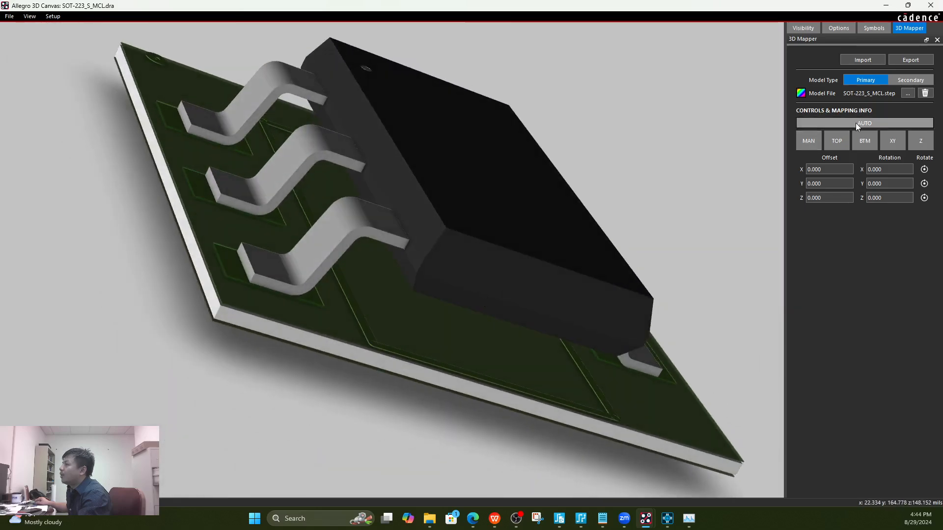
left_click_drag(391, 264, 438, 236)
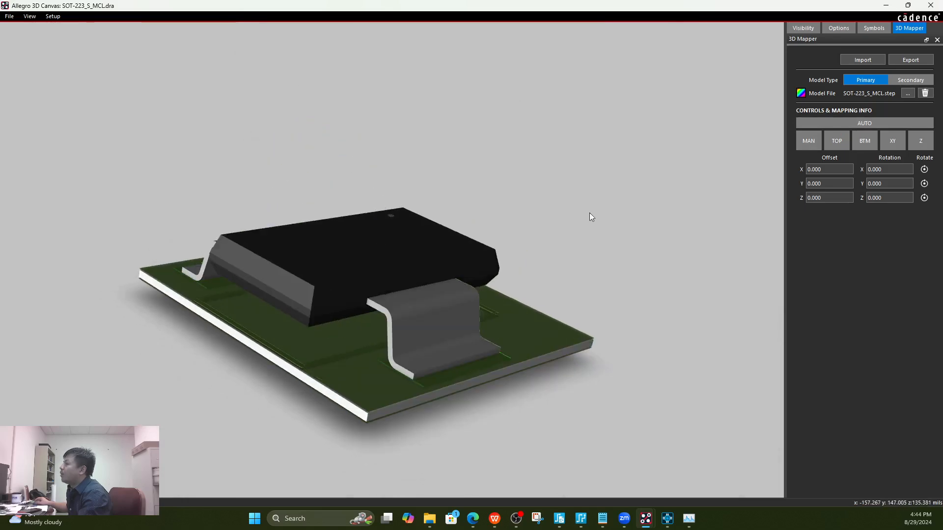
- Close the footprint's 3D canvas and open the RX126Y58D0T padstack definition in the Padstack Editor
left_click(929, 6)
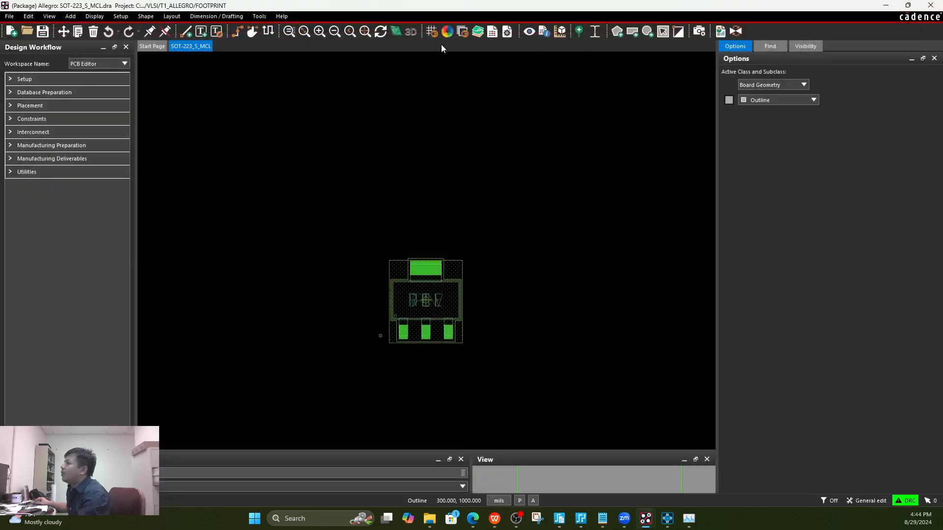
left_click(259, 16)
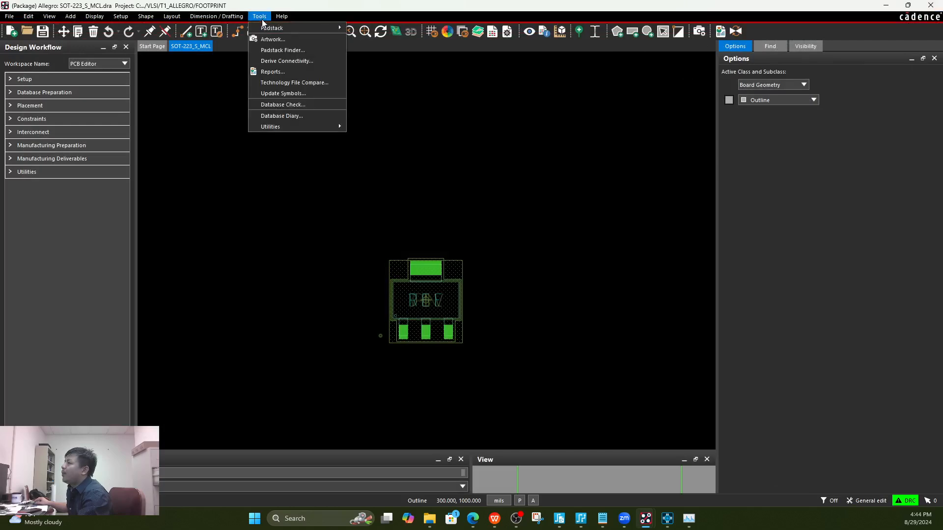
mouse_move(294, 28)
left_click(369, 28)
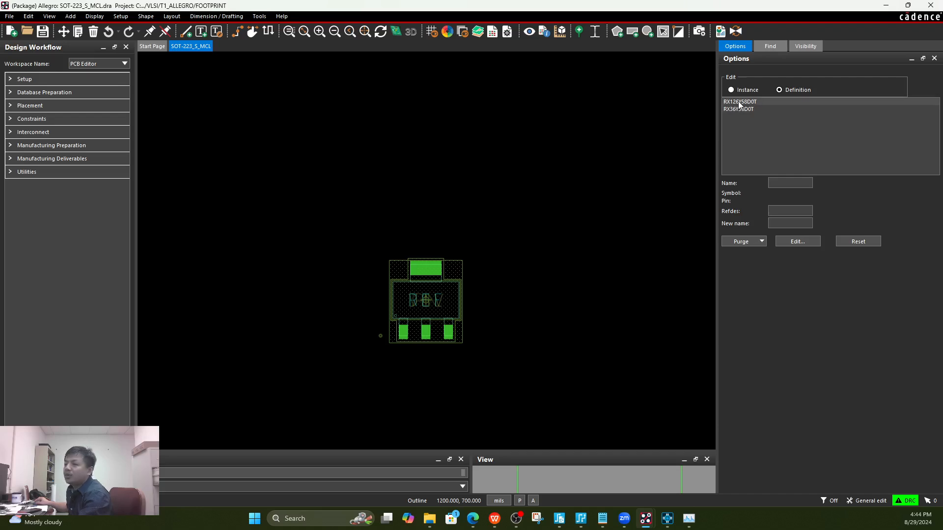
double_click(740, 101)
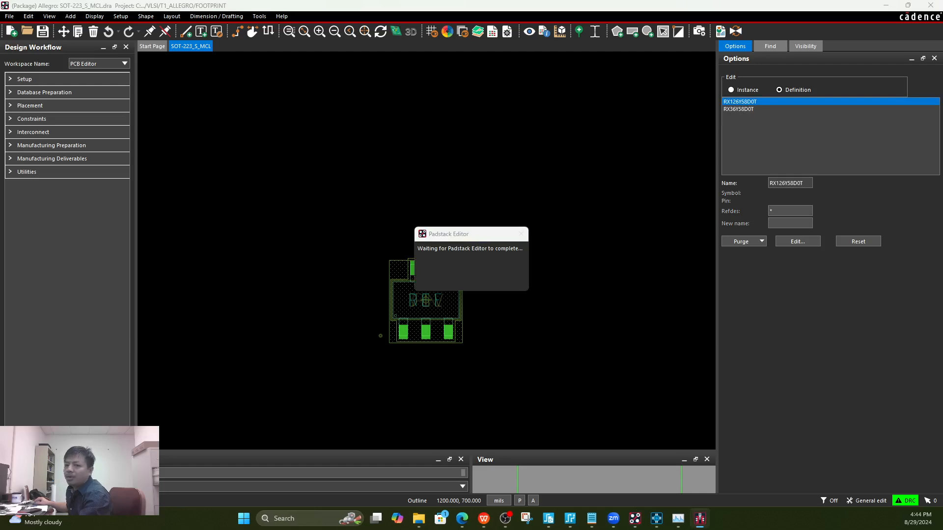
left_click_drag(505, 410, 658, 10)
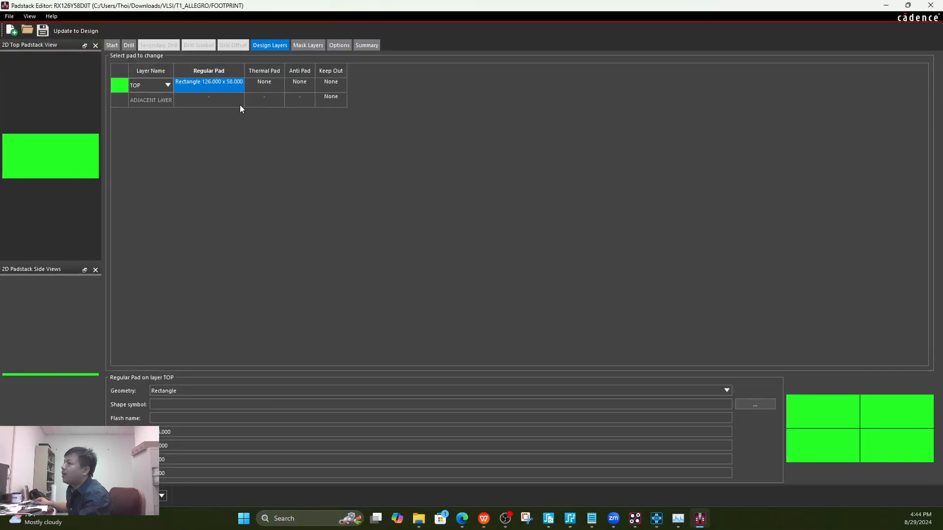
- Review the RX126Y58D0T padstack's usage, pad geometry, design layers and mask layers, and leave padstack editing without changes
left_click(113, 45)
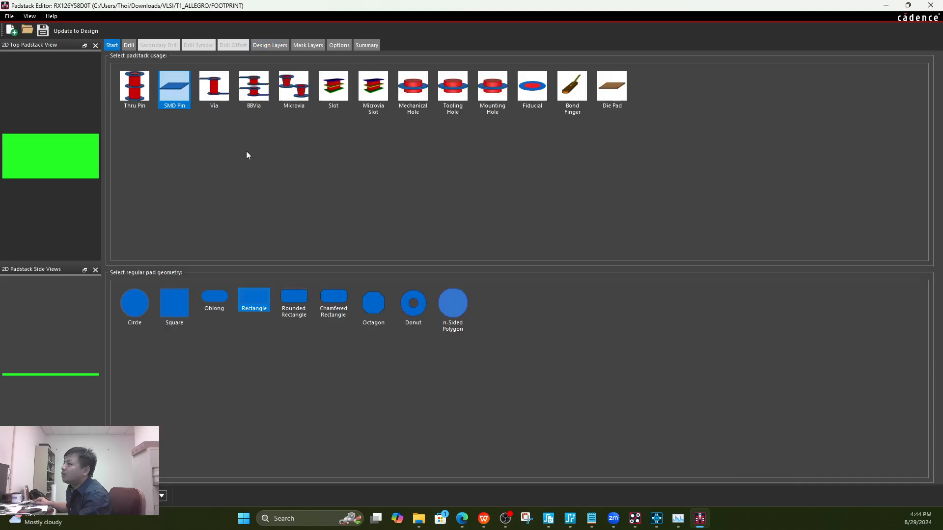
left_click(267, 46)
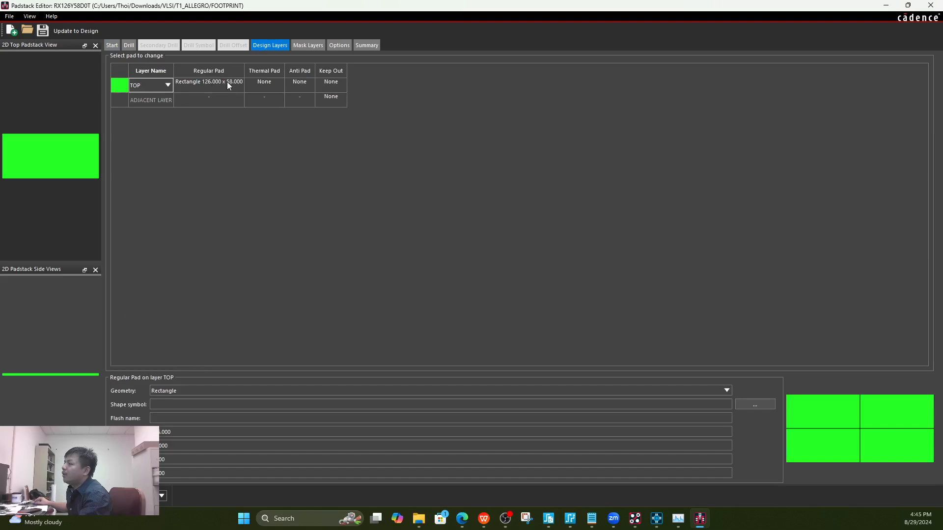
left_click(307, 45)
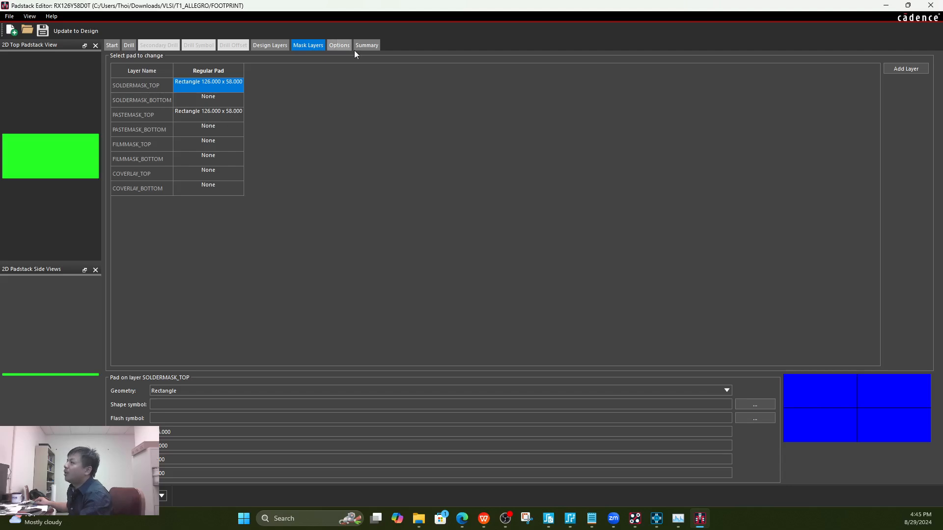
left_click(930, 5)
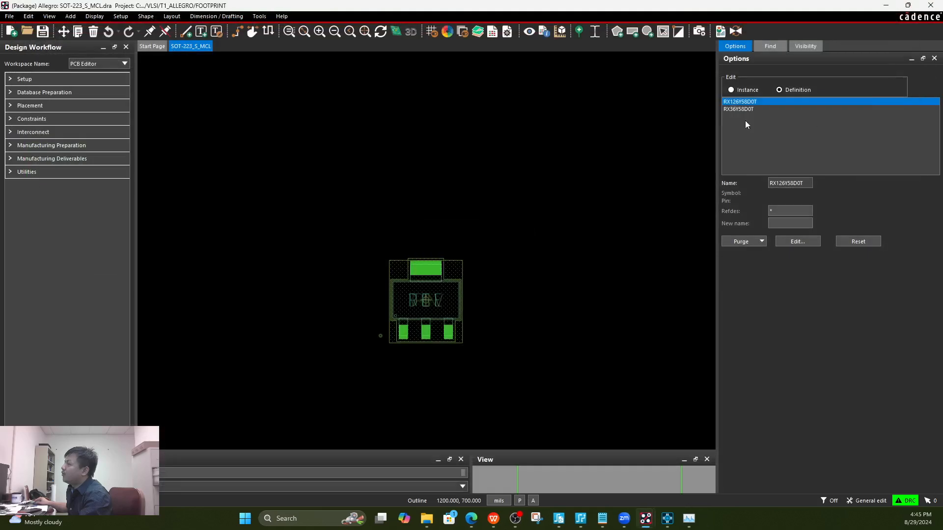
right_click(475, 168)
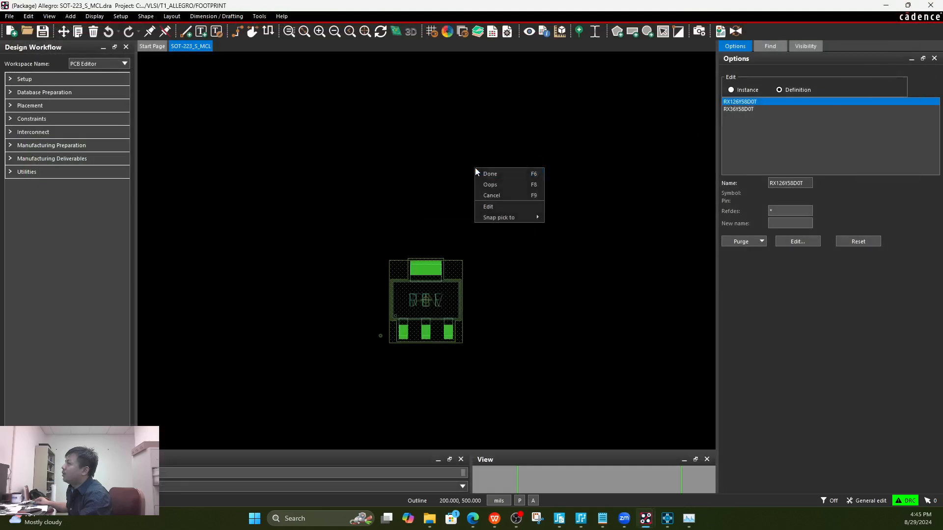
left_click(514, 196)
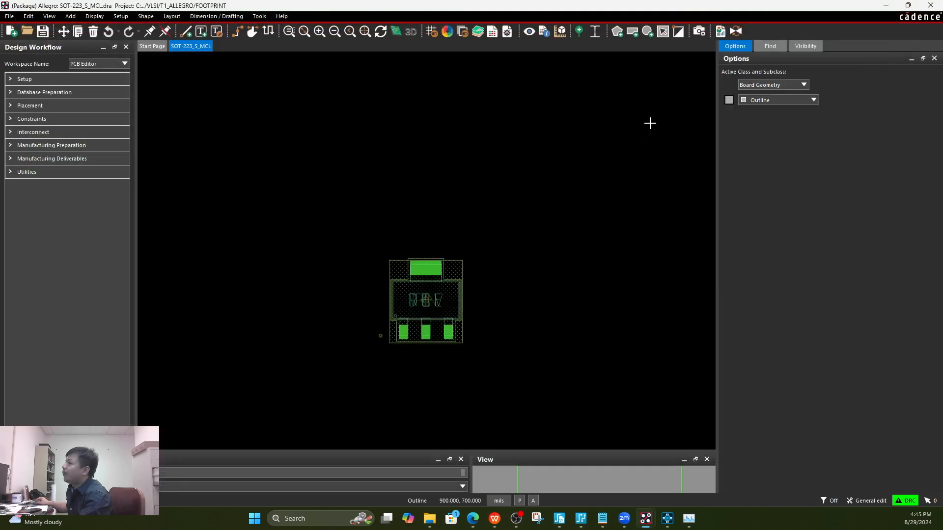
- Save the SOT-223_S_MCL footprint over its existing .dra file and close the footprint editor
left_click(42, 31)
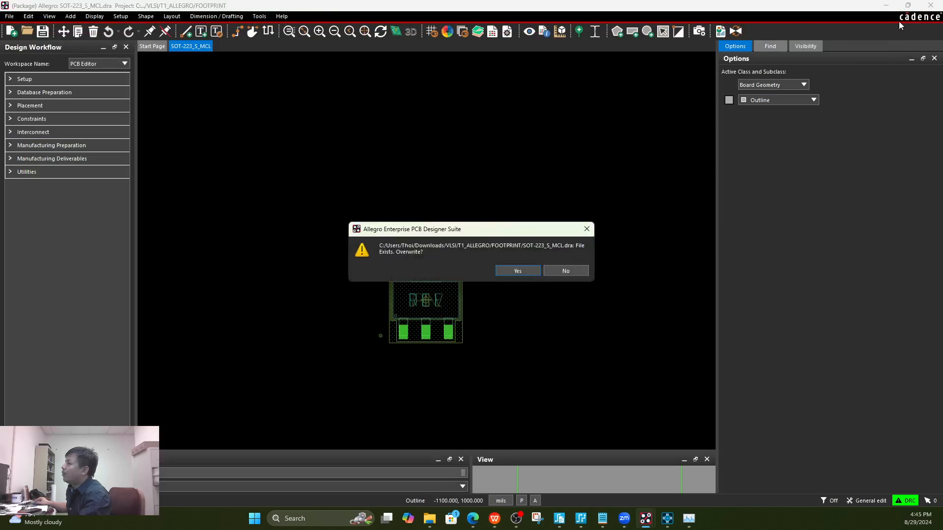
left_click(520, 271)
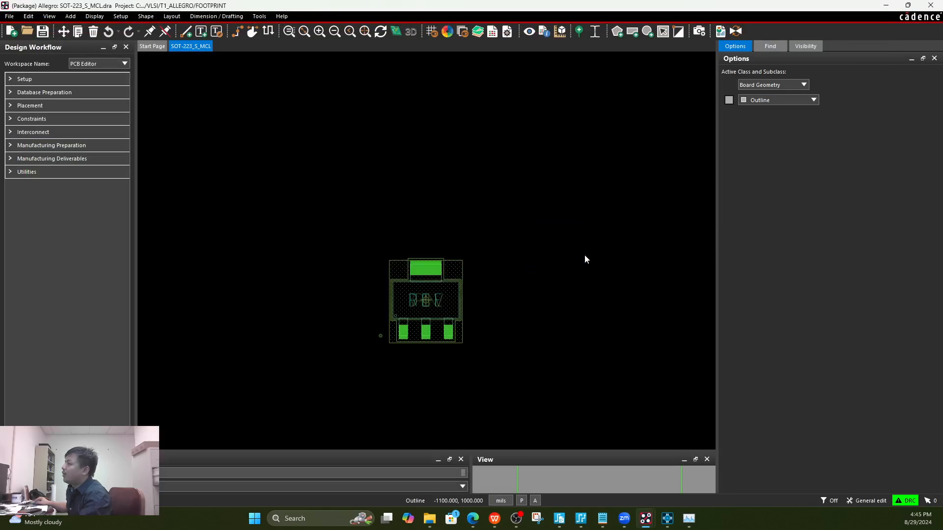
left_click(930, 5)
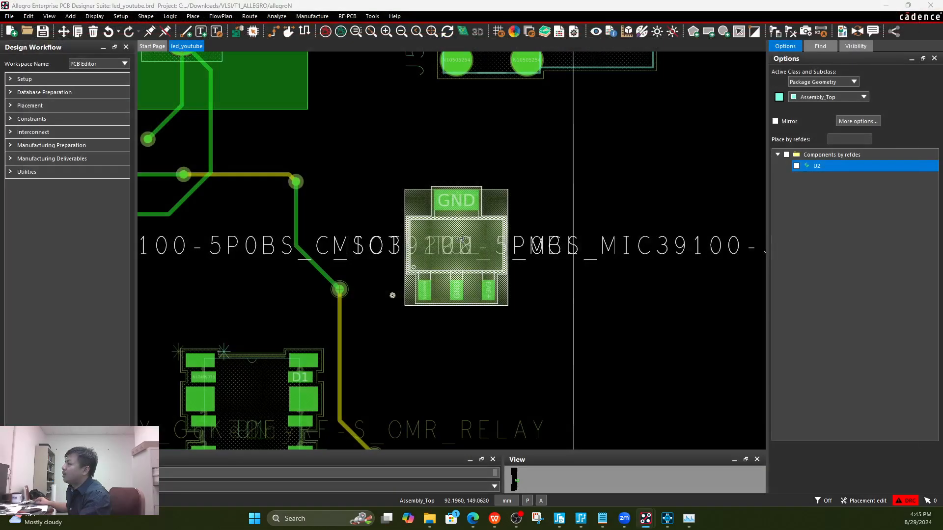
- Switch the led_youtube board from Placement edit to General edit mode and display the object find filter
scroll(647, 223, "down", 3)
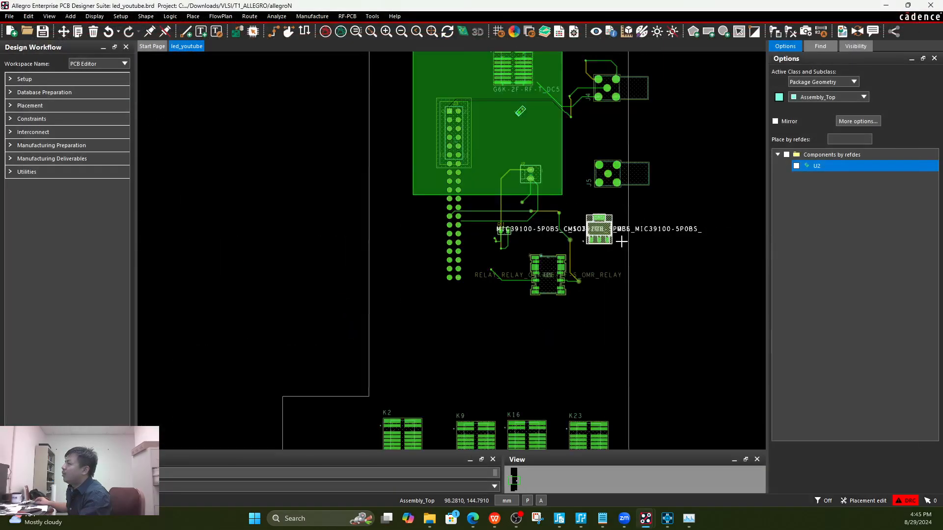
scroll(638, 236, "up", 3)
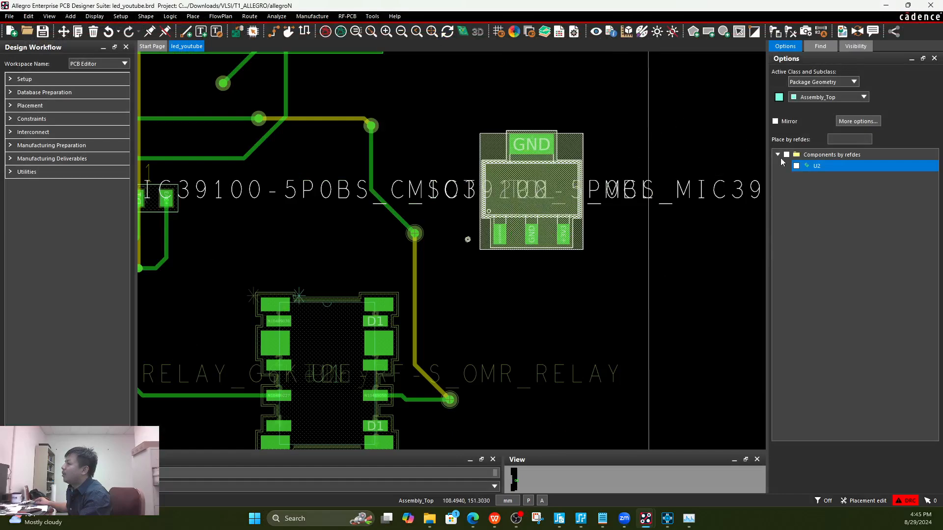
left_click(883, 498)
left_click(884, 411)
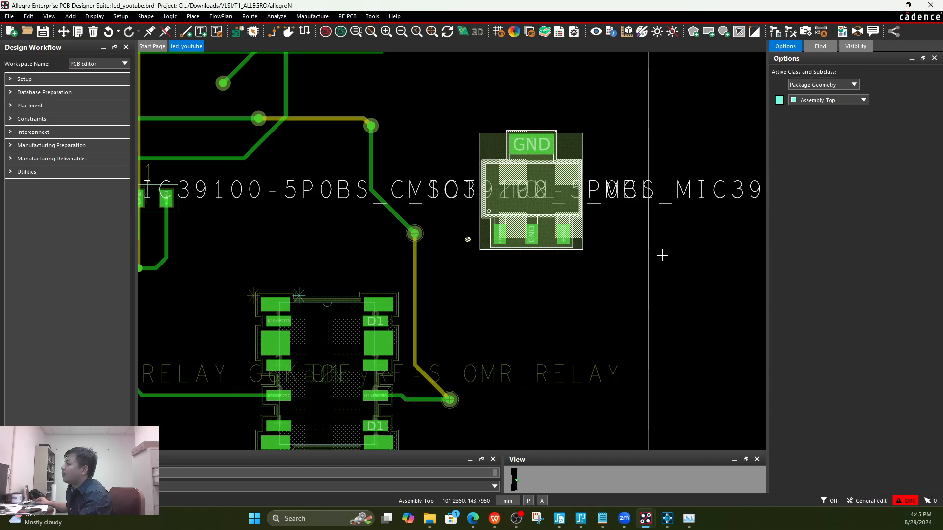
left_click(820, 46)
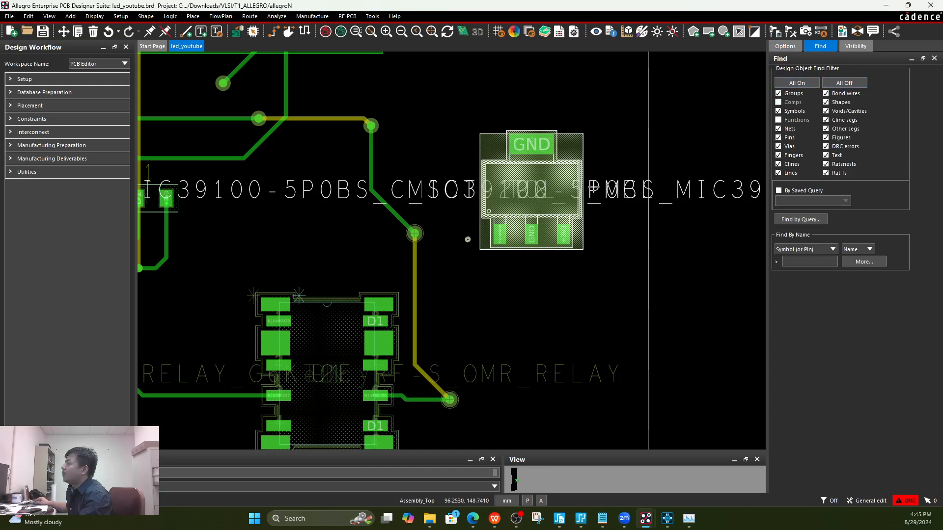
scroll(634, 291, "down", 4)
right_click(425, 311)
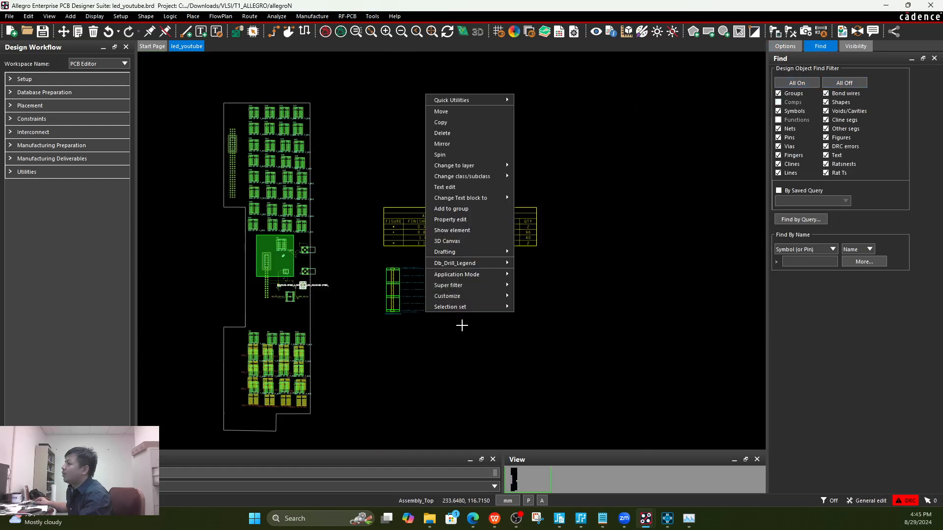
left_click(451, 123)
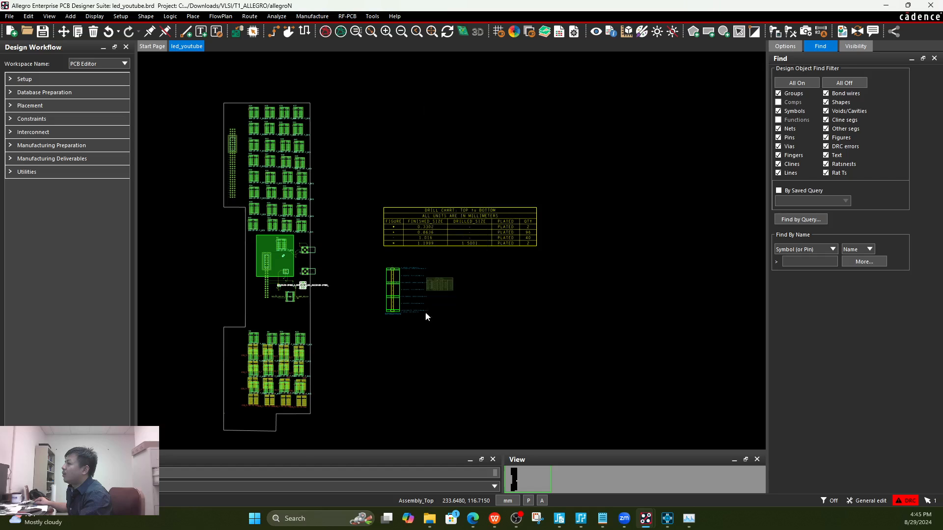
right_click(311, 306)
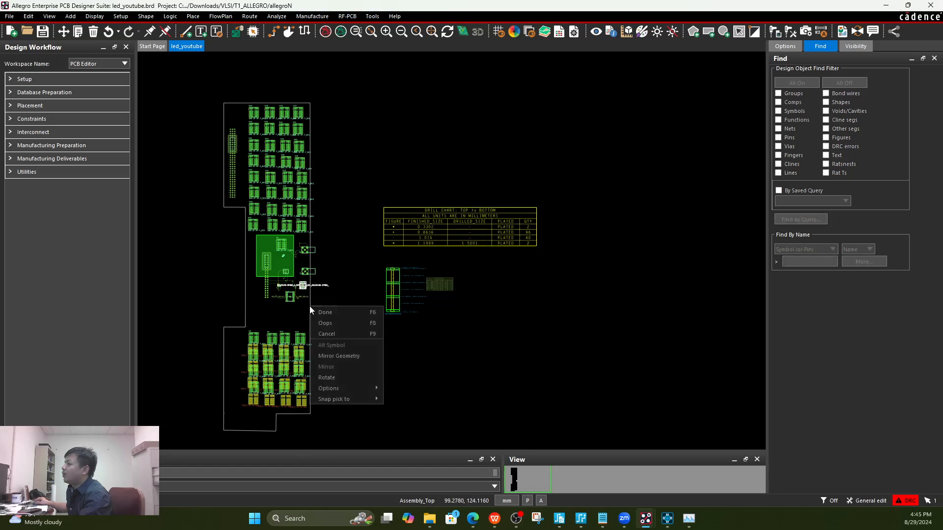
left_click(331, 334)
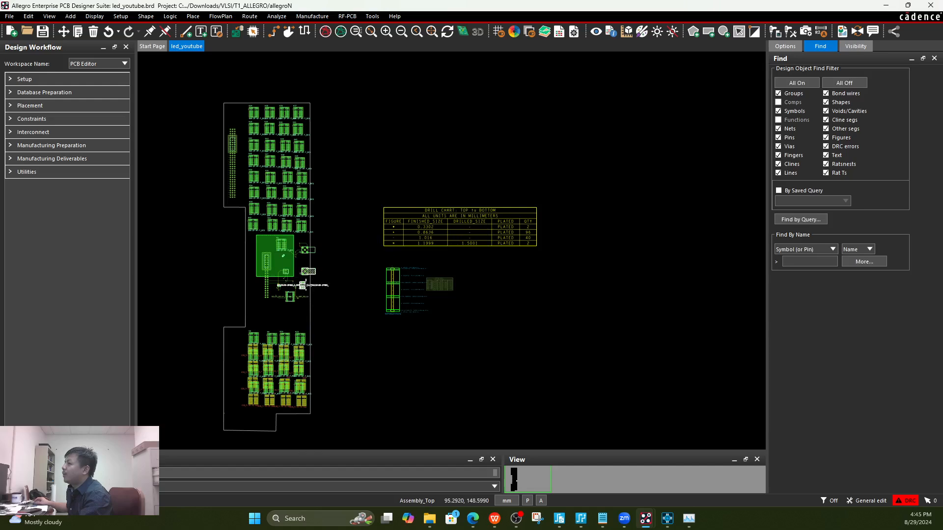
- Restrict the design object find filter to Symbols only
scroll(294, 283, "up", 5)
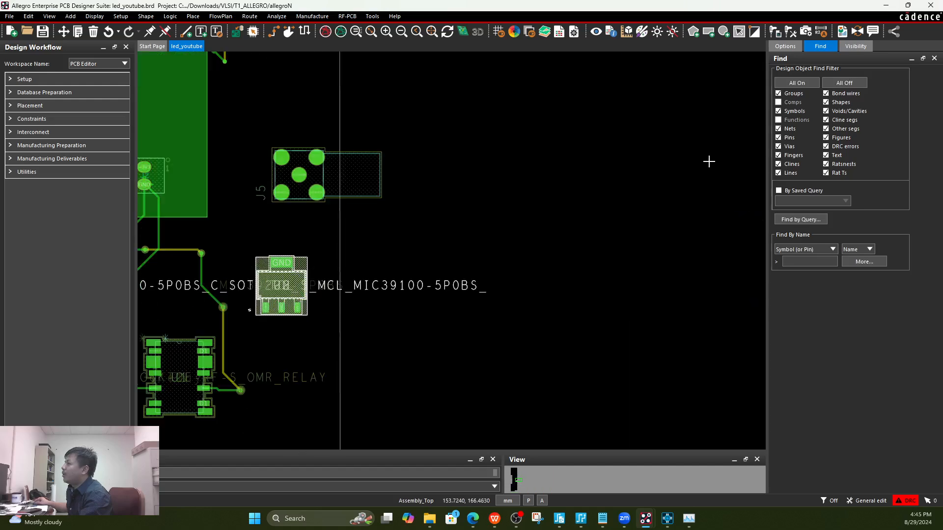
left_click(844, 82)
left_click(778, 111)
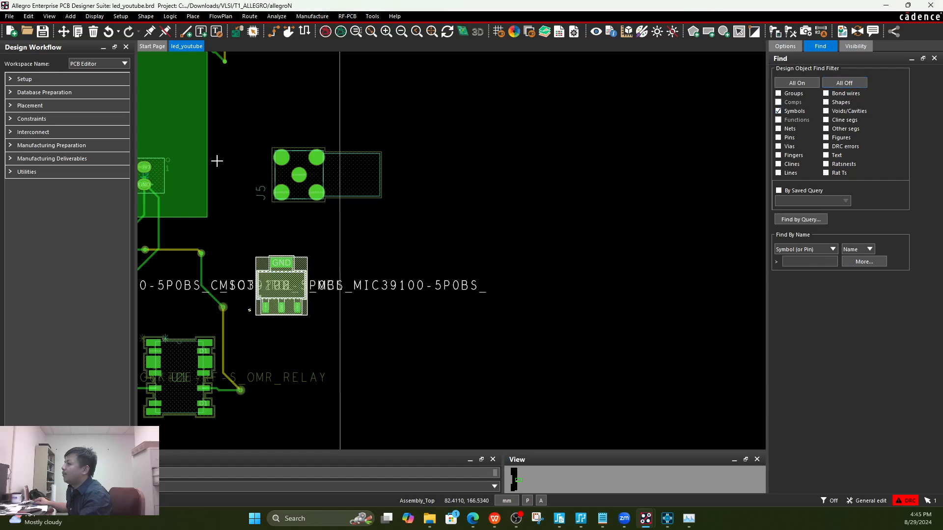
- Arrange the led_youtube board layout and its 3D canvas side by side and clear the board selection
left_click(64, 32)
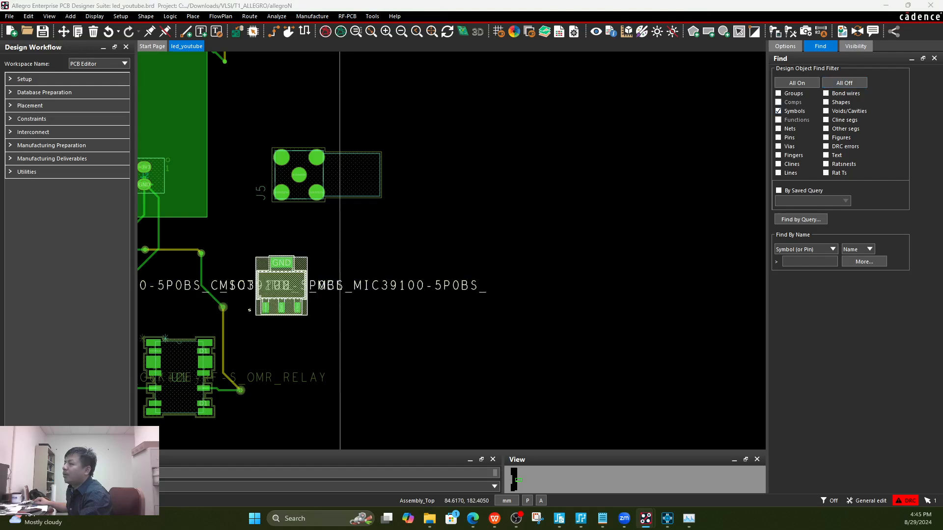
left_click_drag(118, 212, 942, 246)
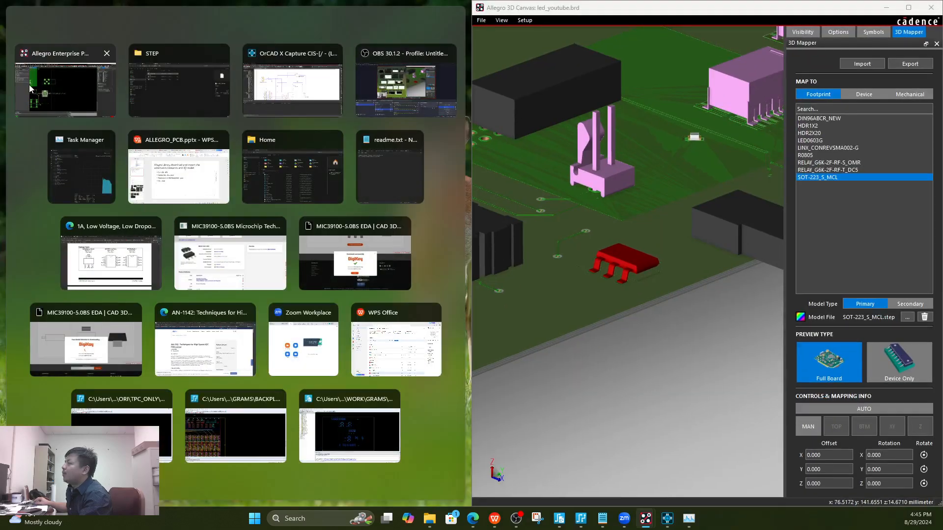
left_click(65, 81)
scroll(252, 278, "down", 2)
left_click(230, 271)
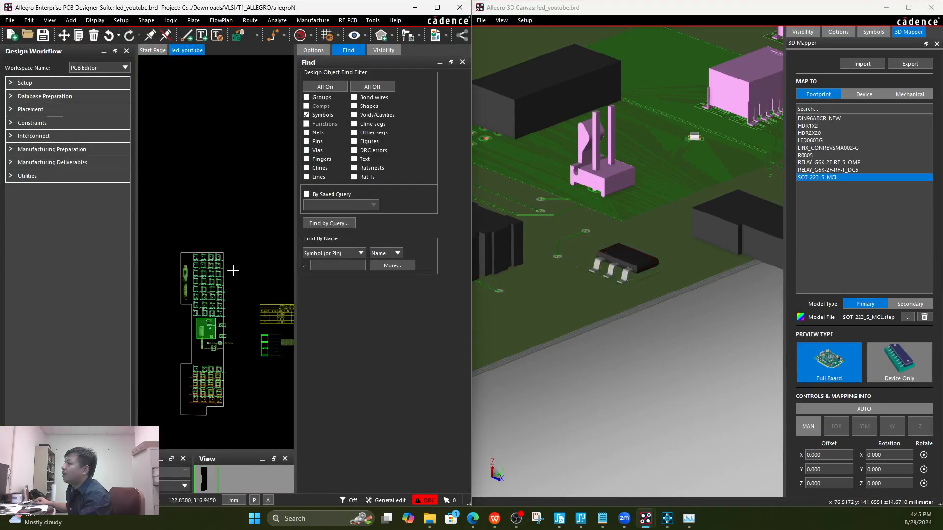
- Cross-probe regulator U2 and the J5 and J4 connectors between the board layout and the 3D canvas
scroll(229, 367, "up", 2)
middle_click_drag(229, 367, 230, 365)
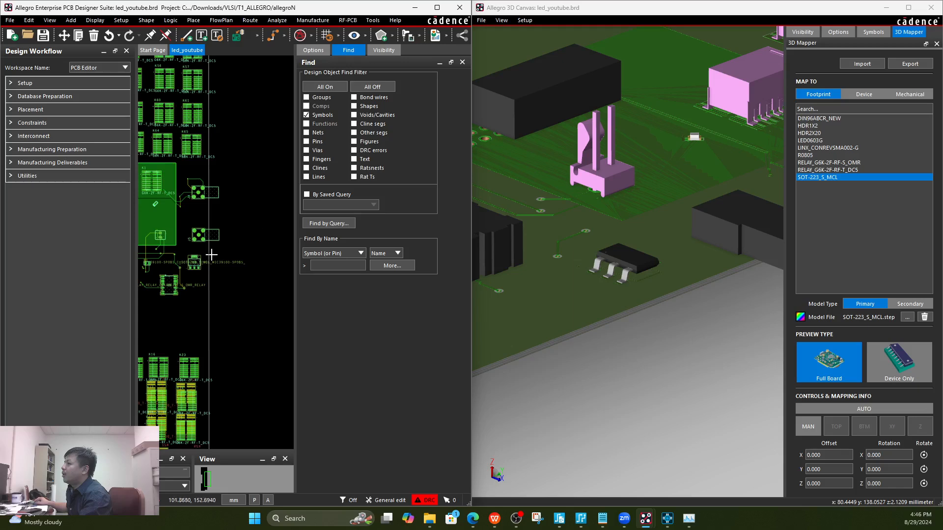
left_click(623, 262)
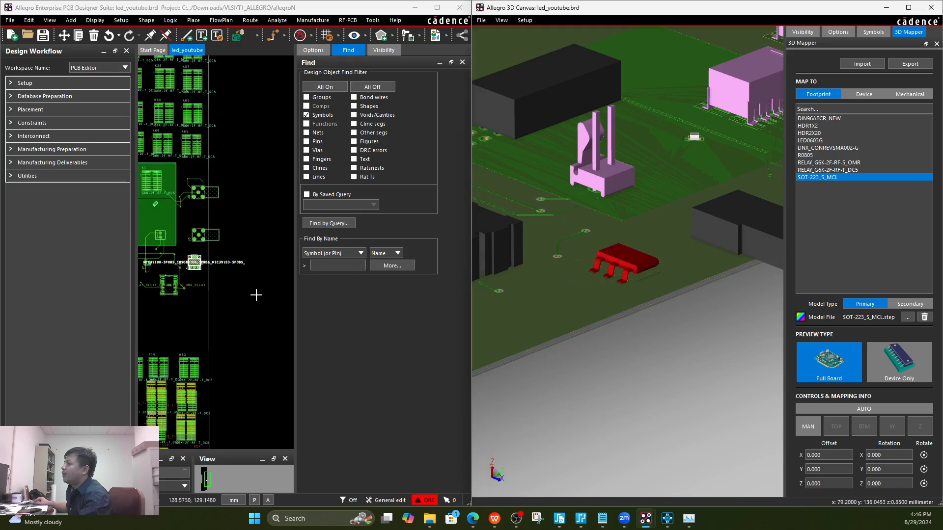
left_click(206, 240)
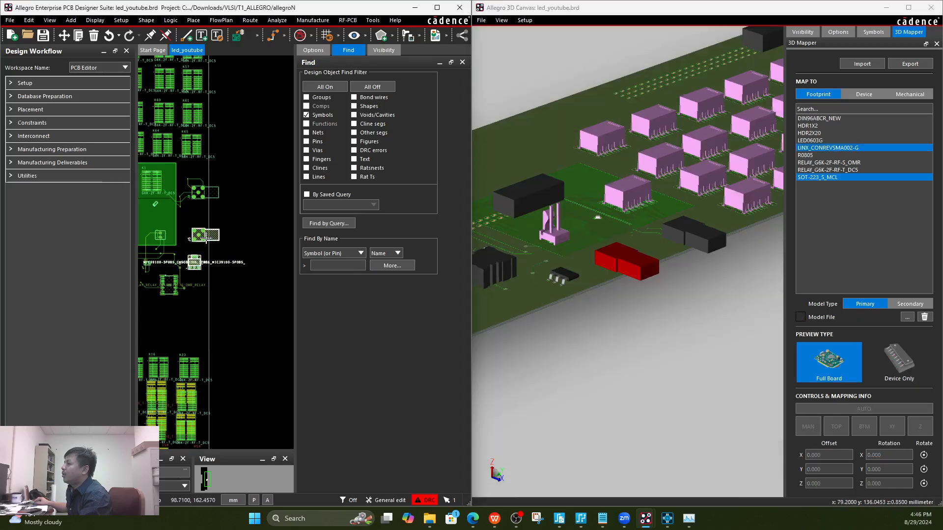
left_click(241, 289)
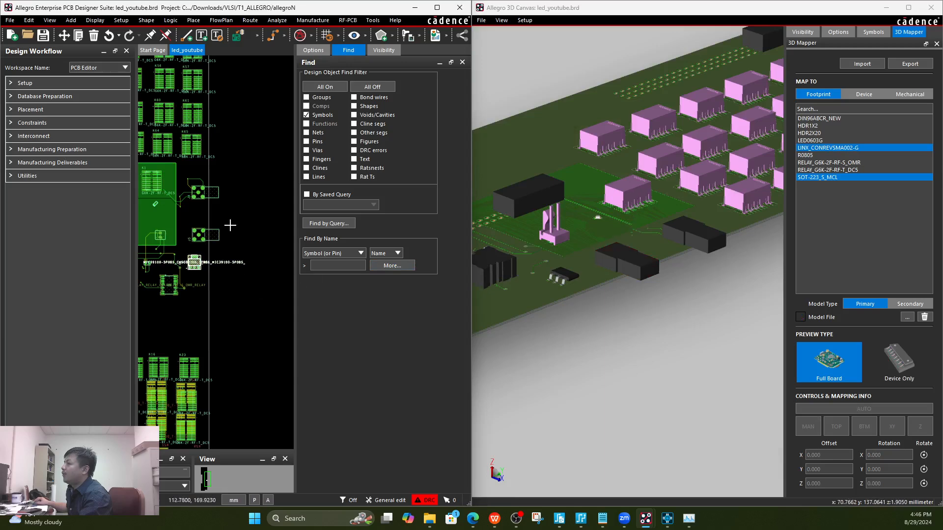
left_click(210, 195)
left_click(195, 267)
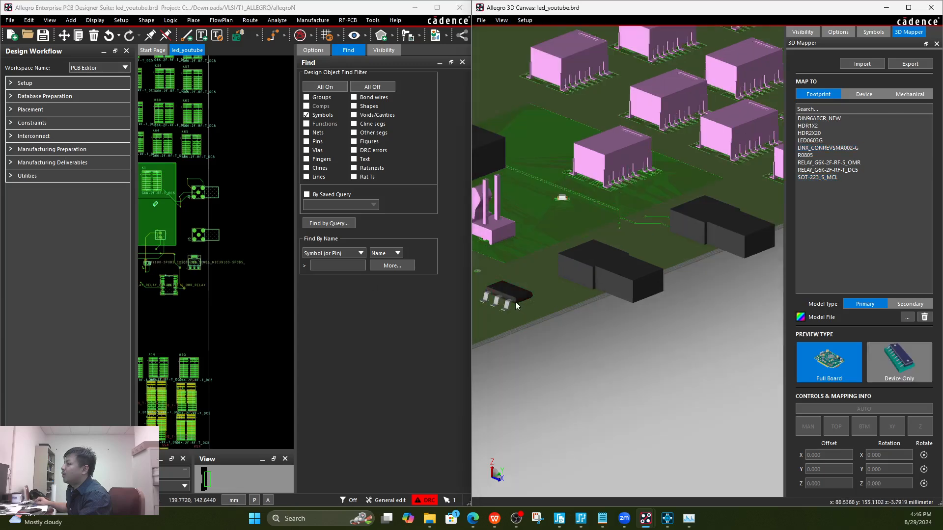
- Inspect U2's SOT-223_S_MCL model up close in the 3D canvas, select it and clear the selection
scroll(578, 307, "up", 4)
scroll(608, 335, "up", 5)
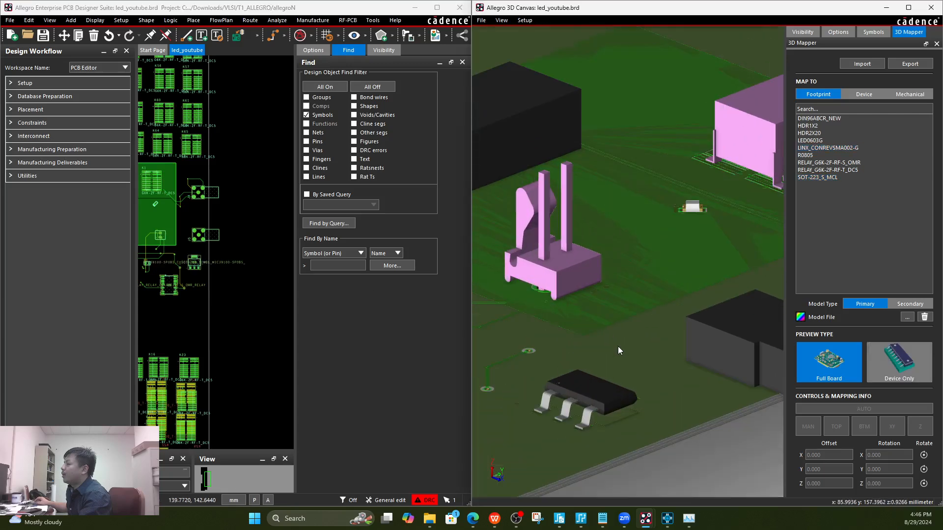
left_click(615, 345)
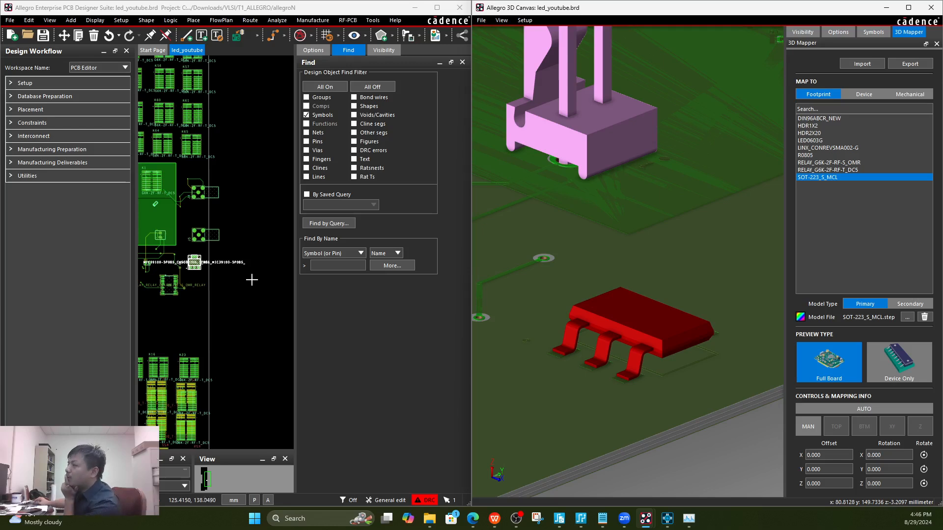
left_click(226, 297)
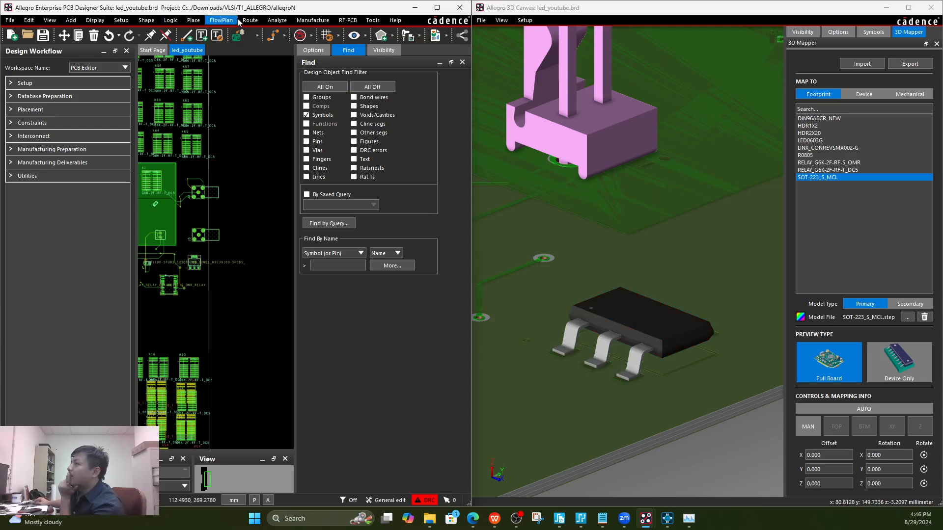
- Start Update Symbols on the board, enable updating symbol padstacks from the library, and run a refresh
scroll(644, 361, "up", 4)
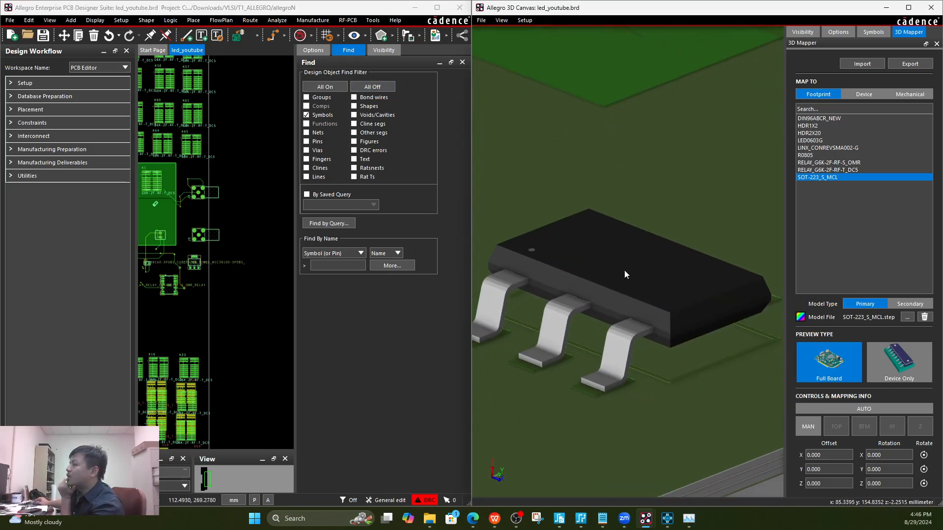
scroll(243, 261, "down", 1)
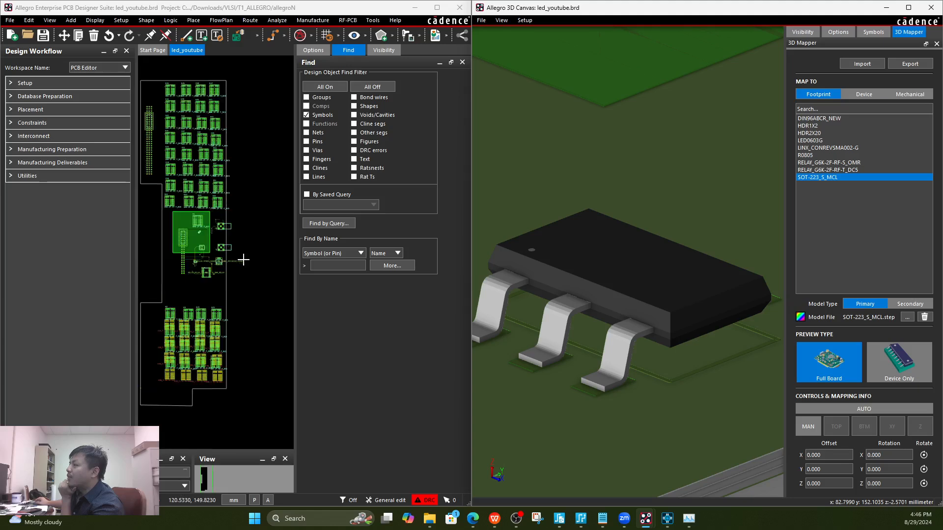
left_click(139, 23)
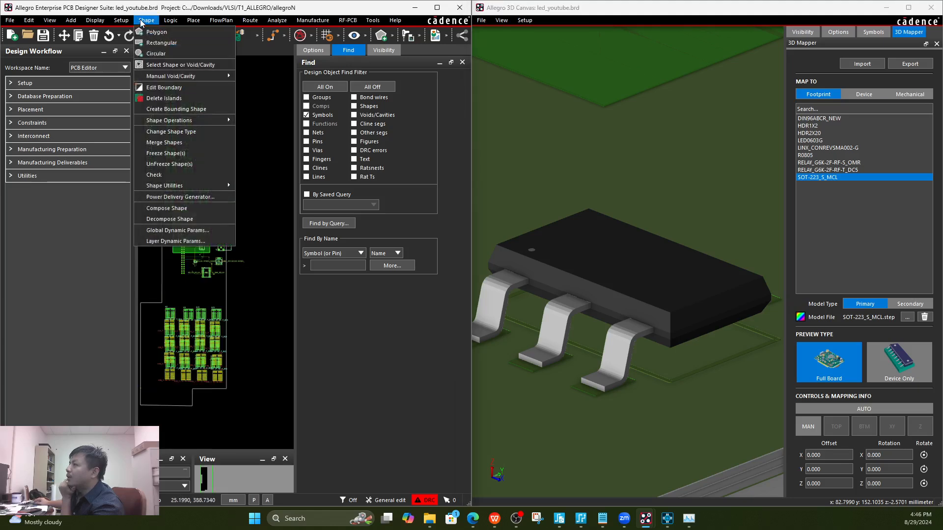
left_click(129, 22)
left_click(171, 20)
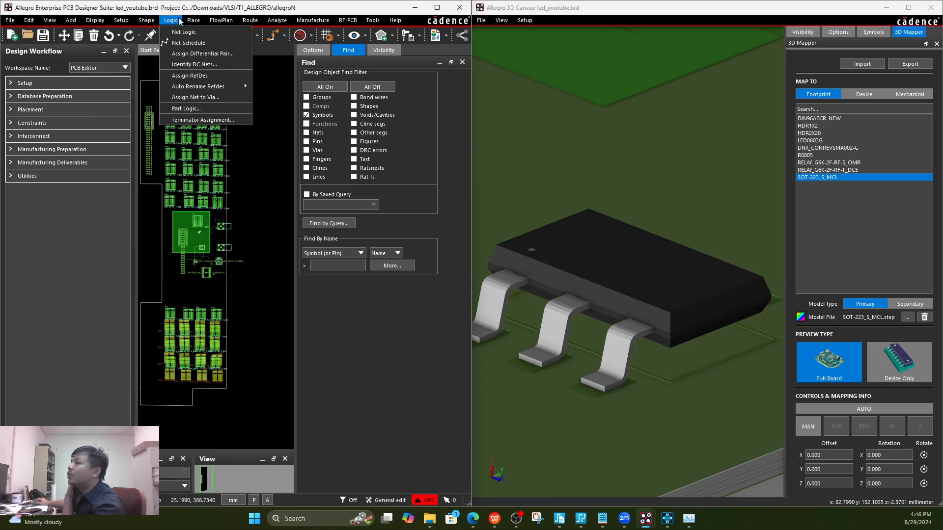
left_click(195, 21)
left_click(170, 22)
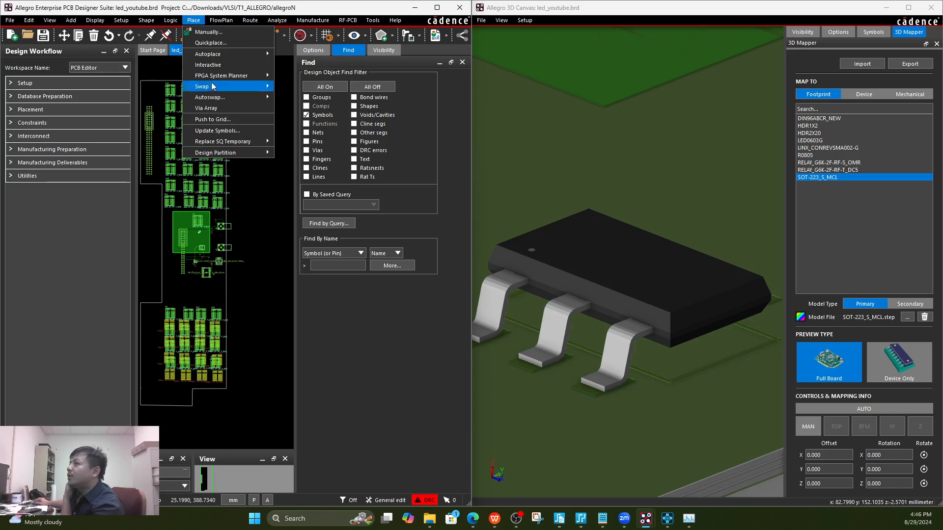
left_click(212, 131)
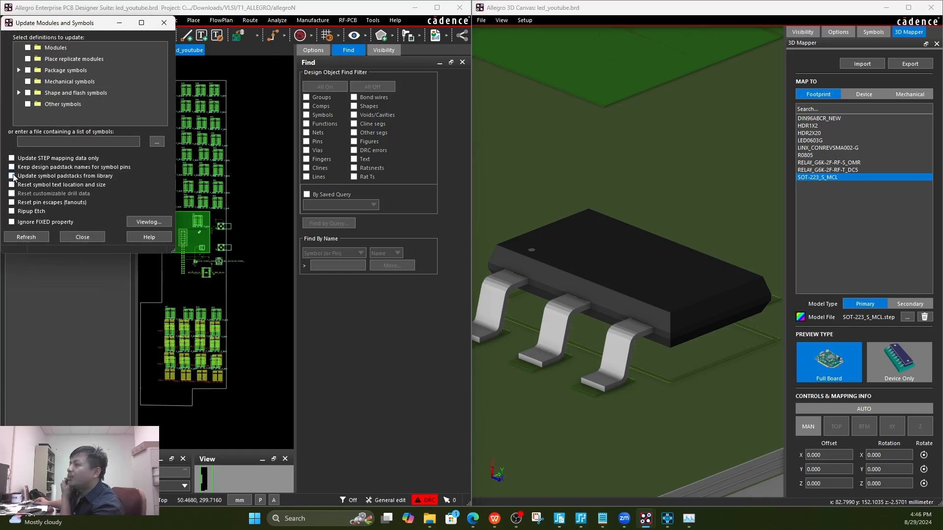
left_click(12, 176)
left_click(27, 238)
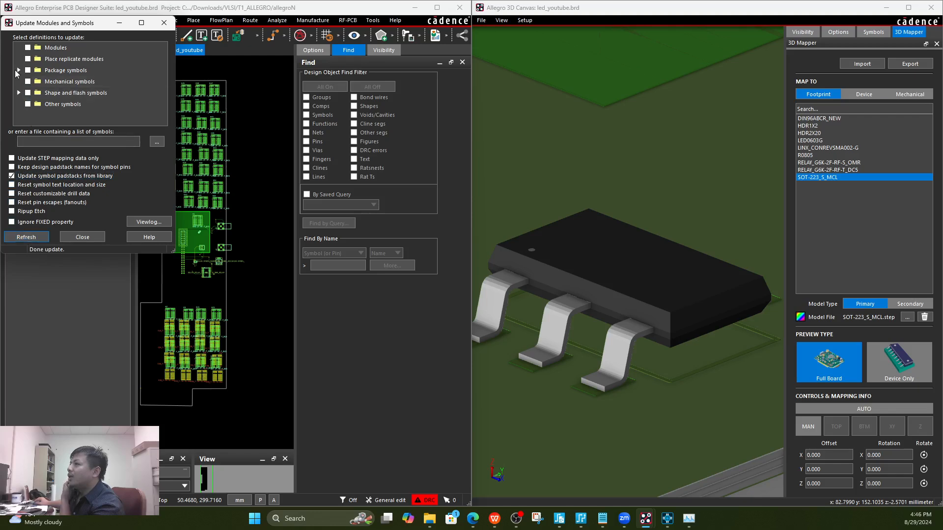
- Refresh the SOT-223_S_MCL package symbol from the library and close the symbol update dialog
left_click(18, 70)
scroll(55, 116, "down", 2)
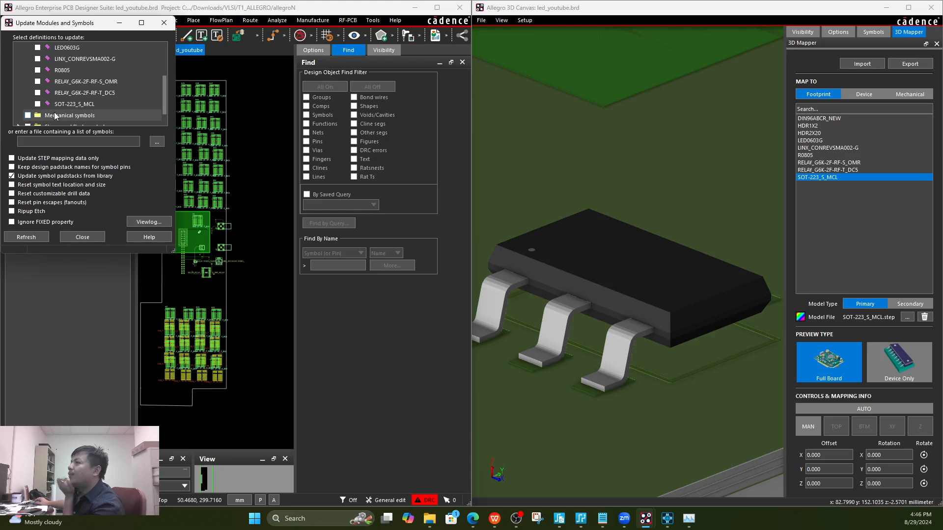
left_click(37, 104)
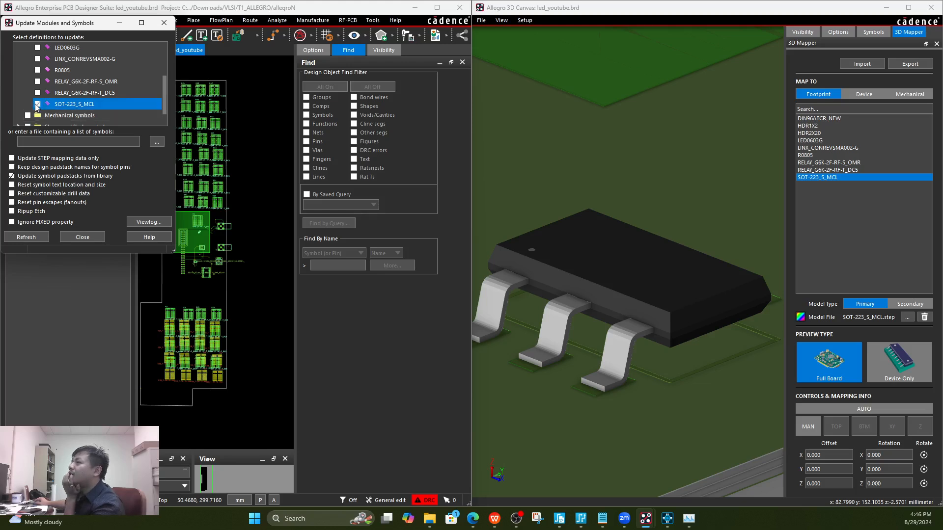
left_click(29, 238)
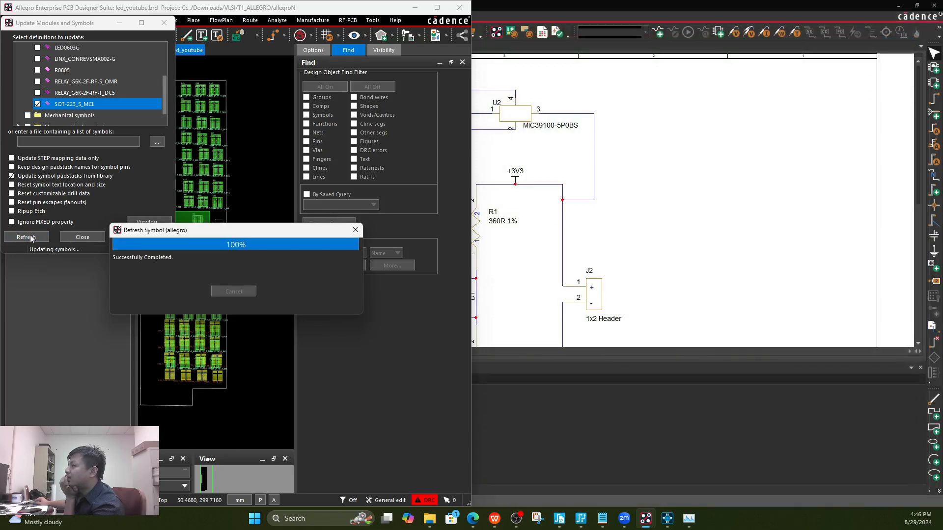
left_click(98, 239)
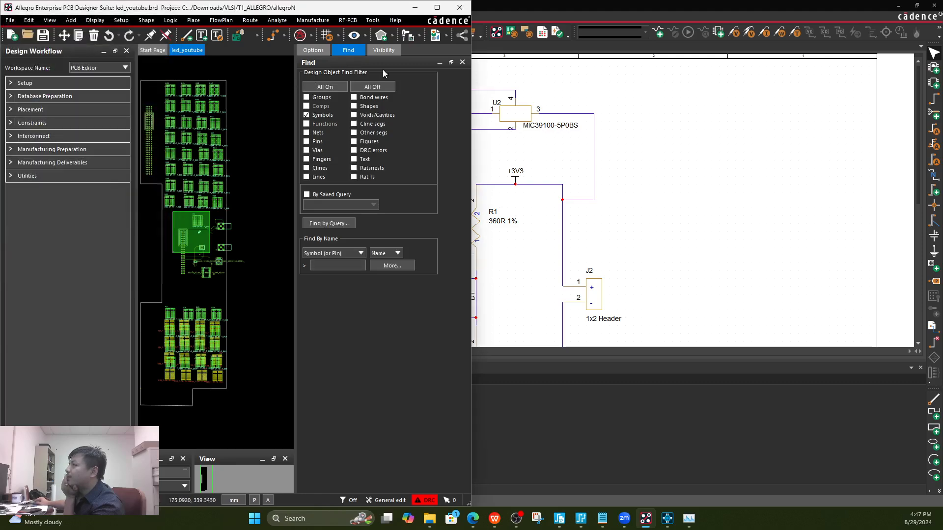
- Maximize the board layout and regenerate its 3D canvas with all layers, all objects and primary models
left_click_drag(328, 8, 435, 2)
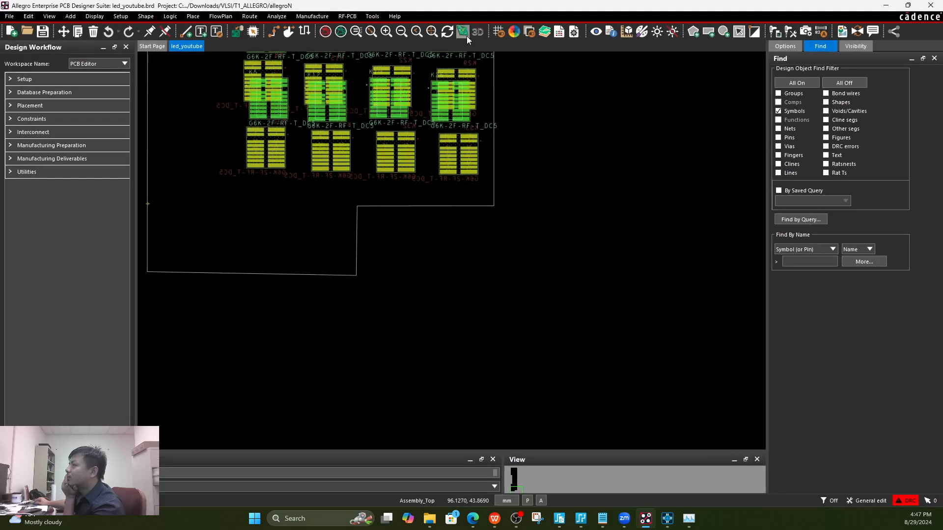
left_click(467, 36)
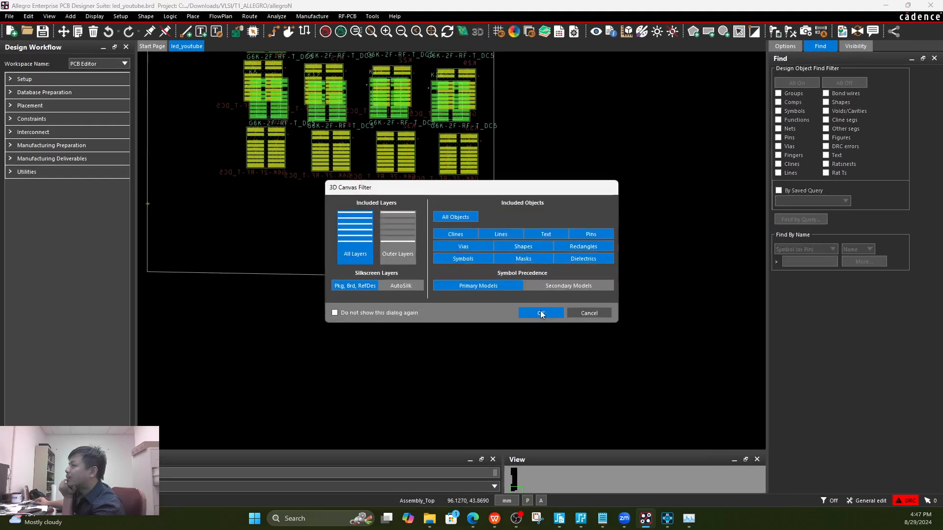
left_click(541, 313)
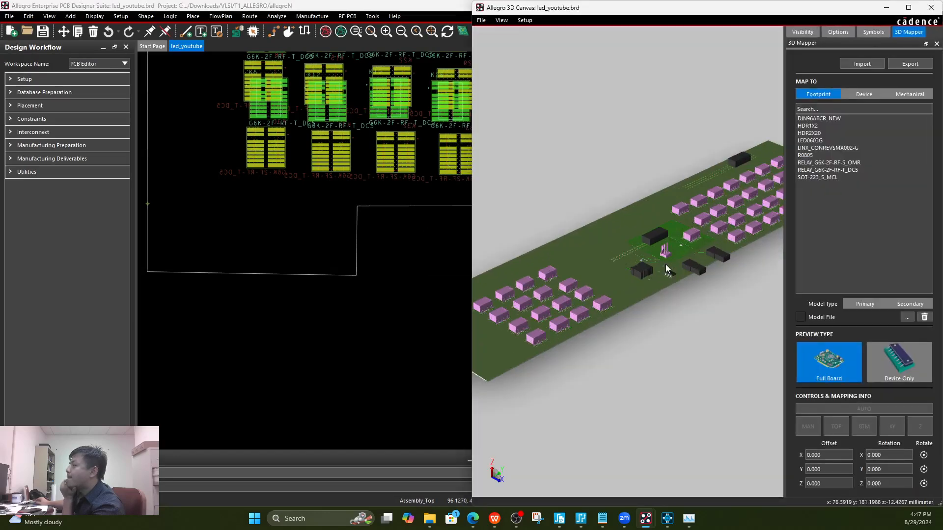
- Check the STEP model mapped to the SOT-223_S_MCL footprint, leave the model file unchanged and clear the selection
scroll(665, 264, "up", 5)
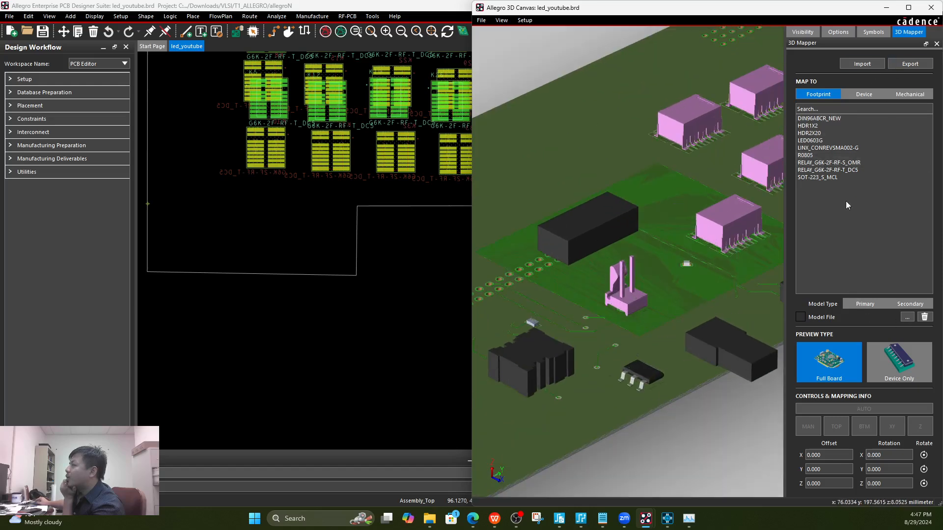
left_click(835, 178)
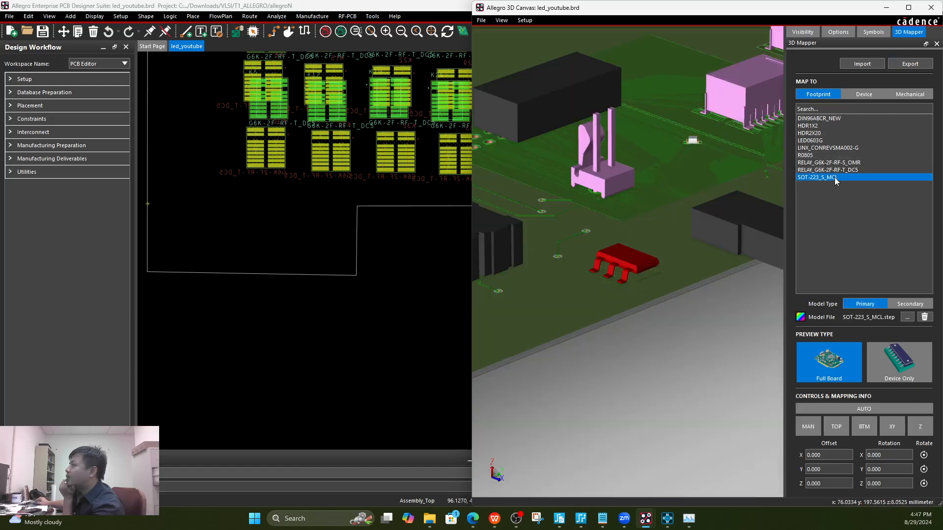
left_click(907, 317)
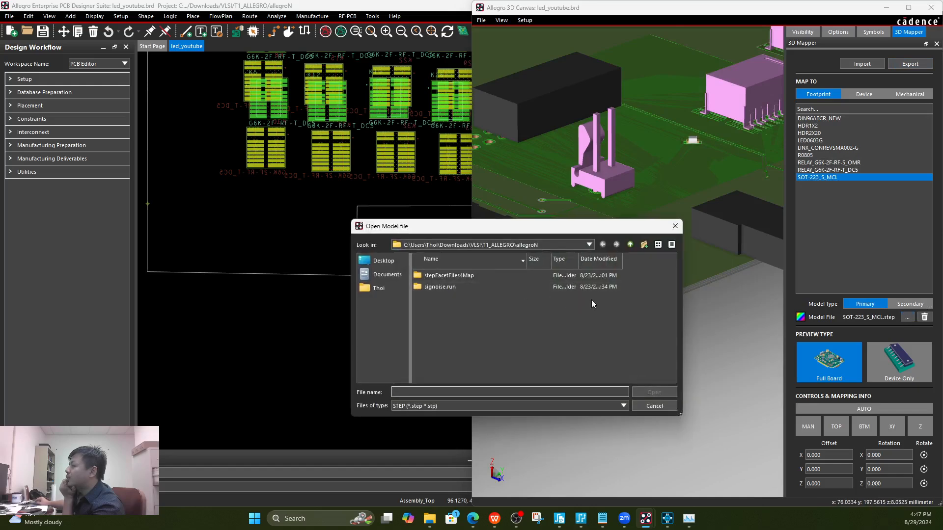
left_click(674, 226)
left_click(656, 335)
- Inspect U2's model up close and within the full board, and close the 3D canvas
scroll(635, 264, "up", 5)
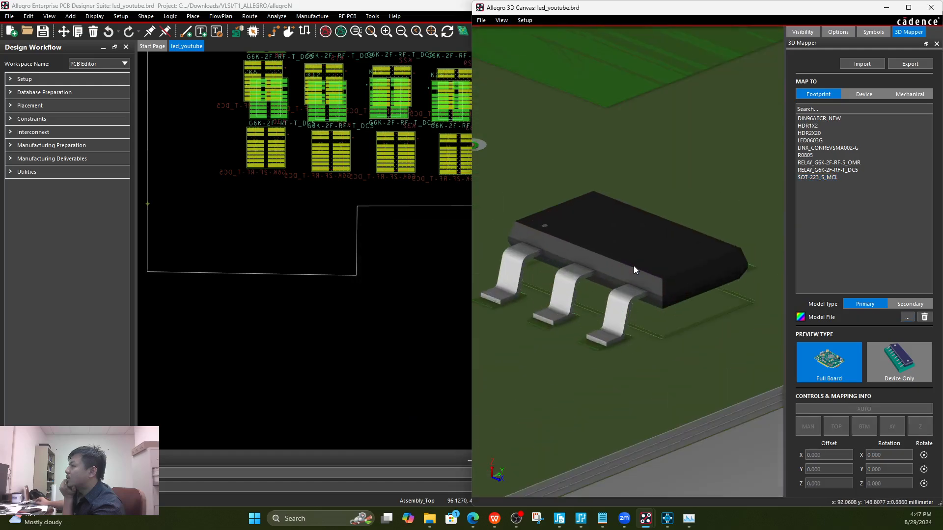
middle_click_drag(634, 266, 647, 303)
scroll(644, 269, "down", 3)
scroll(644, 270, "down", 5)
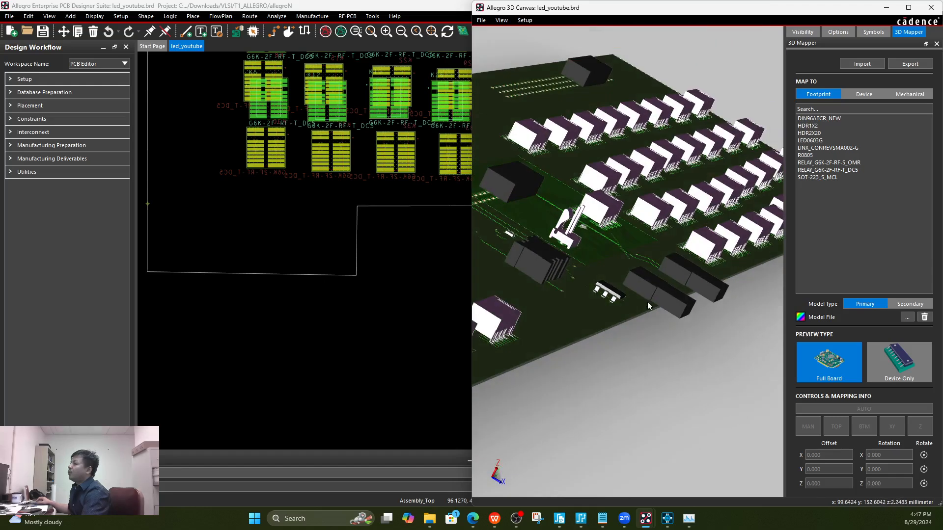
left_click(930, 7)
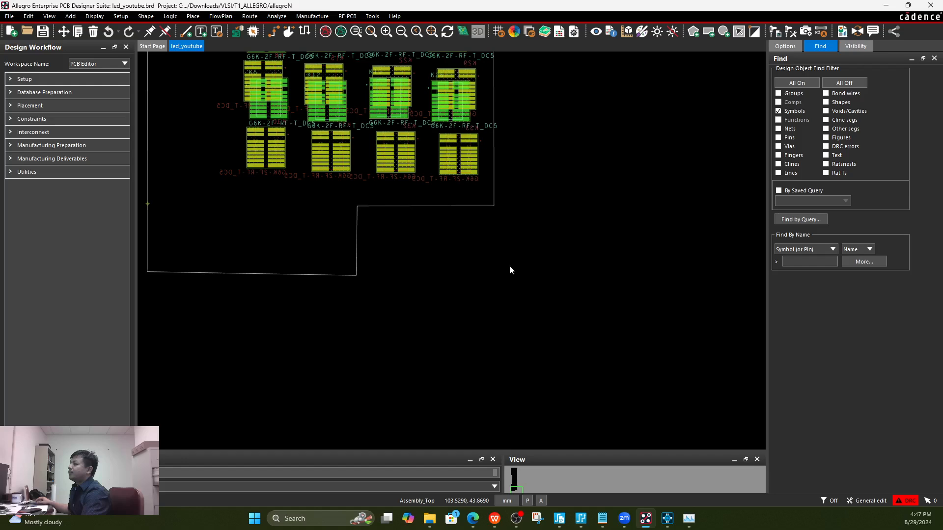
- Open the led_youtube board in the 3DX Canvas and bring the area around U2 into close view
left_click(668, 519)
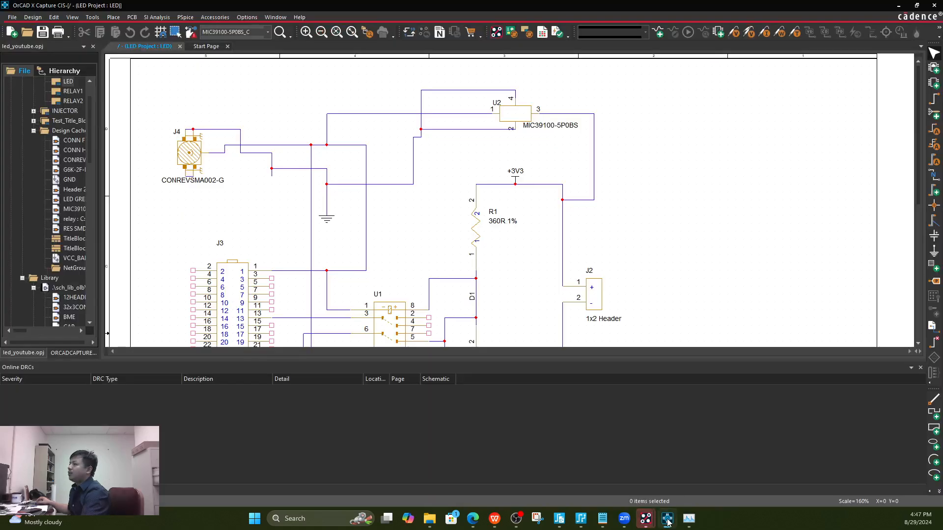
left_click(667, 519)
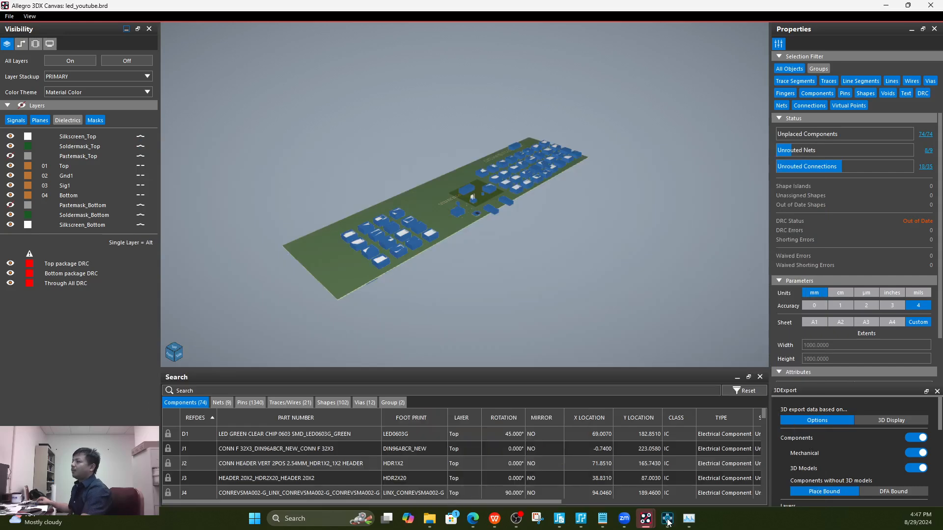
scroll(483, 218, "up", 5)
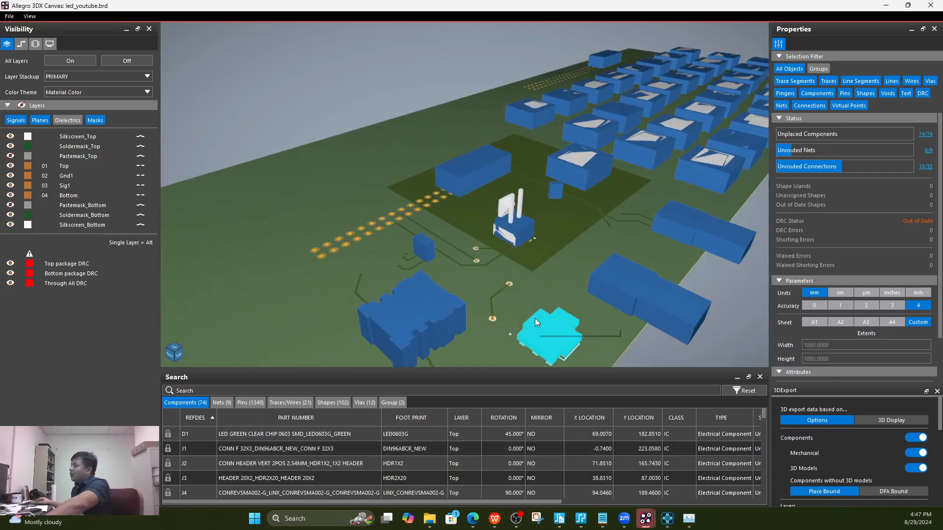
scroll(520, 221, "up", 5)
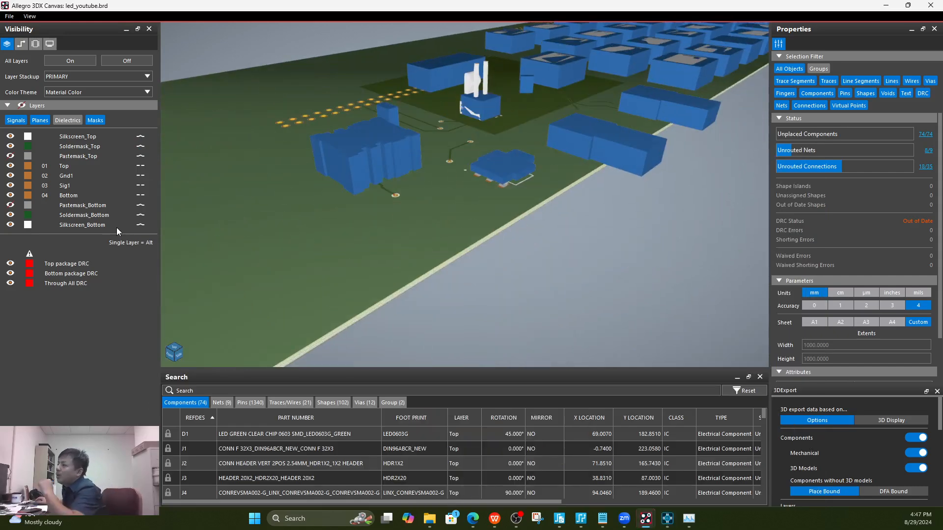
- Hide the Place bodies of the components in the 3DX Canvas and keep the Model bodies displayed
left_click(36, 43)
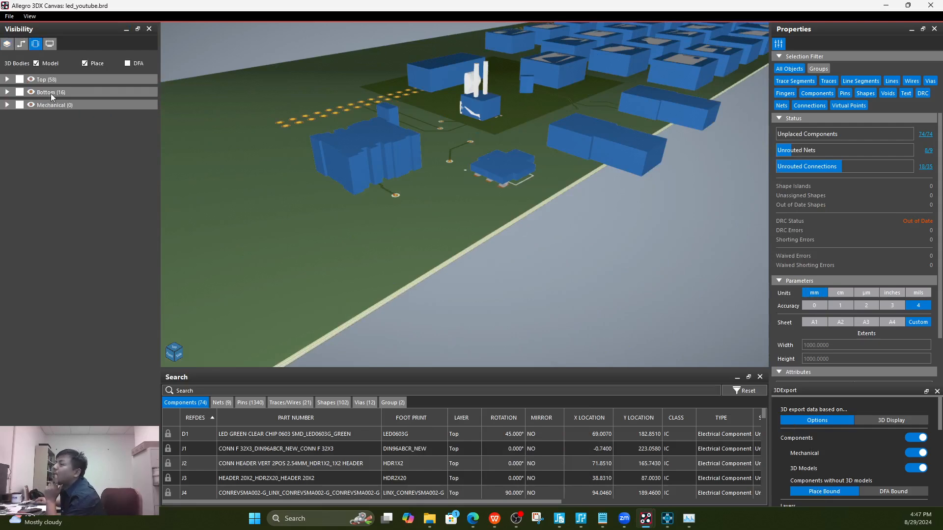
left_click(8, 105)
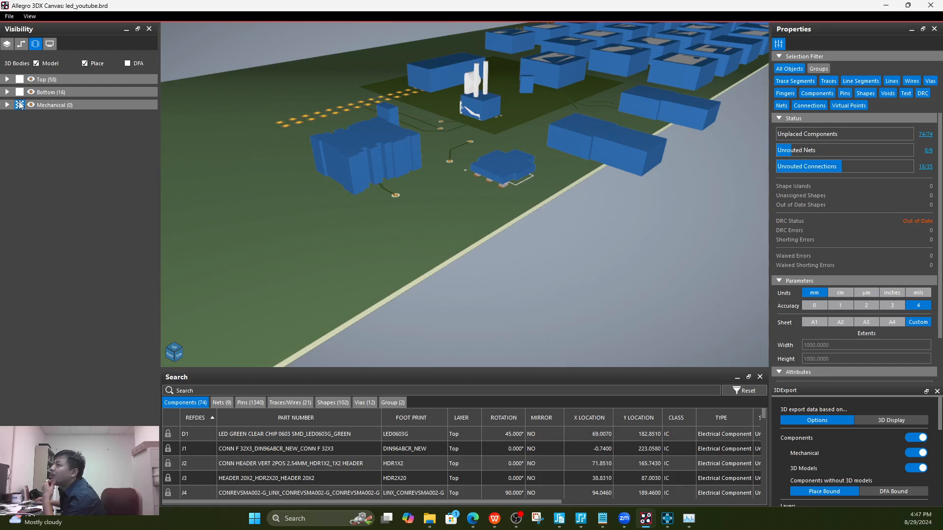
left_click(35, 62)
left_click(35, 62)
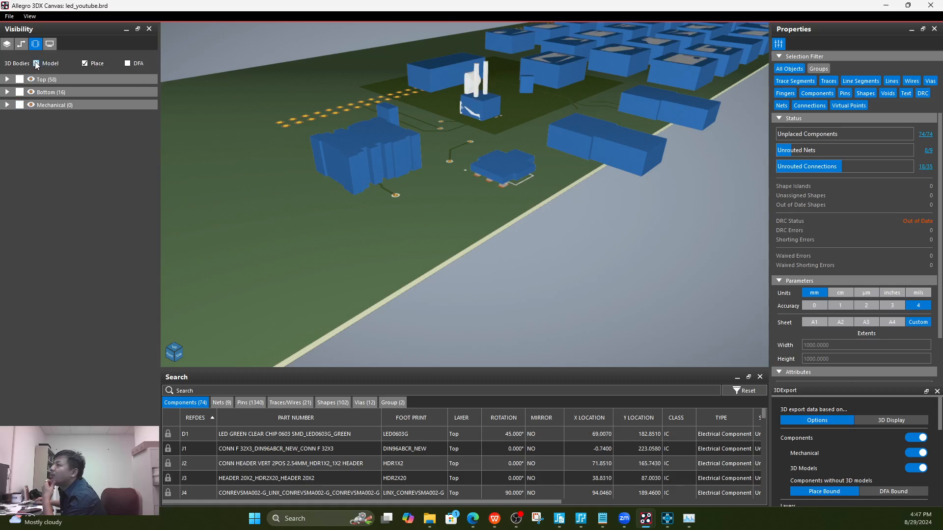
left_click(84, 63)
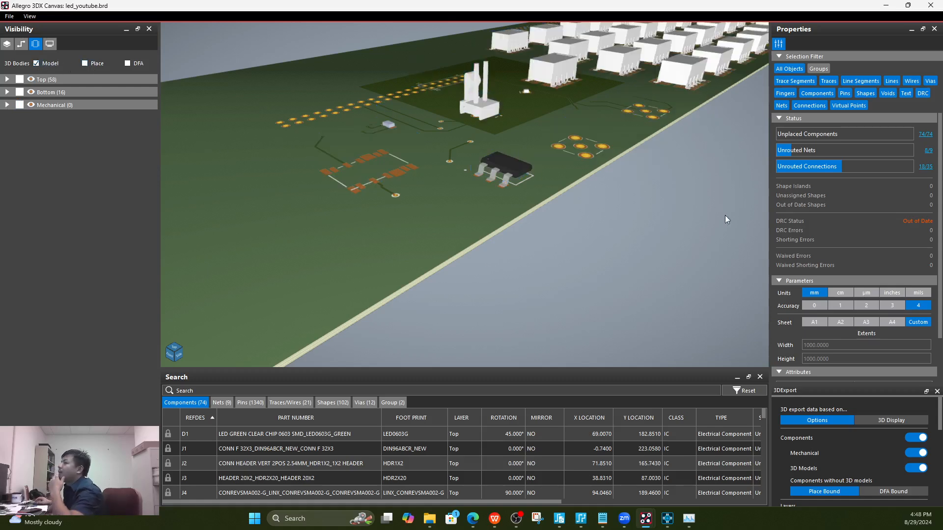
- Inspect the relay and U2 component models across the board in the 3DX Canvas and close it
middle_click_drag(680, 243, 611, 263)
scroll(549, 246, "down", 3)
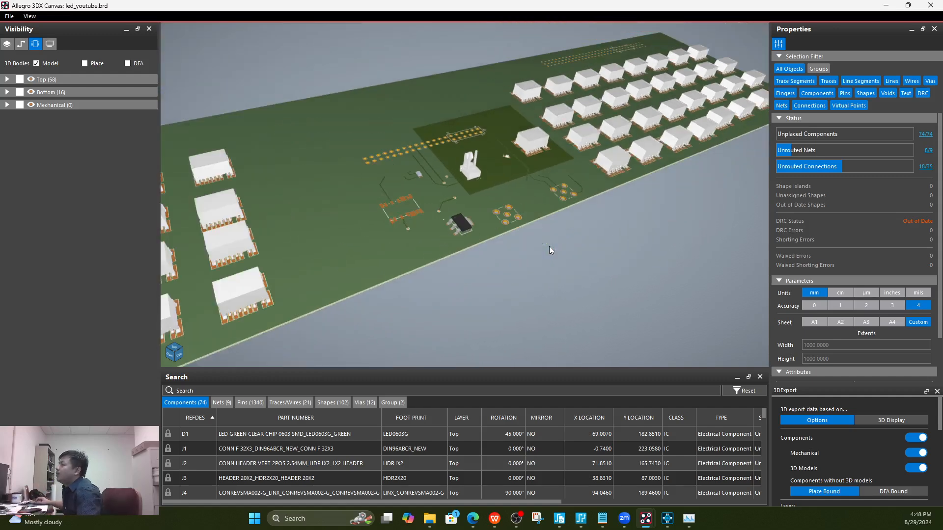
middle_click_drag(306, 287, 575, 191)
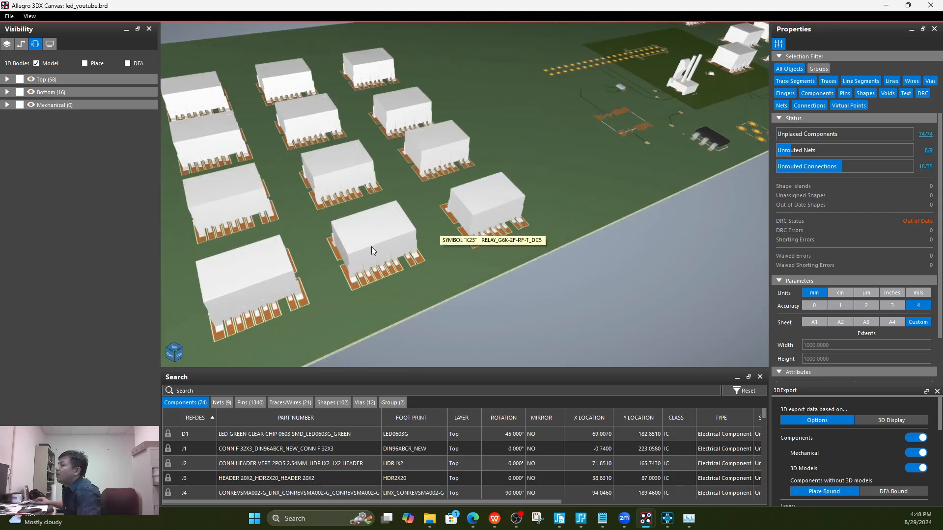
scroll(556, 255, "up", 4)
scroll(573, 254, "down", 3)
scroll(601, 252, "down", 2)
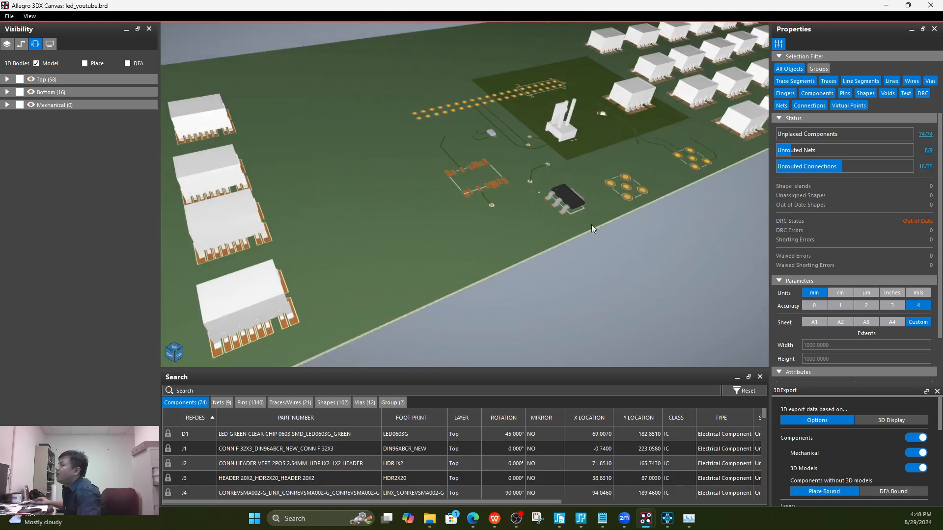
left_click(931, 6)
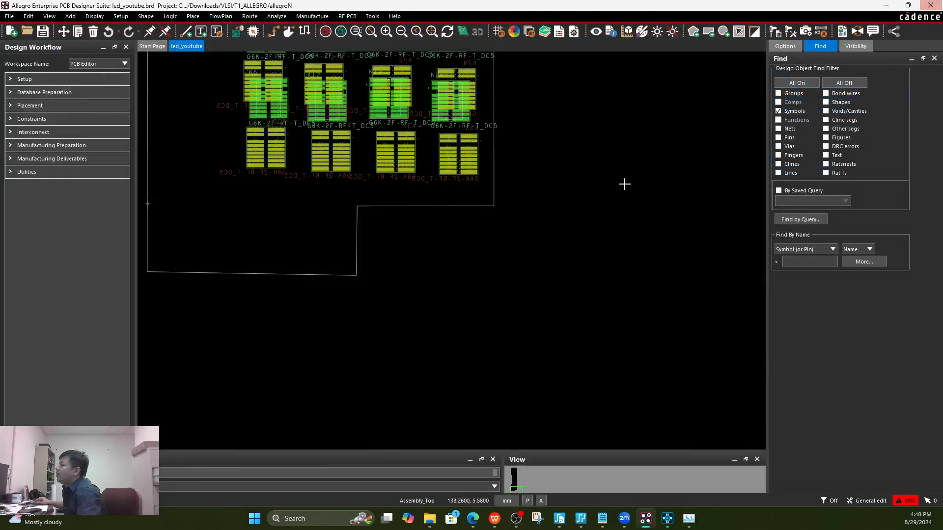
- Open the LINX_CONREVSMA002-G drawing from the T1_ALLEGRO project's FOOTPRINT folder
scroll(482, 191, "down", 5)
scroll(234, 336, "up", 5)
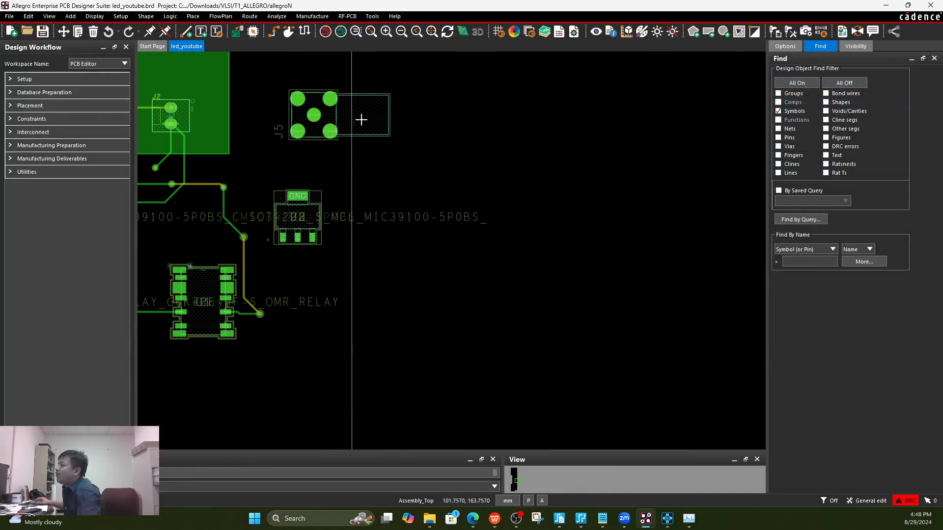
scroll(385, 170, "down", 1)
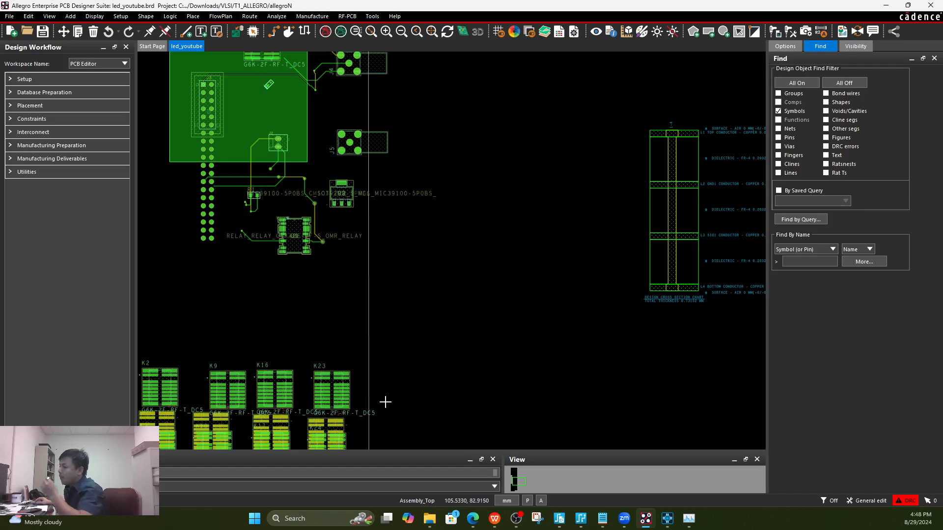
mouse_move(472, 520)
mouse_move(429, 518)
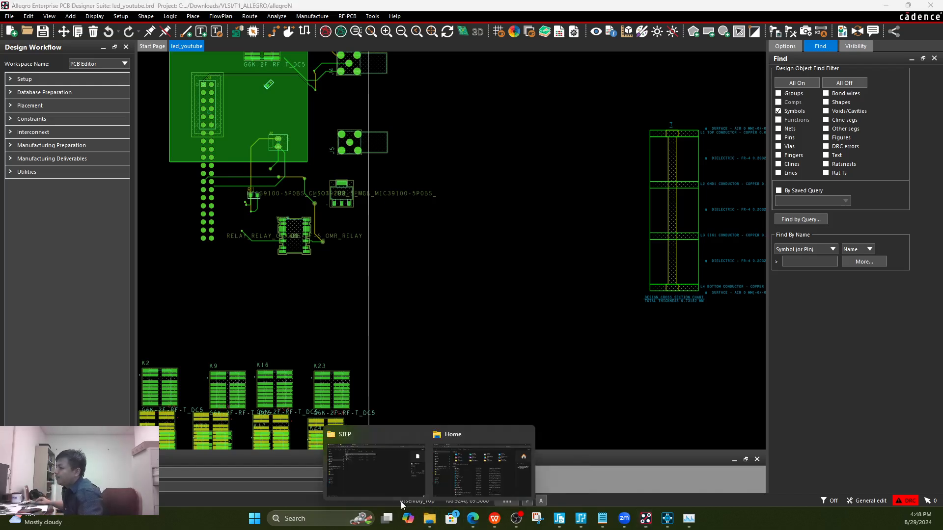
left_click(376, 474)
left_click(398, 469)
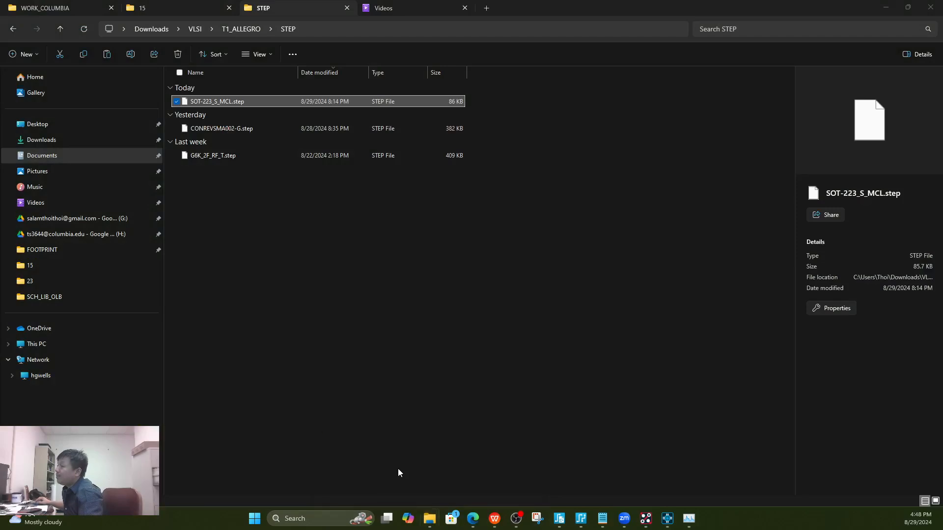
left_click(252, 29)
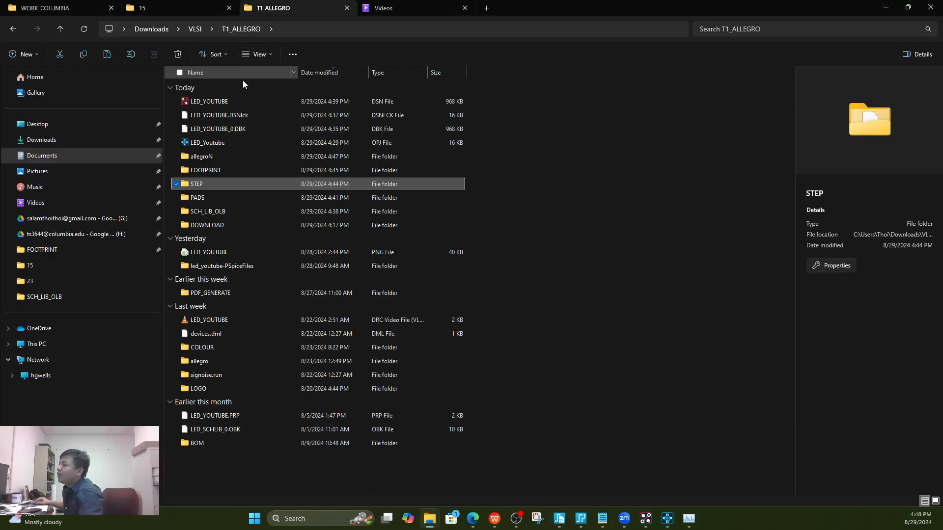
double_click(212, 172)
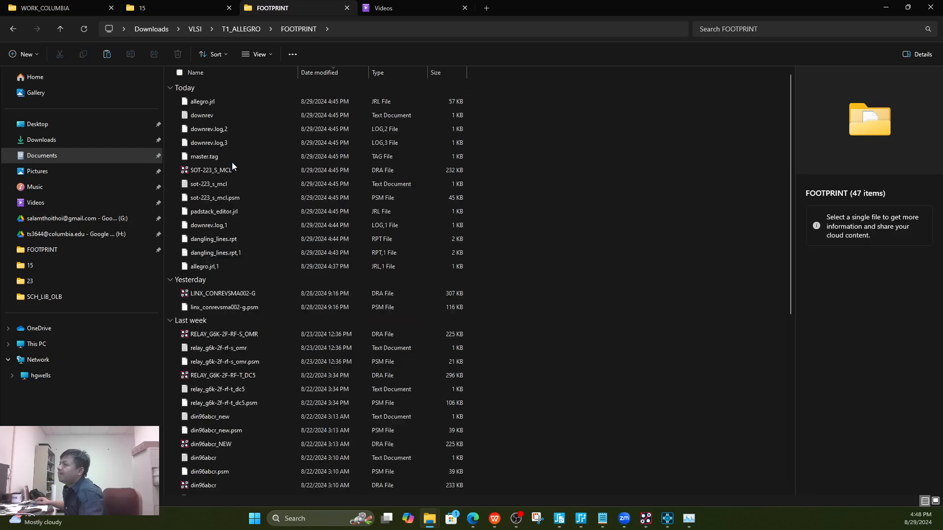
left_click(266, 293)
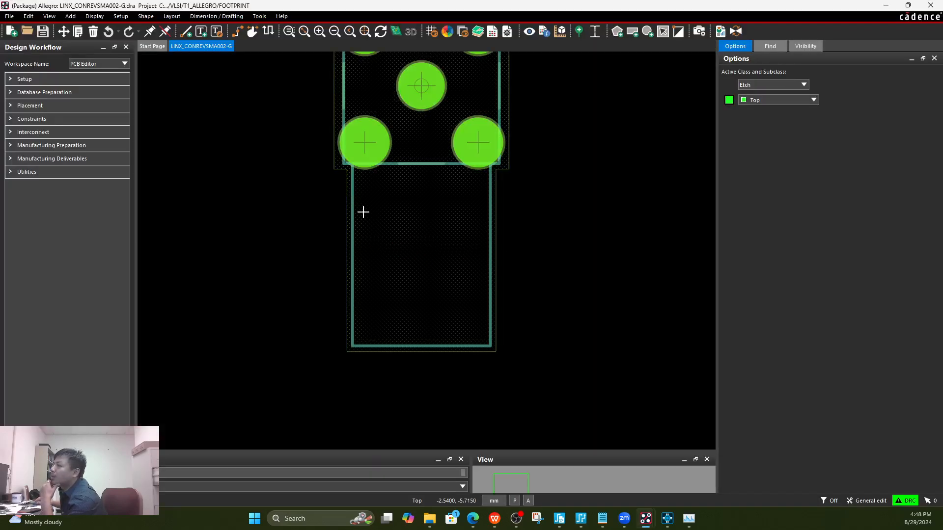
- Open the connector footprint in the 3D Canvas with all layers and primary models, and inspect its model and mapping settings
scroll(368, 209, "down", 3)
left_click(397, 36)
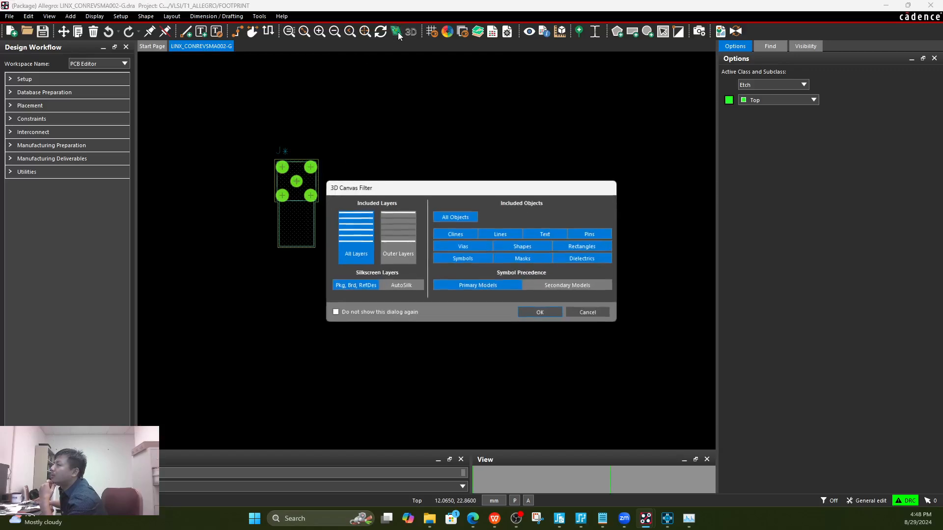
left_click(540, 312)
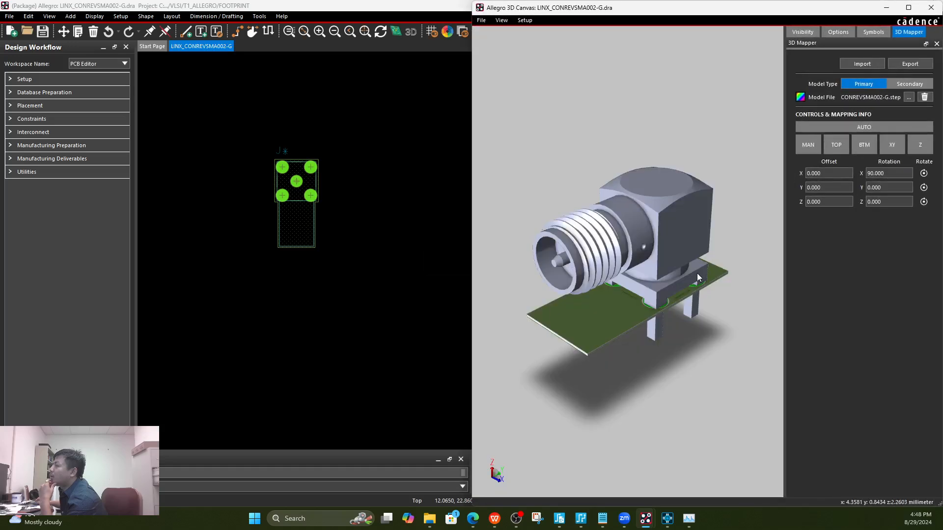
left_click_drag(696, 273, 715, 247)
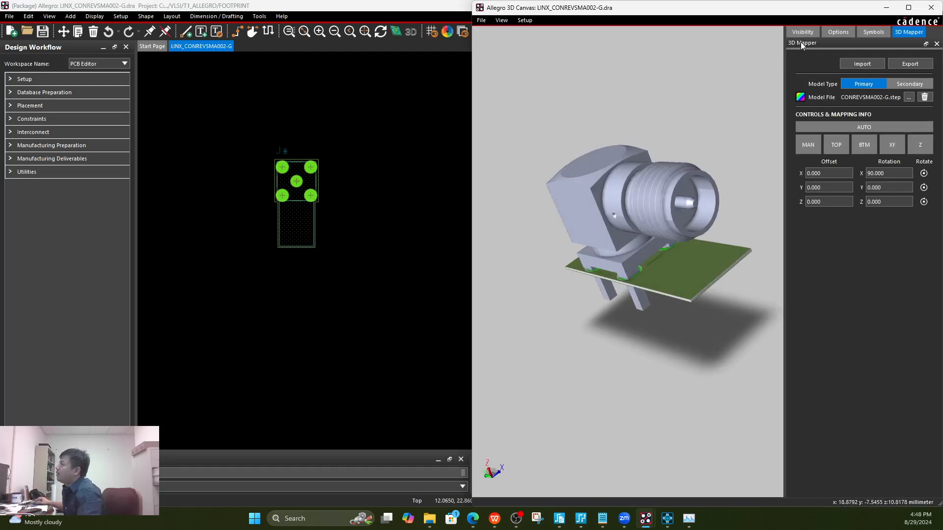
left_click(811, 32)
left_click(873, 32)
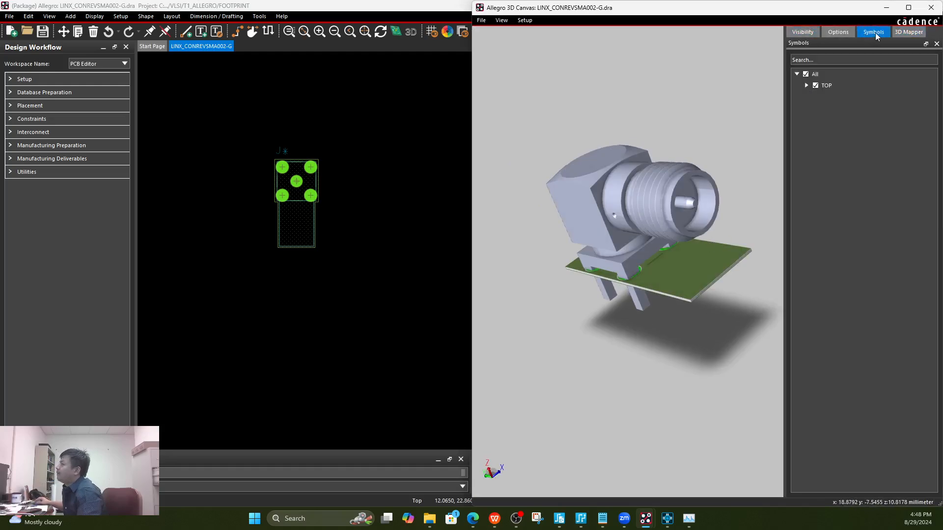
left_click(908, 32)
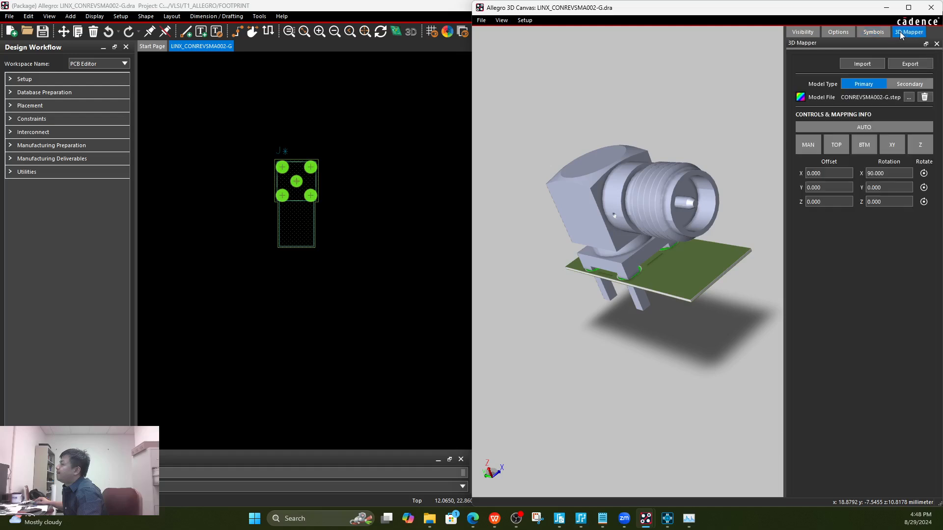
- Assign CONREVSMA002-G.step from the T1_ALLEGRO STEP folder as the connector footprint's primary 3D model
left_click(908, 97)
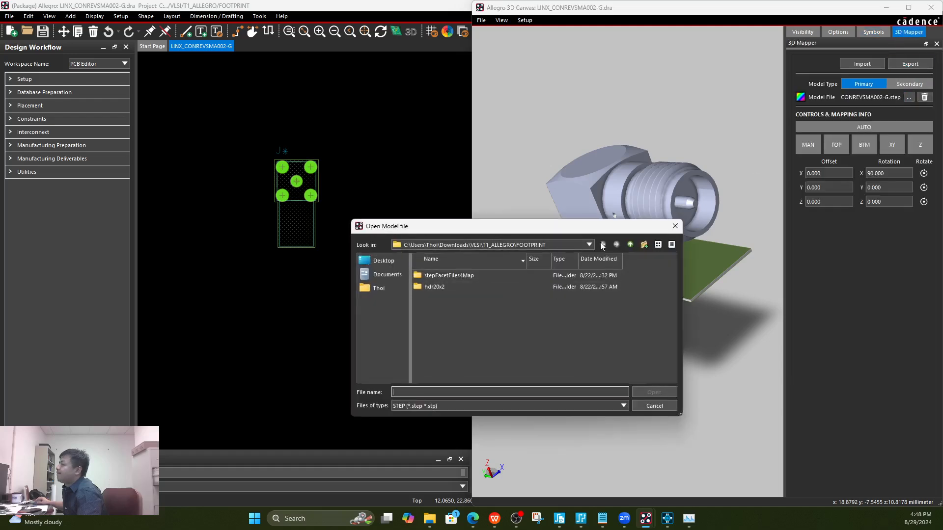
left_click(630, 245)
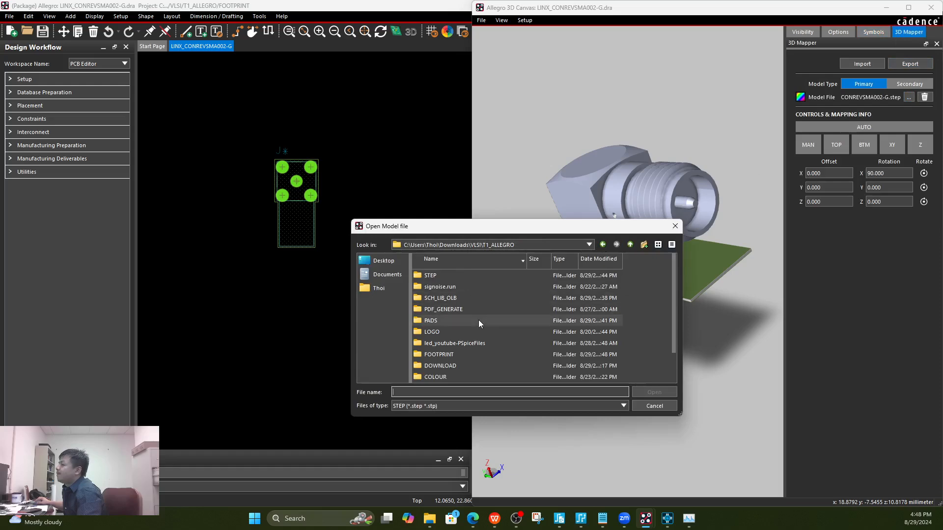
double_click(437, 276)
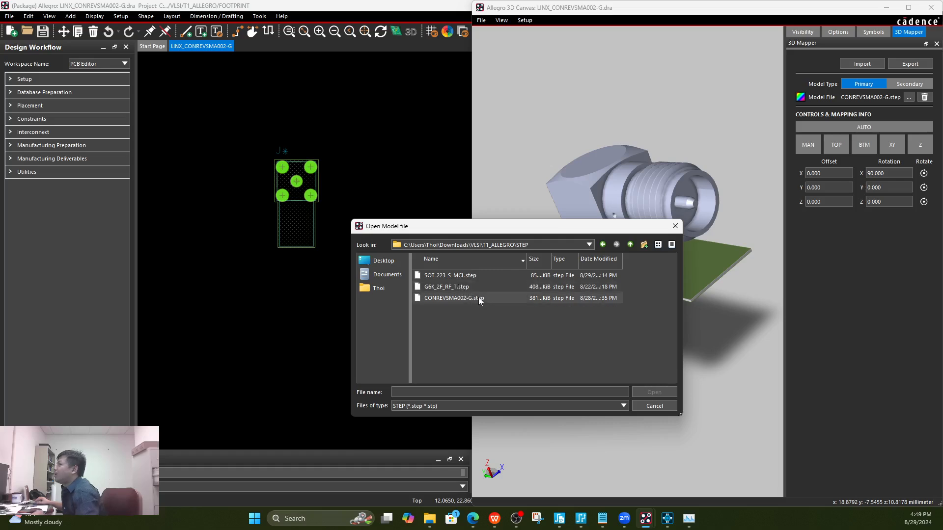
left_click(464, 299)
double_click(464, 300)
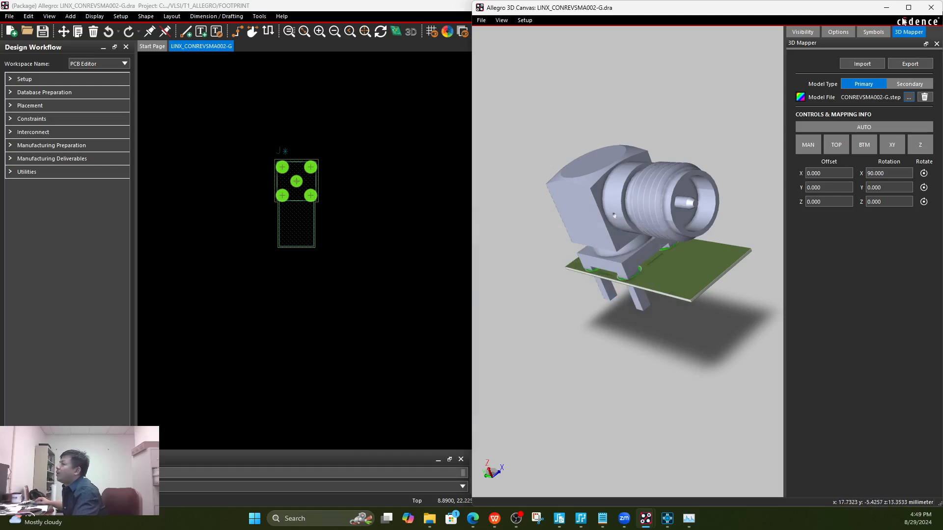
- Close the connector's 3D canvas and exit the package editor, saving the footprint
left_click(929, 8)
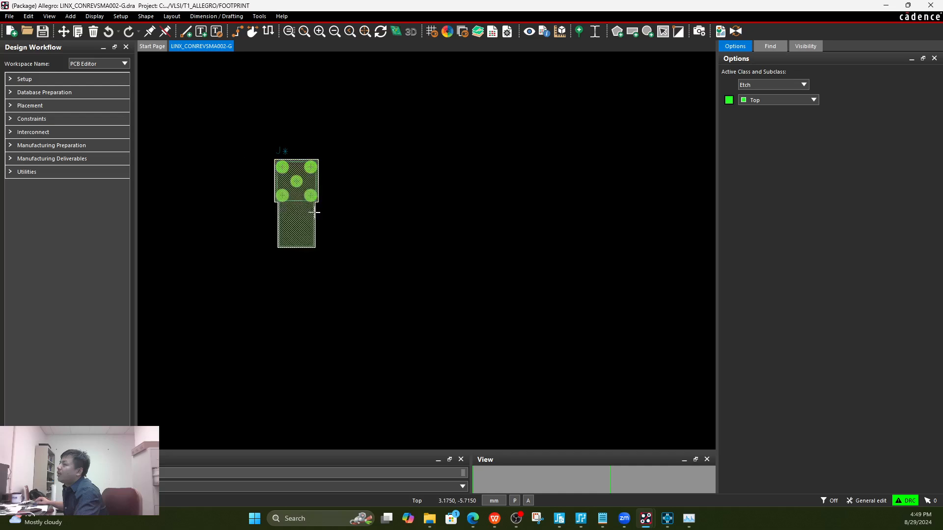
left_click(925, 8)
left_click(458, 271)
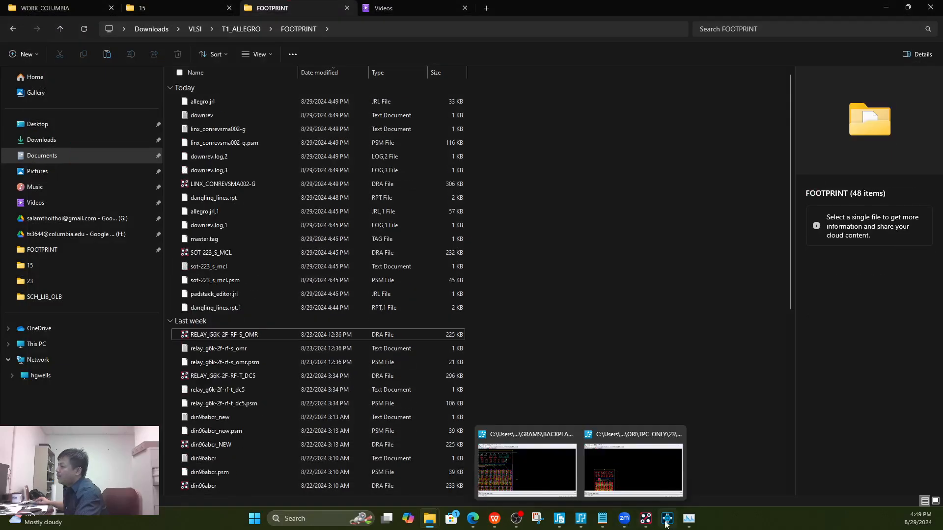
- Return to the led_youtube board, check its connectors in the 3D Canvas, and close the canvas
left_click(646, 518)
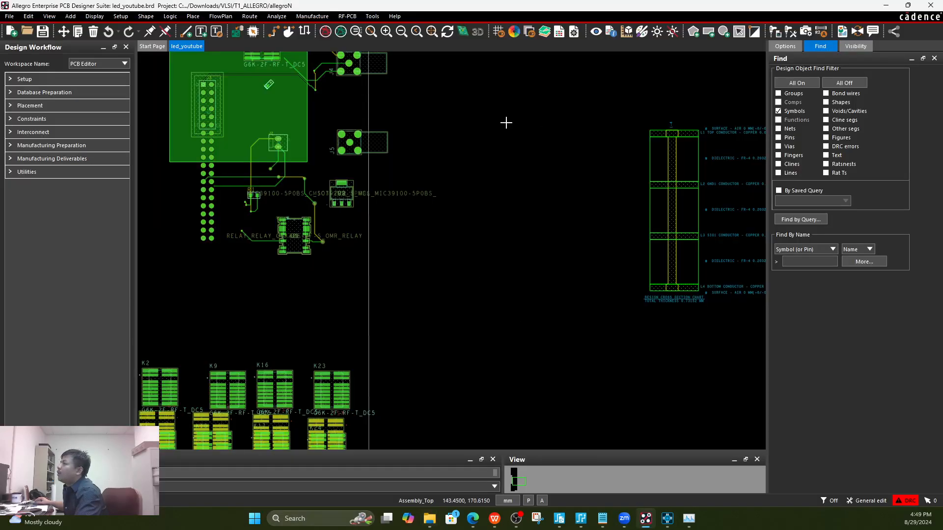
left_click(473, 34)
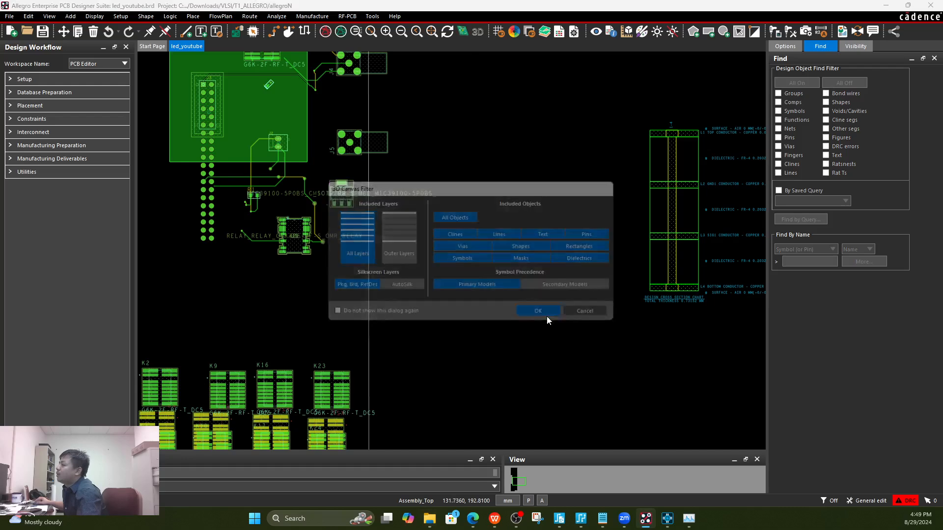
left_click(546, 316)
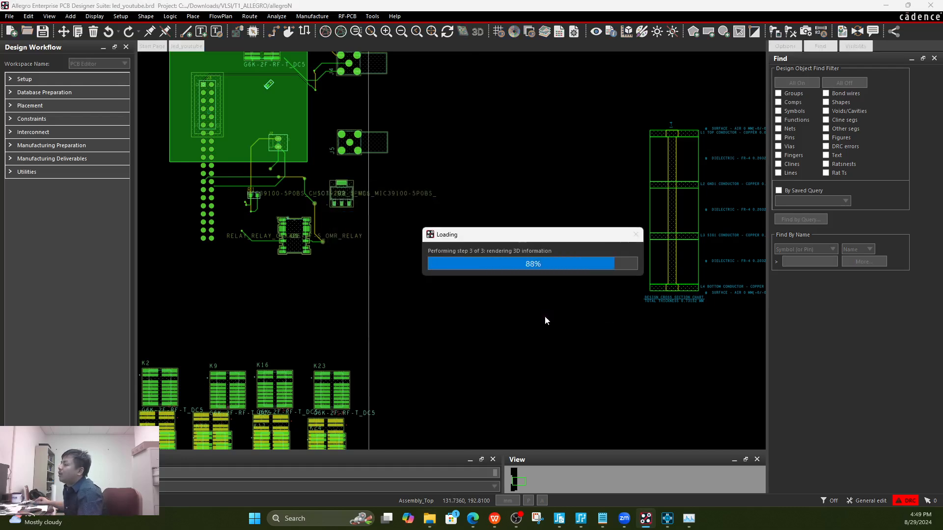
scroll(673, 263, "up", 5)
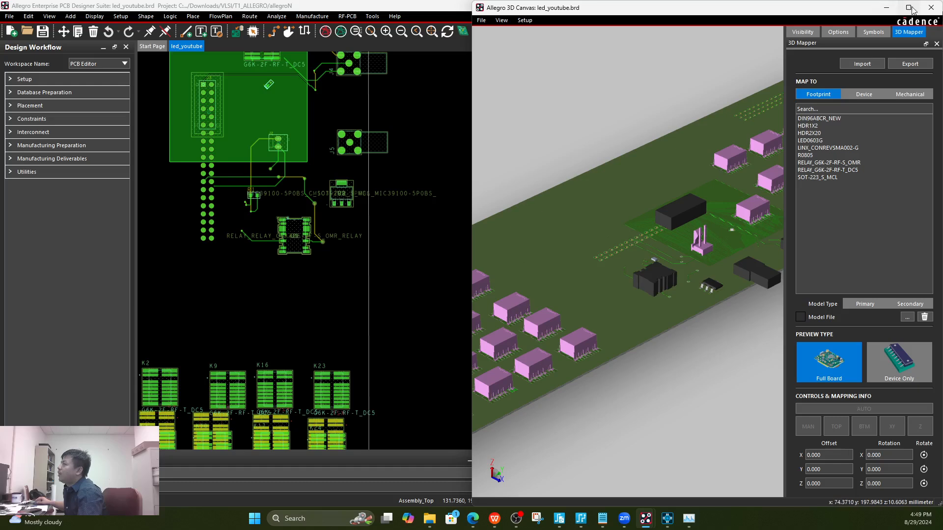
left_click(931, 7)
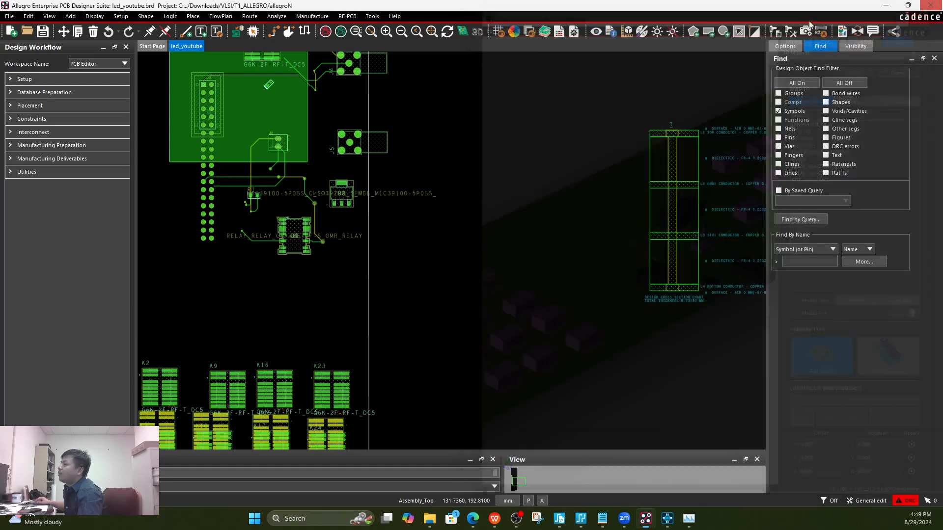
- Refresh the LINX_CONREVSMA002-G and SOT-223_S_MCL package symbols on the board, updating their padstacks from the library
left_click(95, 16)
mouse_move(116, 18)
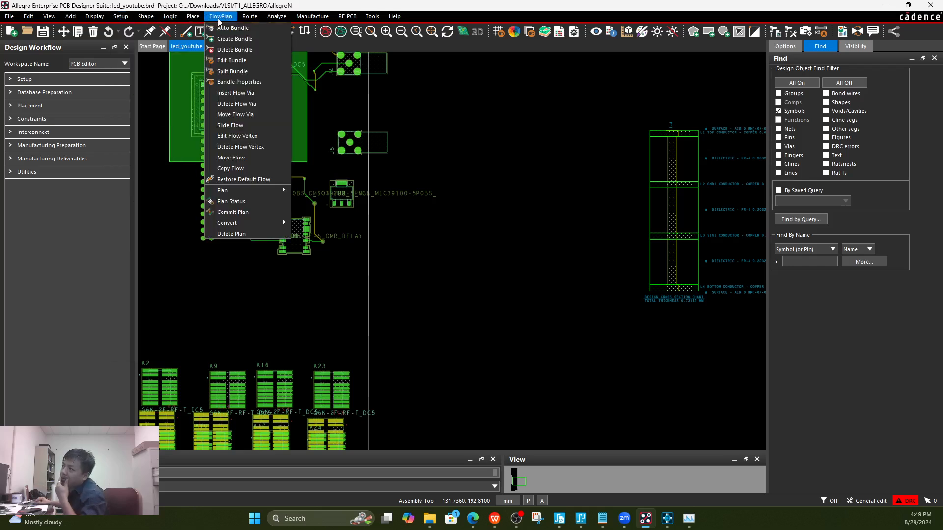
mouse_move(193, 20)
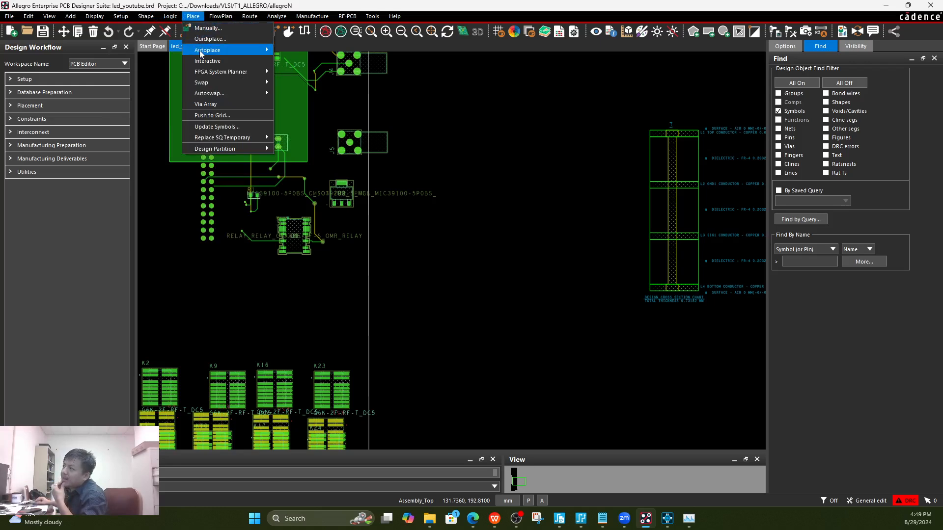
left_click(212, 127)
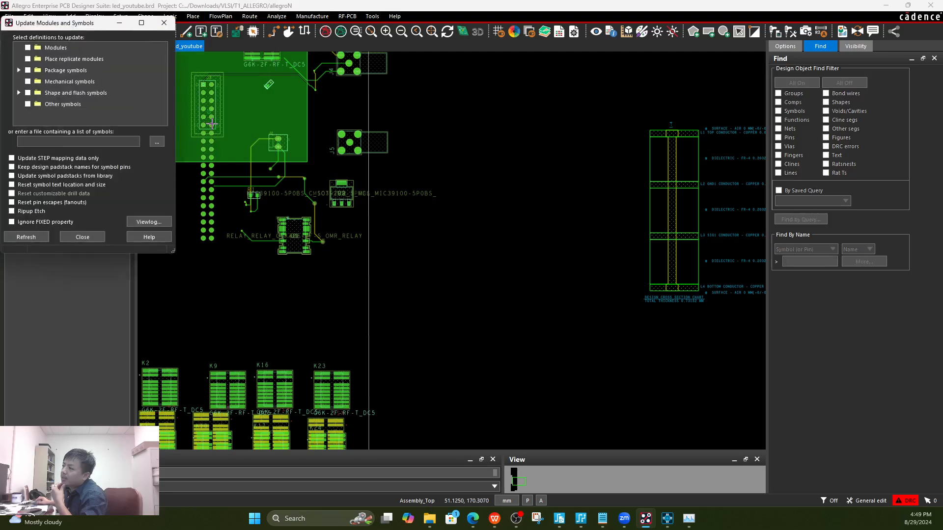
left_click(15, 70)
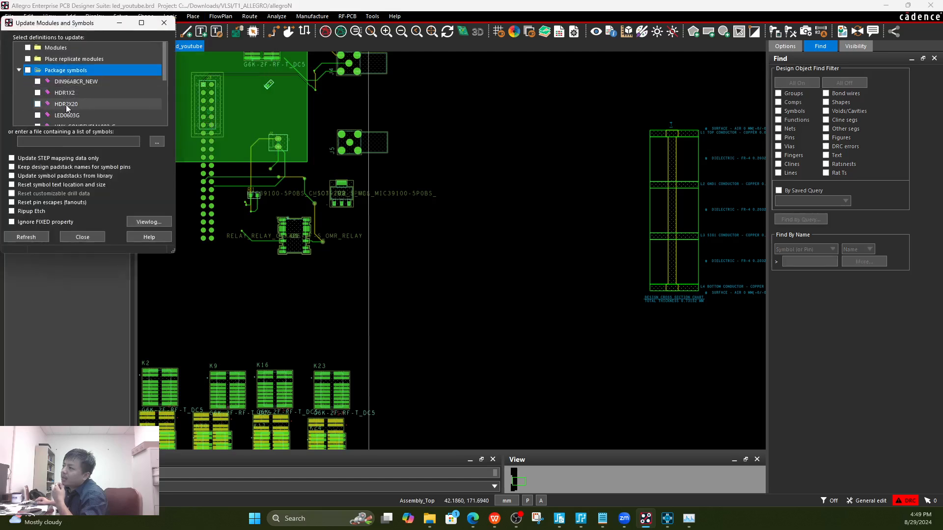
scroll(84, 109, "down", 3)
left_click(37, 59)
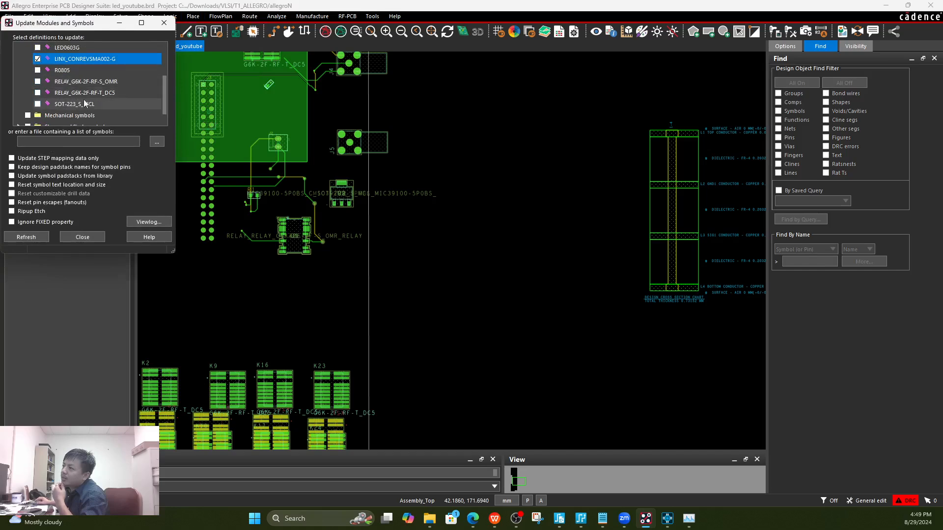
left_click(42, 106)
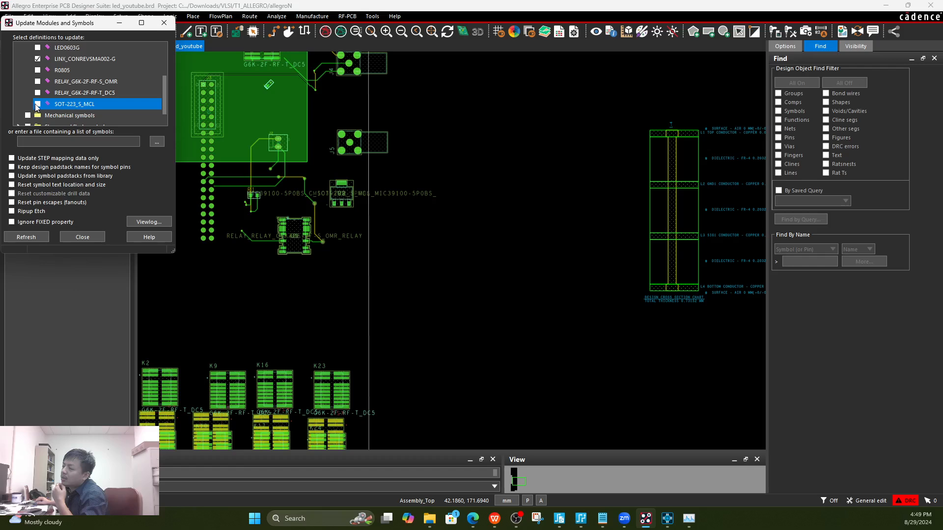
left_click(12, 176)
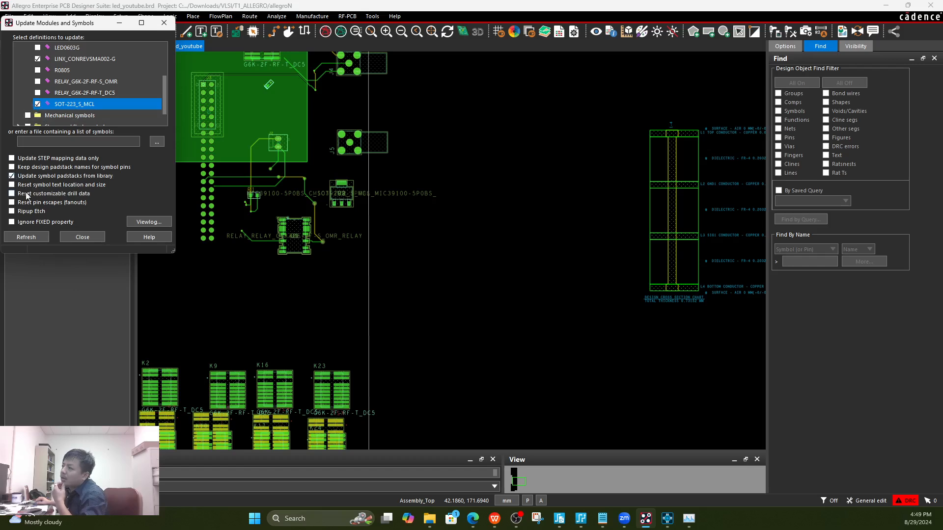
left_click(26, 237)
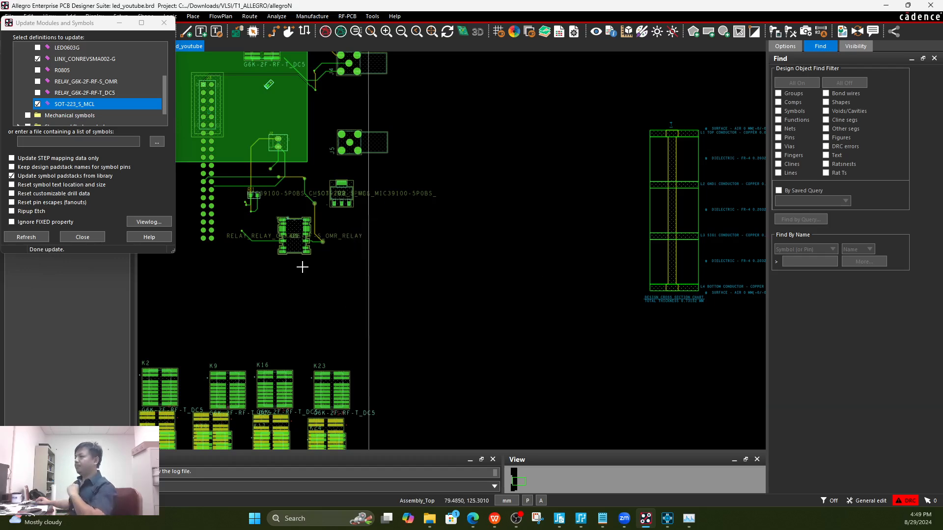
left_click(82, 237)
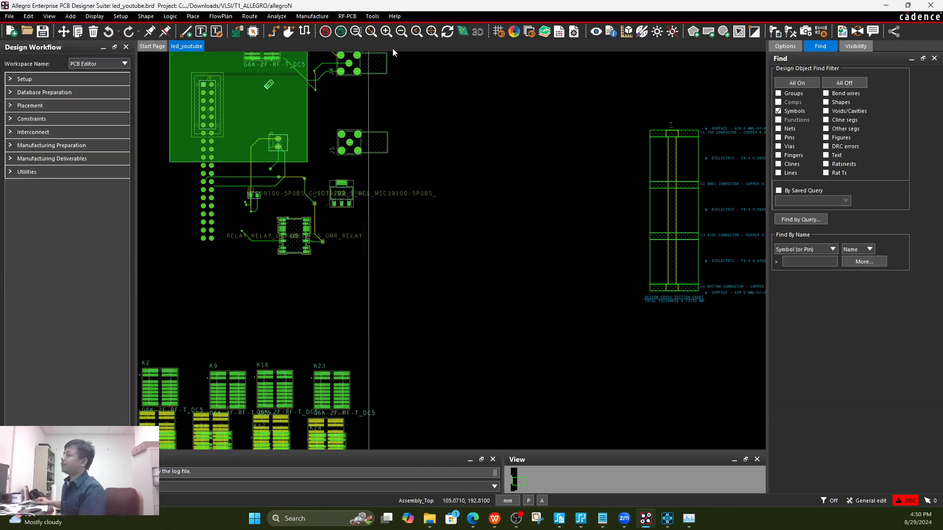
- Inspect the SMA connector and U2 models on the board in a maximized 3D Canvas, and close it
left_click(461, 36)
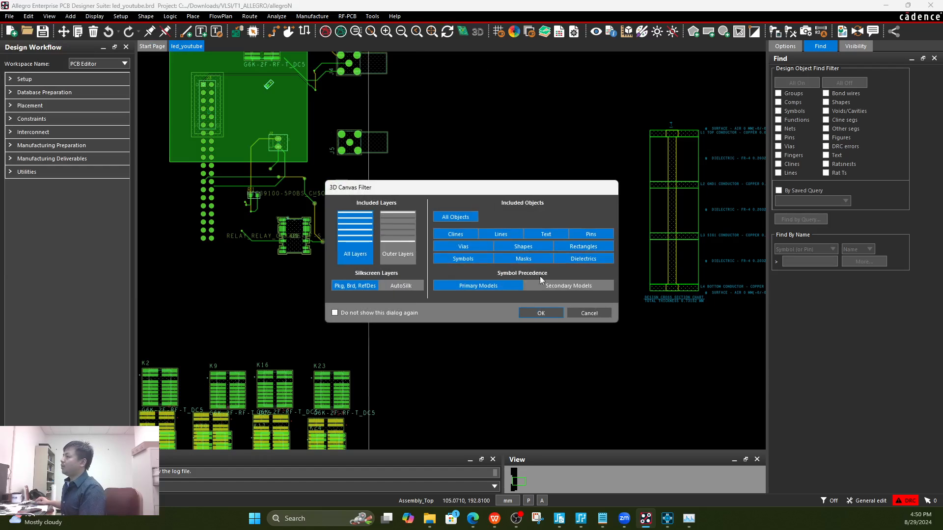
left_click(539, 314)
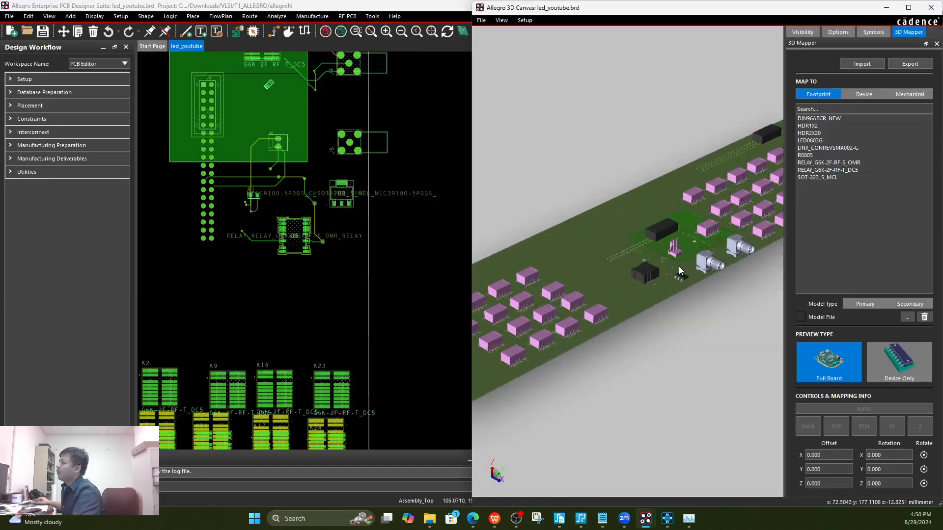
left_click_drag(766, 12, 708, 1)
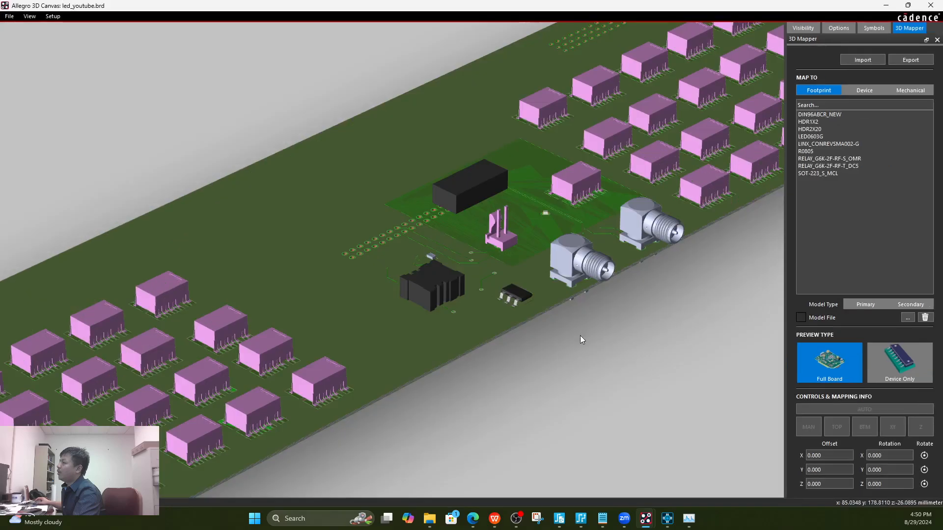
middle_click_drag(578, 339, 461, 365)
scroll(537, 270, "up", 3)
middle_click_drag(580, 314, 563, 332)
scroll(563, 332, "down", 3)
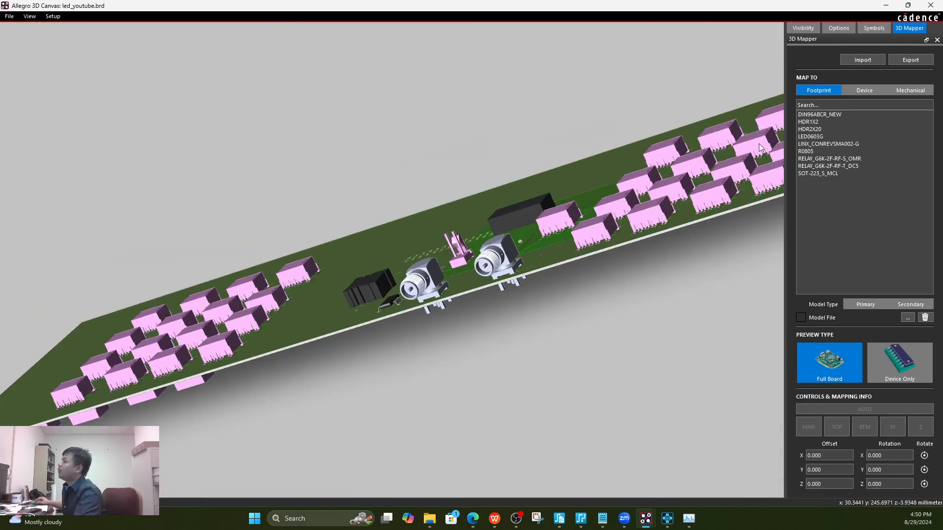
left_click(930, 6)
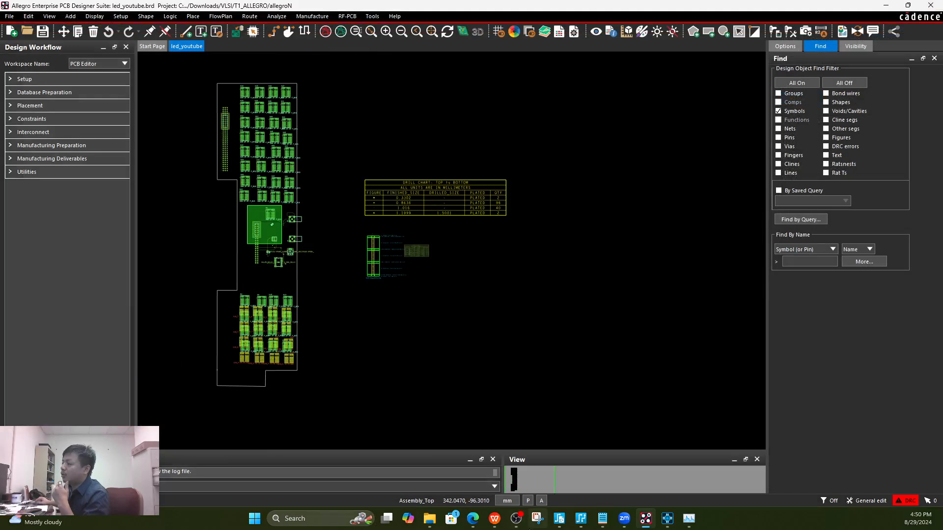
left_click(522, 525)
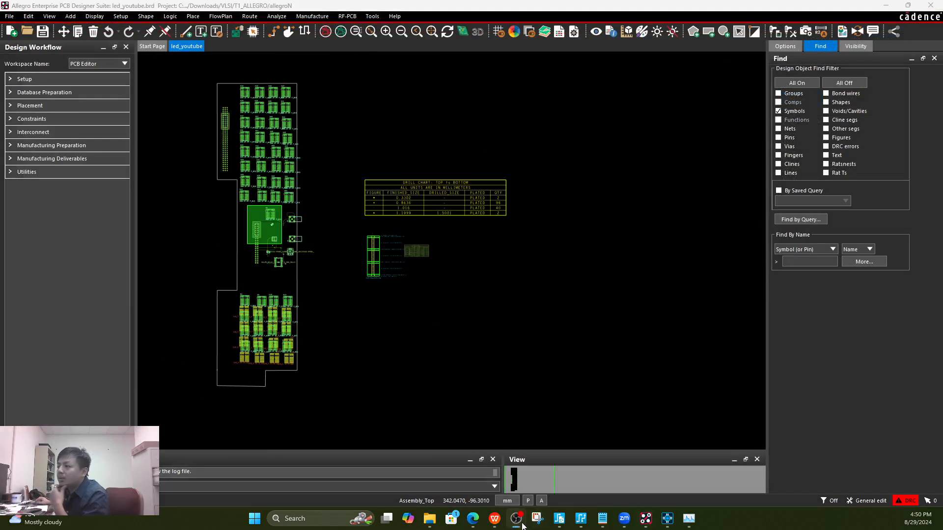